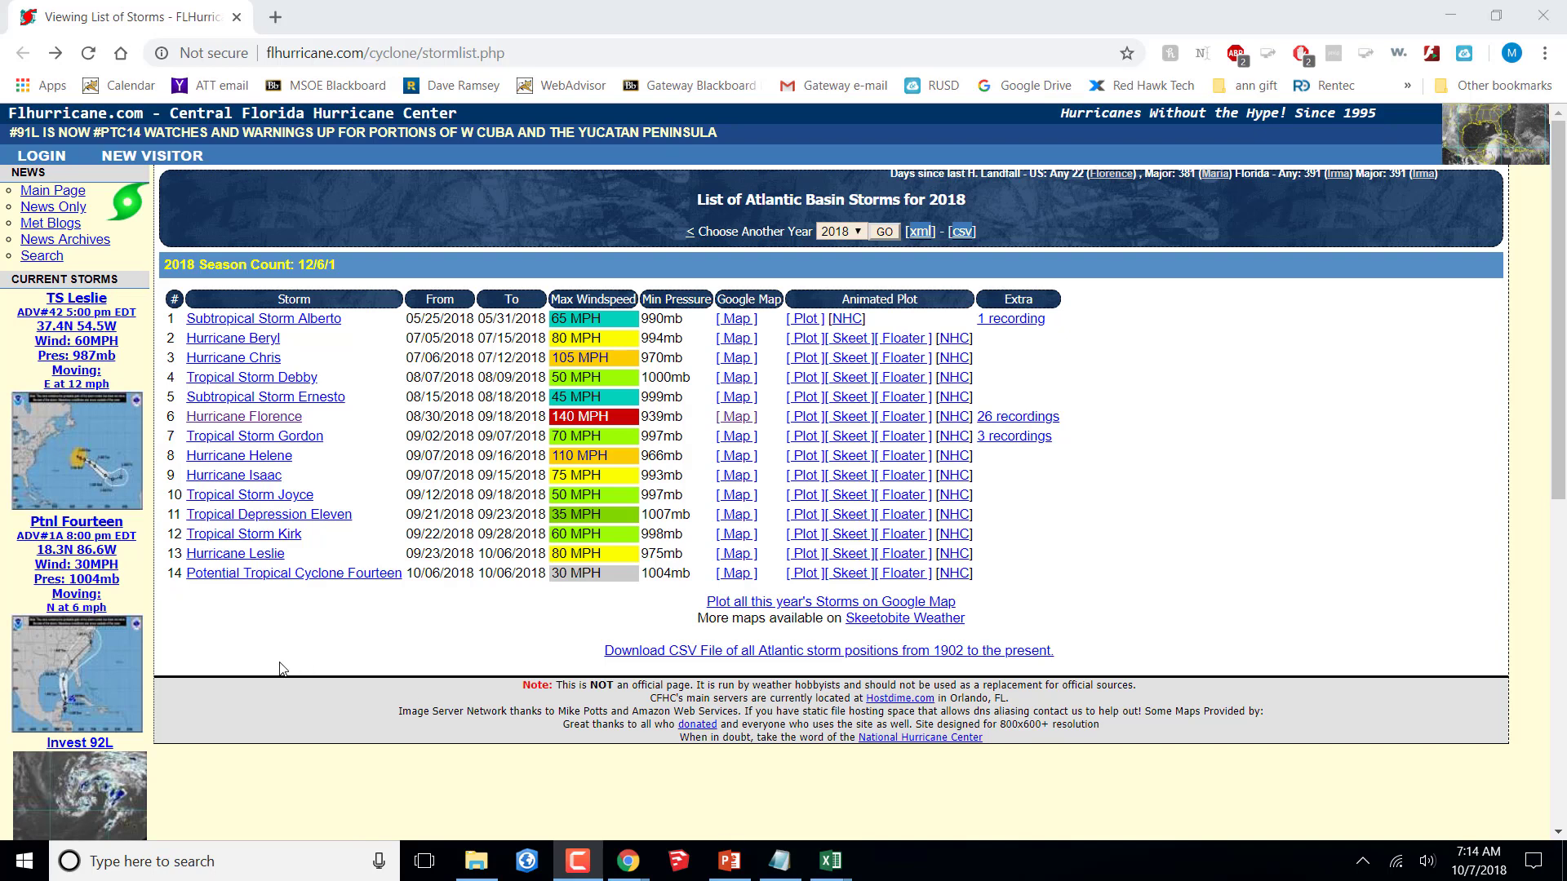
- Open Hurricane Florence's position history from the 2018 storm list and launch ArcMap 10.5.1
{"action": "left_click", "coordinate": [264, 417]}
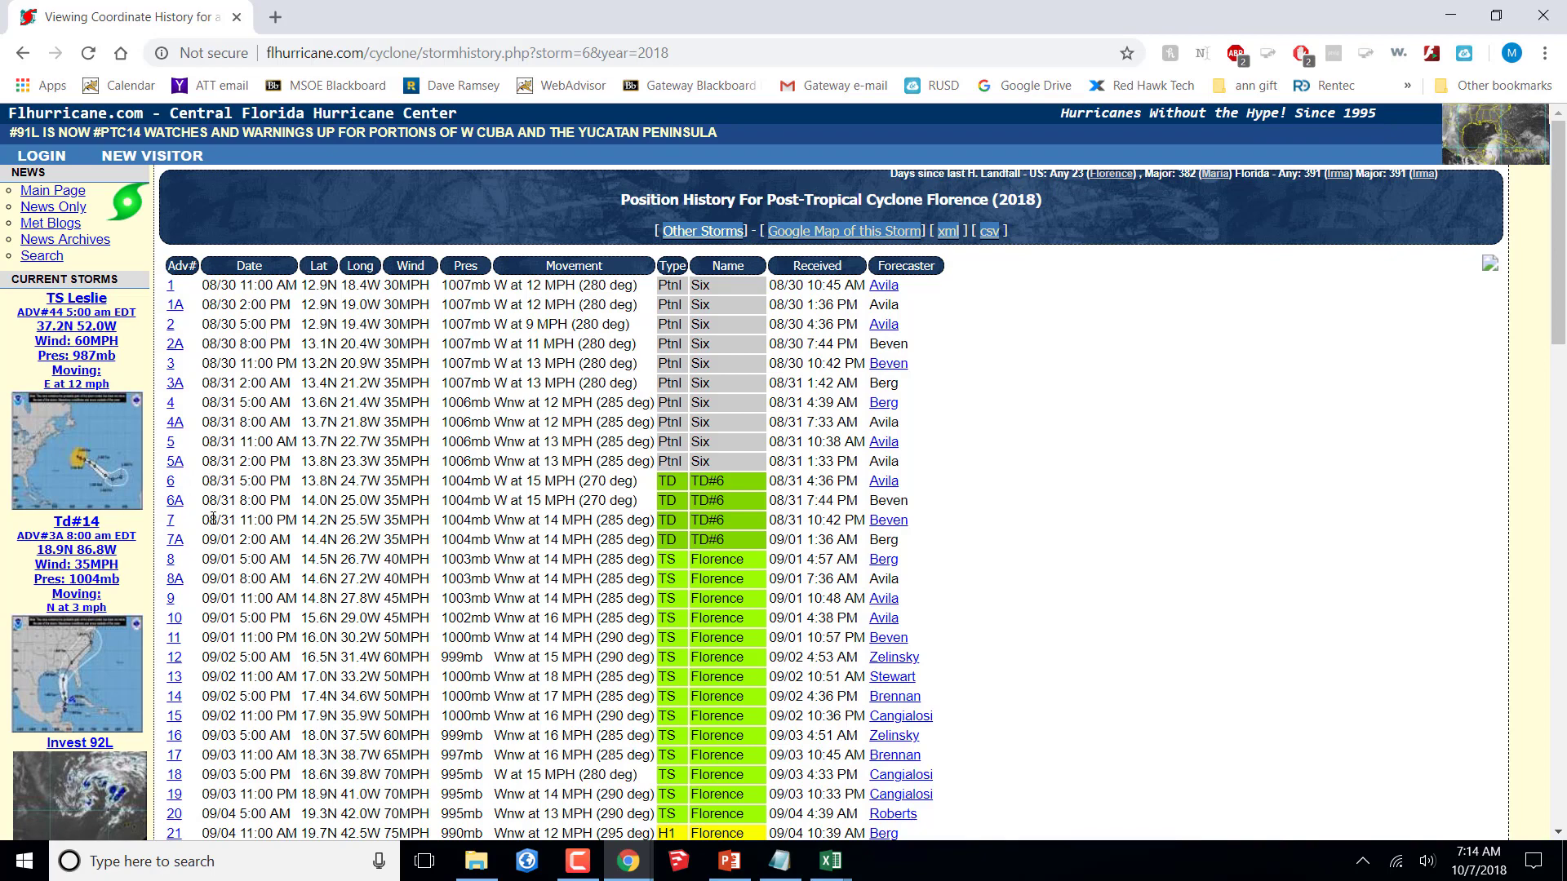
{"action": "key", "text": "super"}
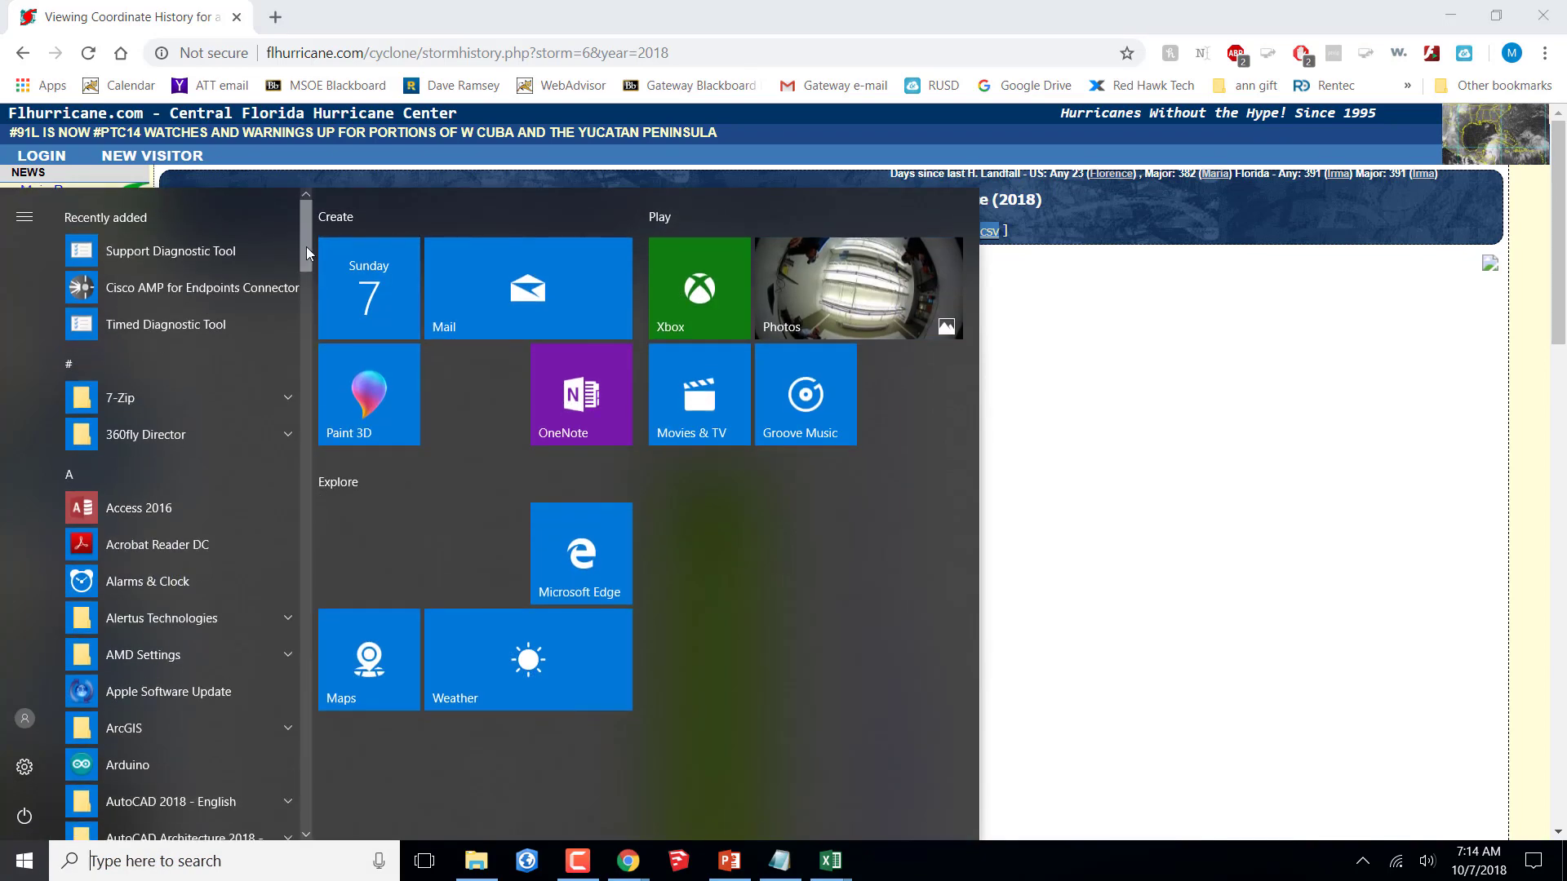
{"action": "left_click_drag", "start_coordinate": [306, 247], "coordinate": [303, 286]}
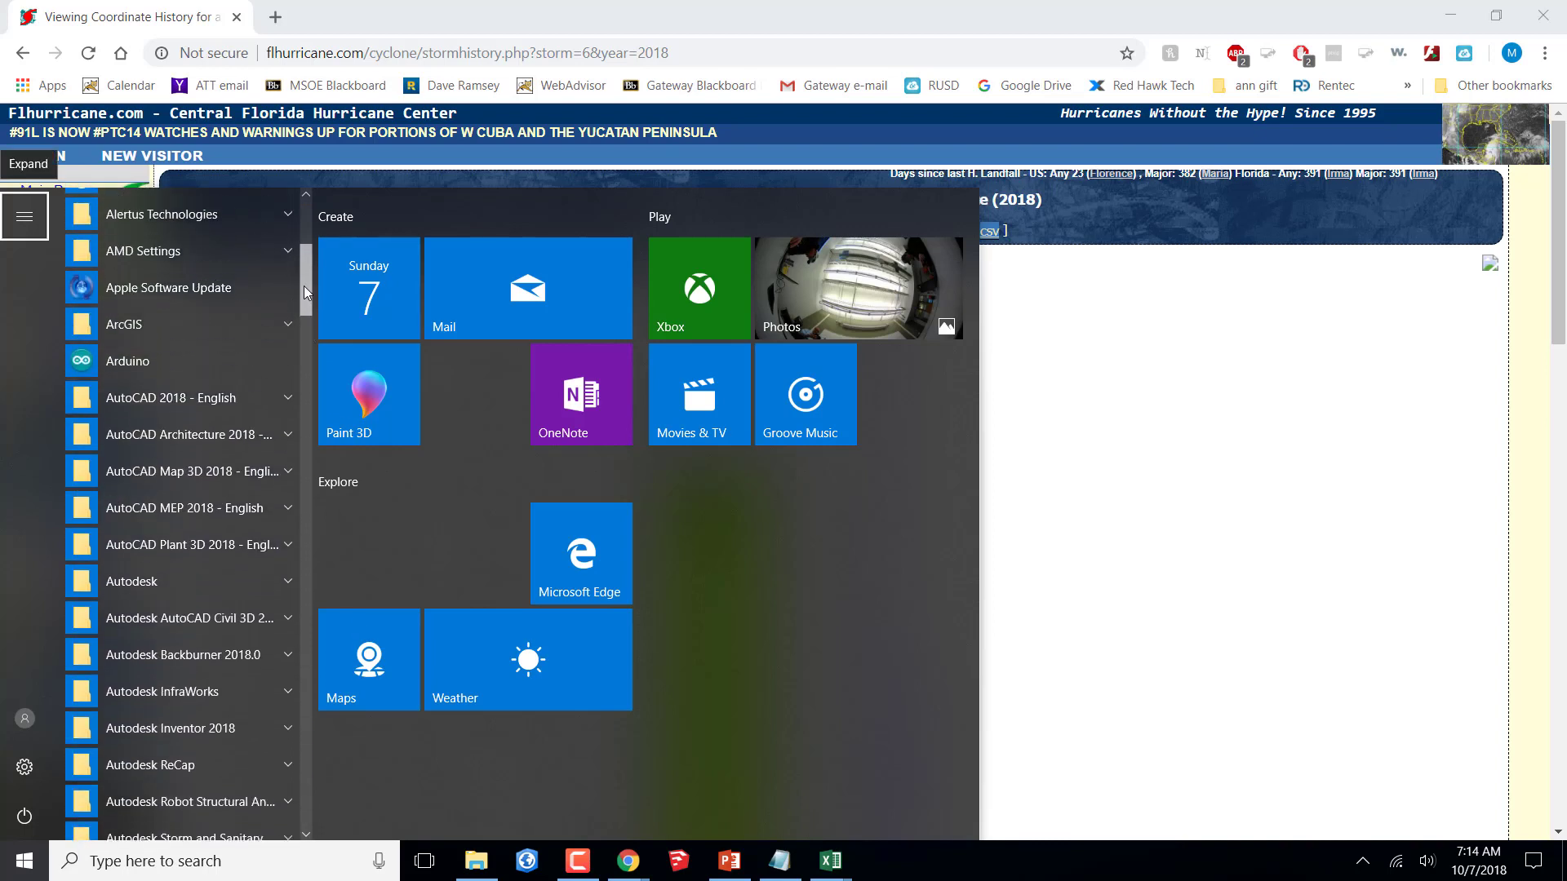
{"action": "left_click", "coordinate": [177, 330]}
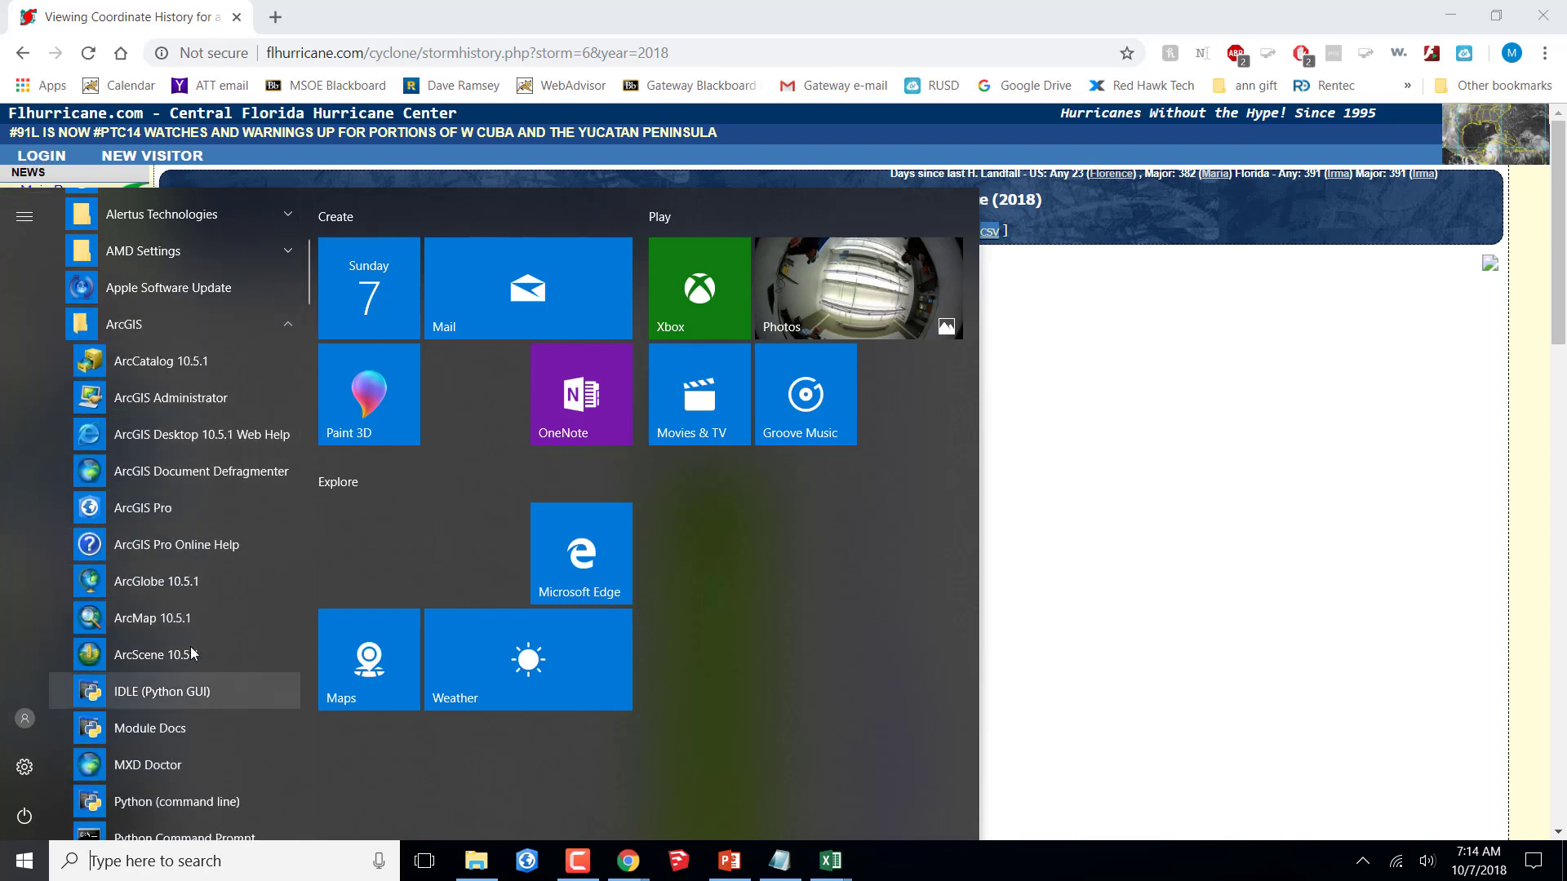
{"action": "left_click", "coordinate": [194, 617]}
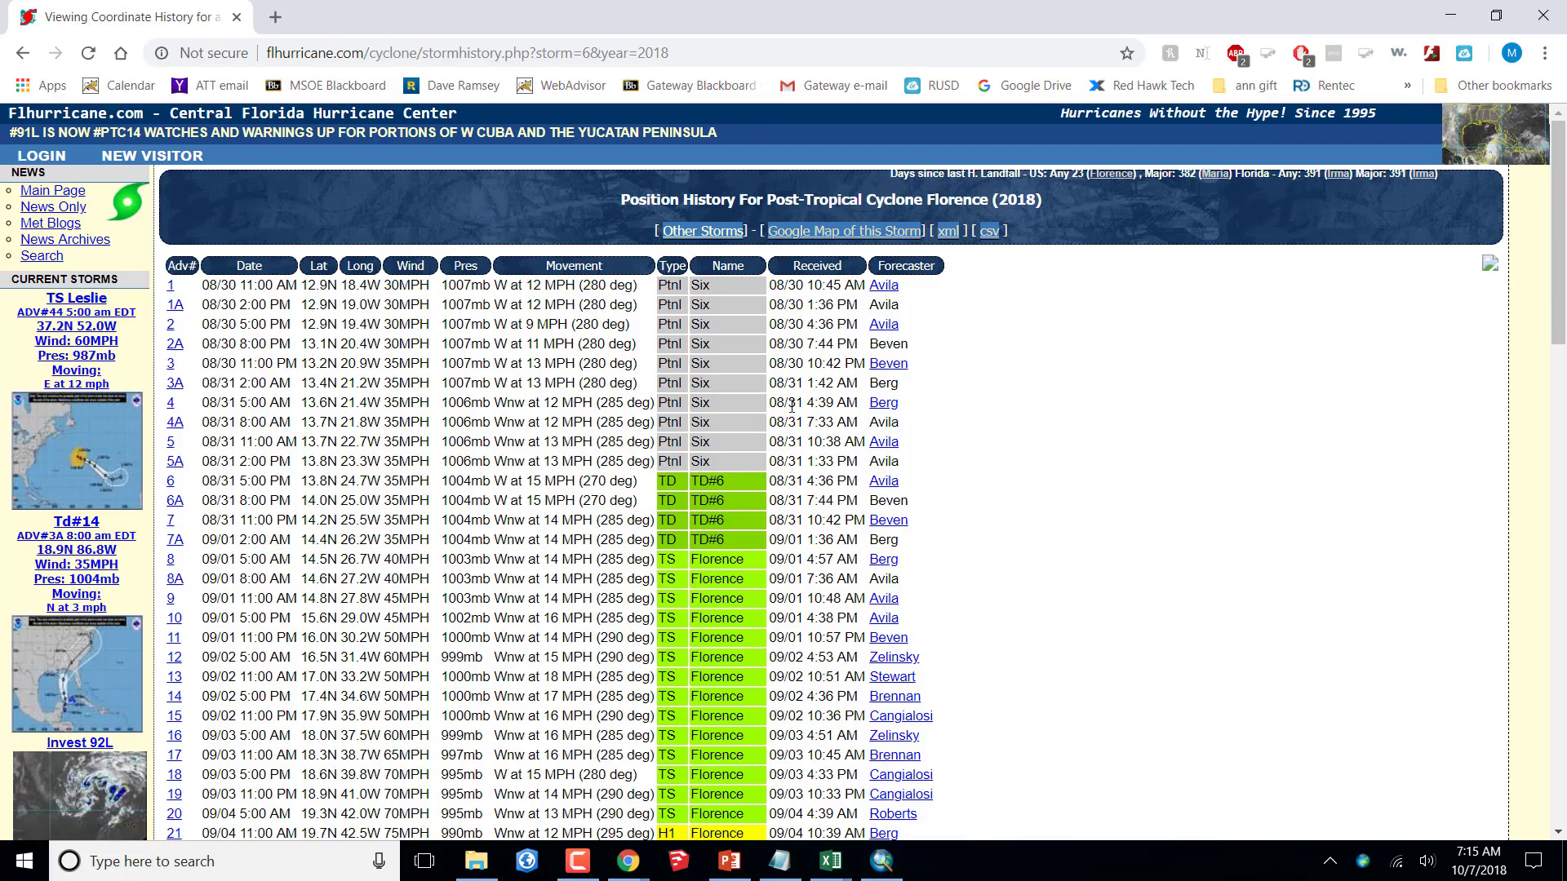
- Review Florence's full position history table on the web page and open its CSV version
{"action": "scroll", "coordinate": [966, 398], "scroll_direction": "down", "scroll_amount": 2}
{"action": "scroll", "coordinate": [967, 400], "scroll_direction": "down", "scroll_amount": 14}
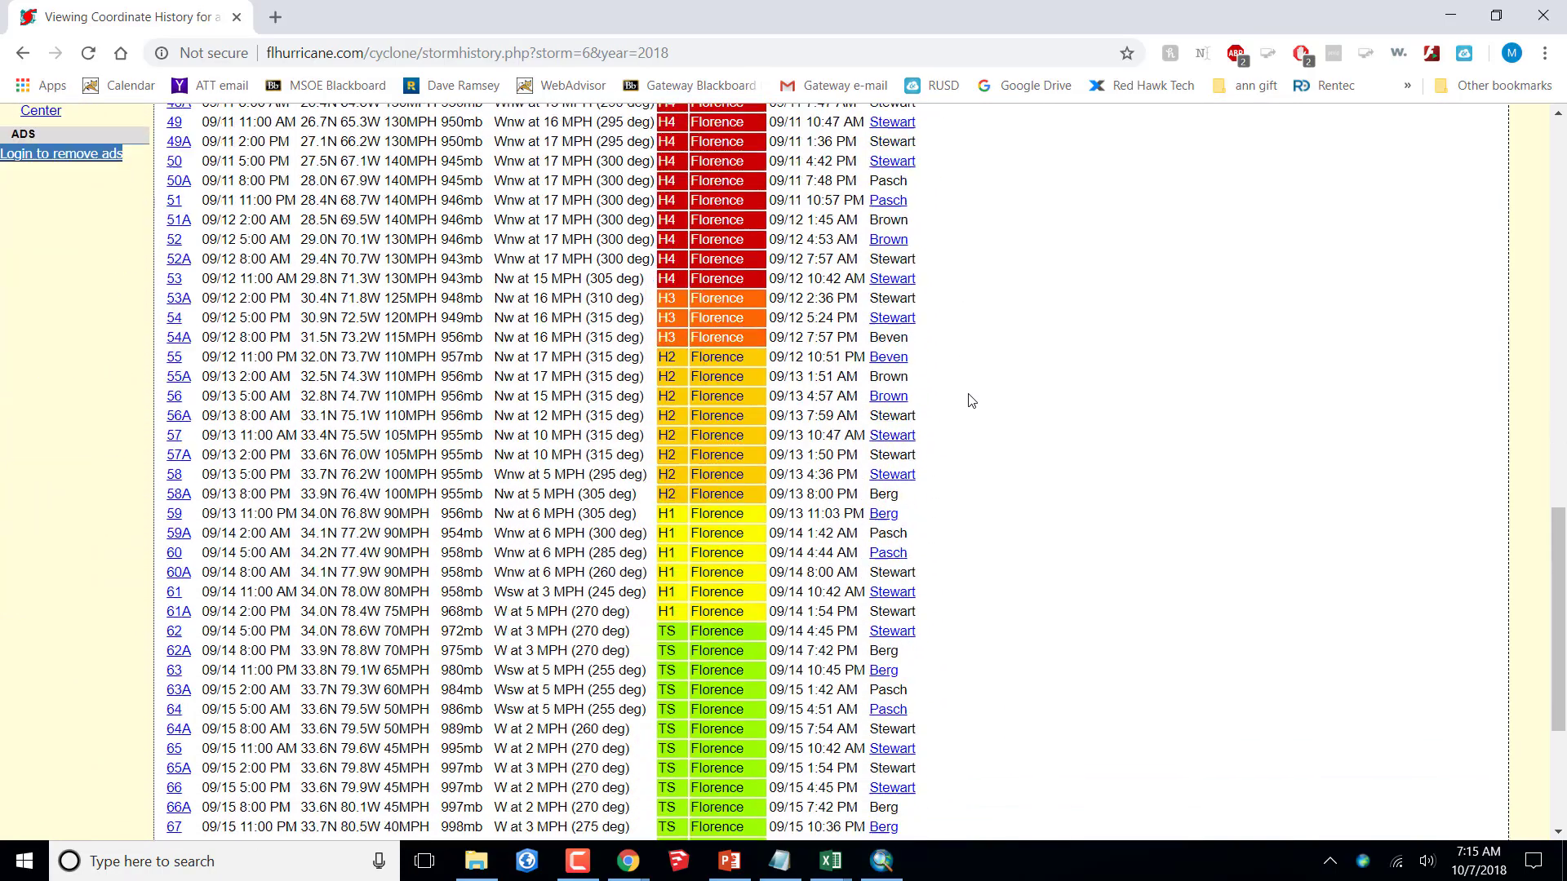
{"action": "scroll", "coordinate": [973, 402], "scroll_direction": "down", "scroll_amount": 2}
{"action": "scroll", "coordinate": [973, 400], "scroll_direction": "up", "scroll_amount": 18}
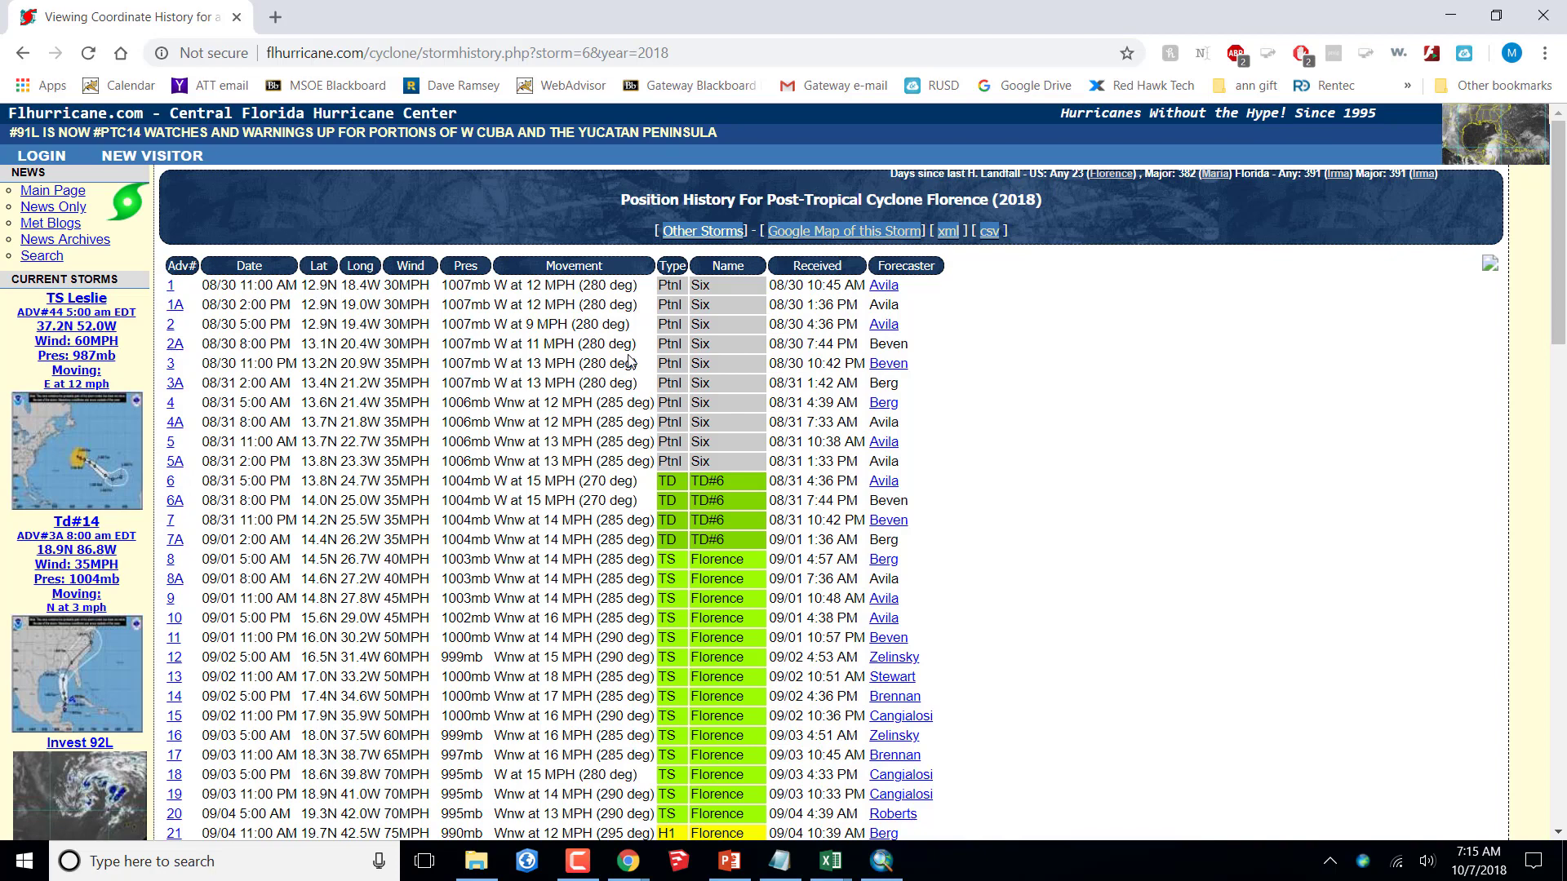
{"action": "left_click", "coordinate": [990, 234]}
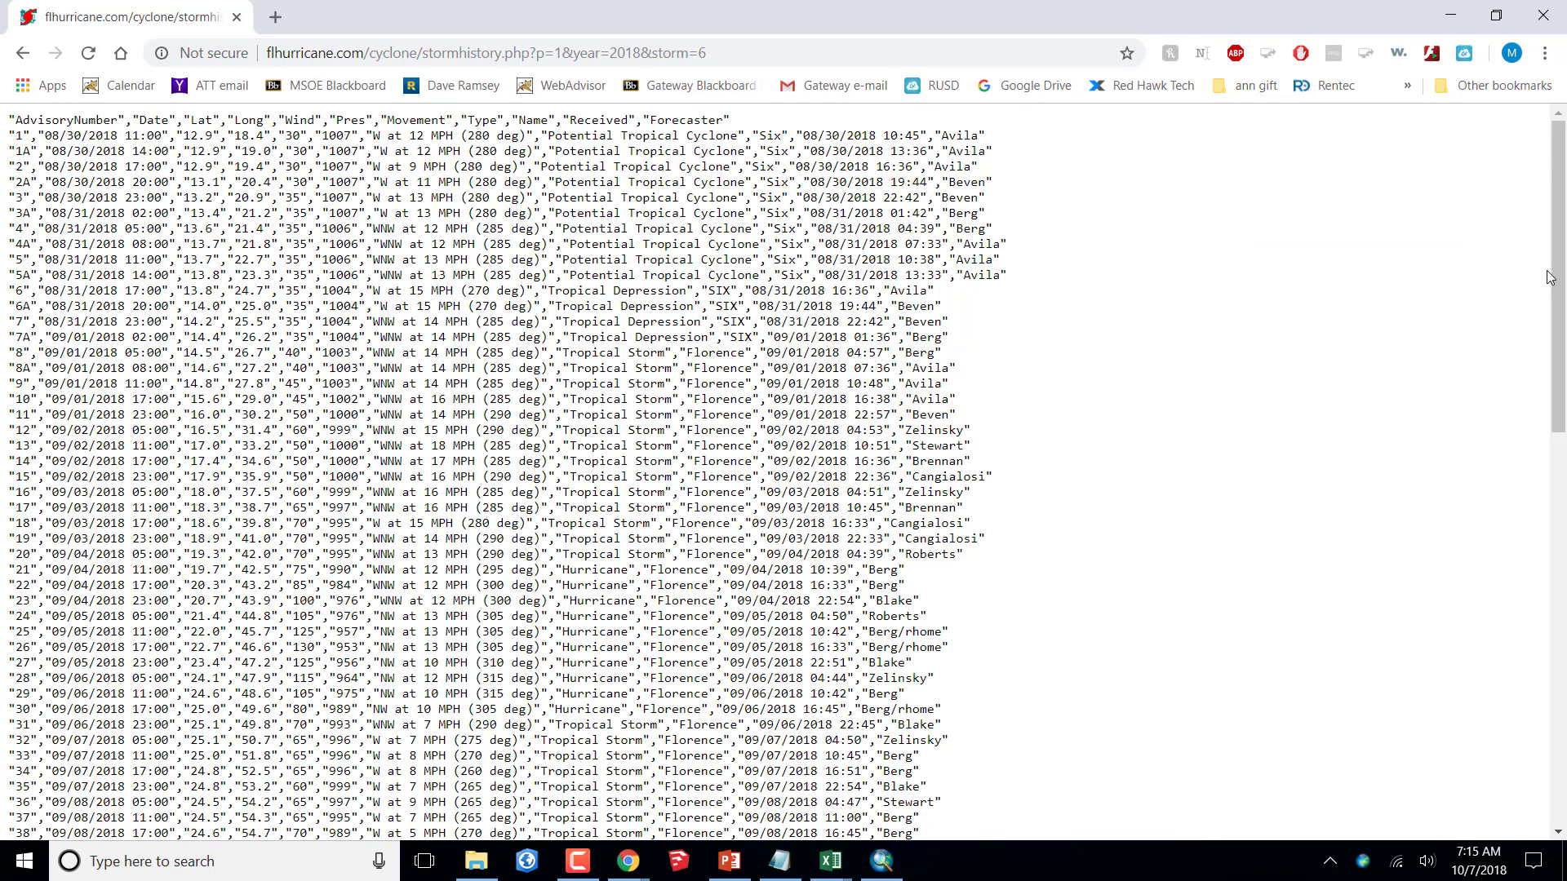
- Copy all CSV records from the web page, including the header row, and paste them into the blank Notepad file
{"action": "left_click_drag", "start_coordinate": [1558, 276], "coordinate": [1536, 690]}
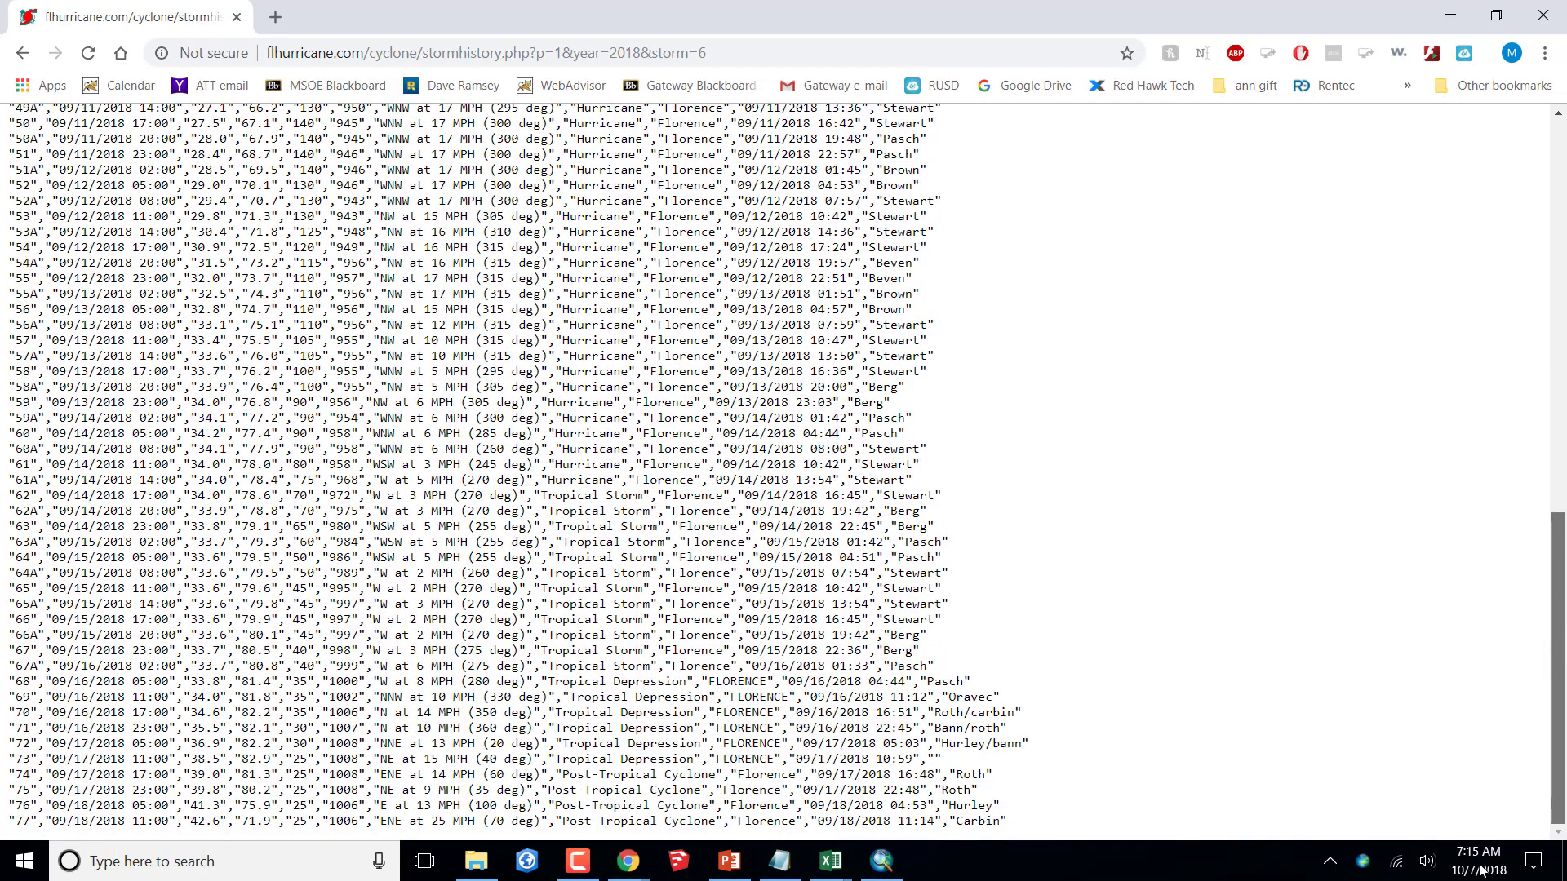
{"action": "left_click_drag", "start_coordinate": [1014, 823], "coordinate": [2, 4]}
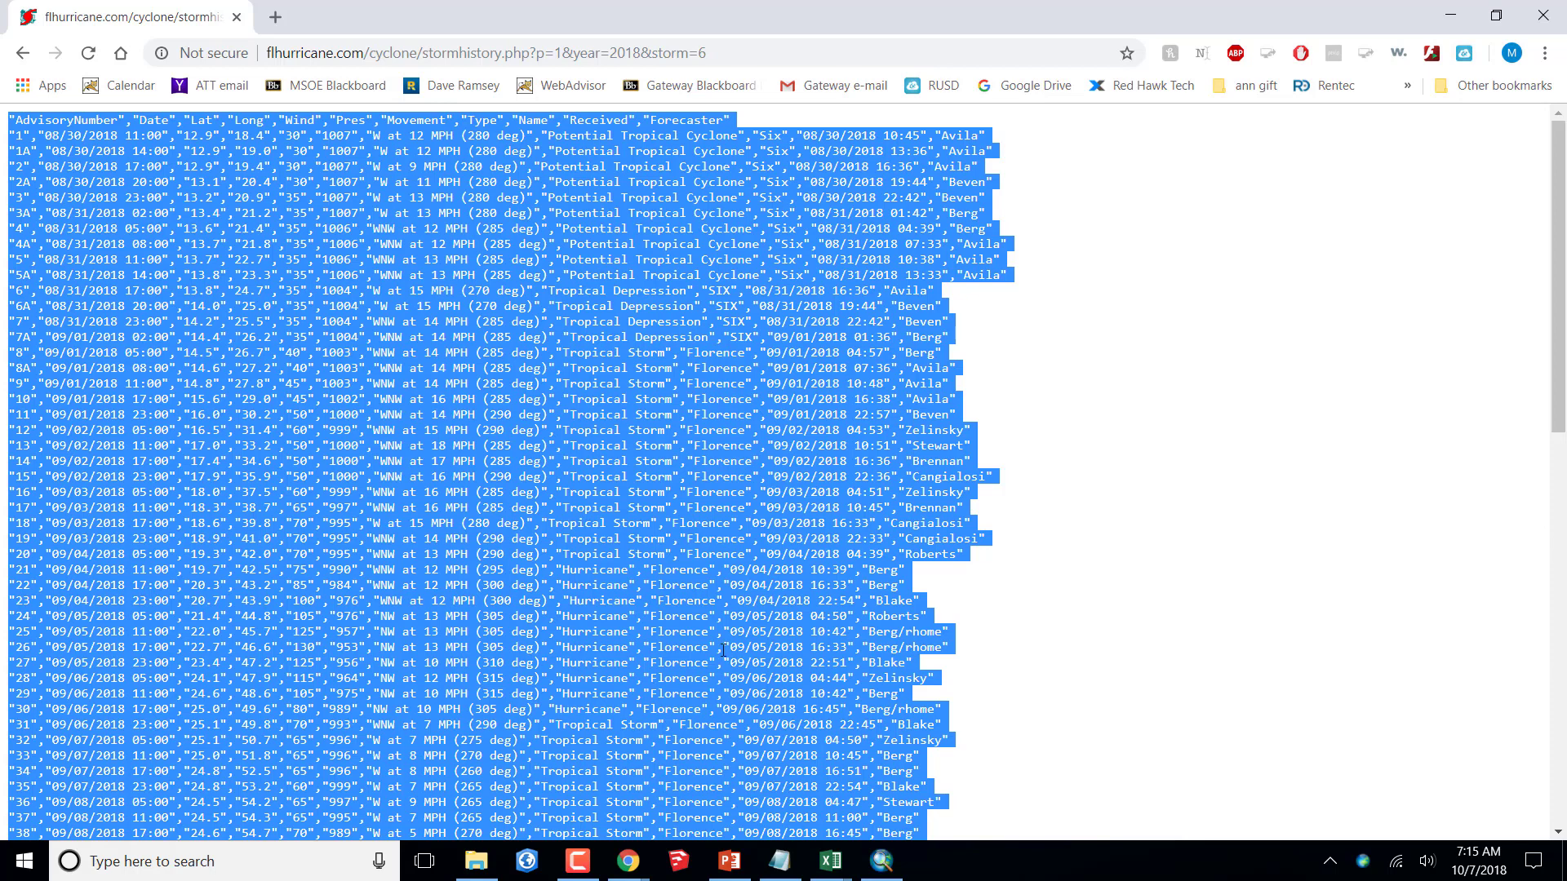
{"action": "left_click", "coordinate": [767, 862]}
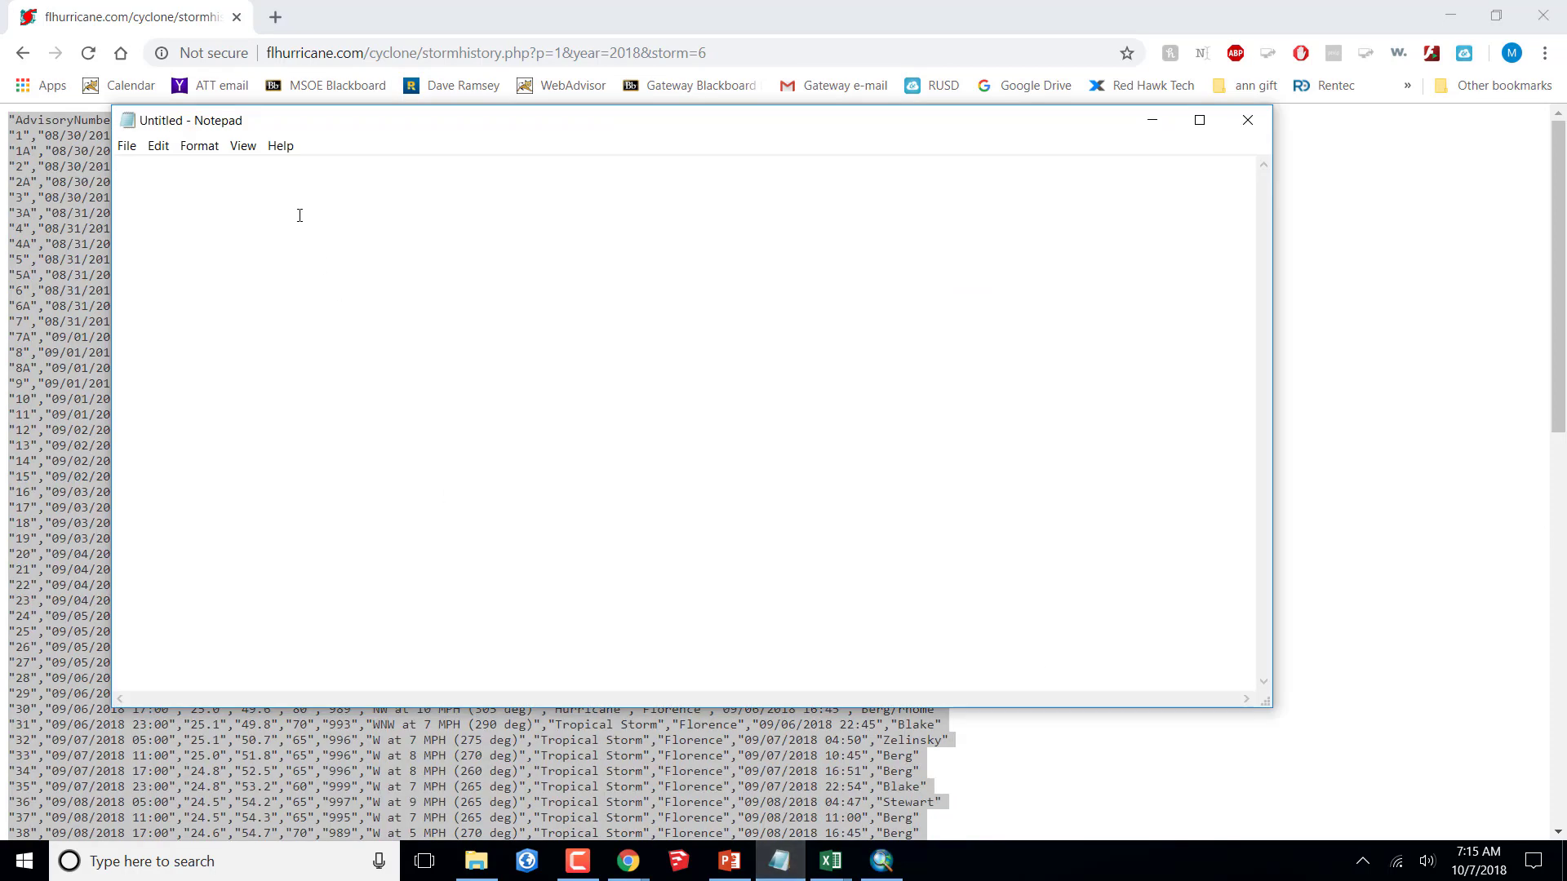
{"action": "key", "text": "ctrl+v"}
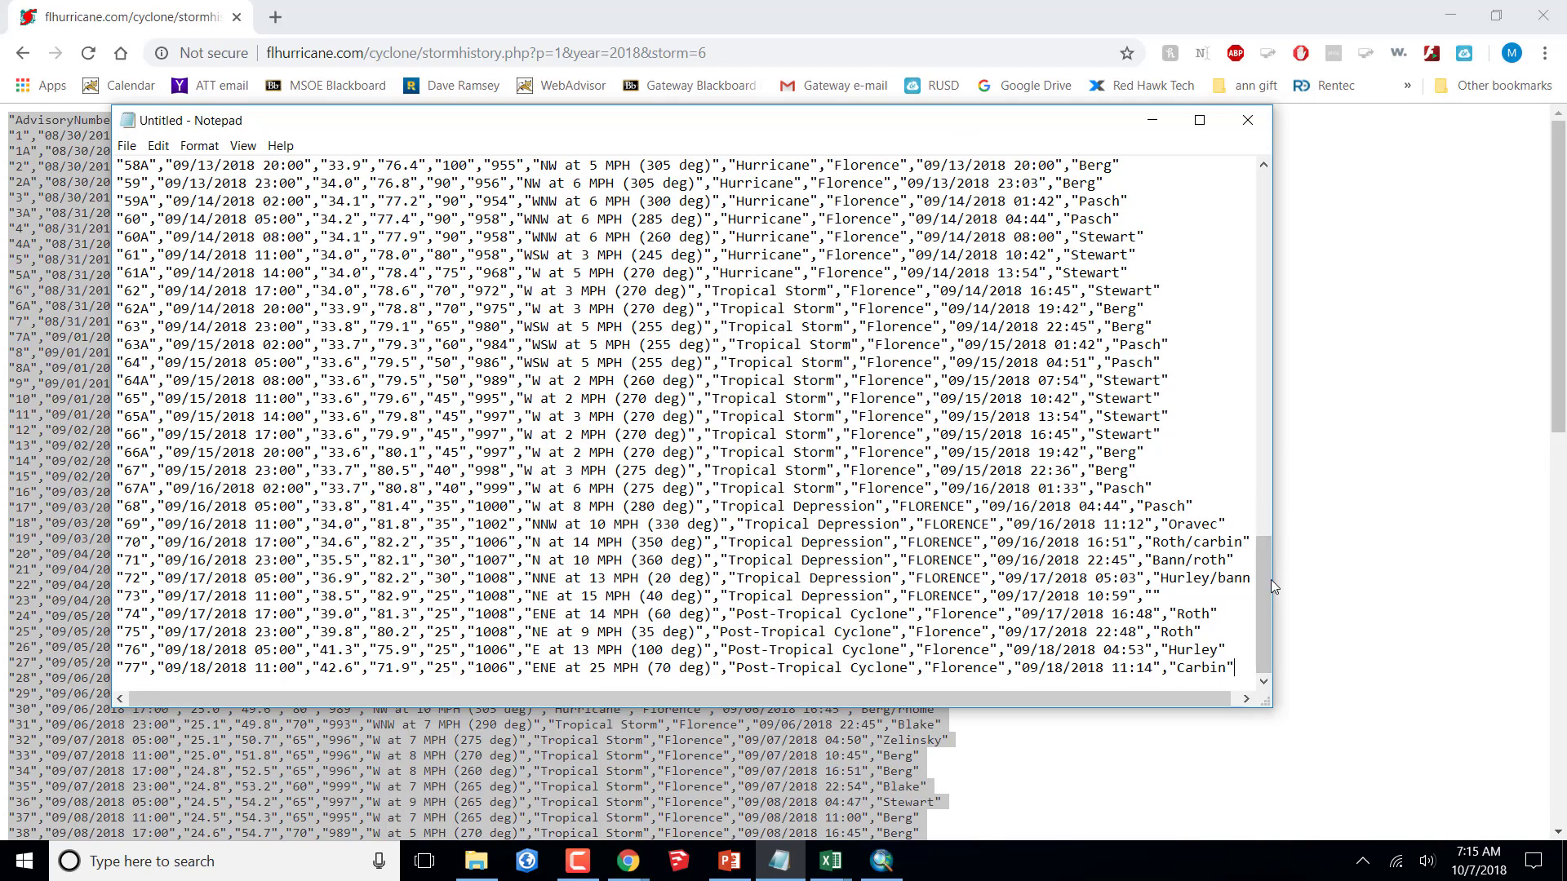
- Select the entire storm data text in Notepad, from the header to the last record, and copy it
{"action": "left_click_drag", "start_coordinate": [1263, 576], "coordinate": [1216, 159]}
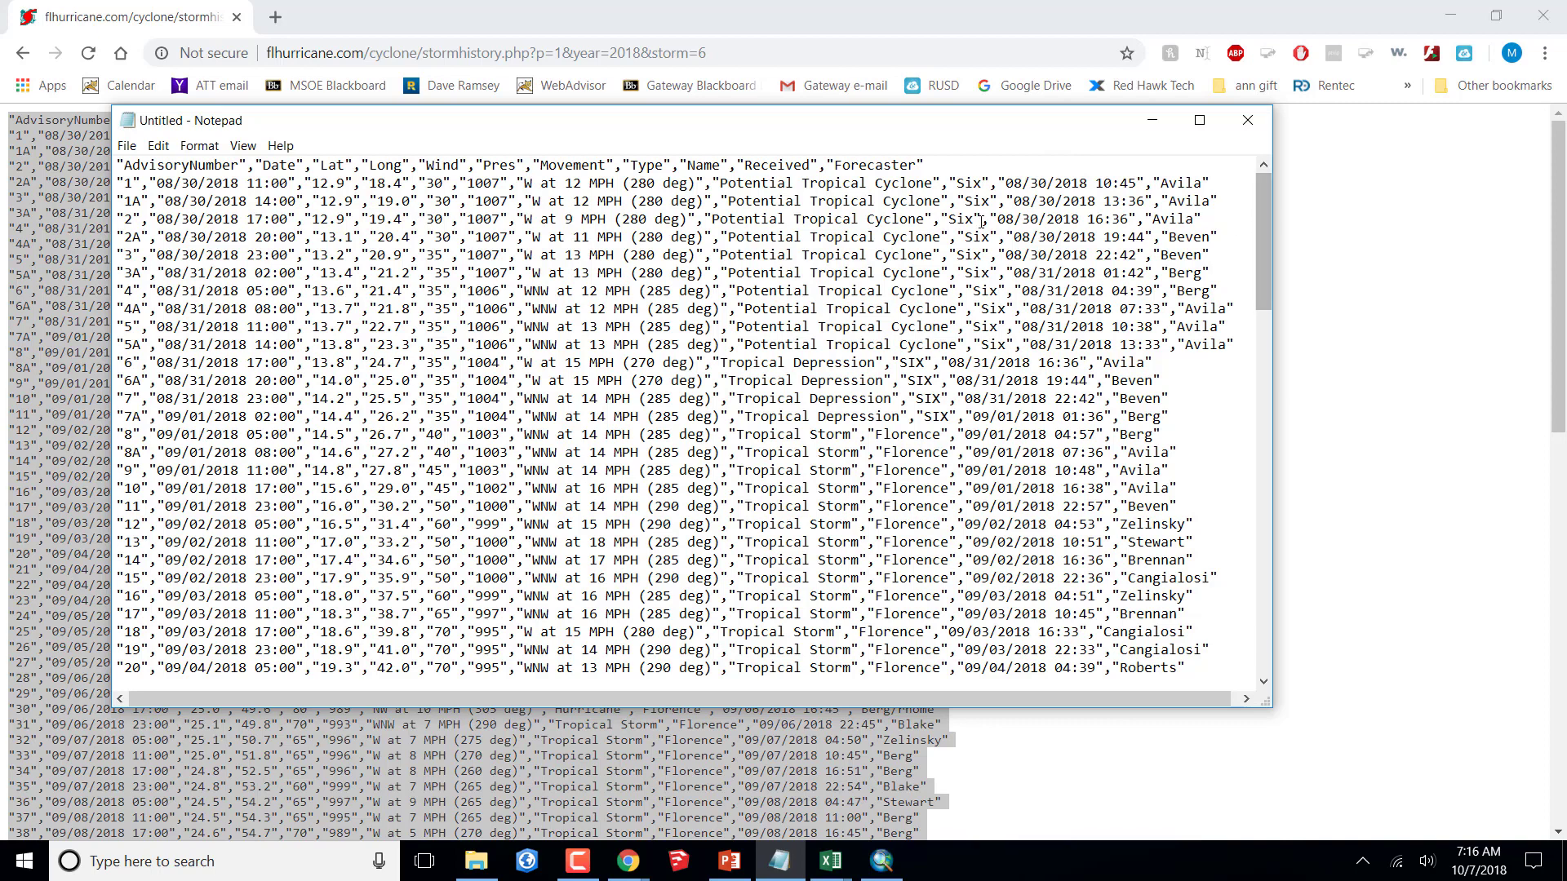
{"action": "left_click_drag", "start_coordinate": [1262, 245], "coordinate": [14, 31]}
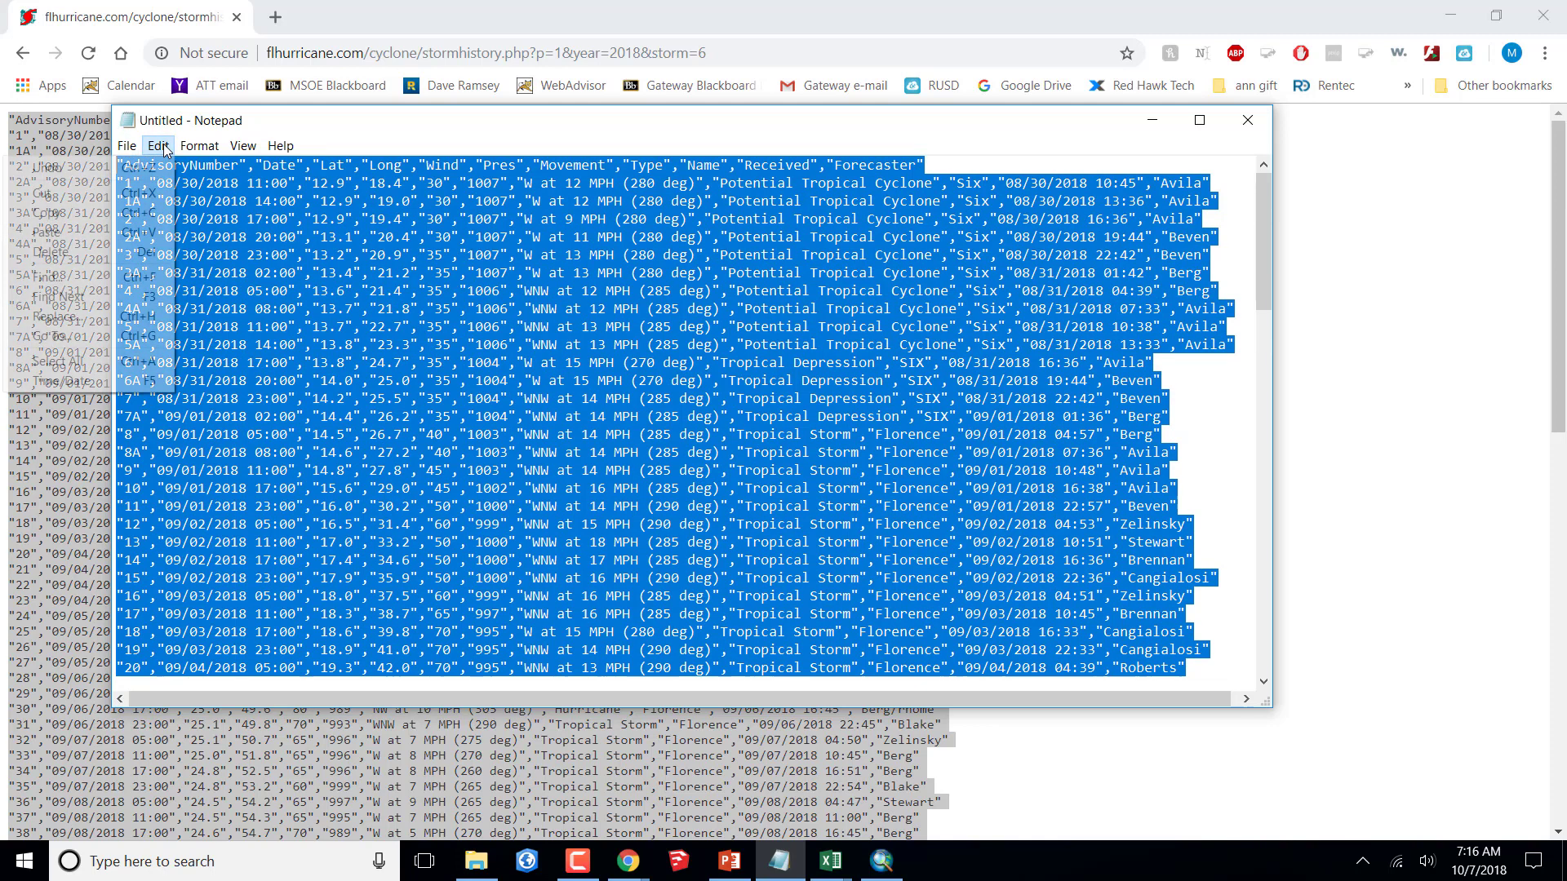
{"action": "left_click", "coordinate": [129, 146]}
{"action": "left_click", "coordinate": [159, 146]}
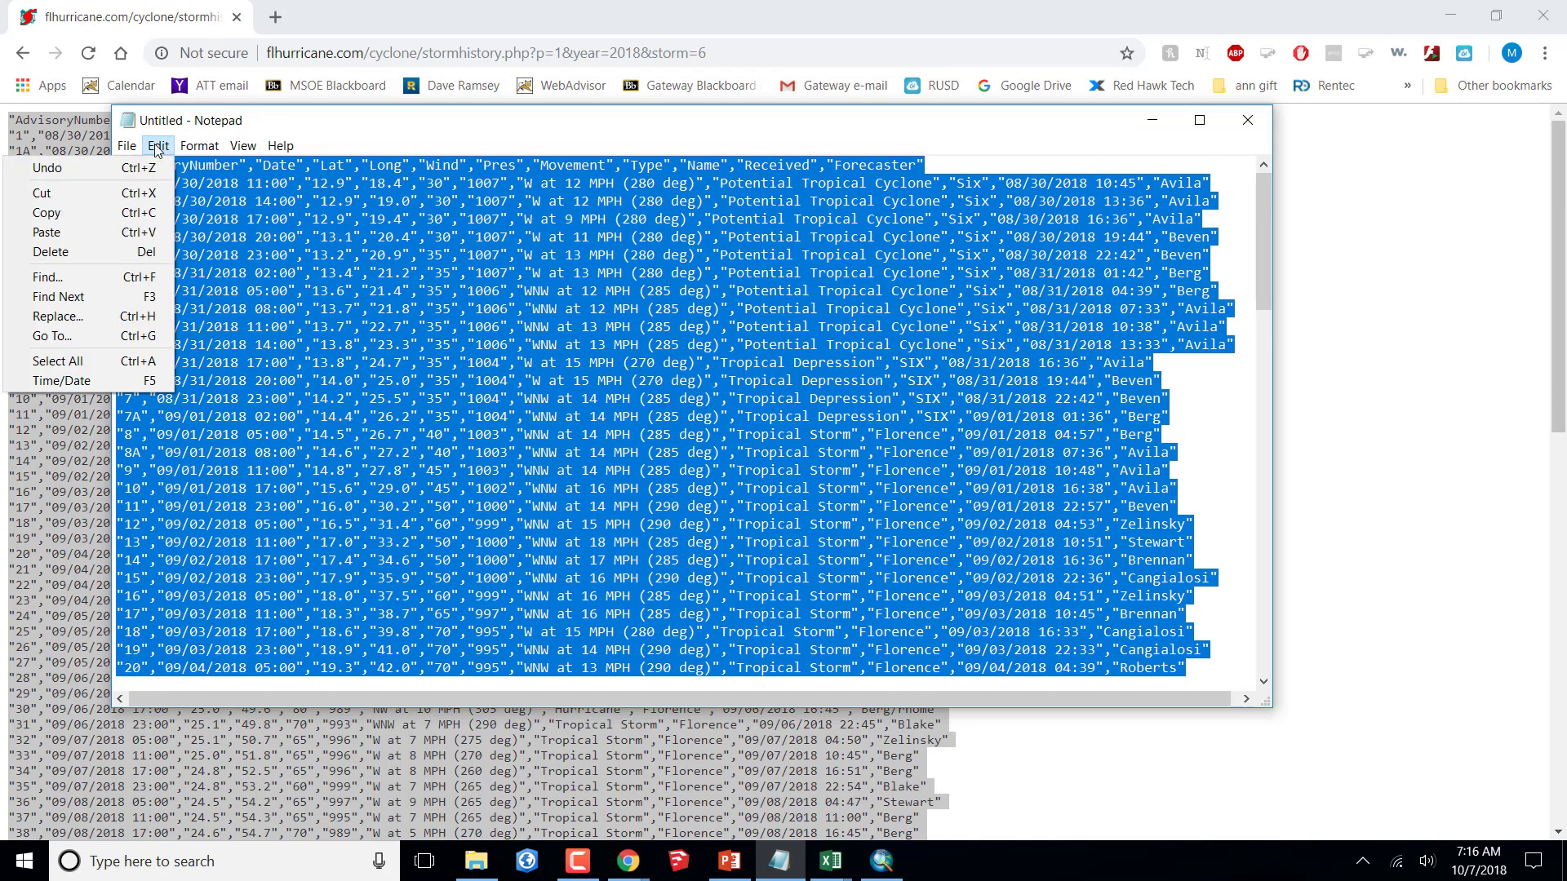
{"action": "left_click", "coordinate": [125, 214]}
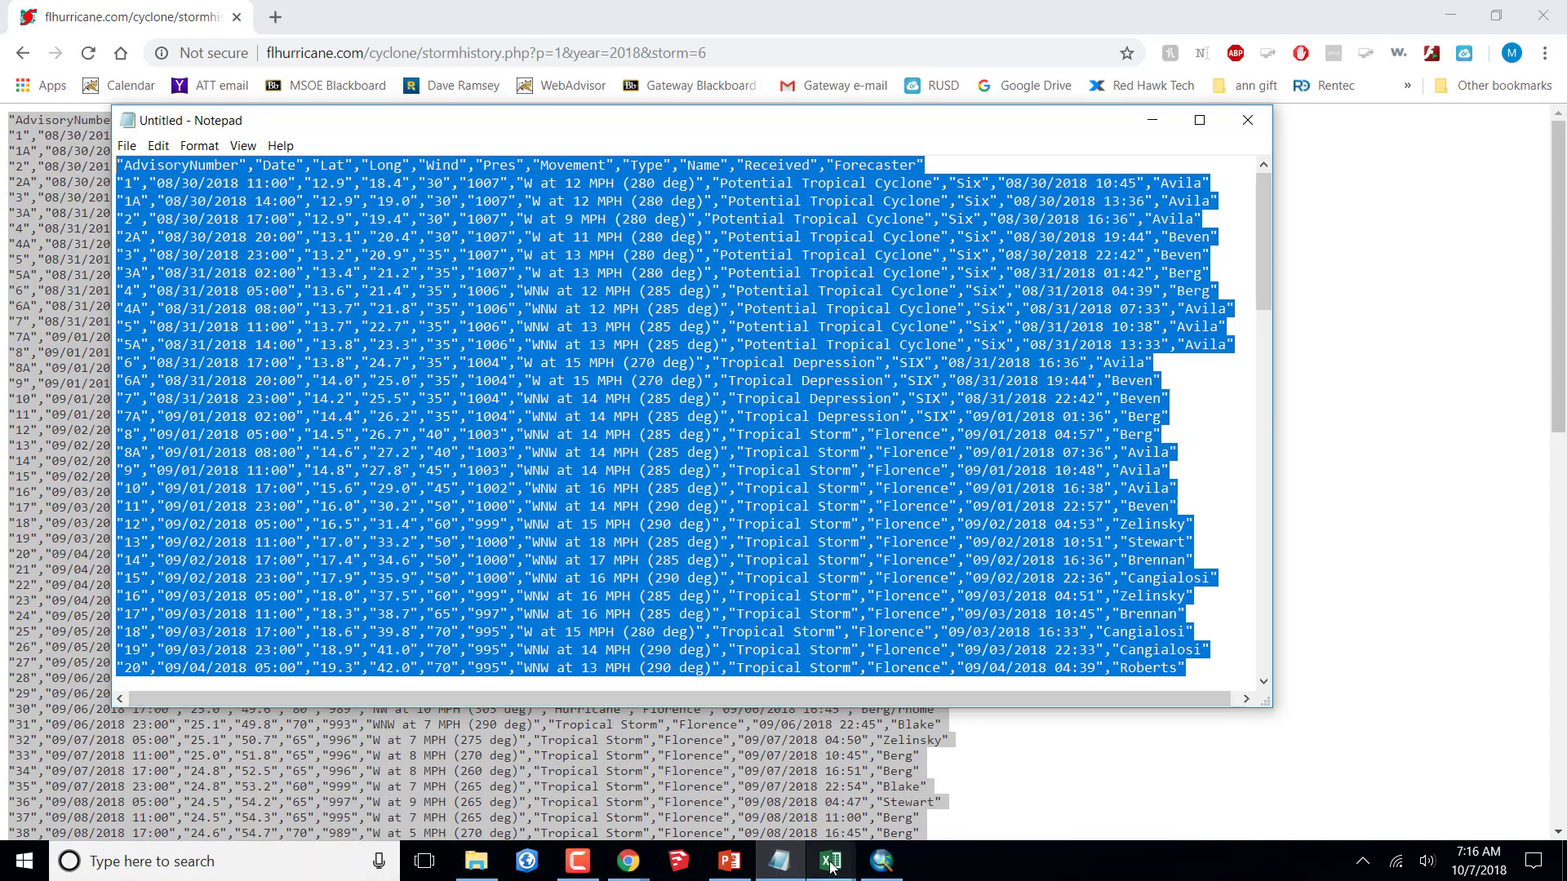
- Switch to the blank Excel workbook Book3 and start pasting the copied text at A1 with the Text Import Wizard
{"action": "mouse_move", "coordinate": [833, 867]}
{"action": "left_click", "coordinate": [906, 816]}
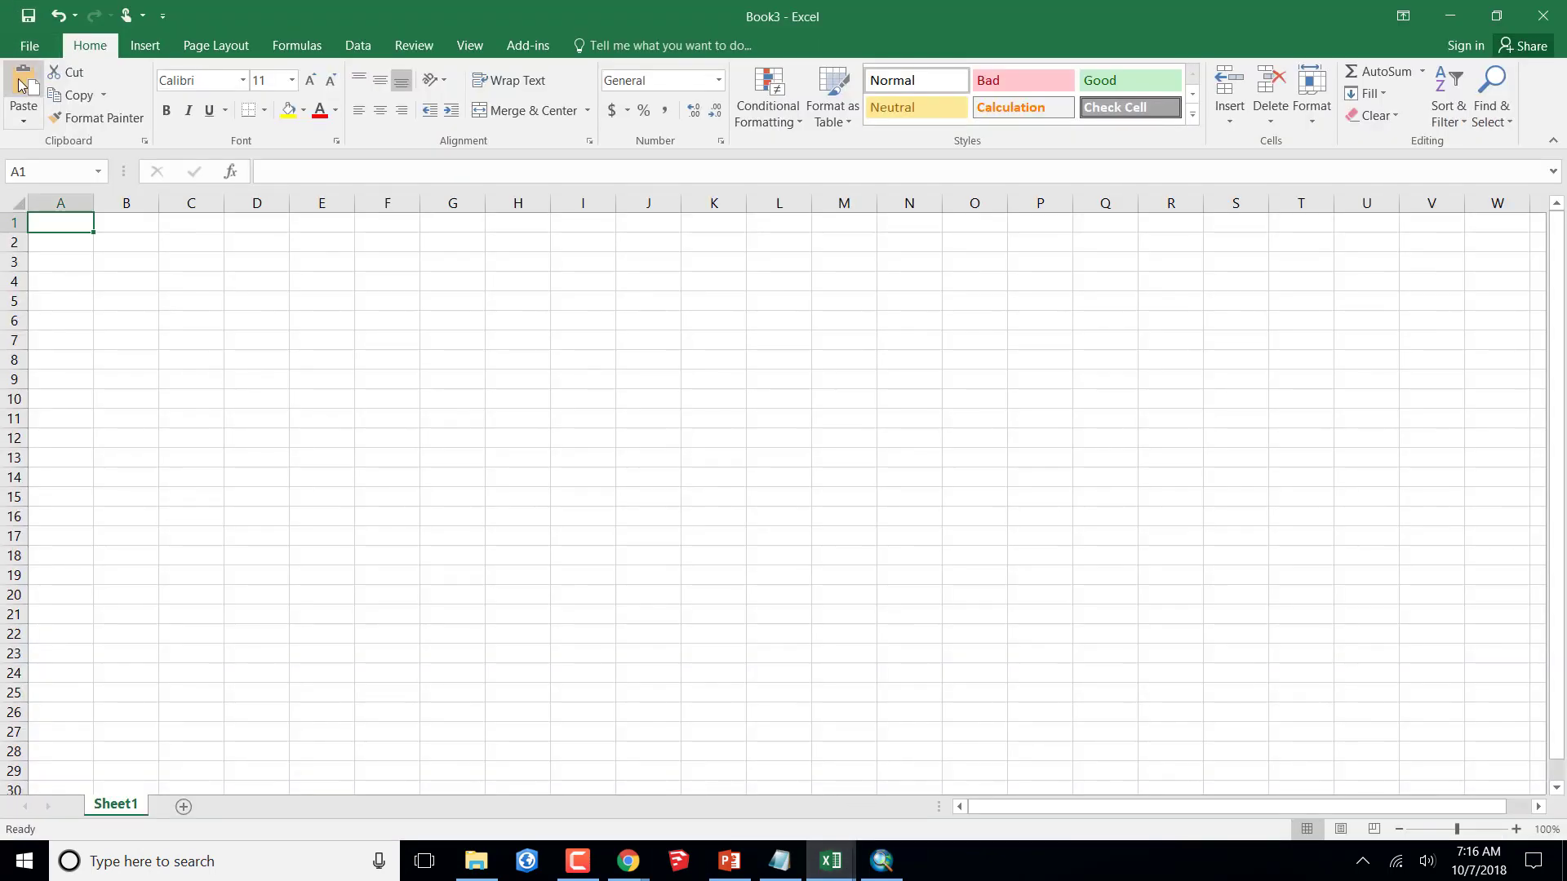
{"action": "left_click", "coordinate": [23, 121]}
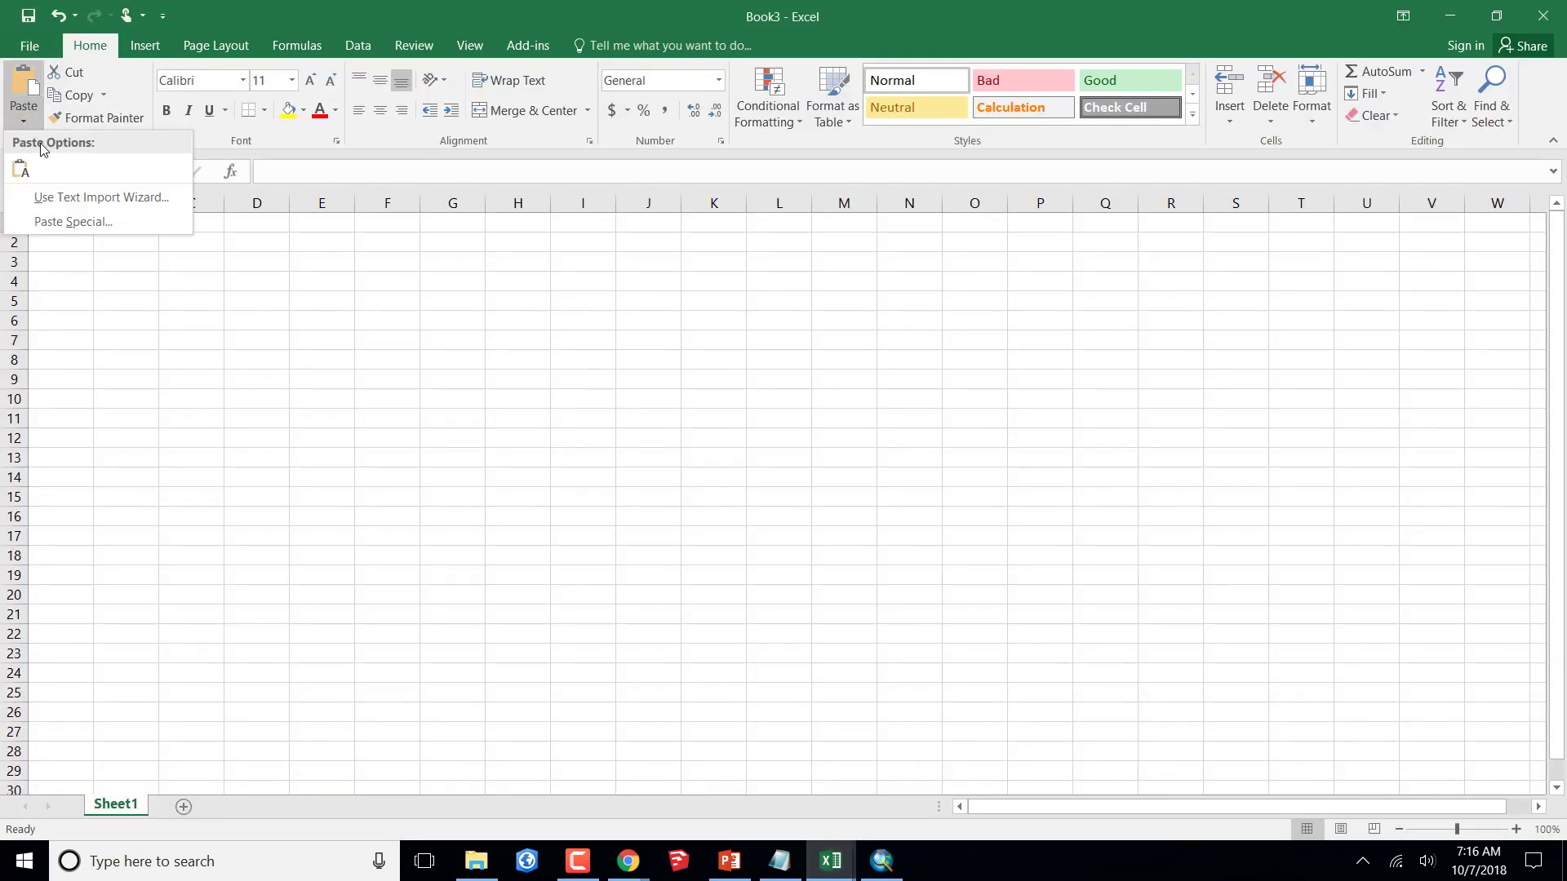
{"action": "left_click", "coordinate": [82, 196]}
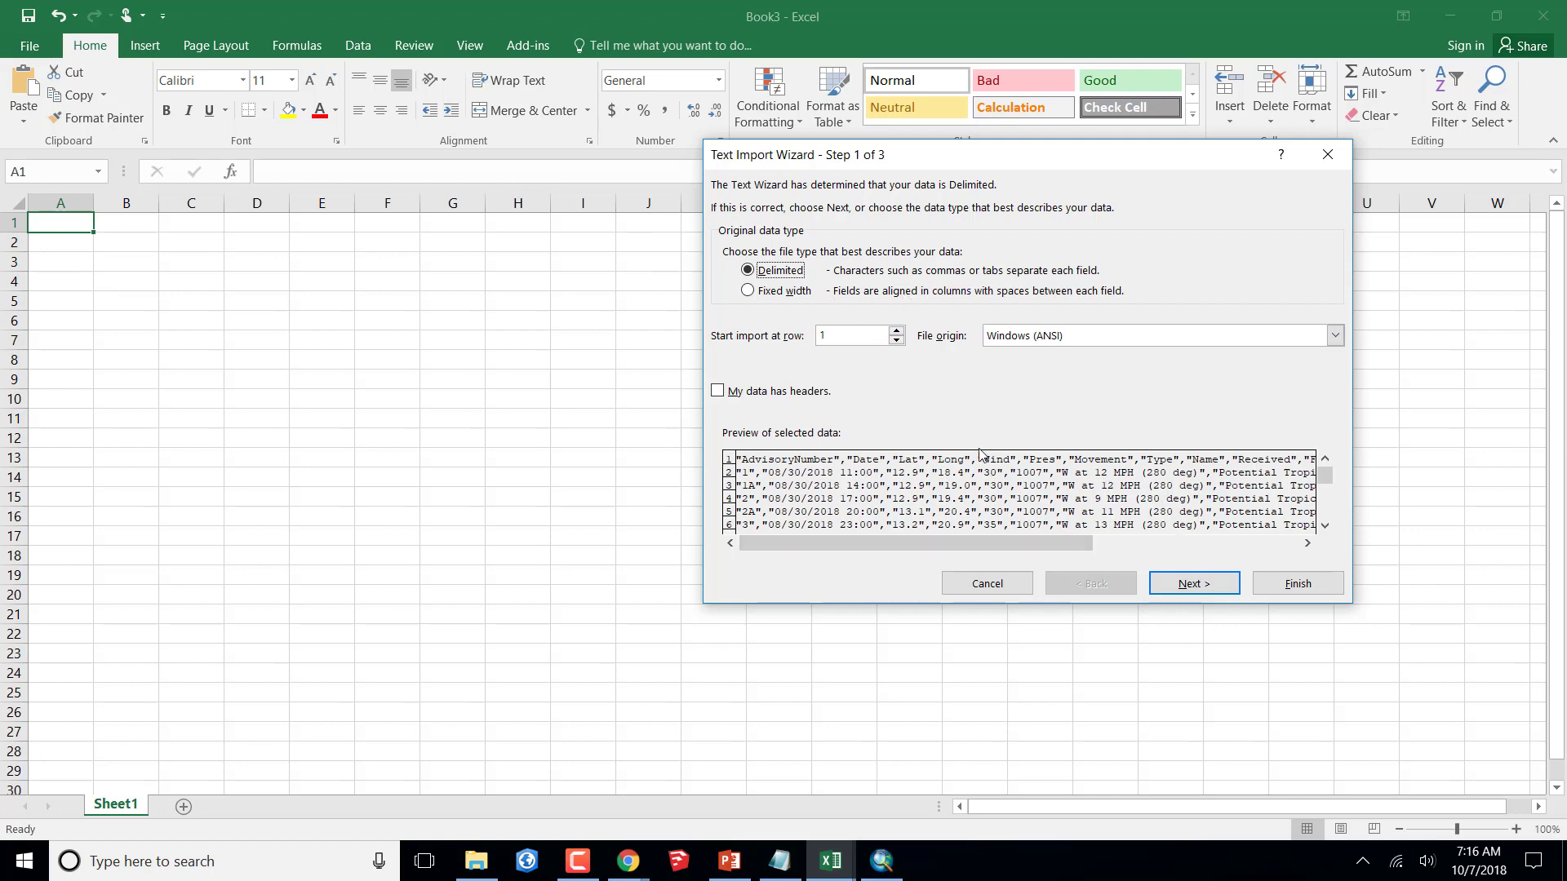
- Keep the import as delimited data and use comma instead of space as the delimiter
{"action": "left_click", "coordinate": [1205, 589]}
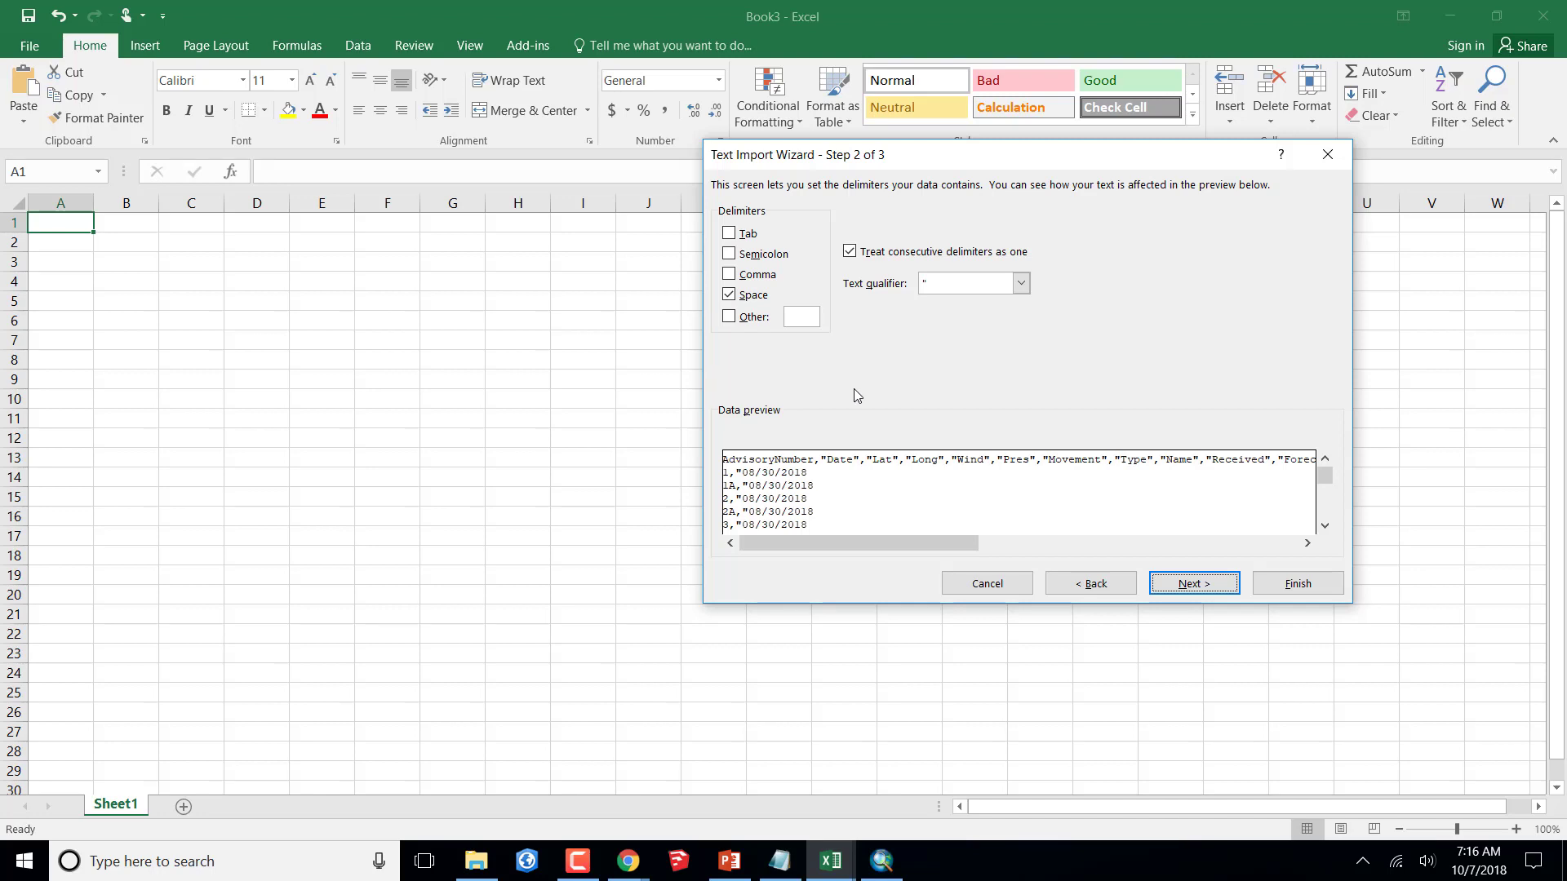
{"action": "left_click", "coordinate": [730, 275]}
{"action": "left_click", "coordinate": [735, 295]}
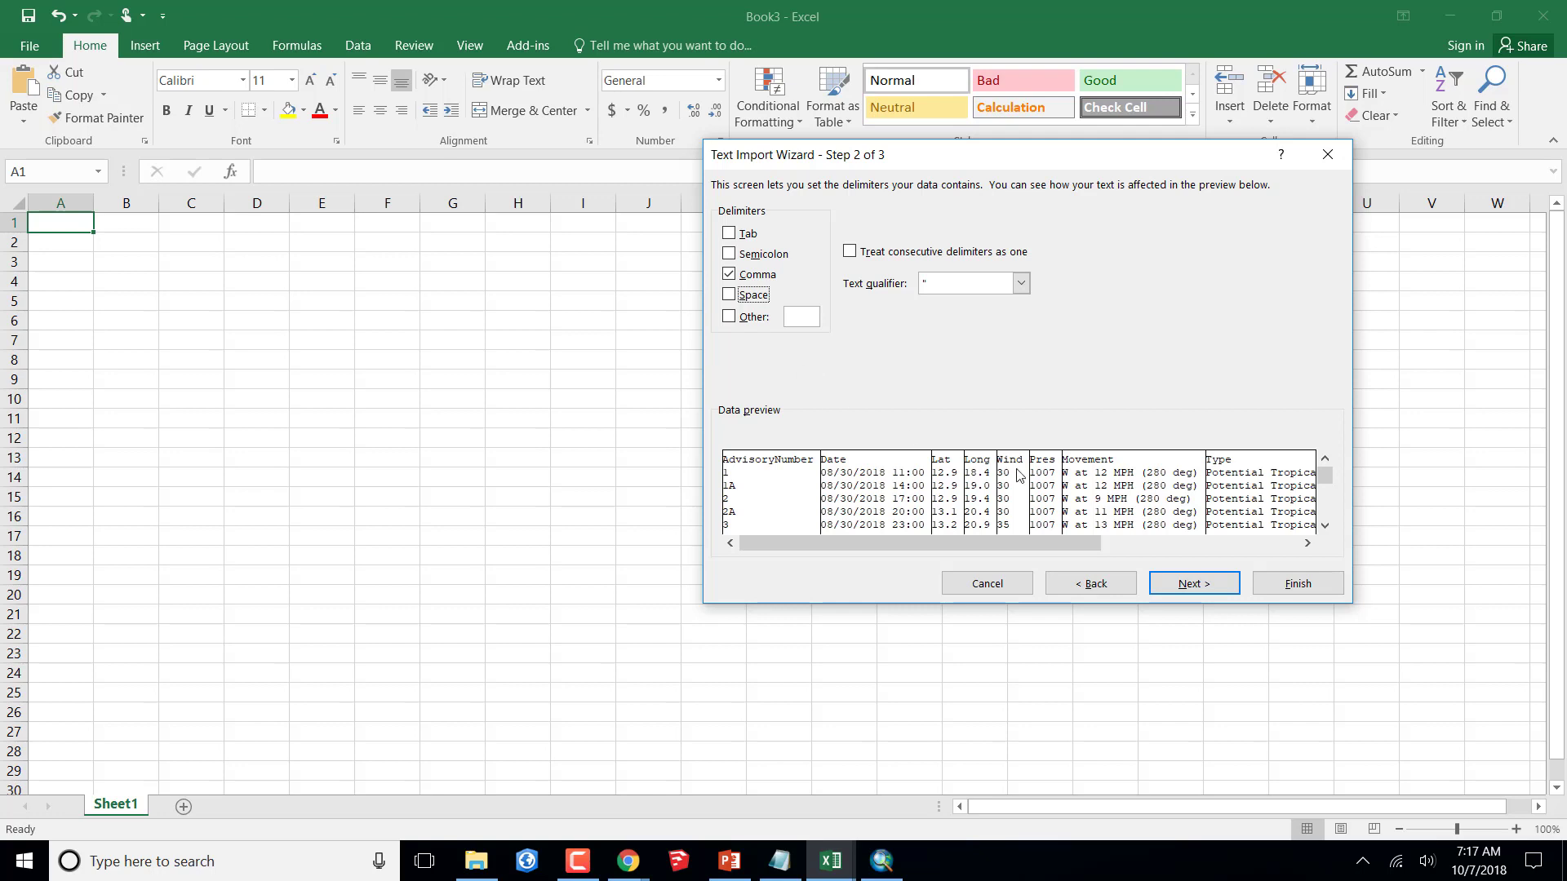
{"action": "left_click", "coordinate": [1199, 586]}
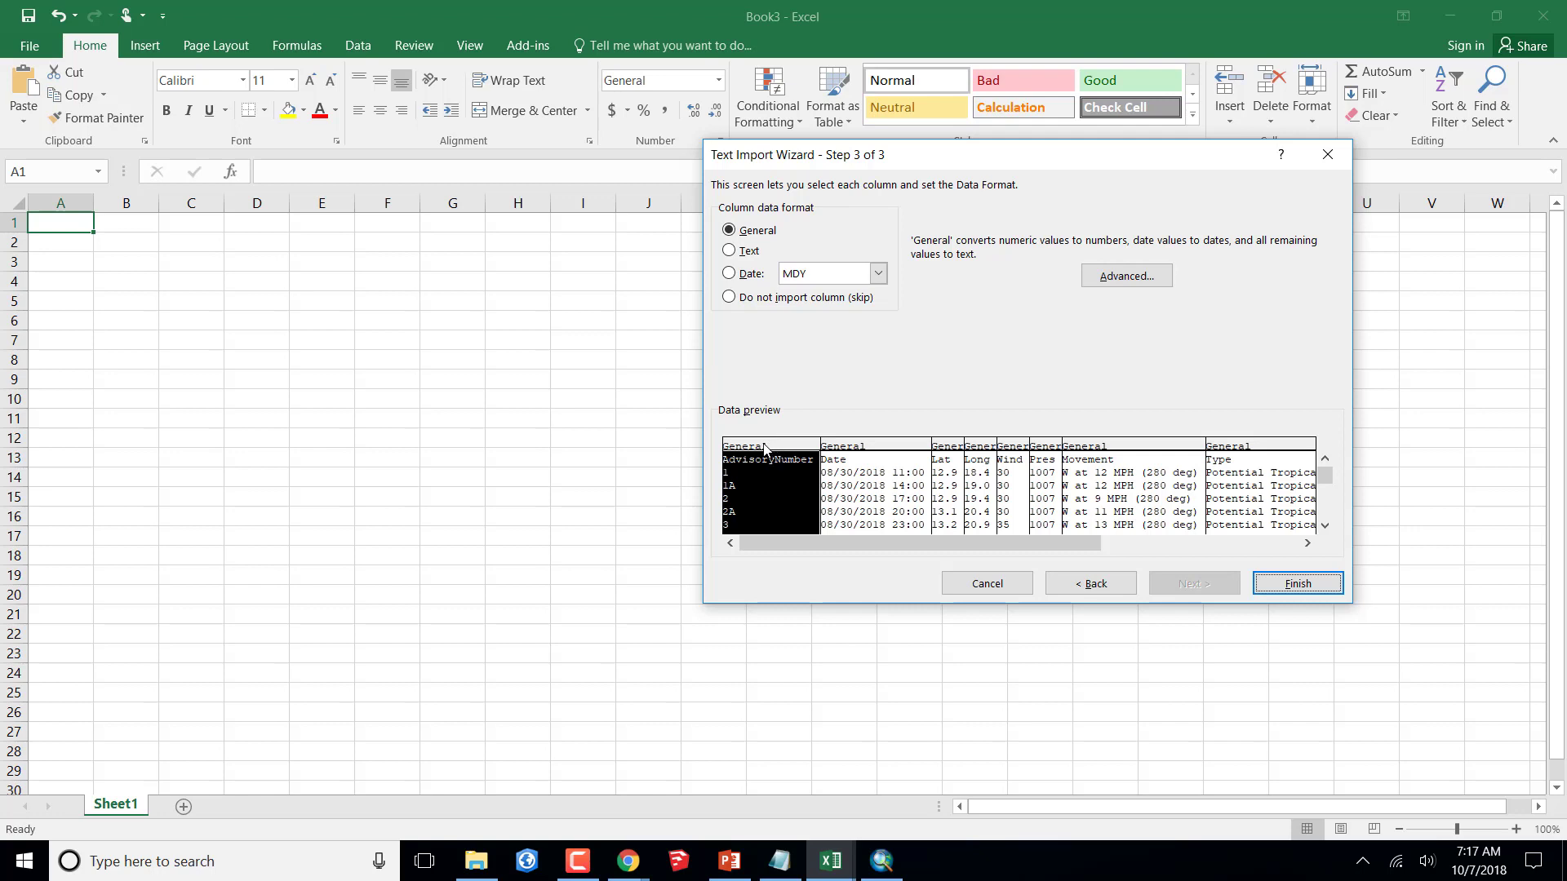
- Import AdvisoryNumber as Text and Date as an MDY date, keep the remaining columns General, and finish the import
{"action": "left_click", "coordinate": [729, 251]}
{"action": "left_click", "coordinate": [880, 450]}
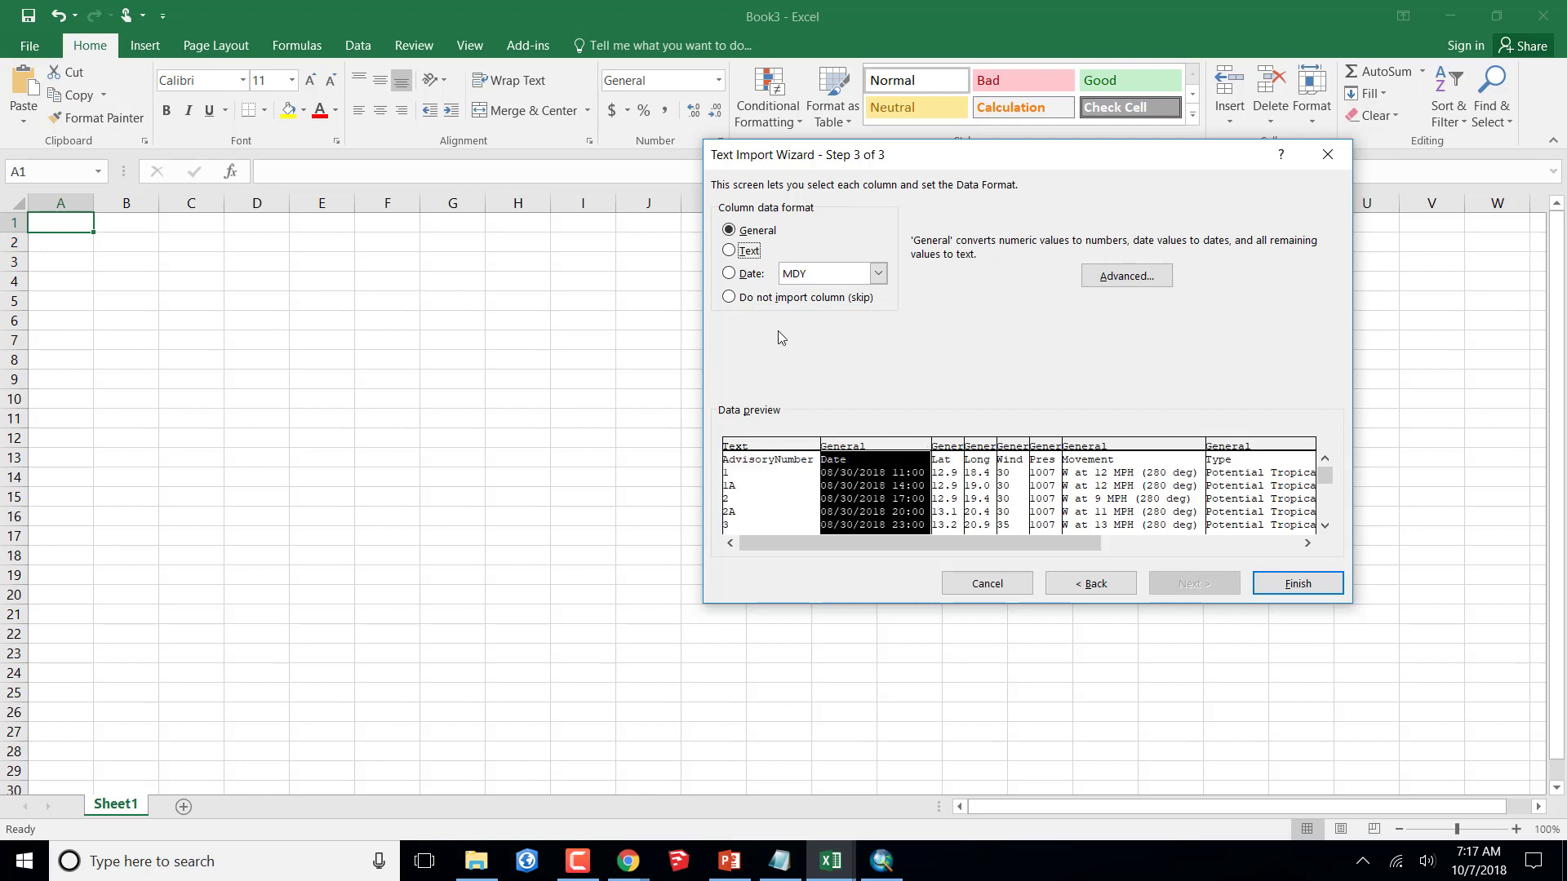
{"action": "left_click", "coordinate": [729, 274]}
{"action": "left_click", "coordinate": [953, 448]}
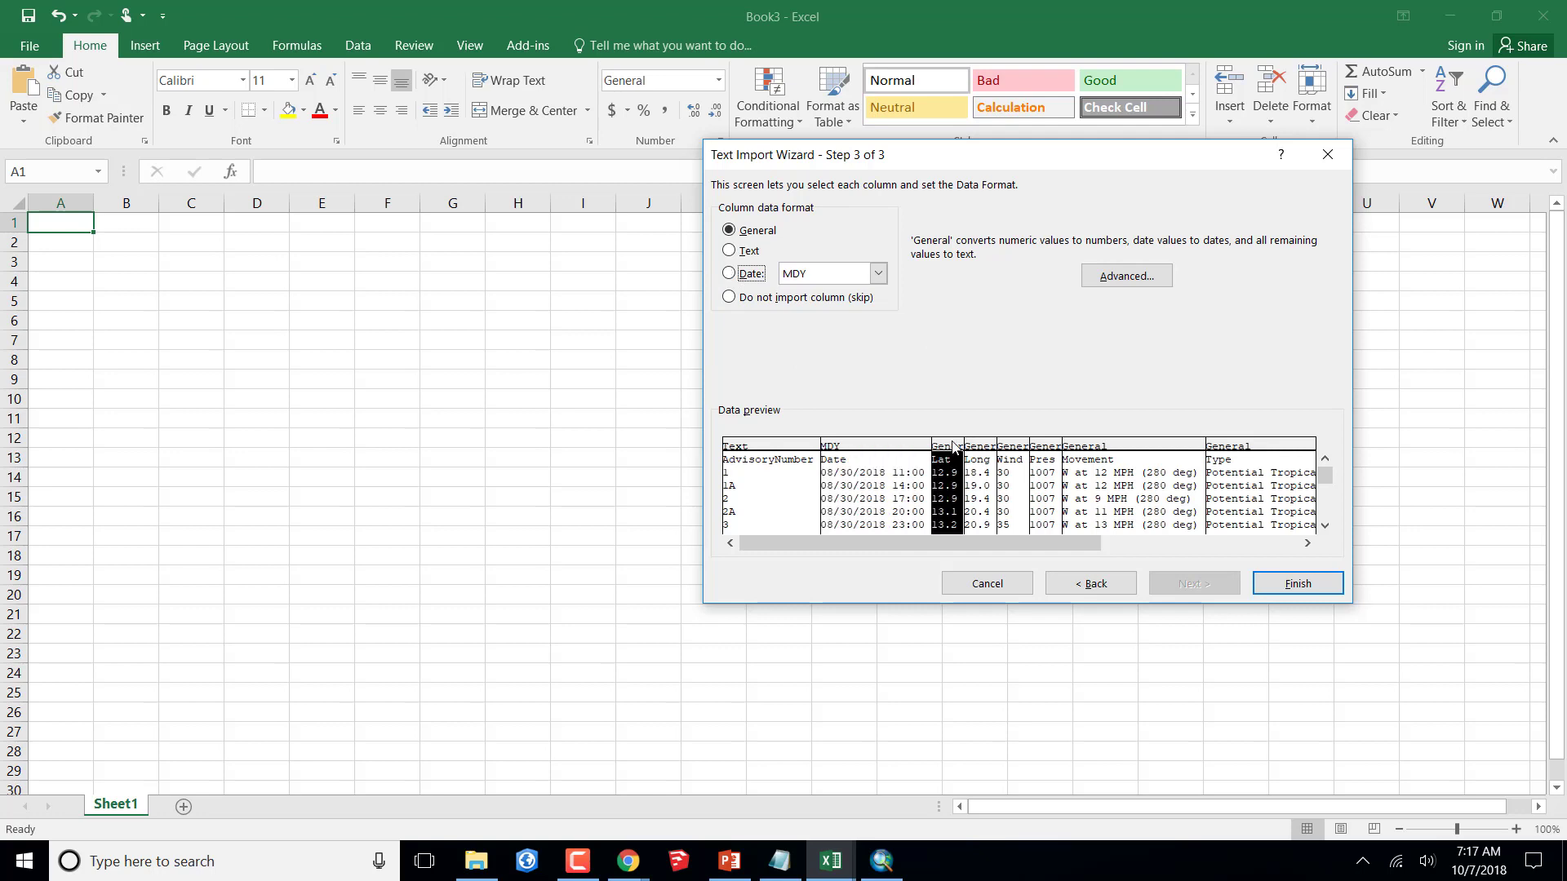
{"action": "left_click", "coordinate": [977, 448]}
{"action": "left_click", "coordinate": [1015, 448]}
{"action": "left_click", "coordinate": [1051, 448]}
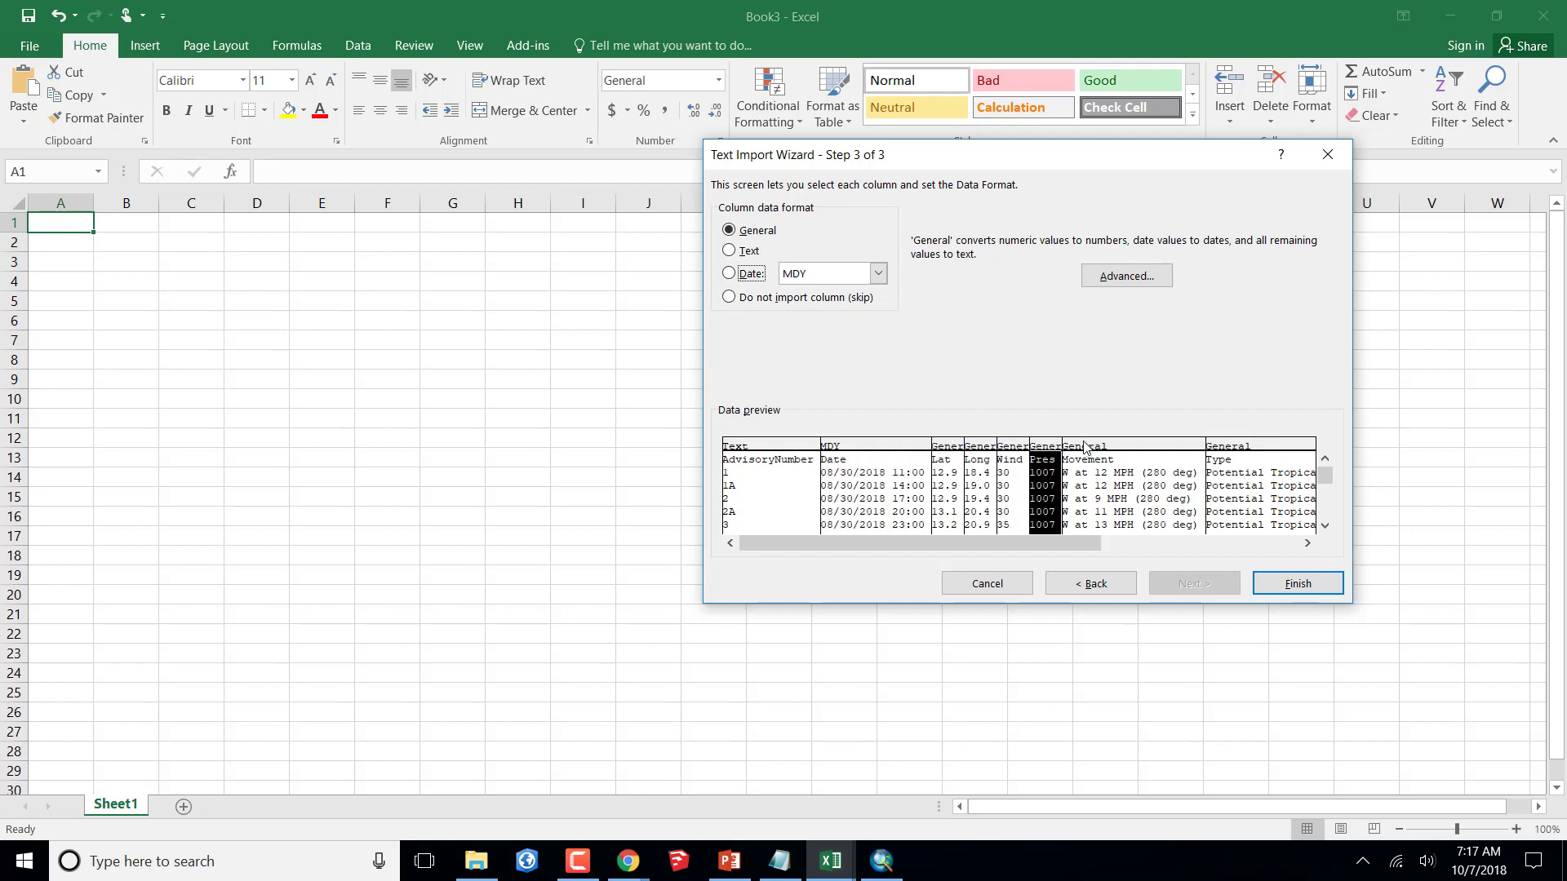
{"action": "left_click", "coordinate": [1097, 448]}
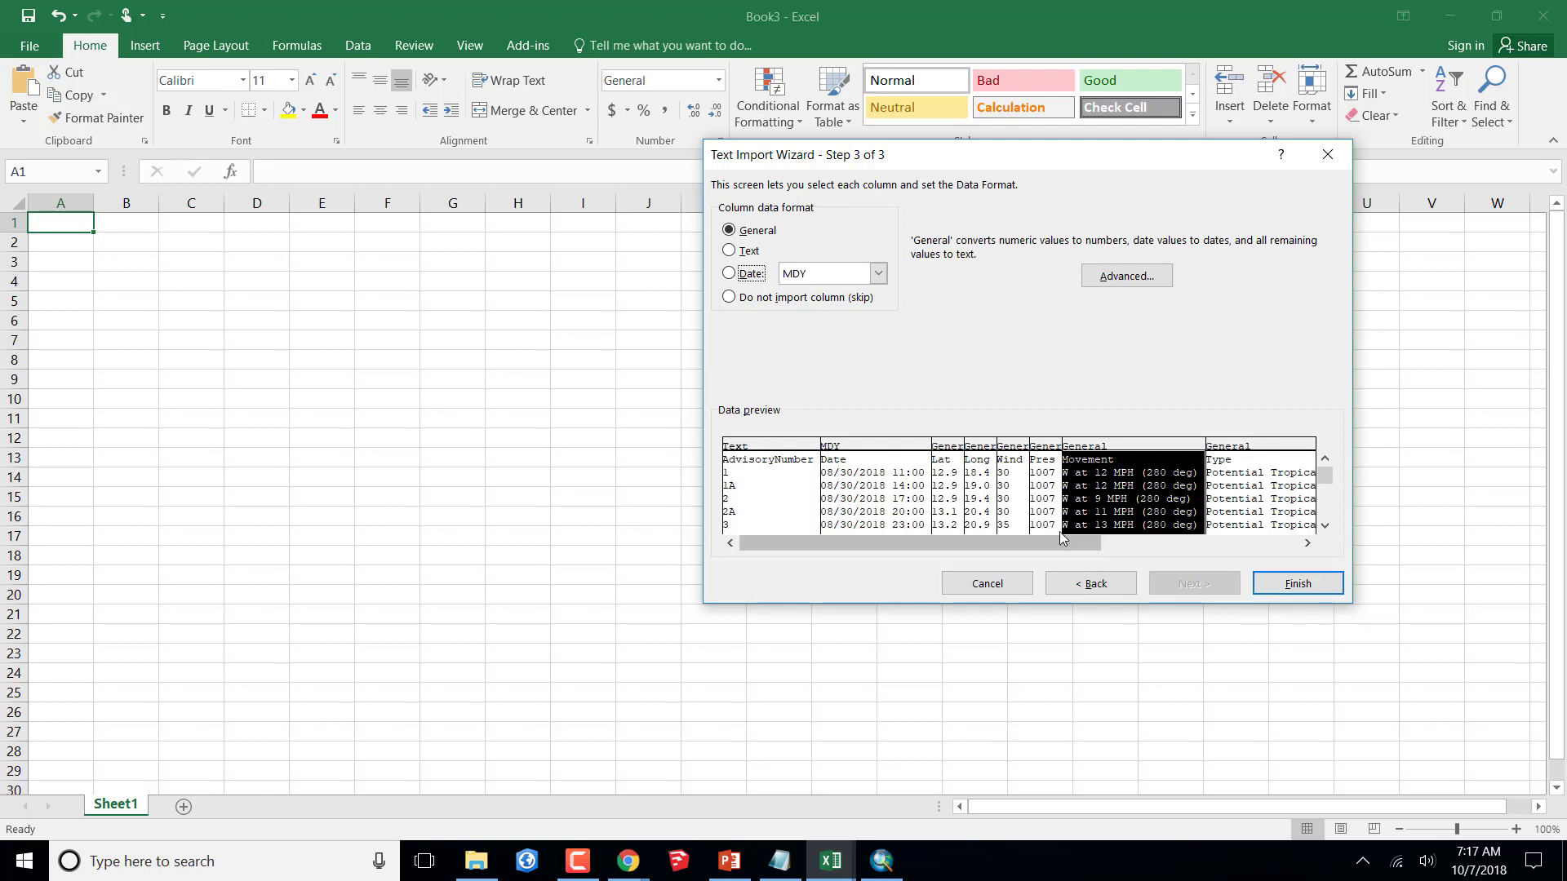
{"action": "left_click", "coordinate": [1298, 584]}
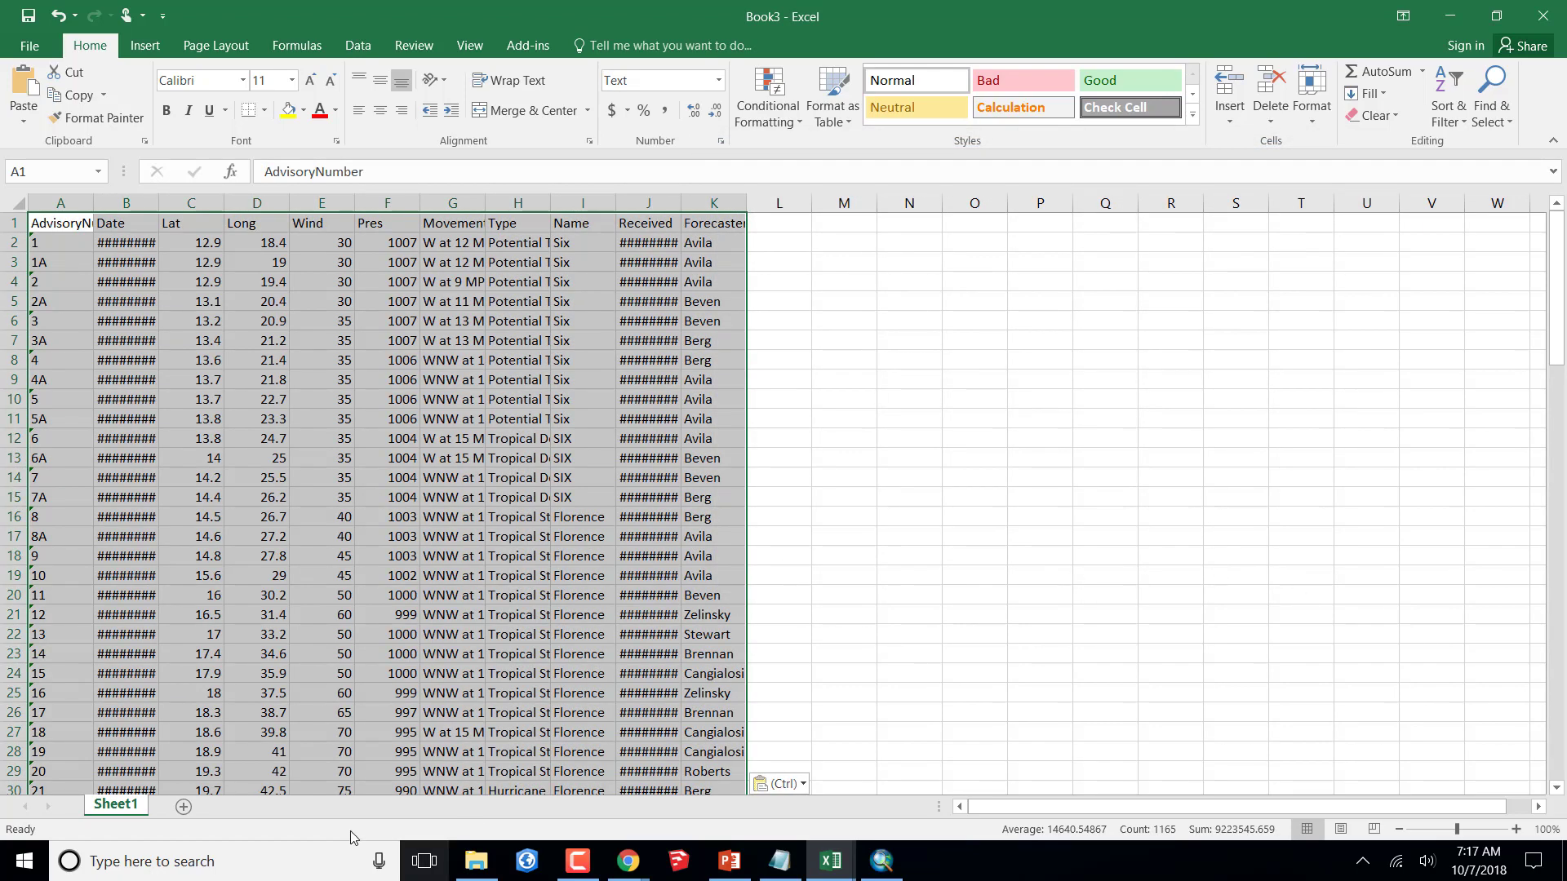
- Rename the worksheet holding the imported storm data as RAW
{"action": "left_click", "coordinate": [116, 807]}
{"action": "double_click", "coordinate": [117, 807]}
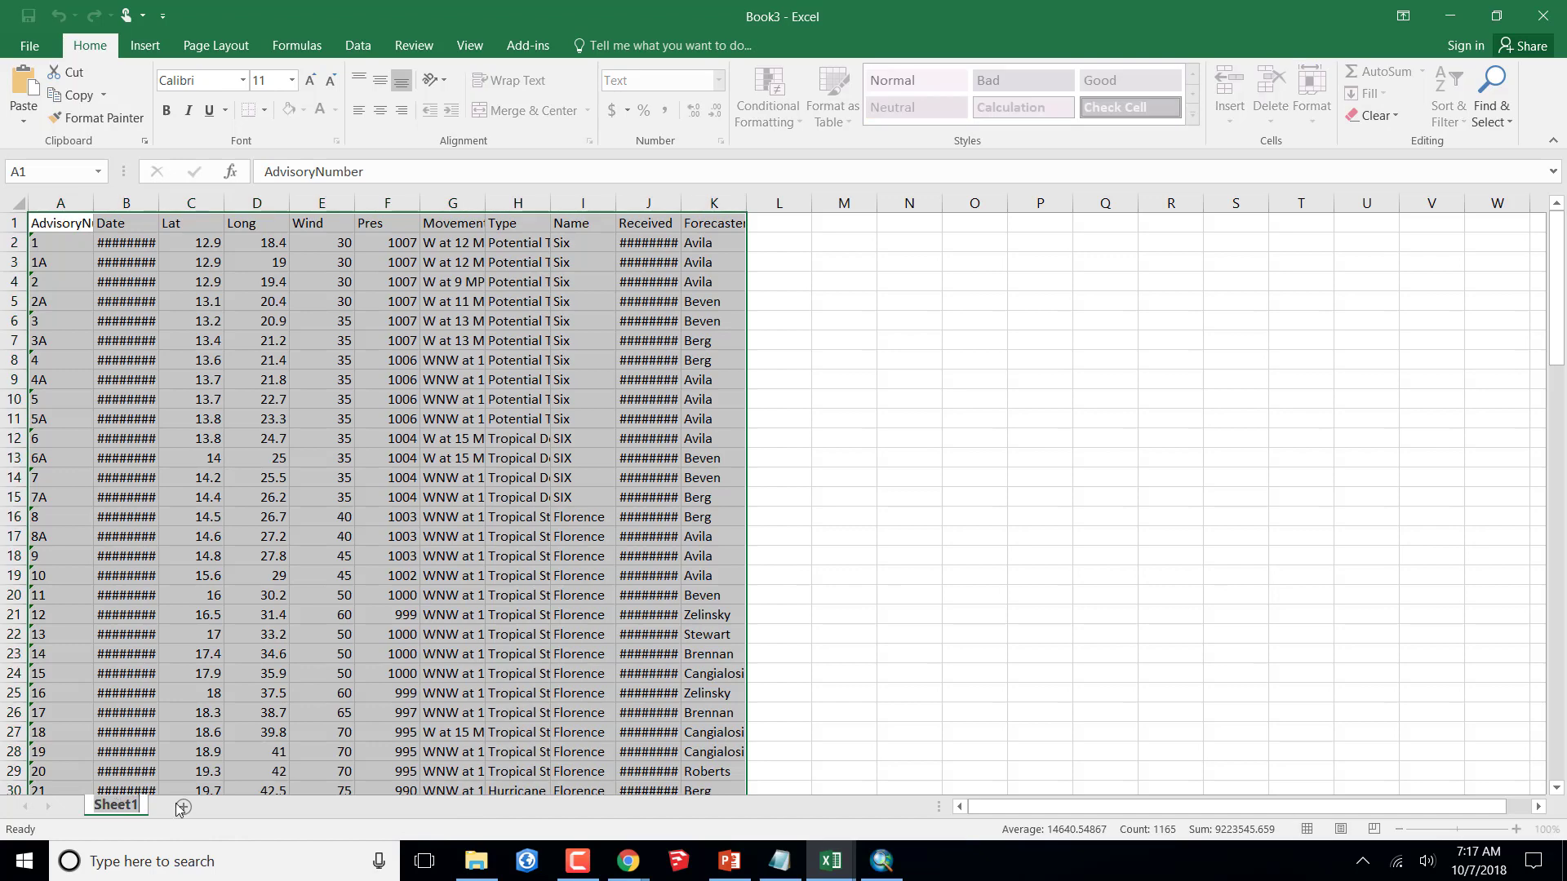
{"action": "type", "text": "RAW"}
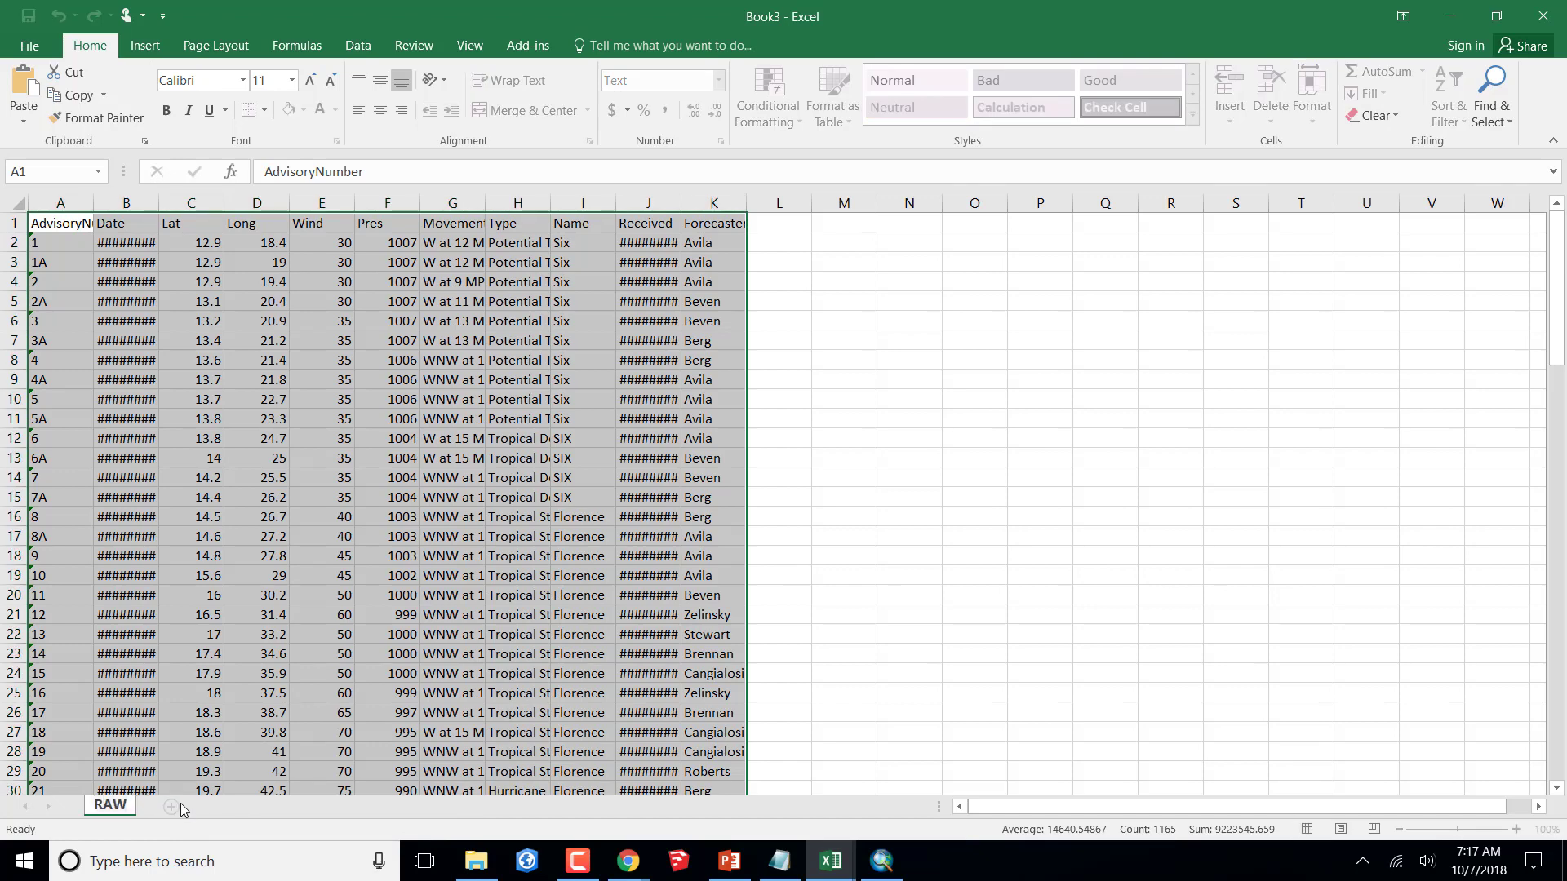
{"action": "key", "text": "Return"}
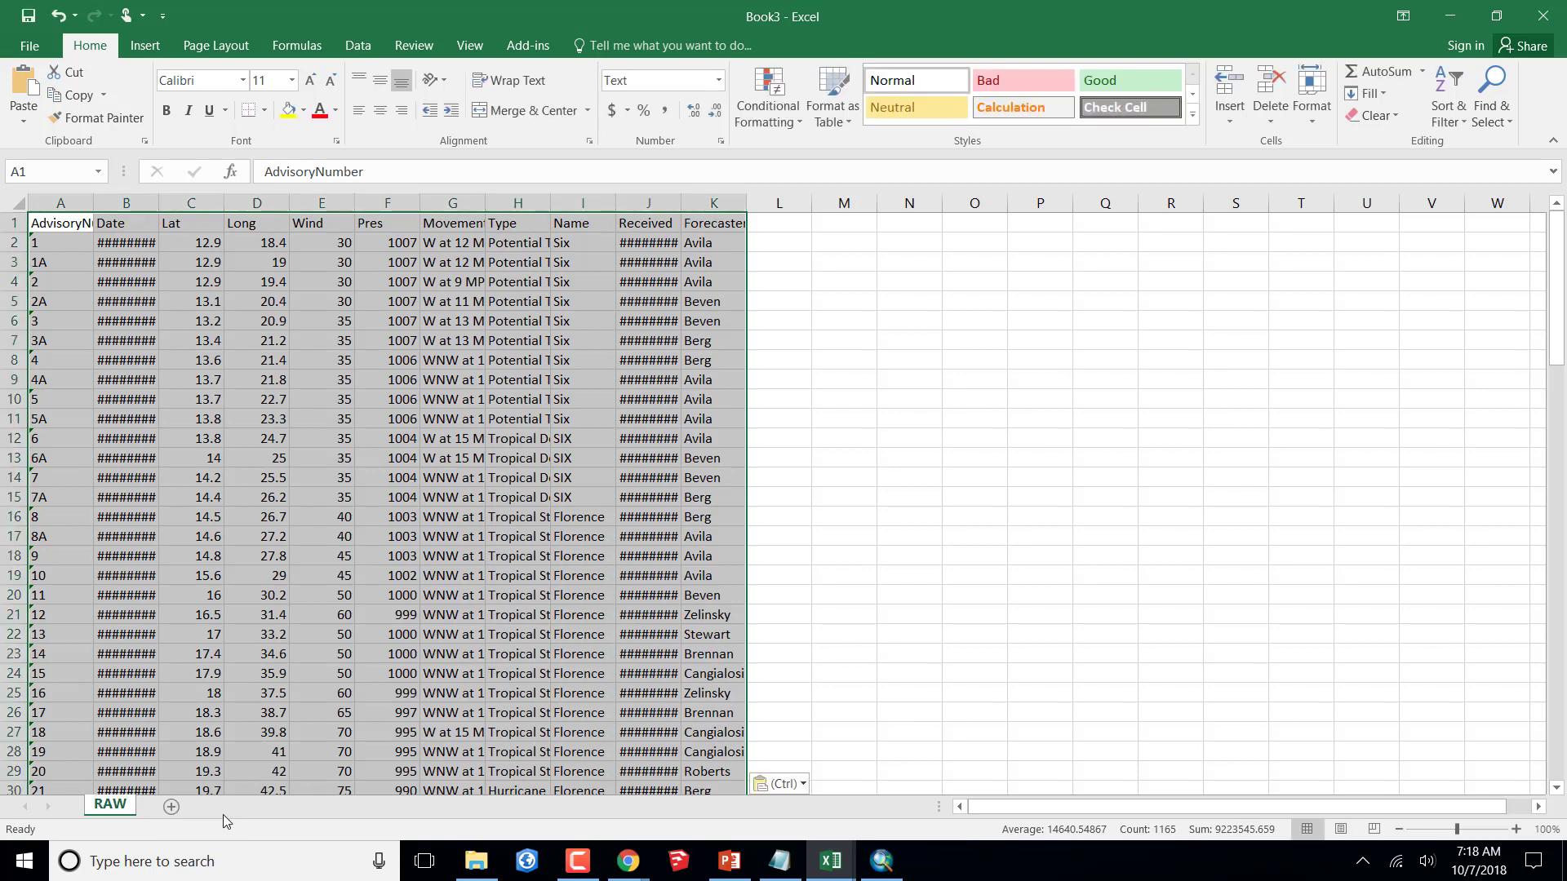
- Add a new worksheet to the workbook and name it PLOT
{"action": "left_click", "coordinate": [170, 806]}
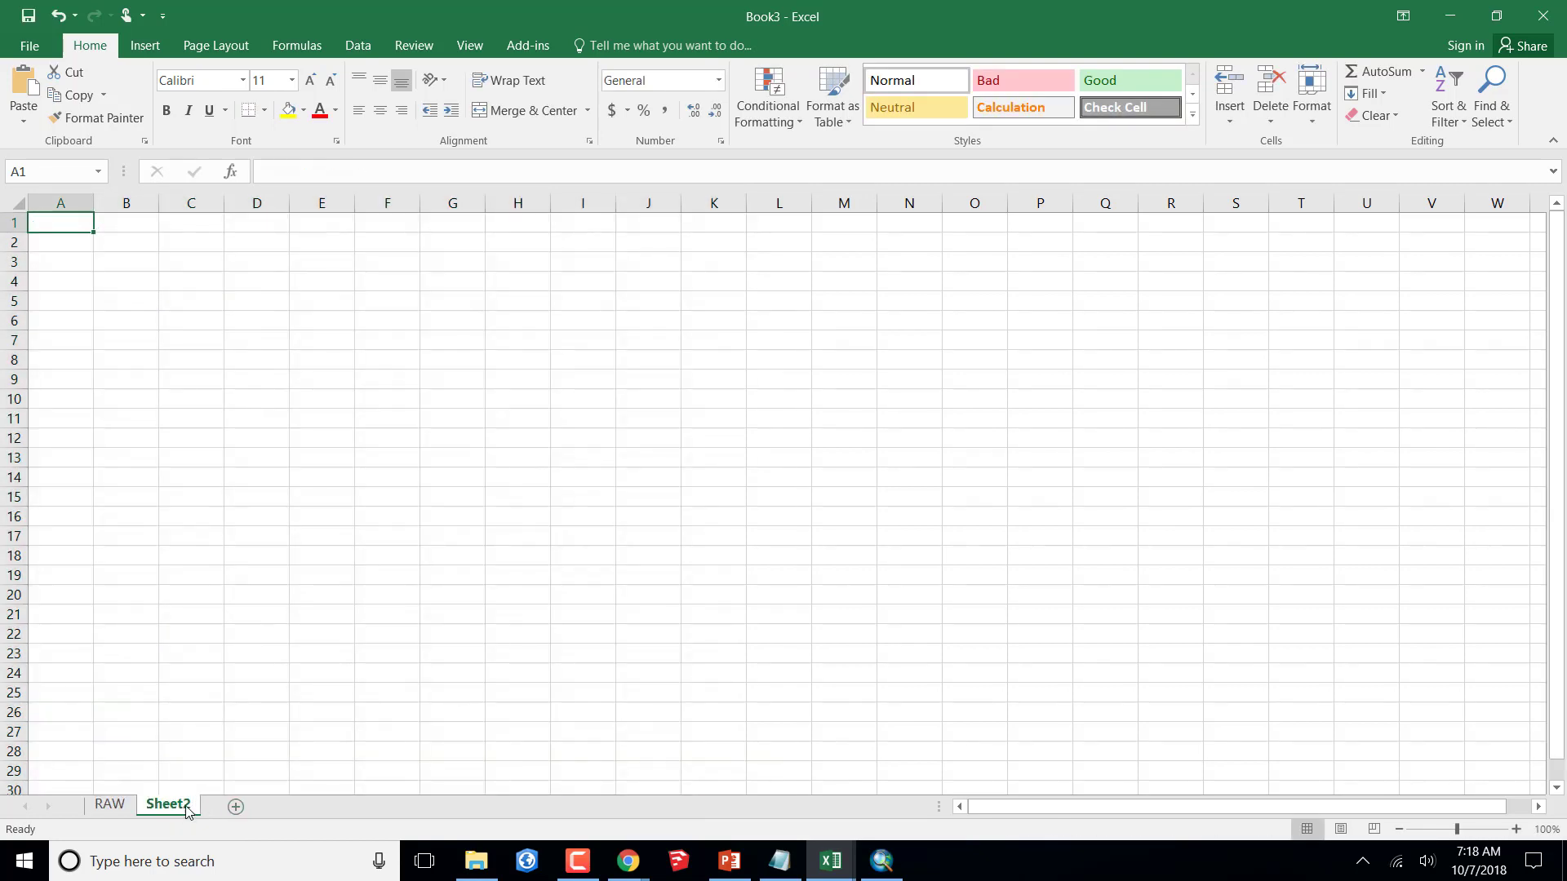
{"action": "double_click", "coordinate": [177, 806]}
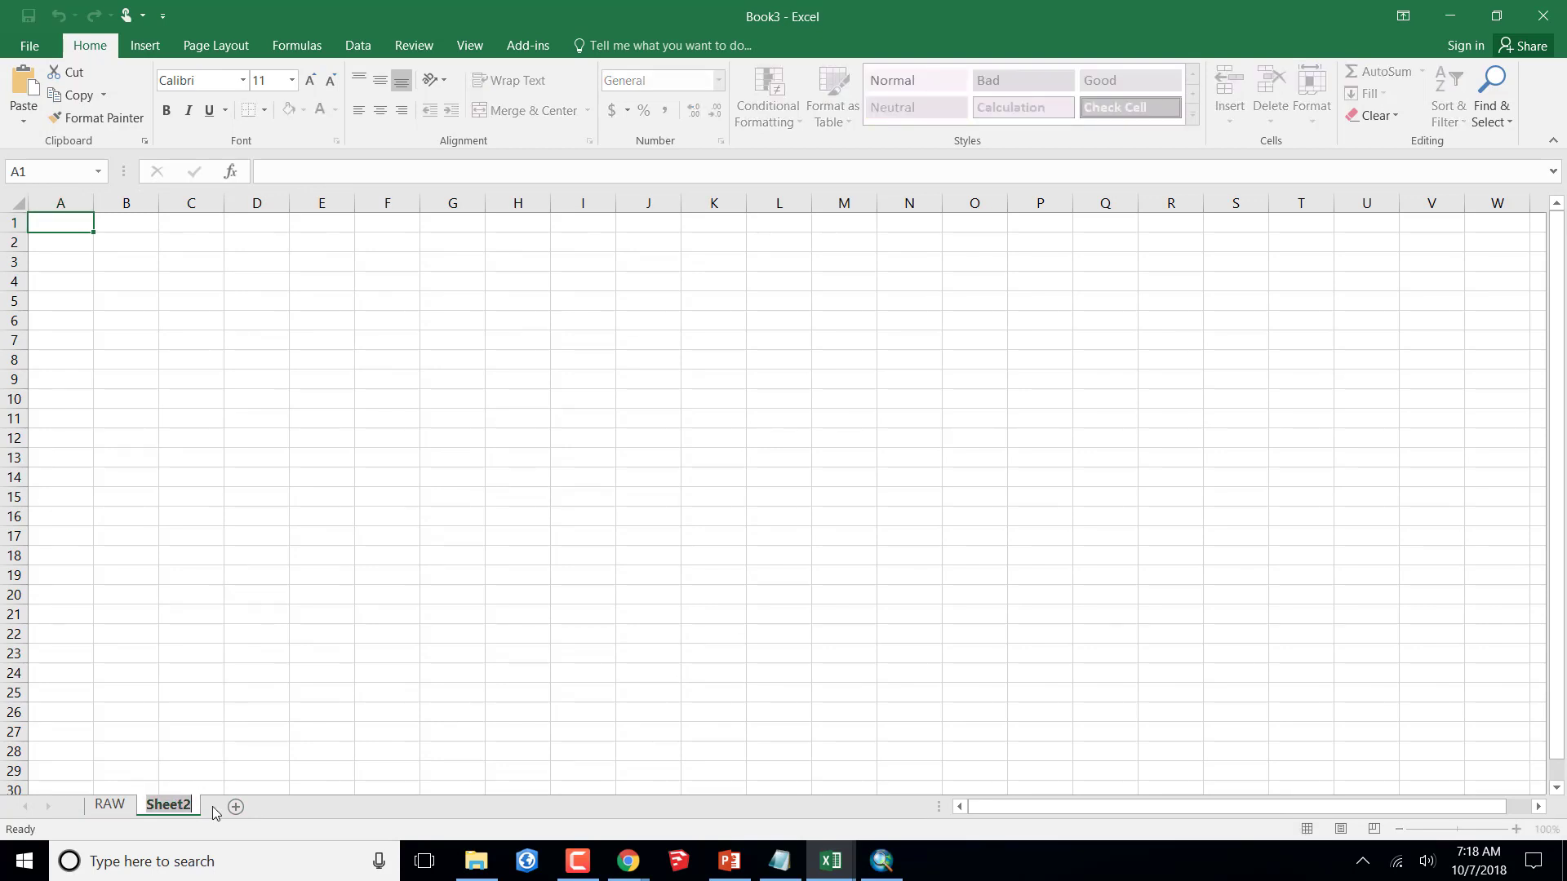
{"action": "type", "text": "PLOT"}
- Return to the RAW worksheet, select all of its cells and copy them
{"action": "left_click", "coordinate": [111, 806]}
{"action": "key", "text": "ctrl+v"}
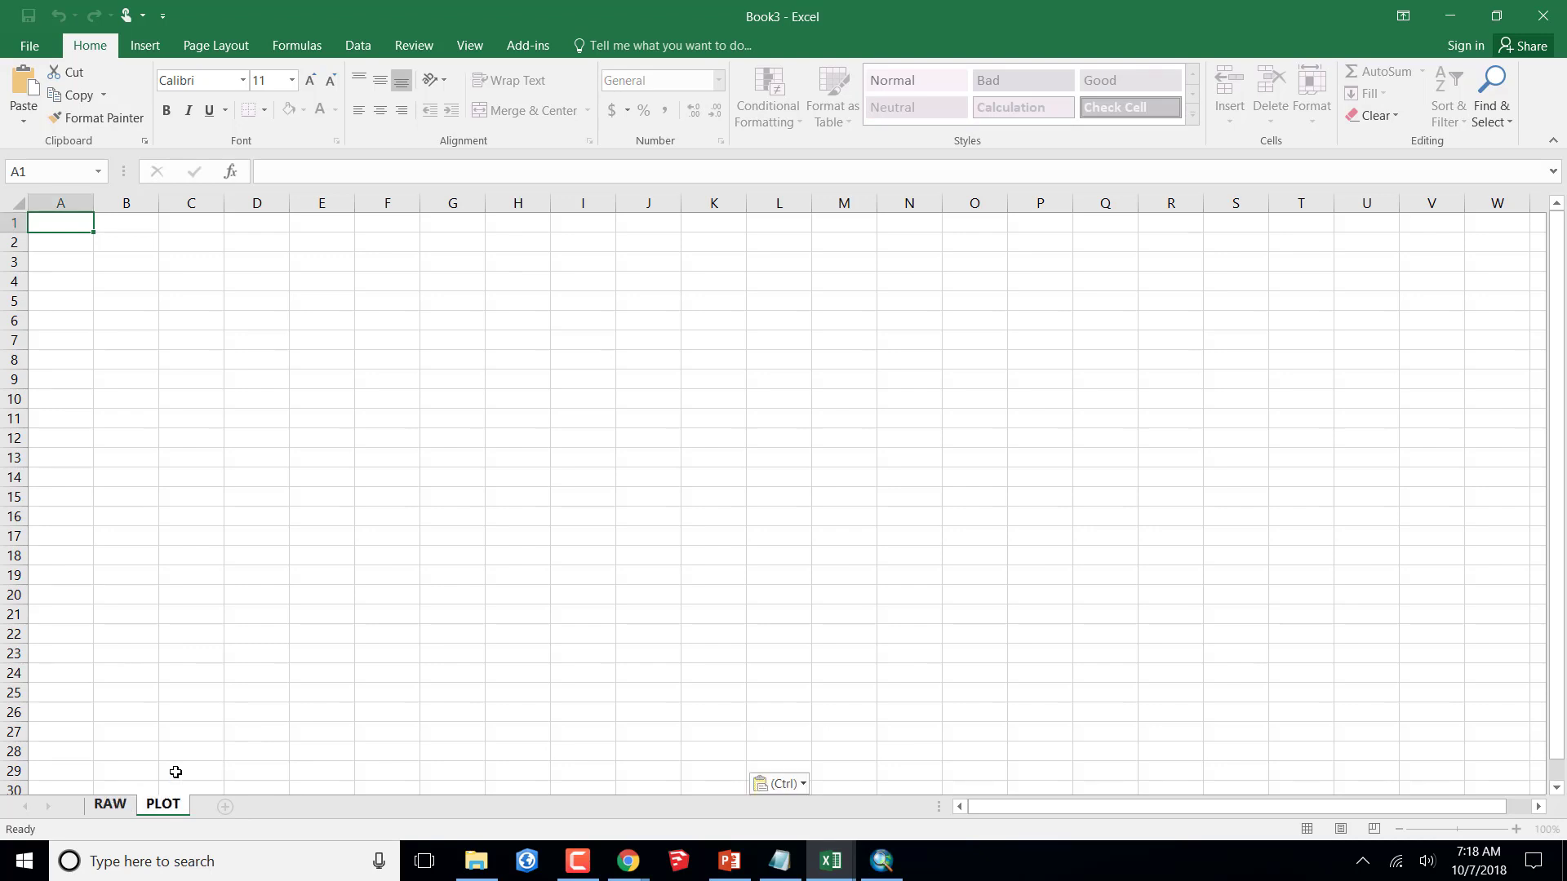
{"action": "right_click", "coordinate": [19, 203]}
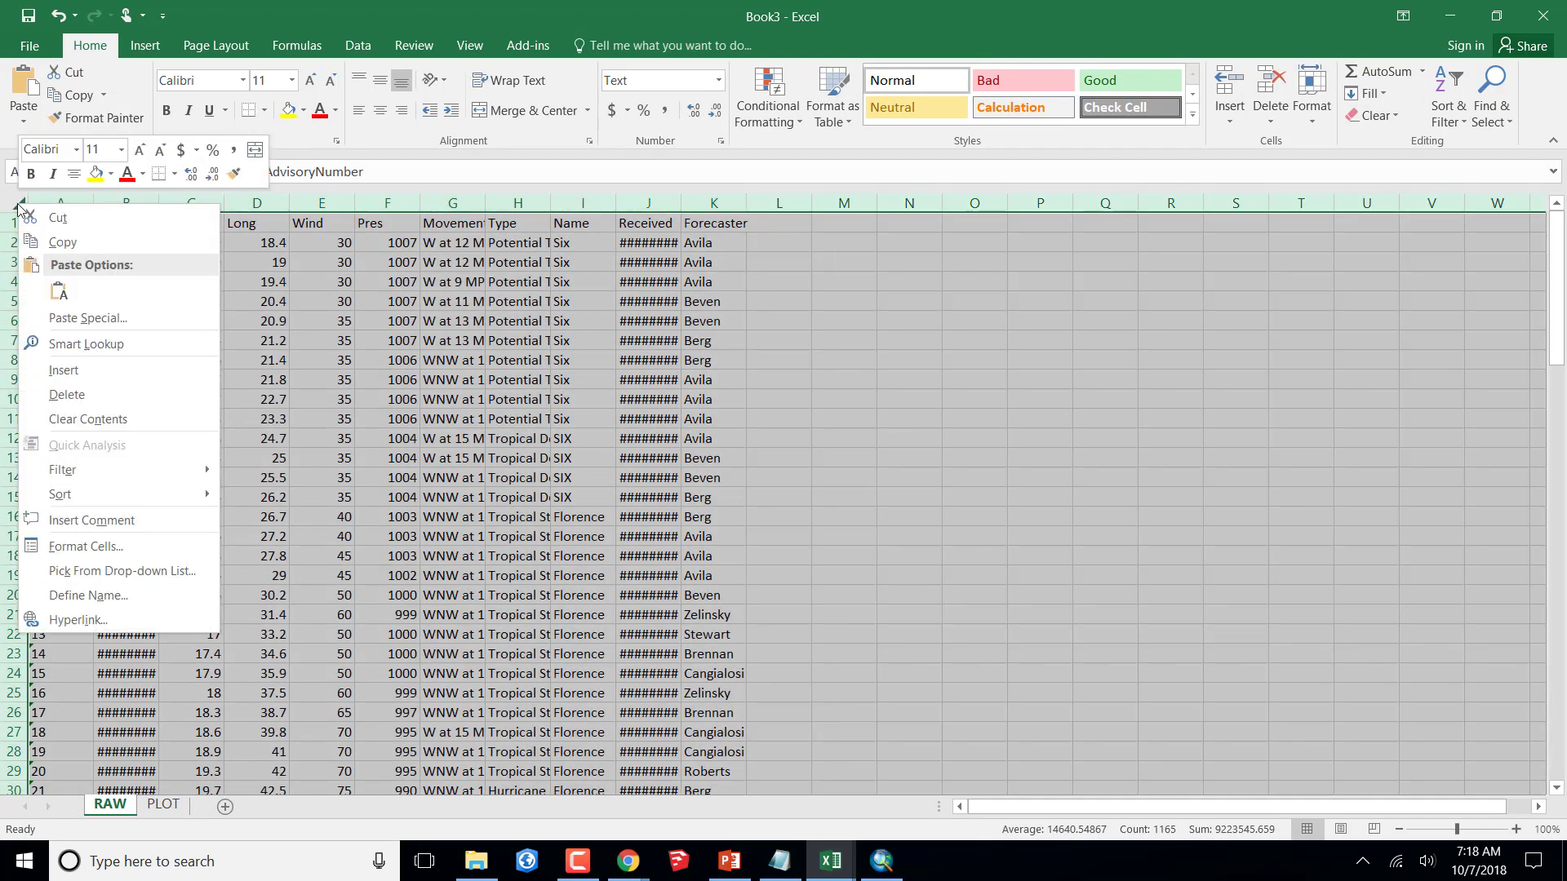
{"action": "left_click", "coordinate": [59, 242]}
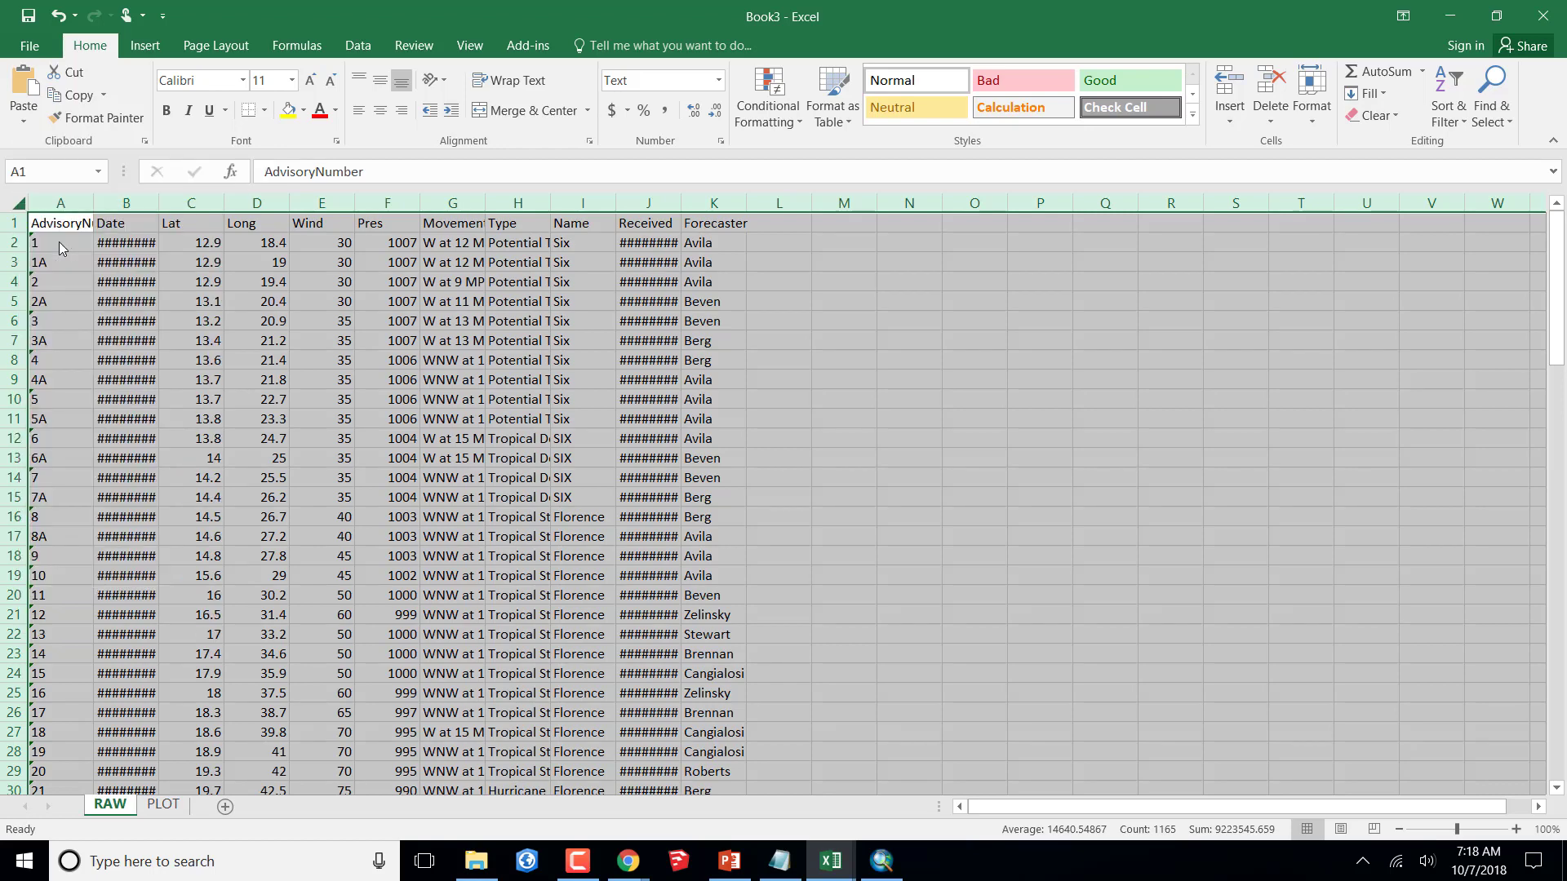
- Paste the copied RAW data into the PLOT worksheet, covering the whole sheet from cell A1
{"action": "left_click", "coordinate": [164, 805]}
{"action": "left_click", "coordinate": [14, 204]}
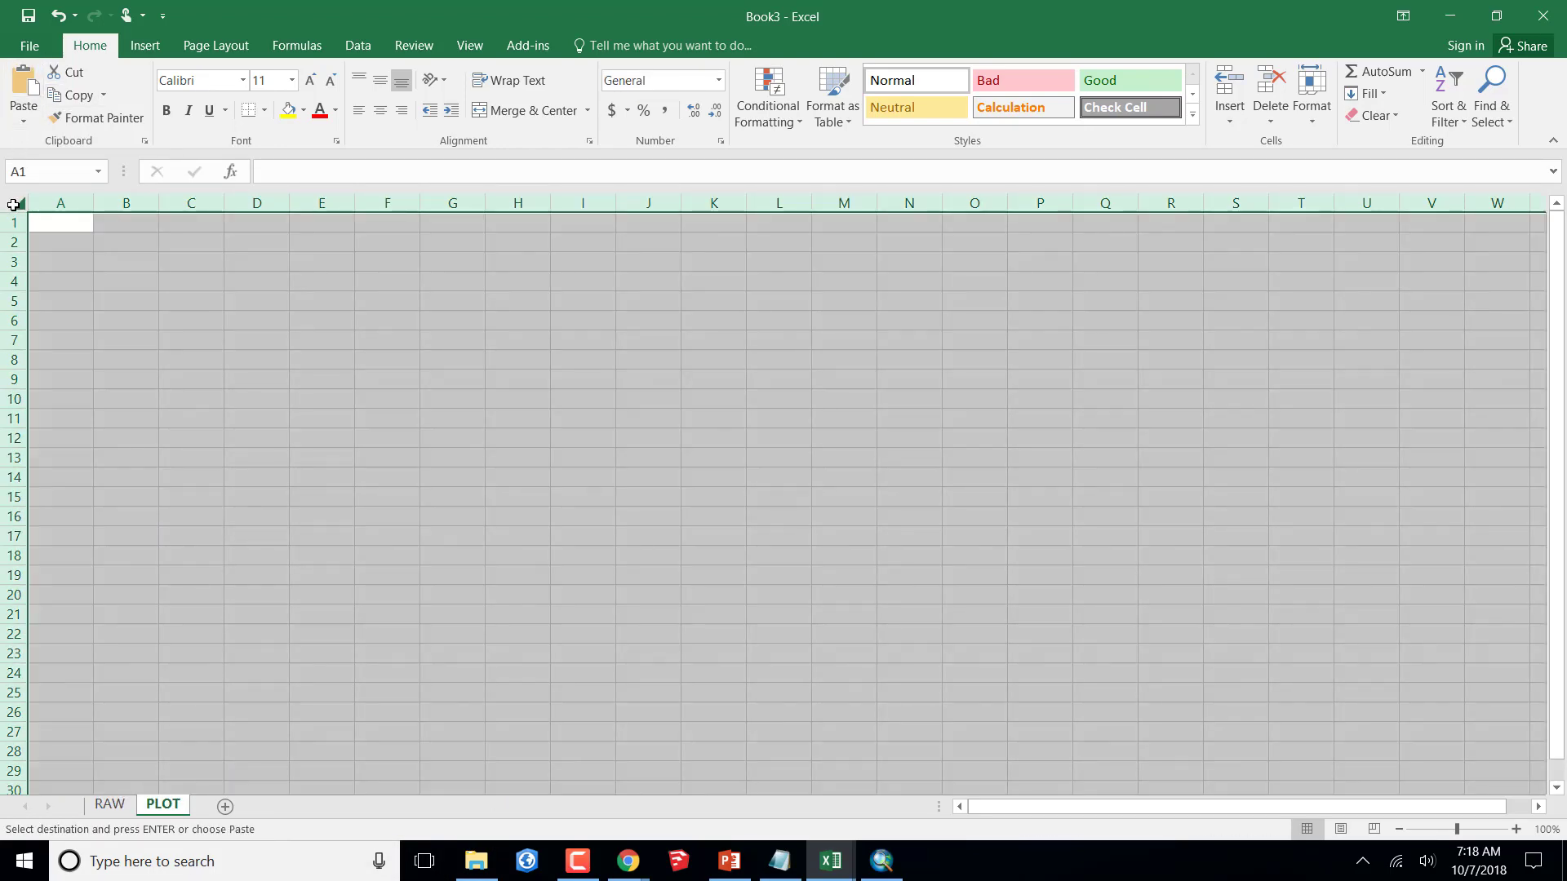
{"action": "right_click", "coordinate": [14, 204]}
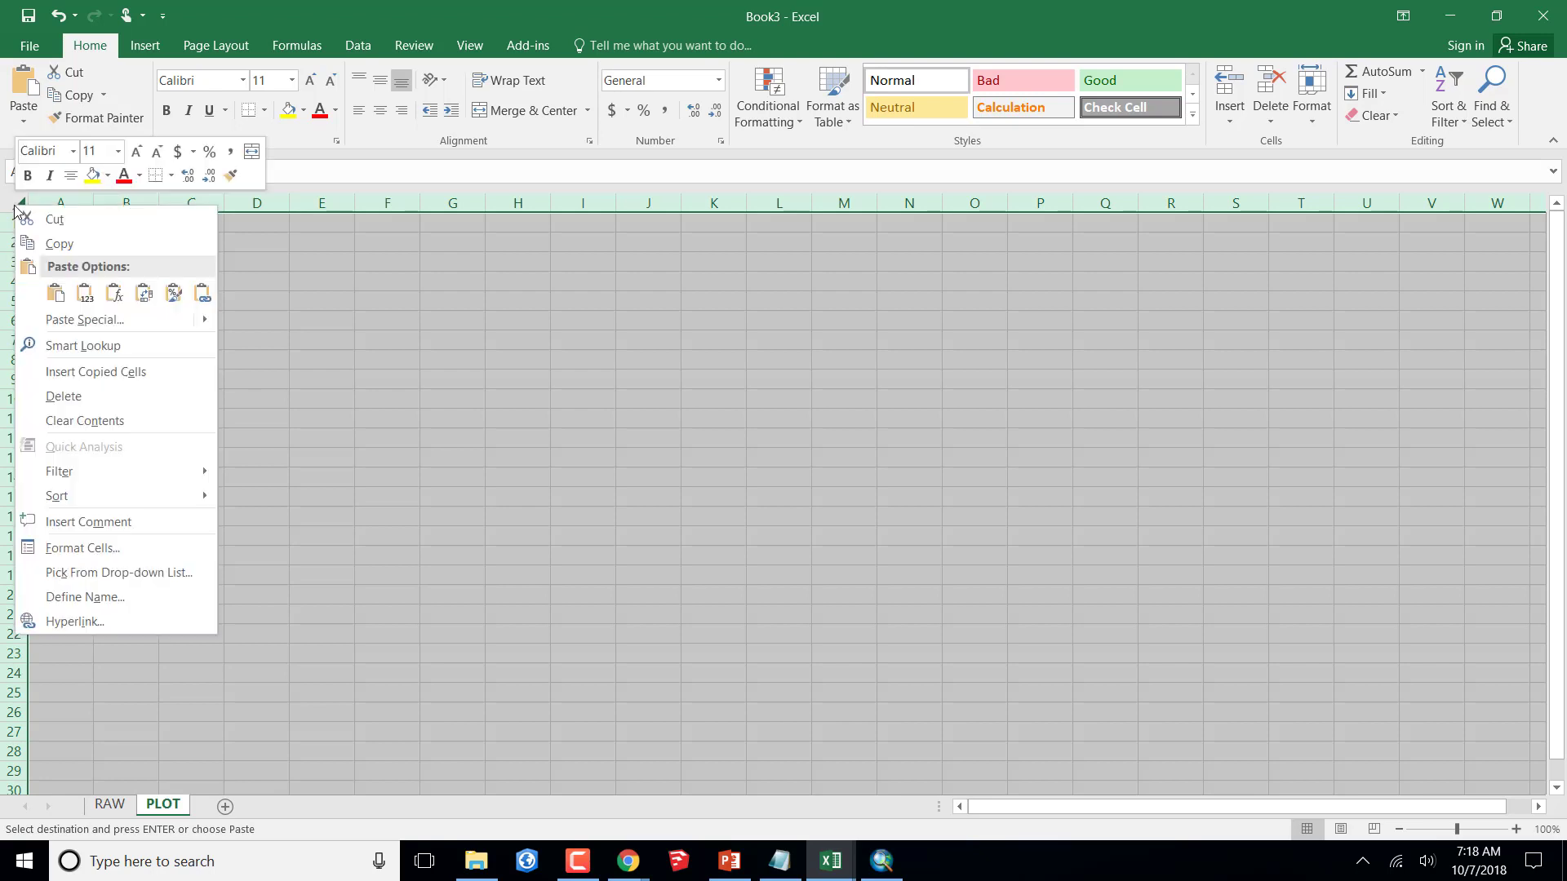
{"action": "left_click", "coordinate": [58, 295]}
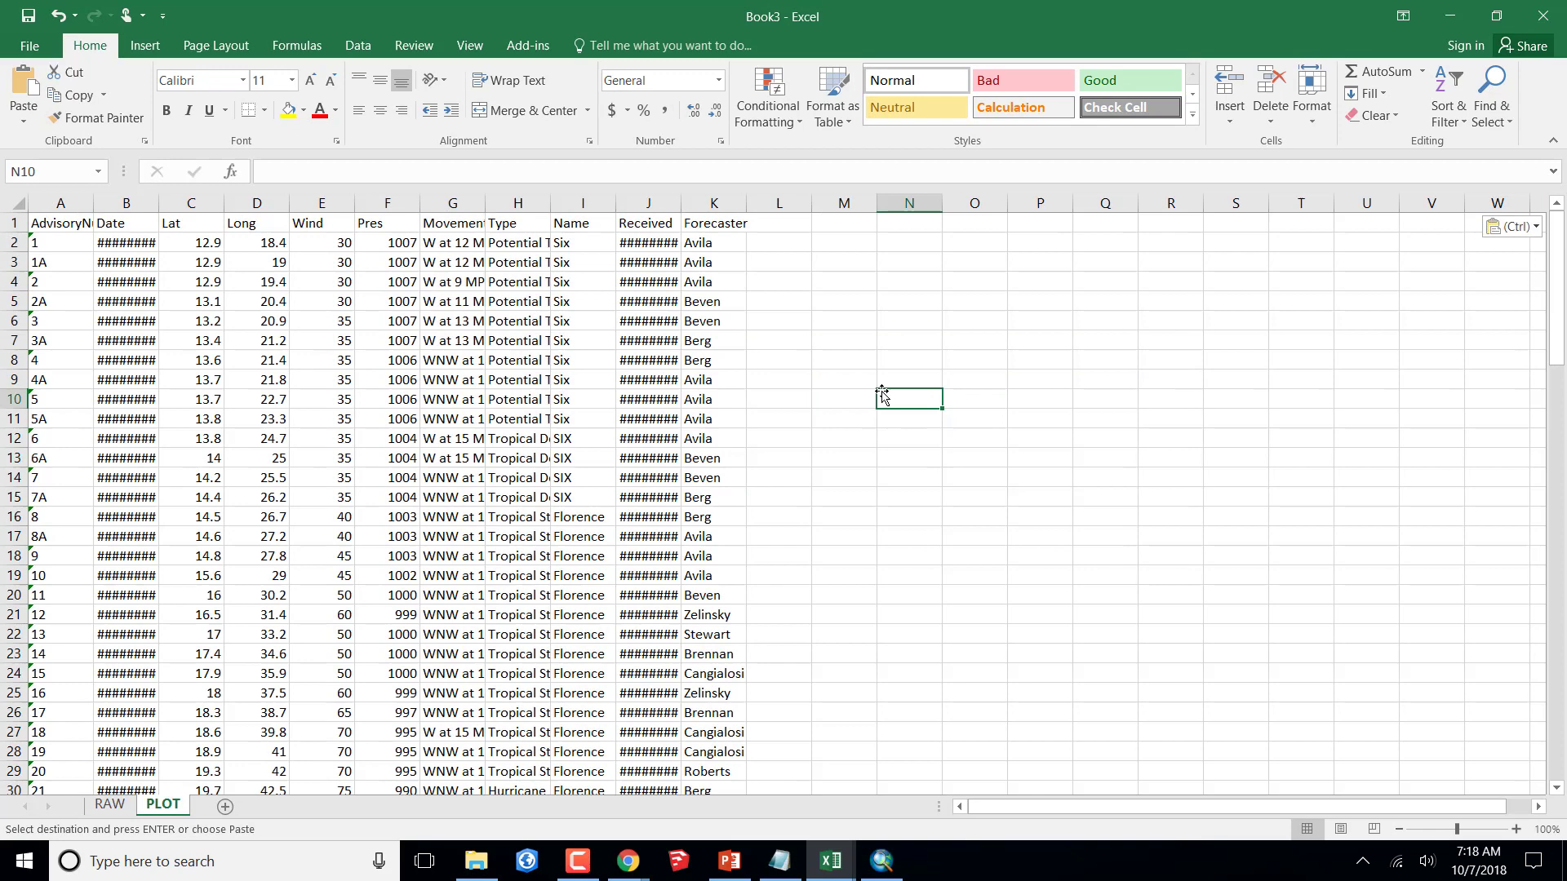
{"action": "left_click", "coordinate": [892, 397]}
- Widen the Date column on the PLOT sheet and delete the columns from Pres through Forecaster
{"action": "left_click_drag", "start_coordinate": [159, 204], "coordinate": [212, 203]}
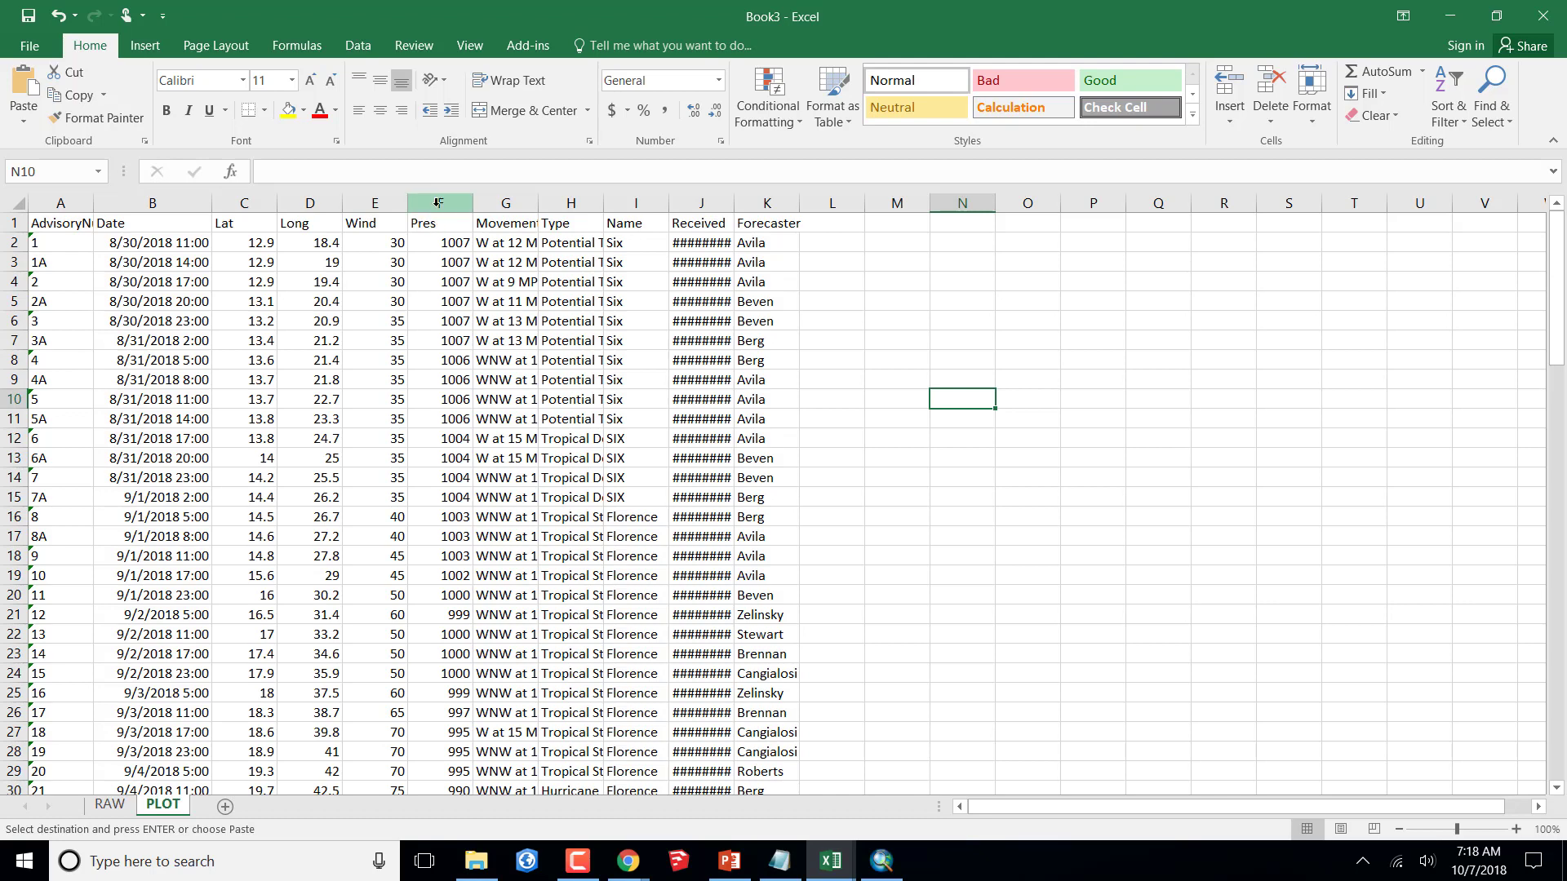
{"action": "left_click_drag", "start_coordinate": [441, 203], "coordinate": [754, 204]}
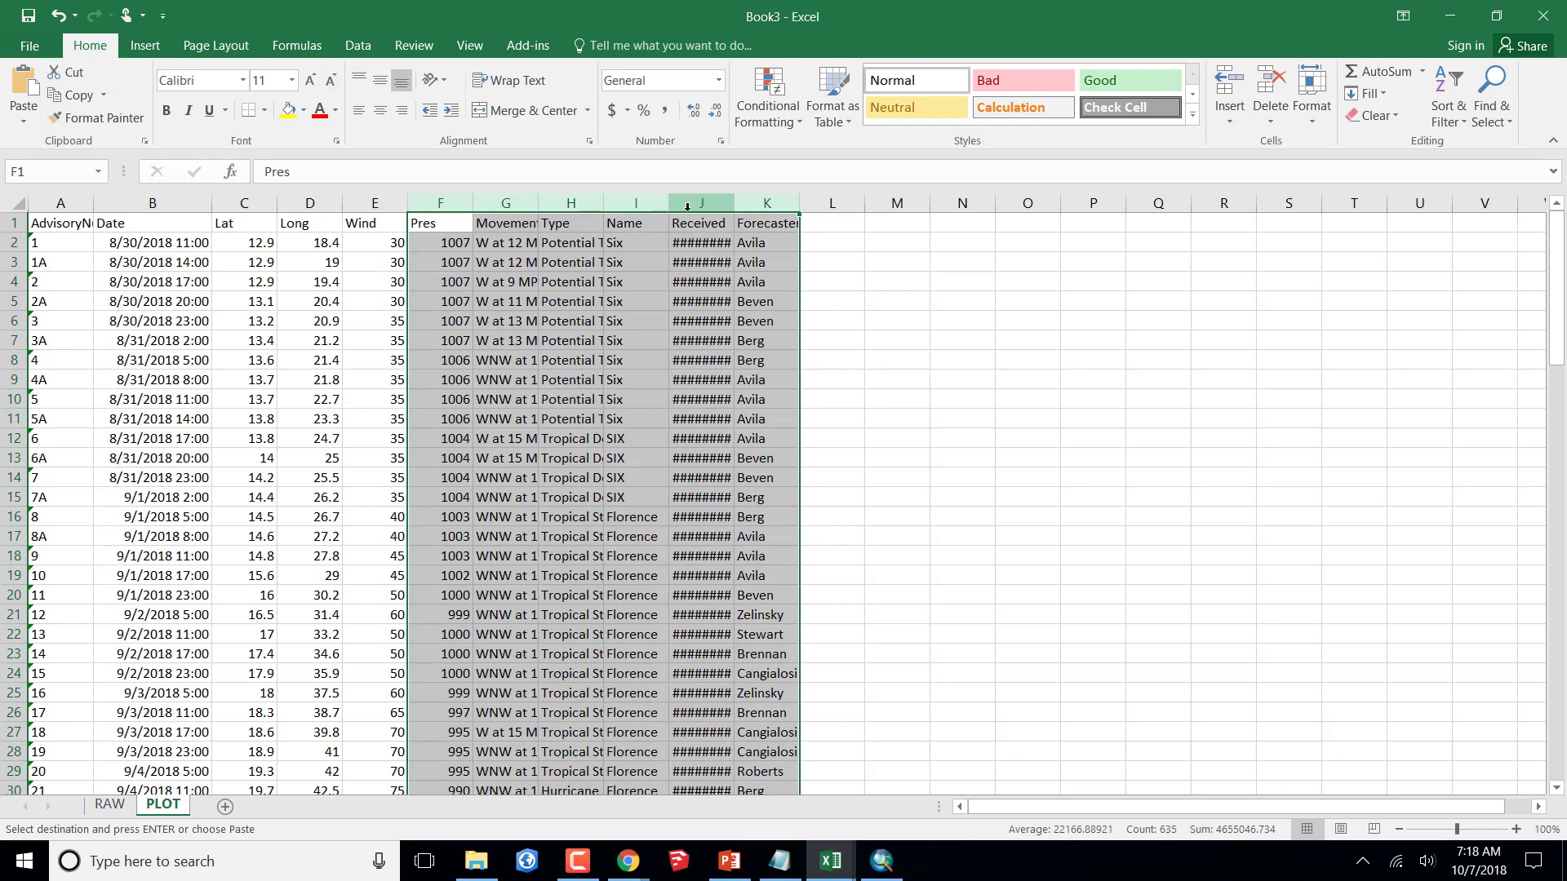
{"action": "right_click", "coordinate": [687, 206]}
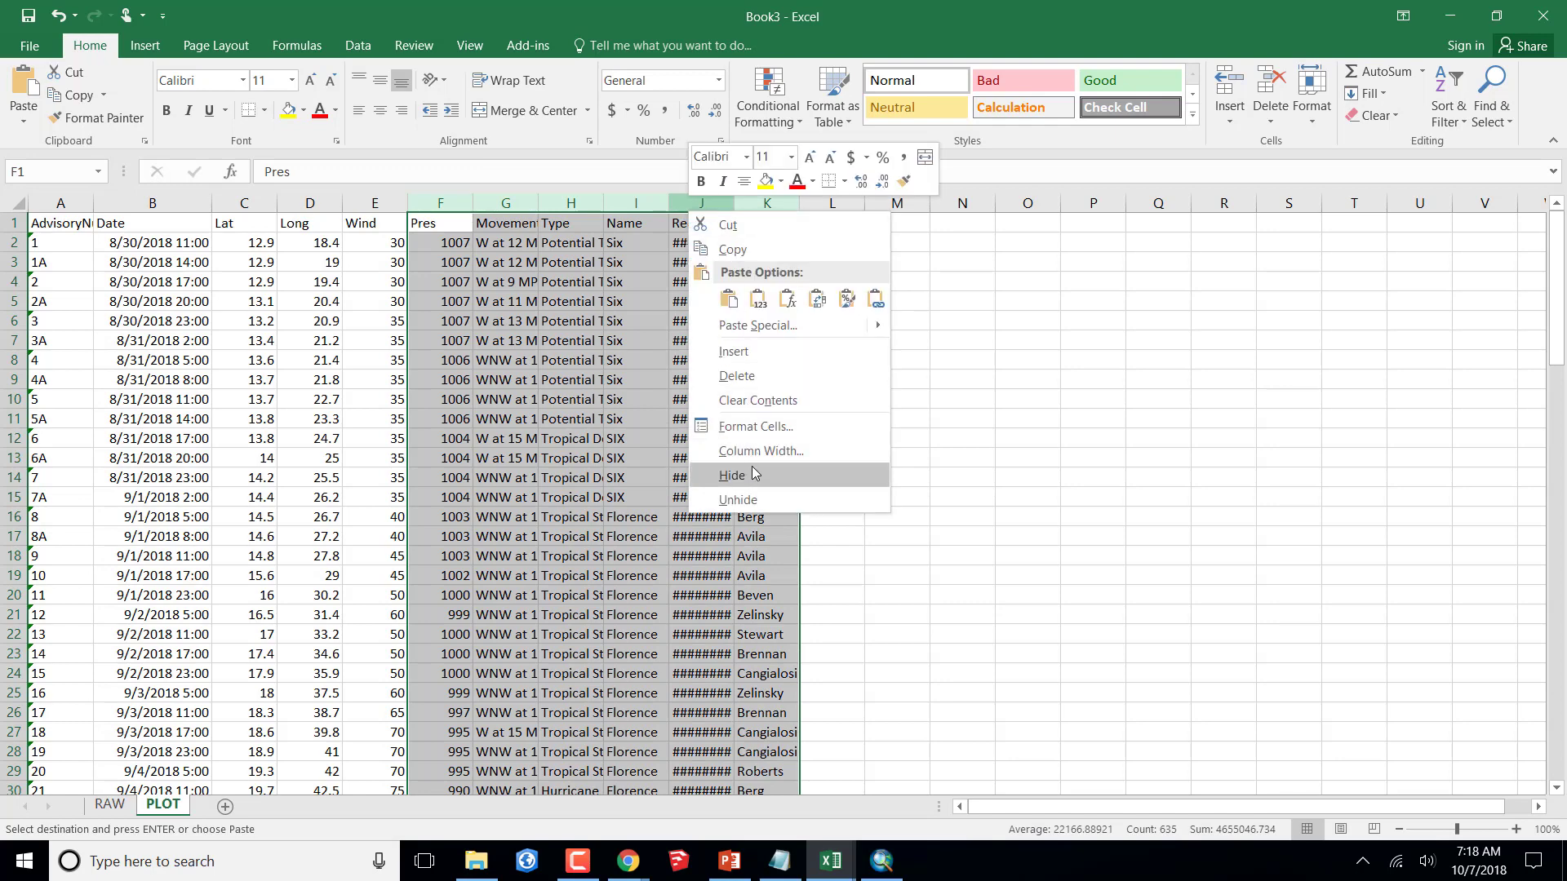
{"action": "left_click", "coordinate": [738, 377]}
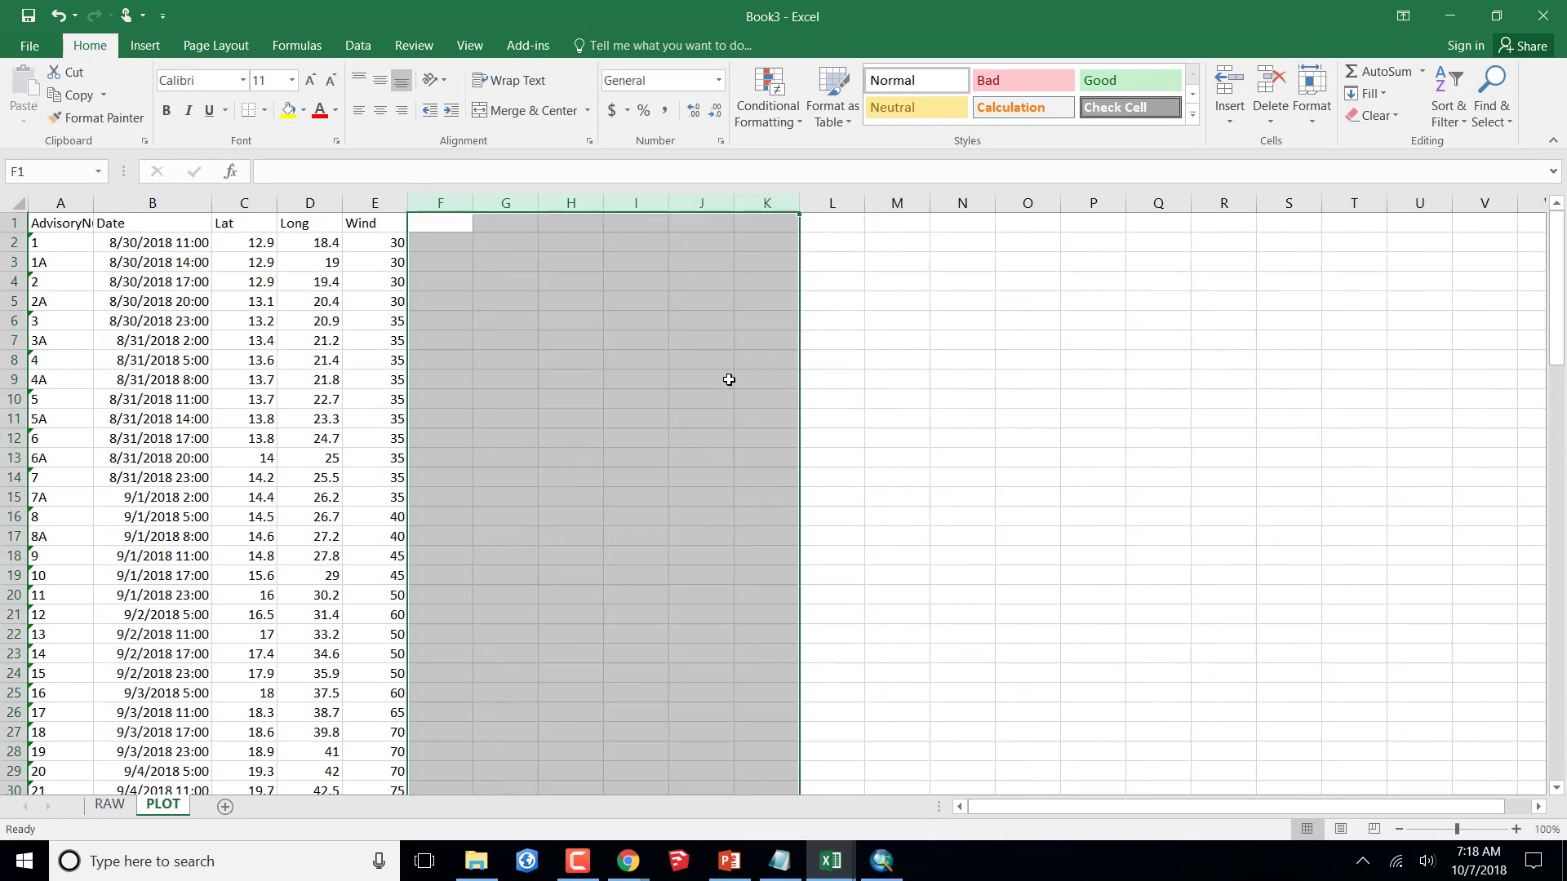
{"action": "left_click", "coordinate": [898, 364]}
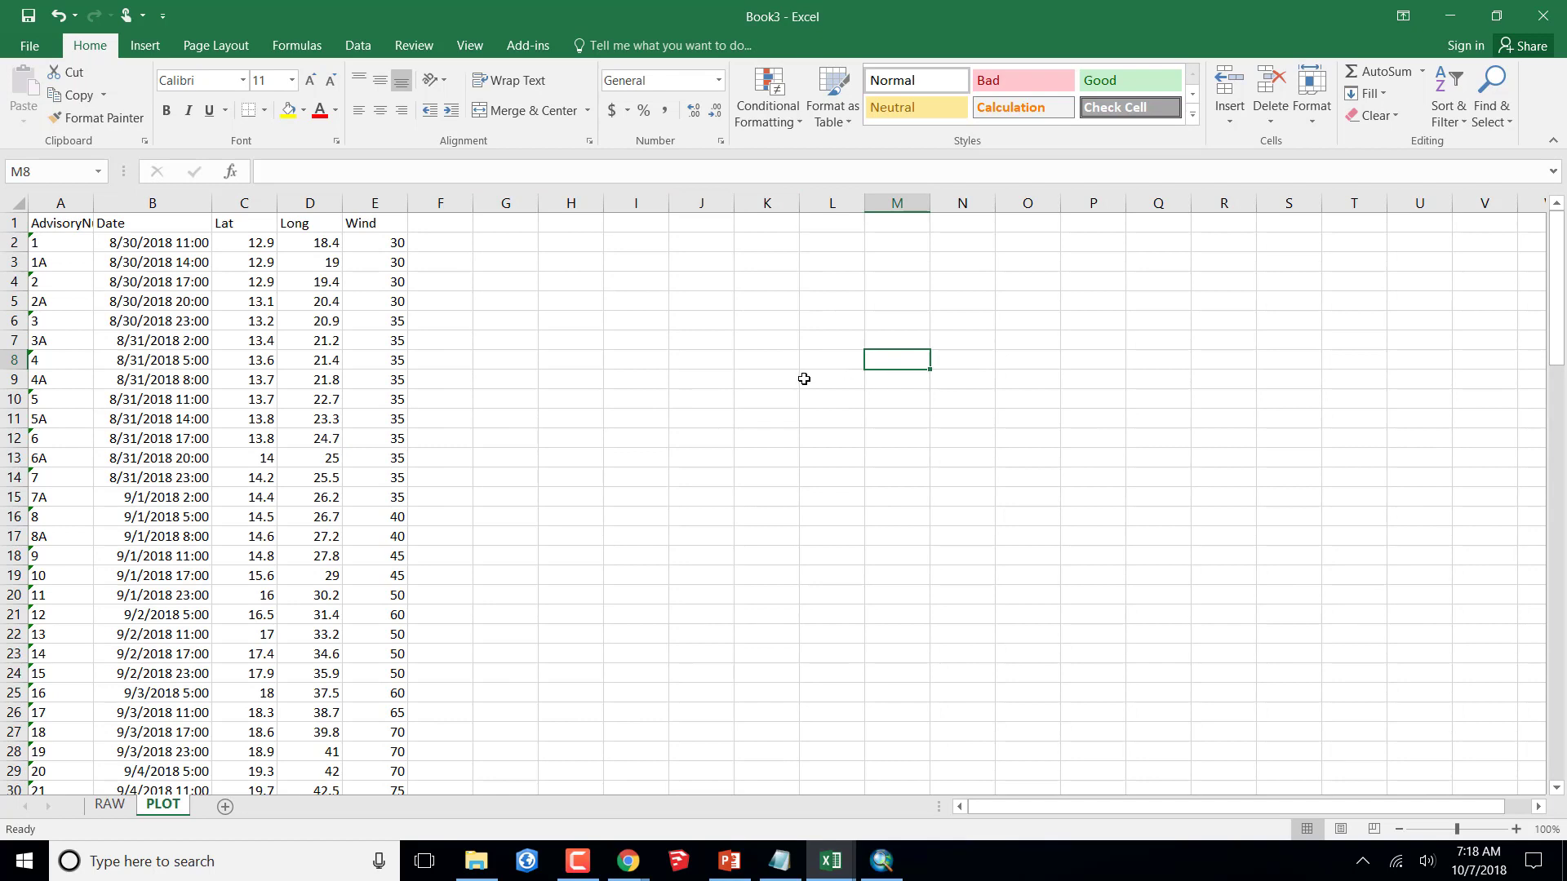
- Clear all advisory numbers in A2:A106 of the PLOT sheet, keeping the AdvisoryNumber header
{"action": "left_click", "coordinate": [49, 244]}
{"action": "left_click", "coordinate": [51, 266]}
{"action": "left_click", "coordinate": [50, 282]}
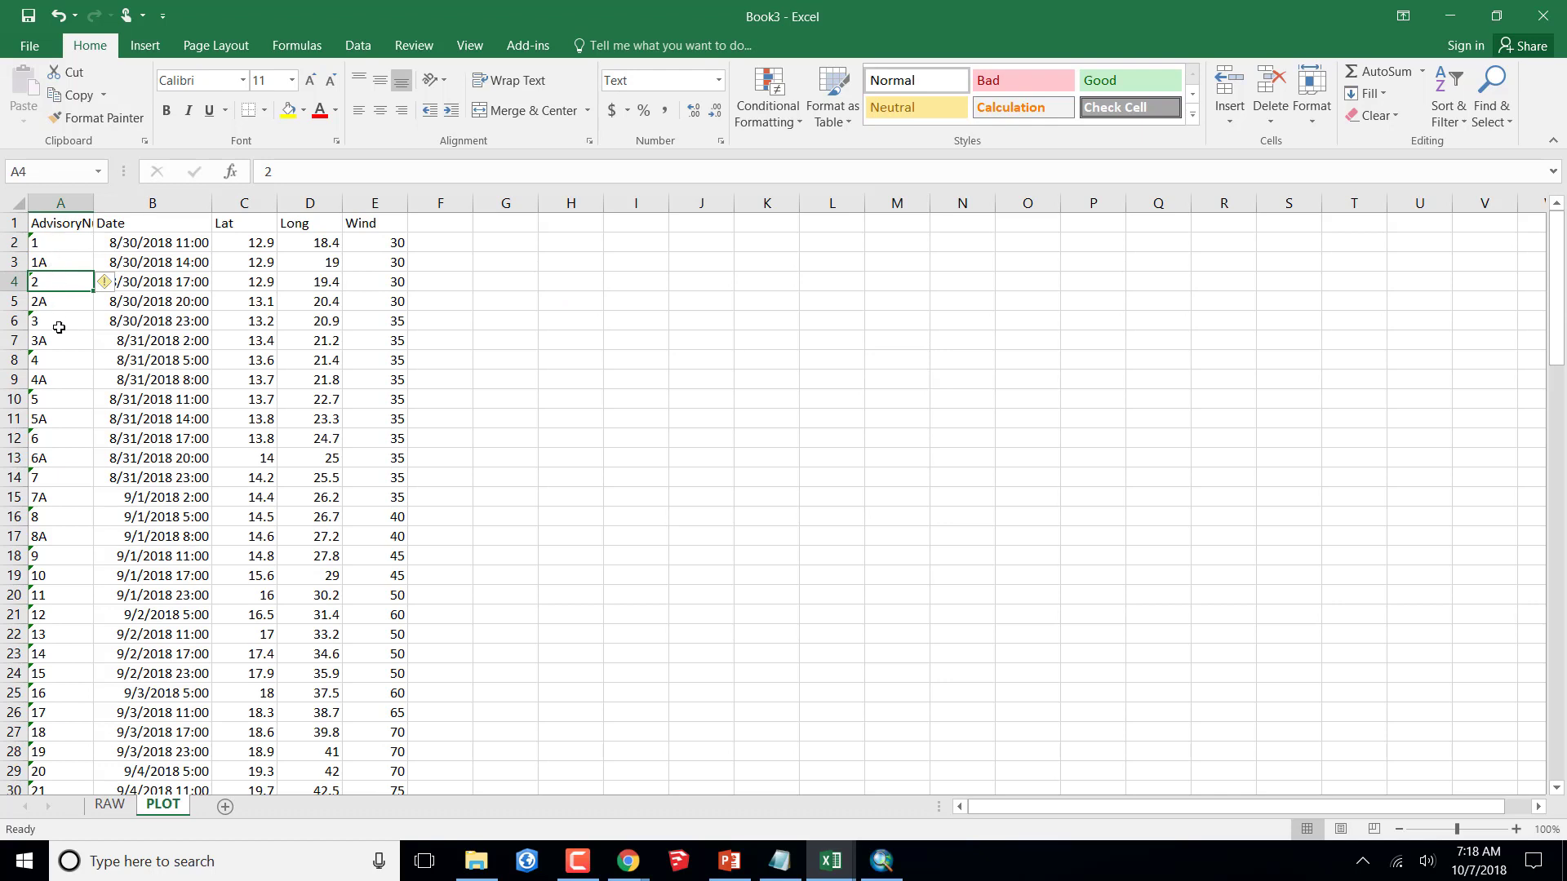
{"action": "scroll", "coordinate": [71, 445], "scroll_direction": "down", "scroll_amount": 3}
{"action": "scroll", "coordinate": [70, 444], "scroll_direction": "down", "scroll_amount": 1}
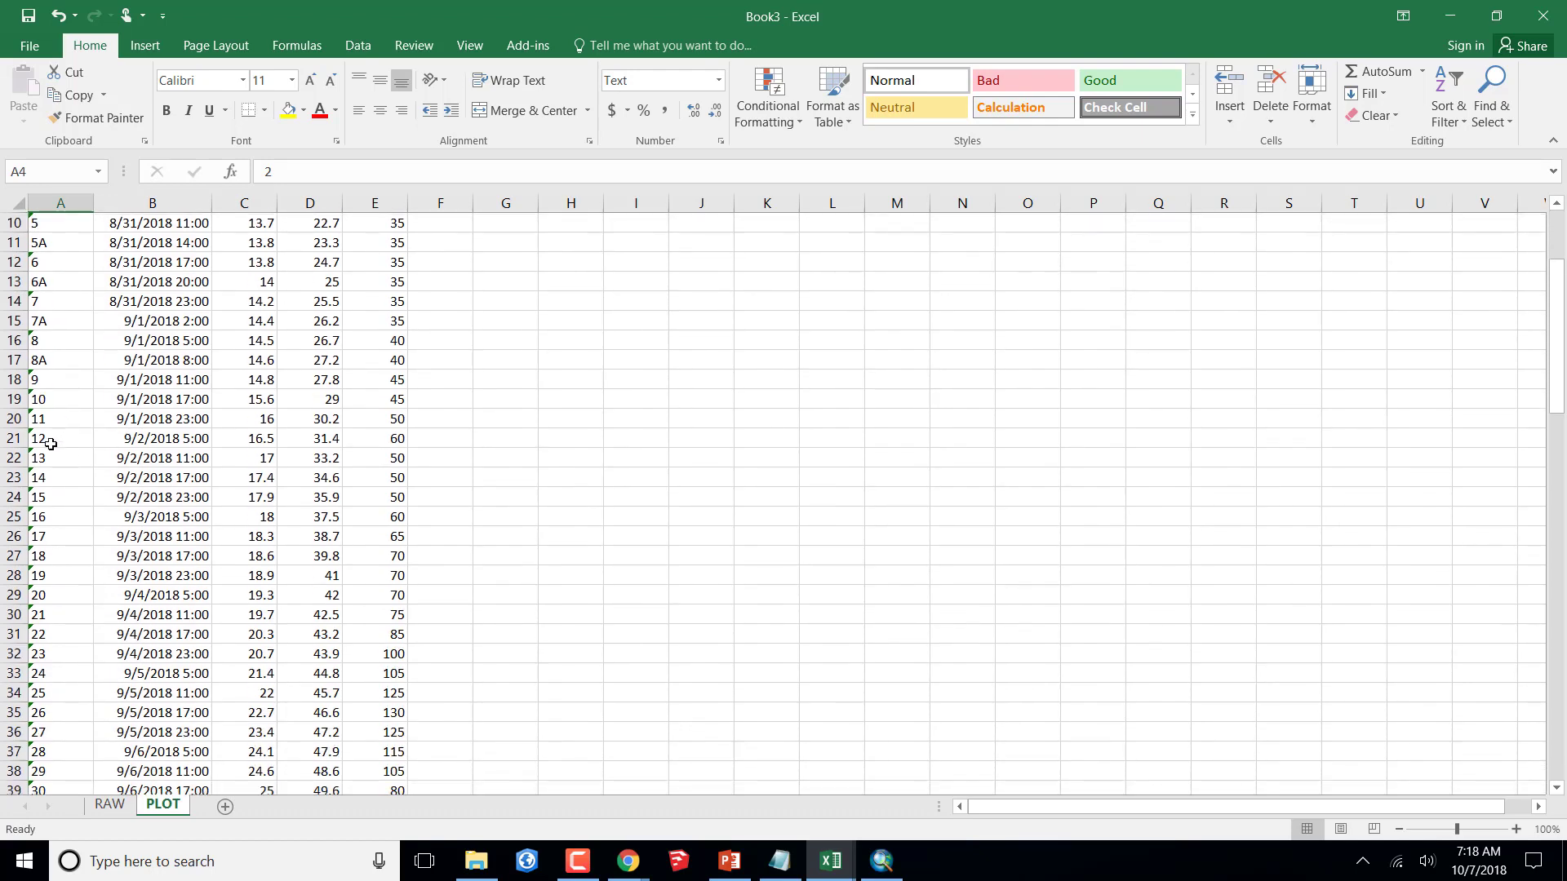
{"action": "scroll", "coordinate": [142, 398], "scroll_direction": "down", "scroll_amount": 20}
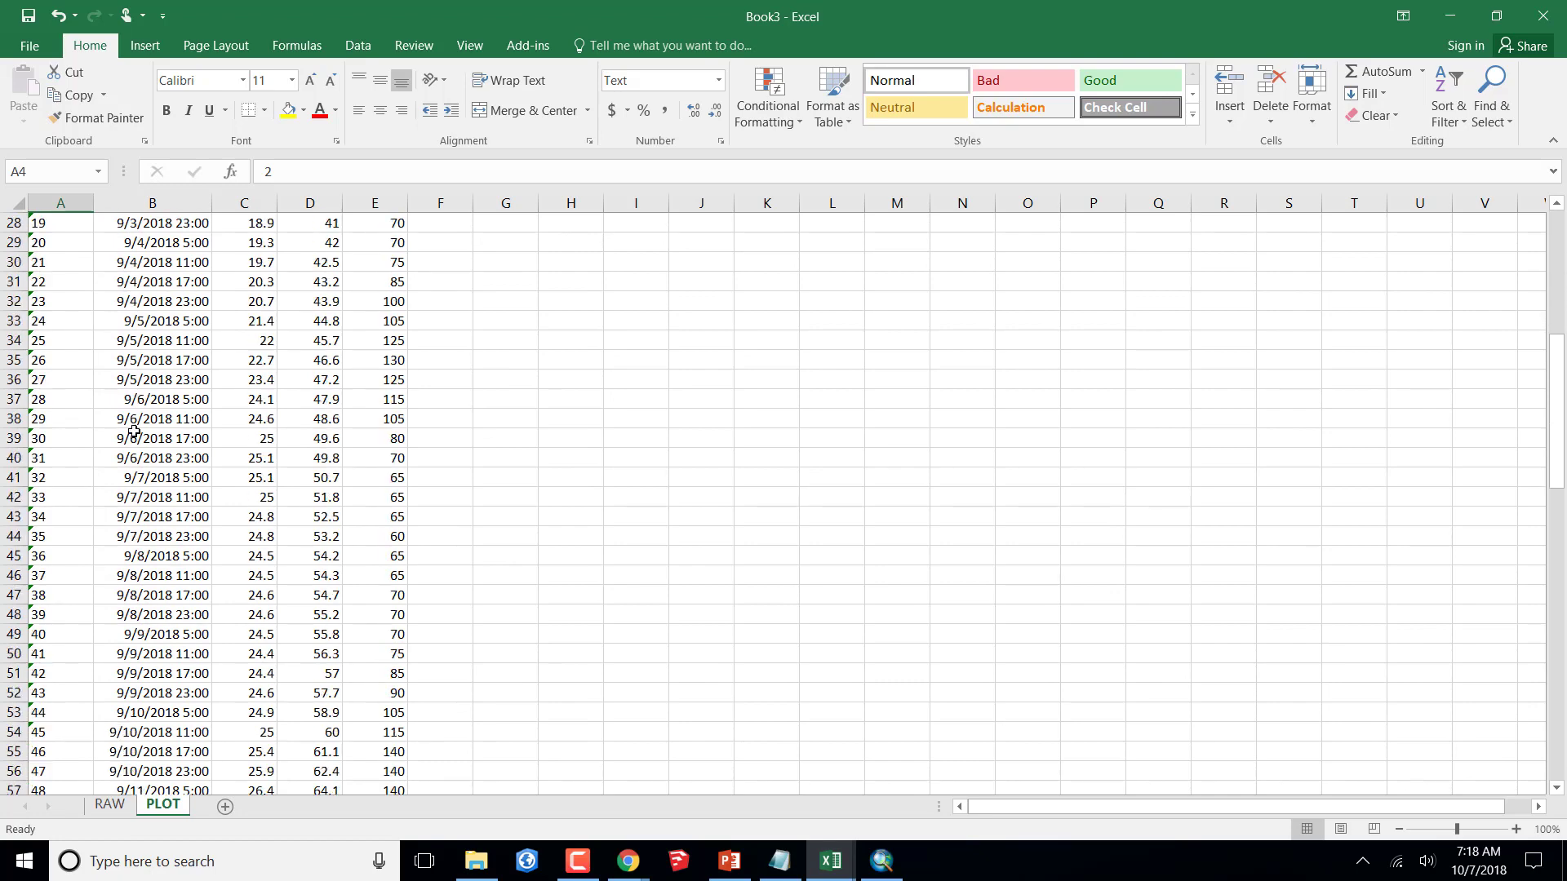
{"action": "scroll", "coordinate": [90, 539], "scroll_direction": "down", "scroll_amount": 1}
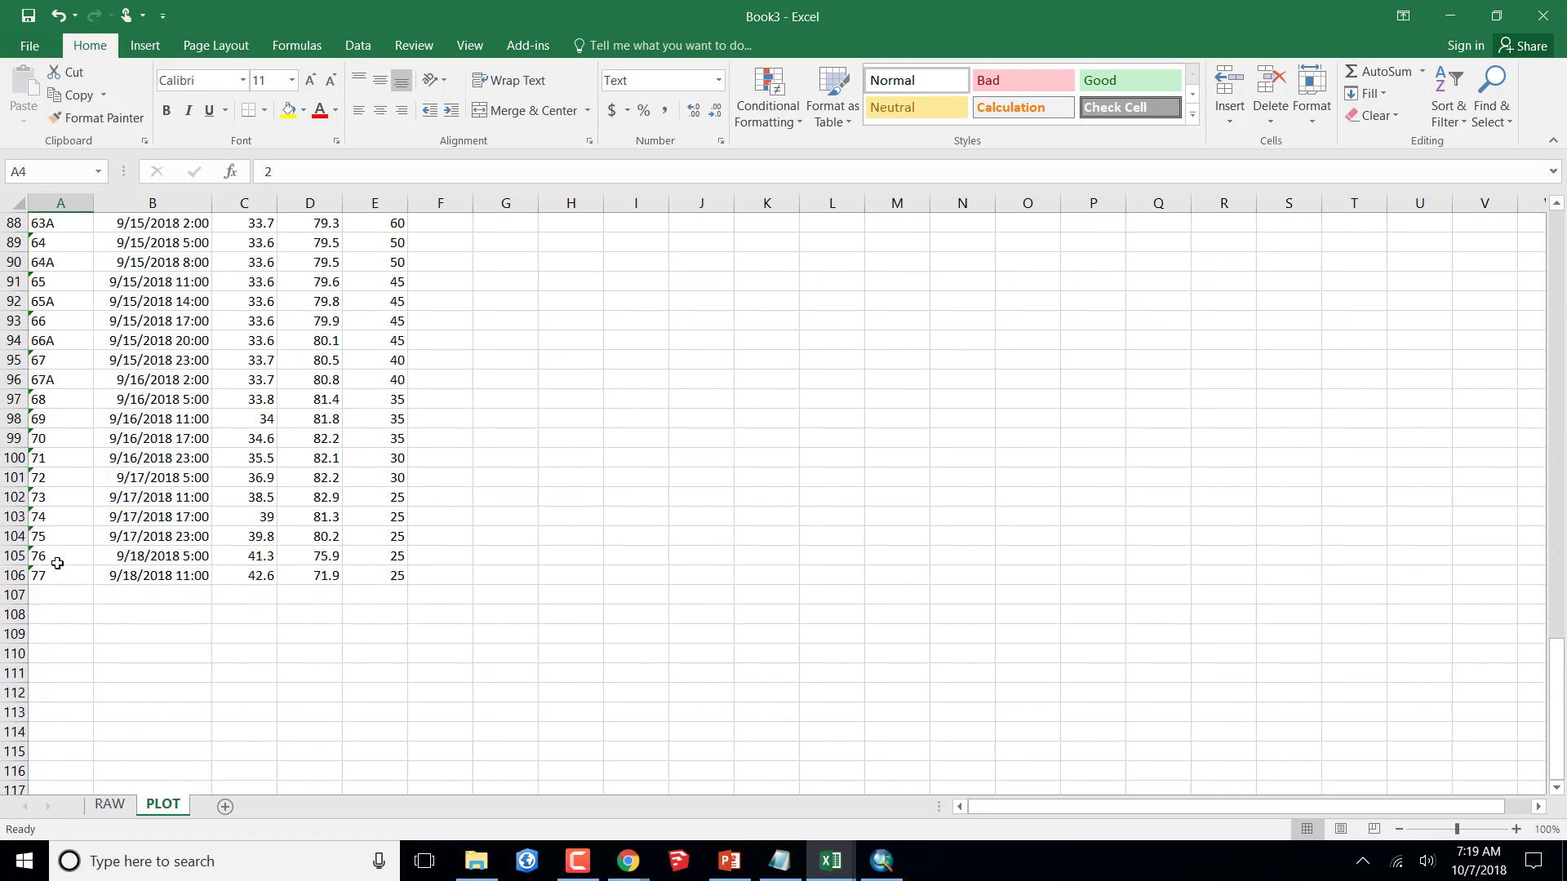
{"action": "left_click_drag", "start_coordinate": [57, 579], "coordinate": [42, 244]}
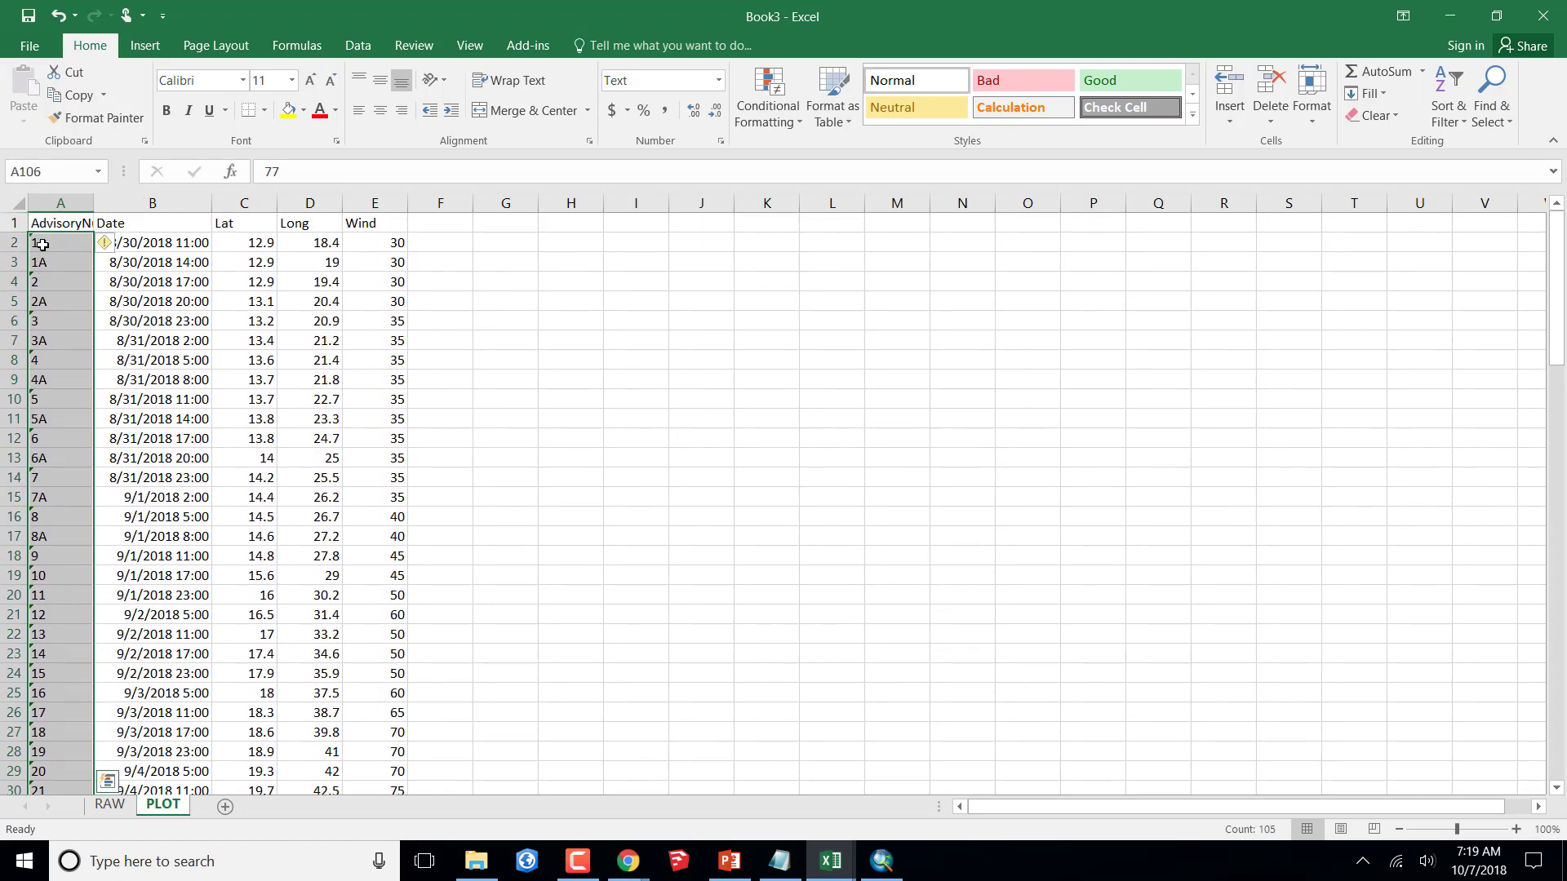
{"action": "key", "text": "Delete"}
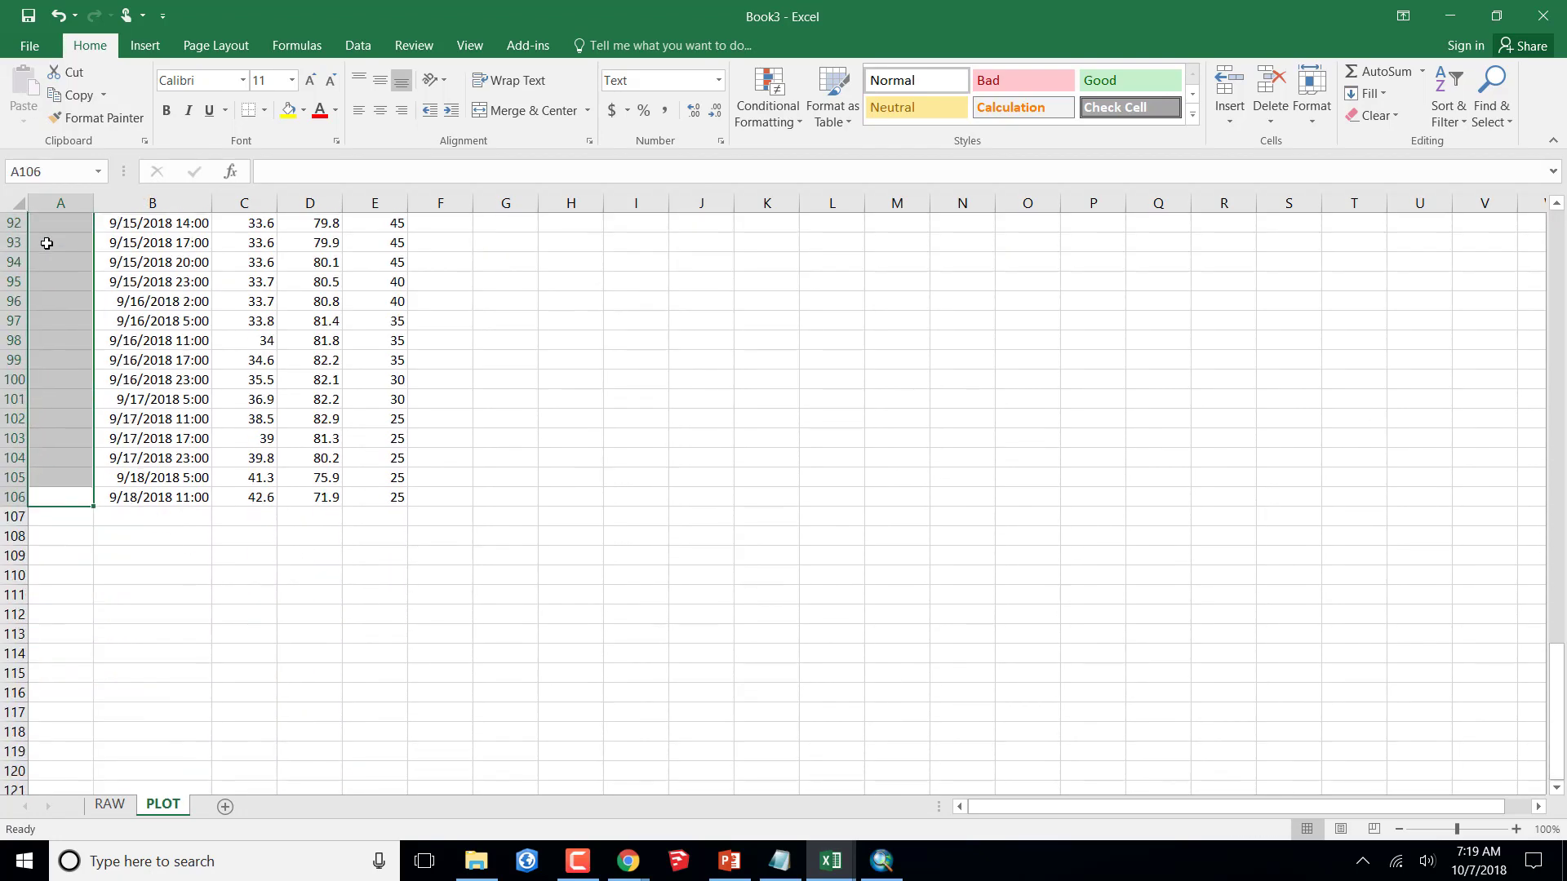
- Enter 1, 2 and 3 in cells A2 to A4 under the AdvisoryNumber header
{"action": "scroll", "coordinate": [49, 290], "scroll_direction": "up", "scroll_amount": 11}
{"action": "scroll", "coordinate": [50, 269], "scroll_direction": "up", "scroll_amount": 19}
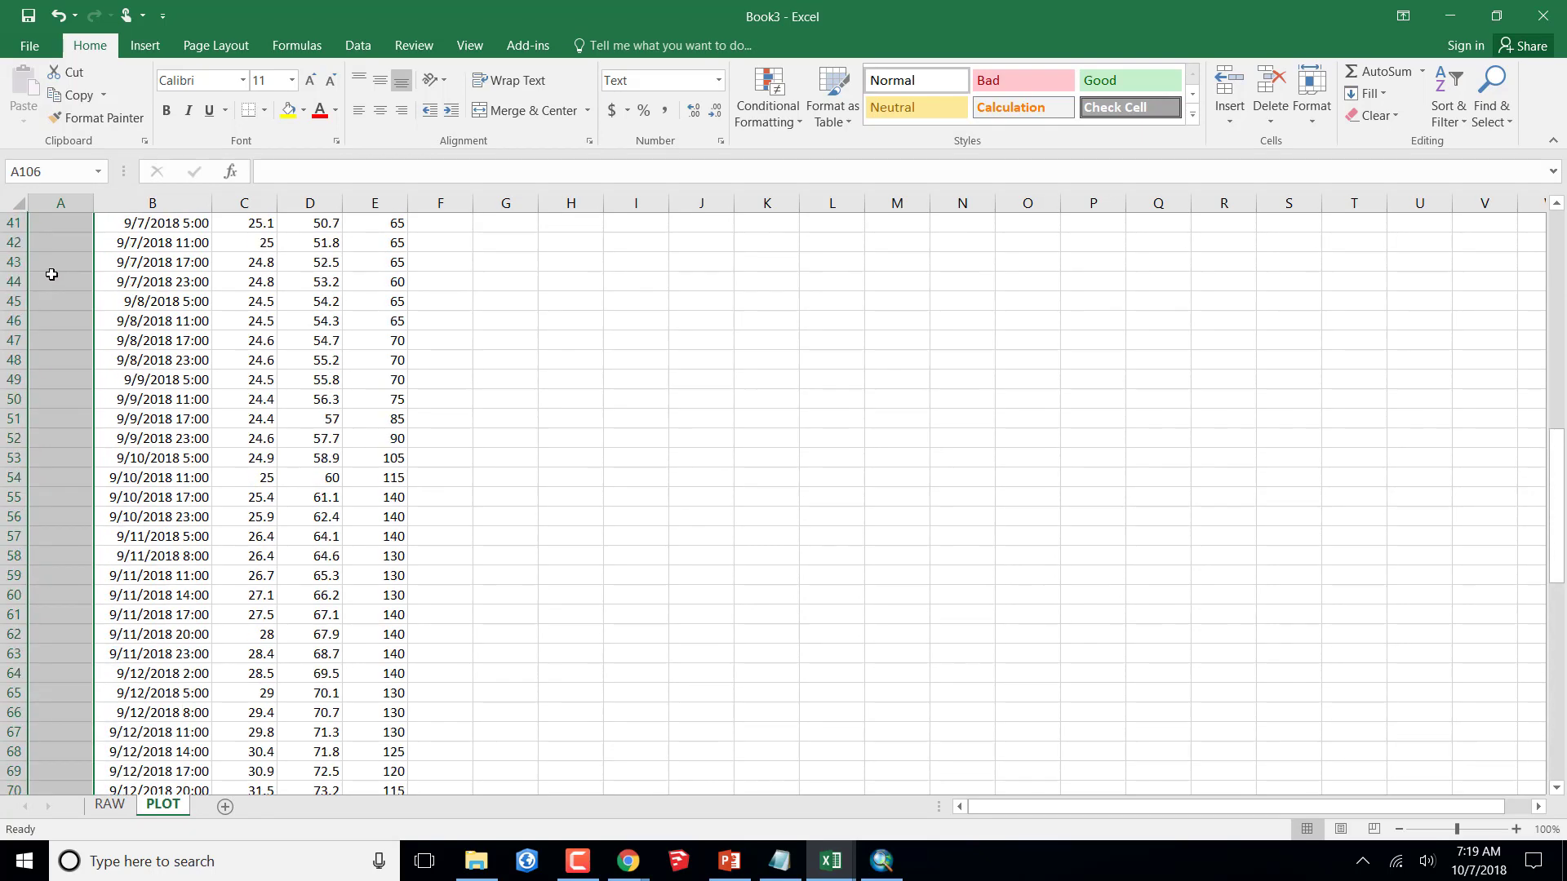
{"action": "left_click", "coordinate": [50, 241]}
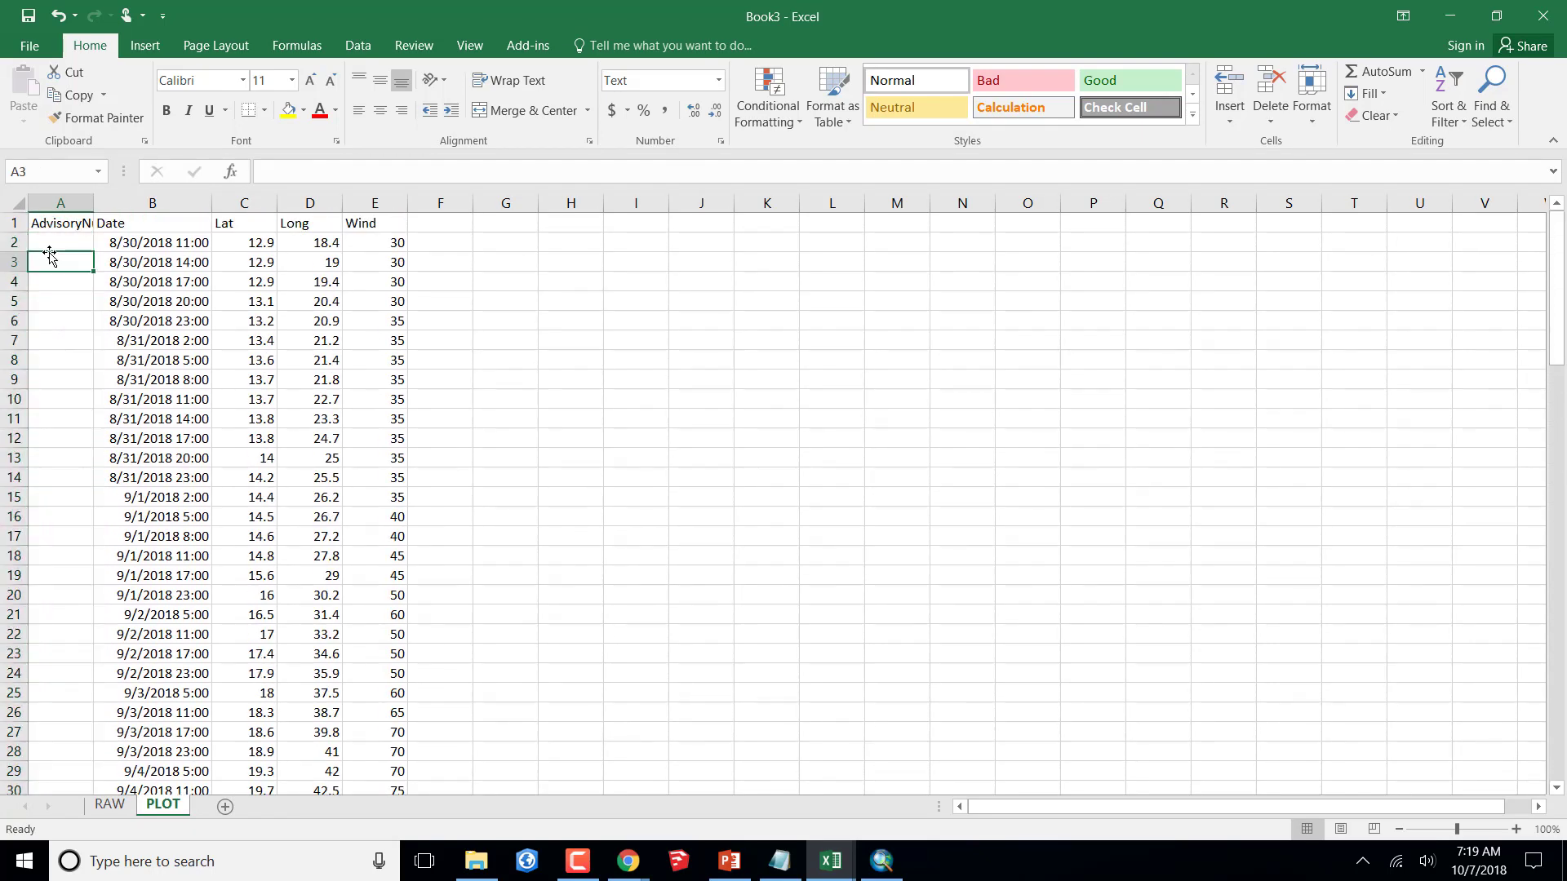
{"action": "type", "text": "1"}
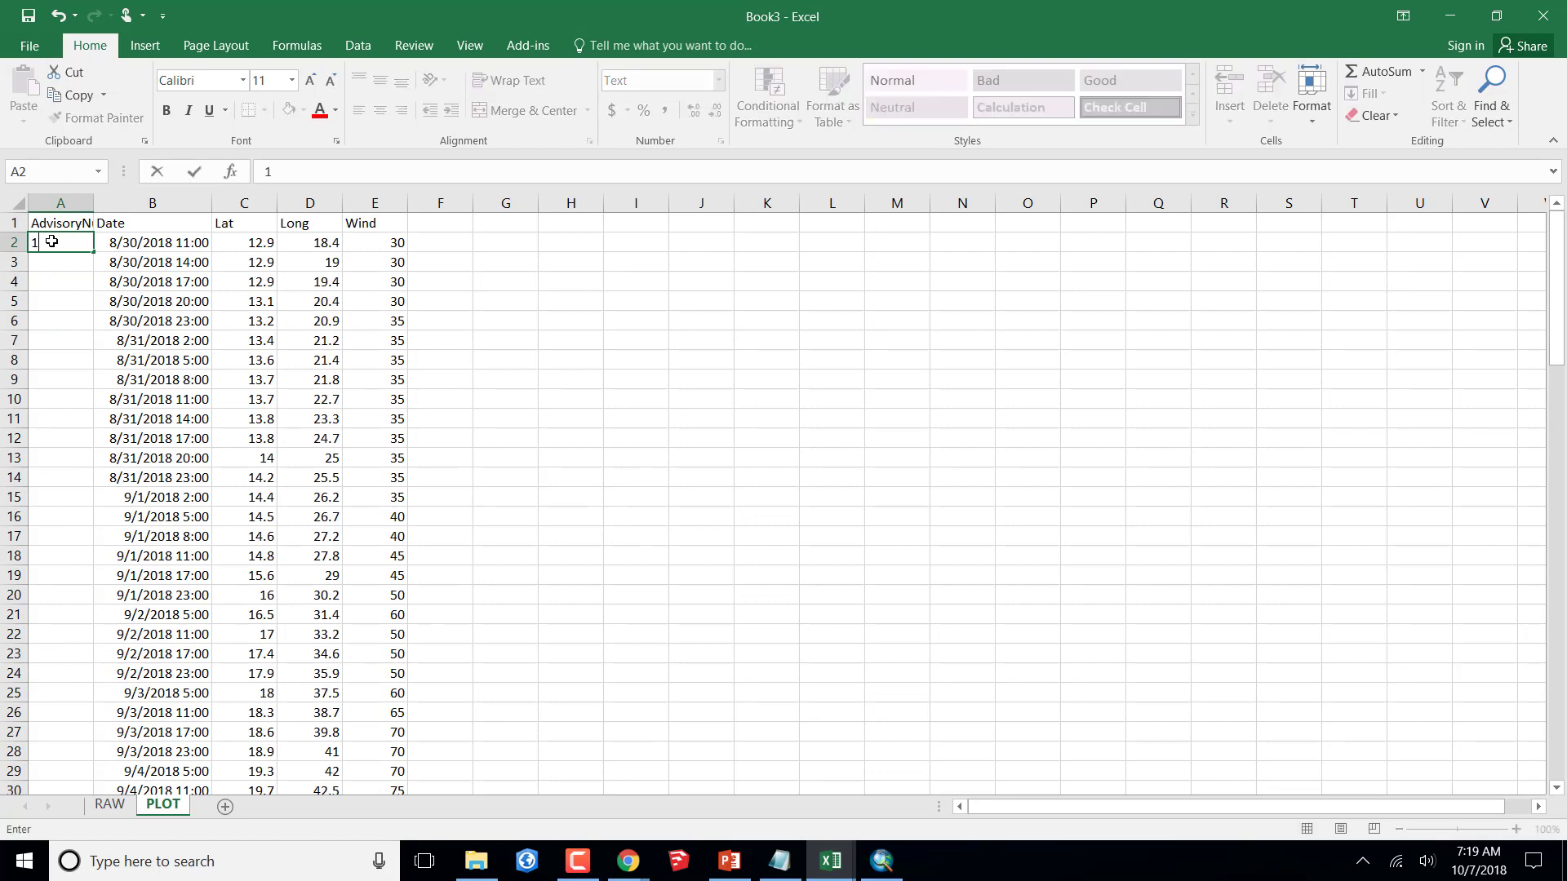
{"action": "key", "text": "Return"}
{"action": "type", "text": "2"}
{"action": "key", "text": "Return"}
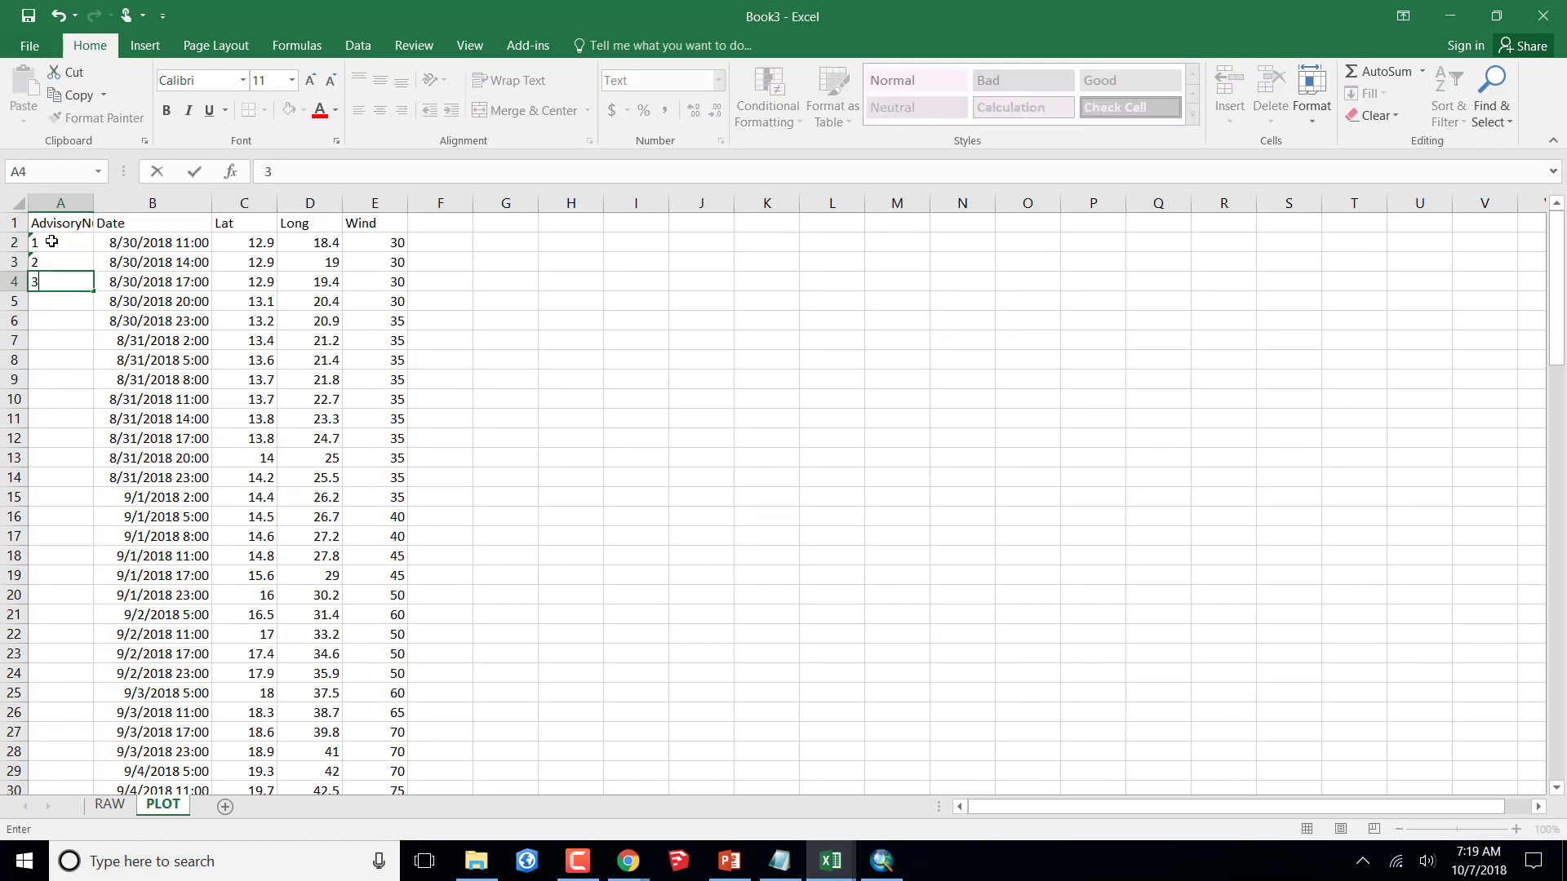
{"action": "type", "text": "3"}
{"action": "key", "text": "Return"}
- Fill the number series in the AdvisoryNumber column down to row 106, numbering the records 1 to 105
{"action": "left_click", "coordinate": [60, 241]}
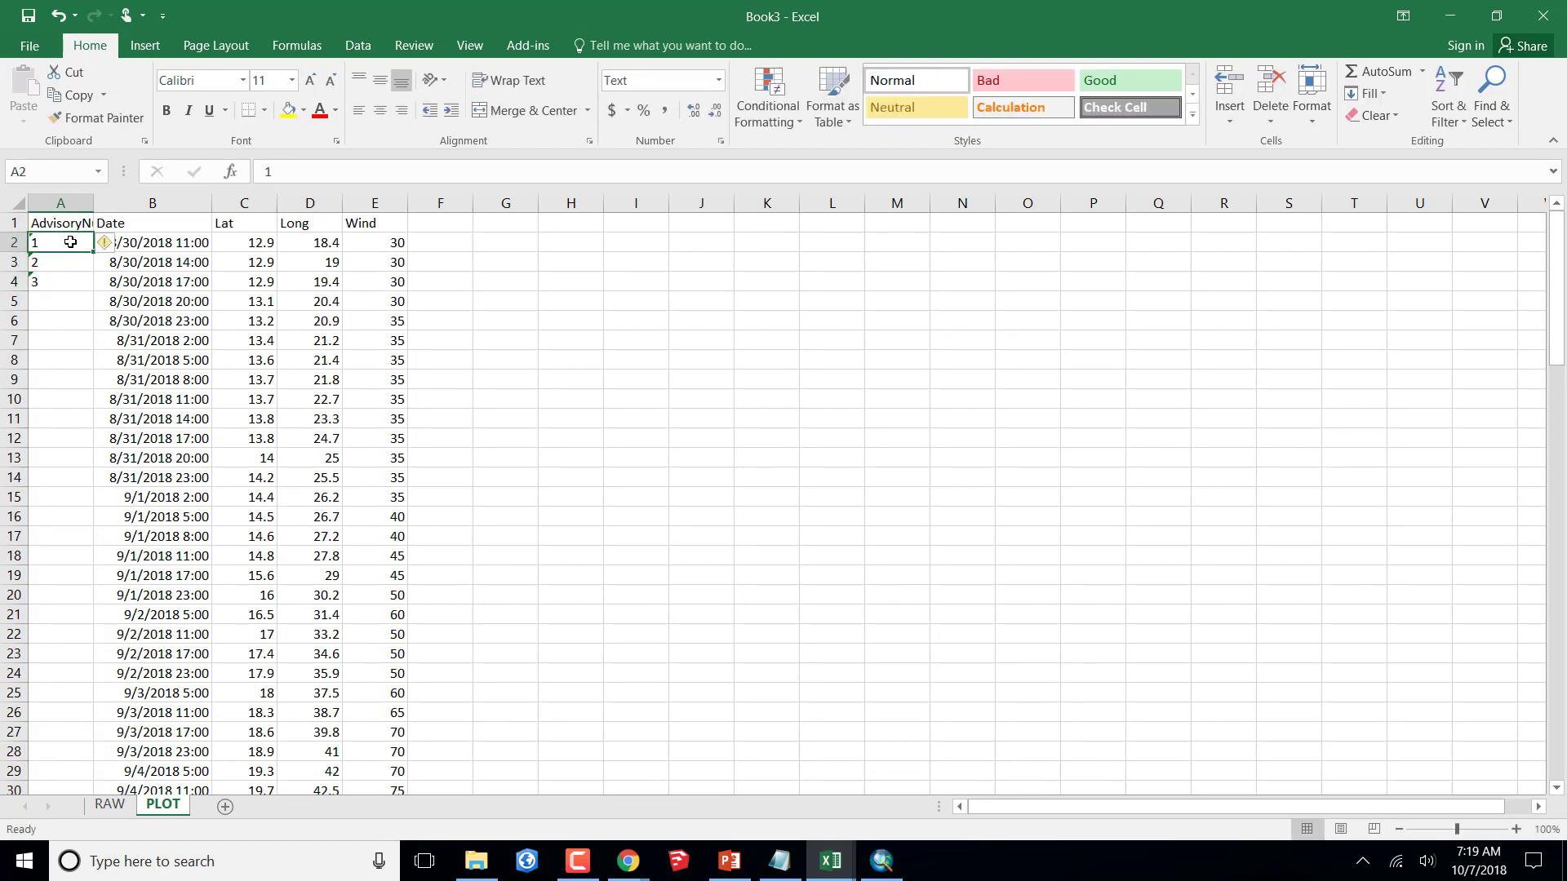
{"action": "left_click_drag", "start_coordinate": [72, 243], "coordinate": [84, 666]}
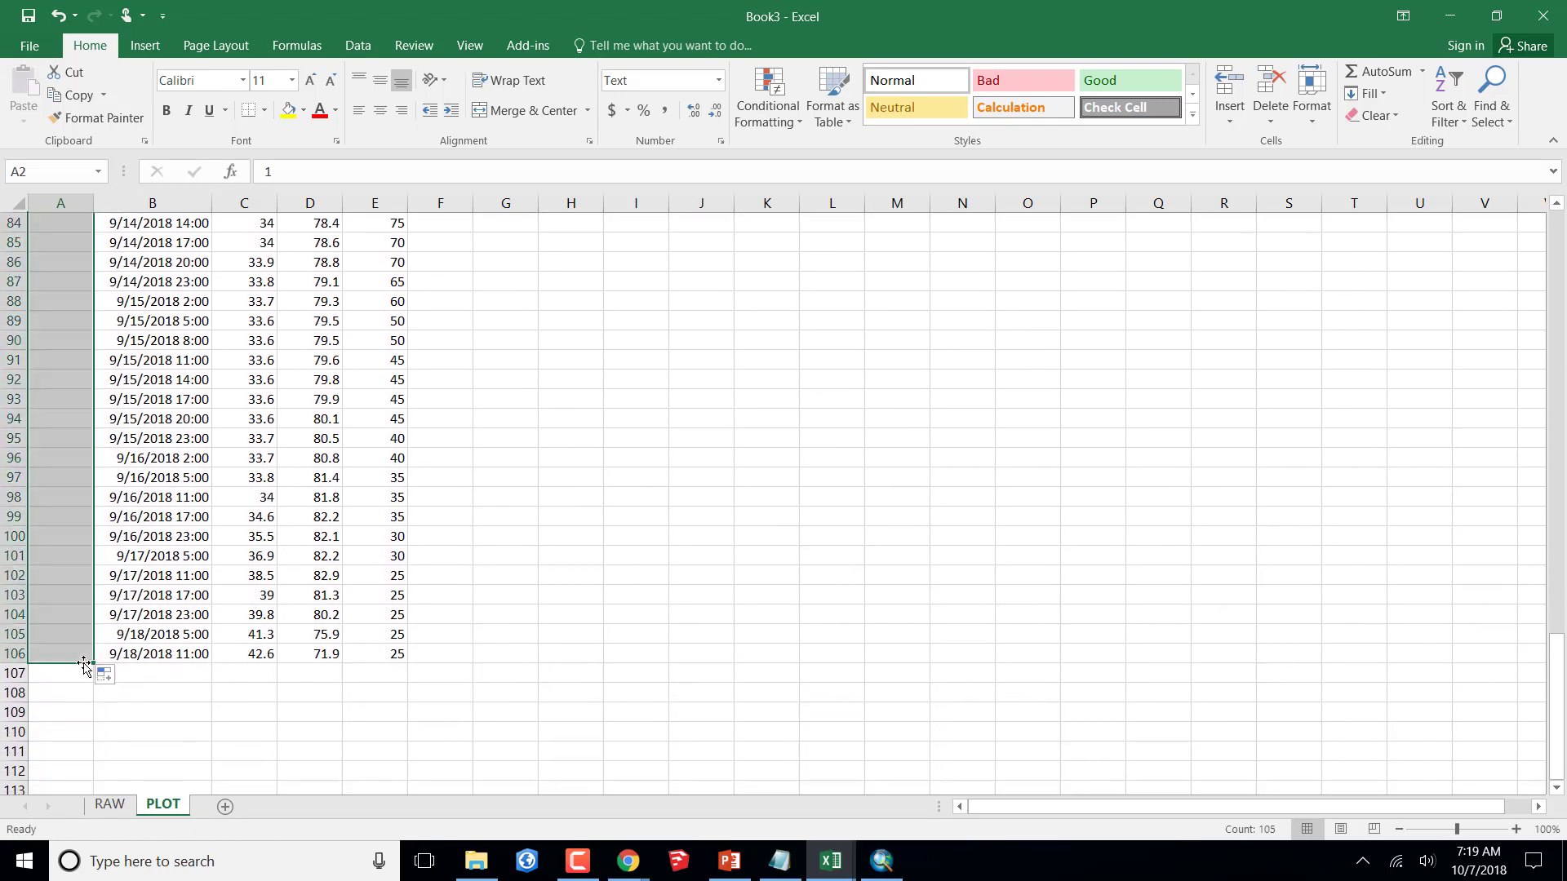
{"action": "left_click", "coordinate": [641, 592]}
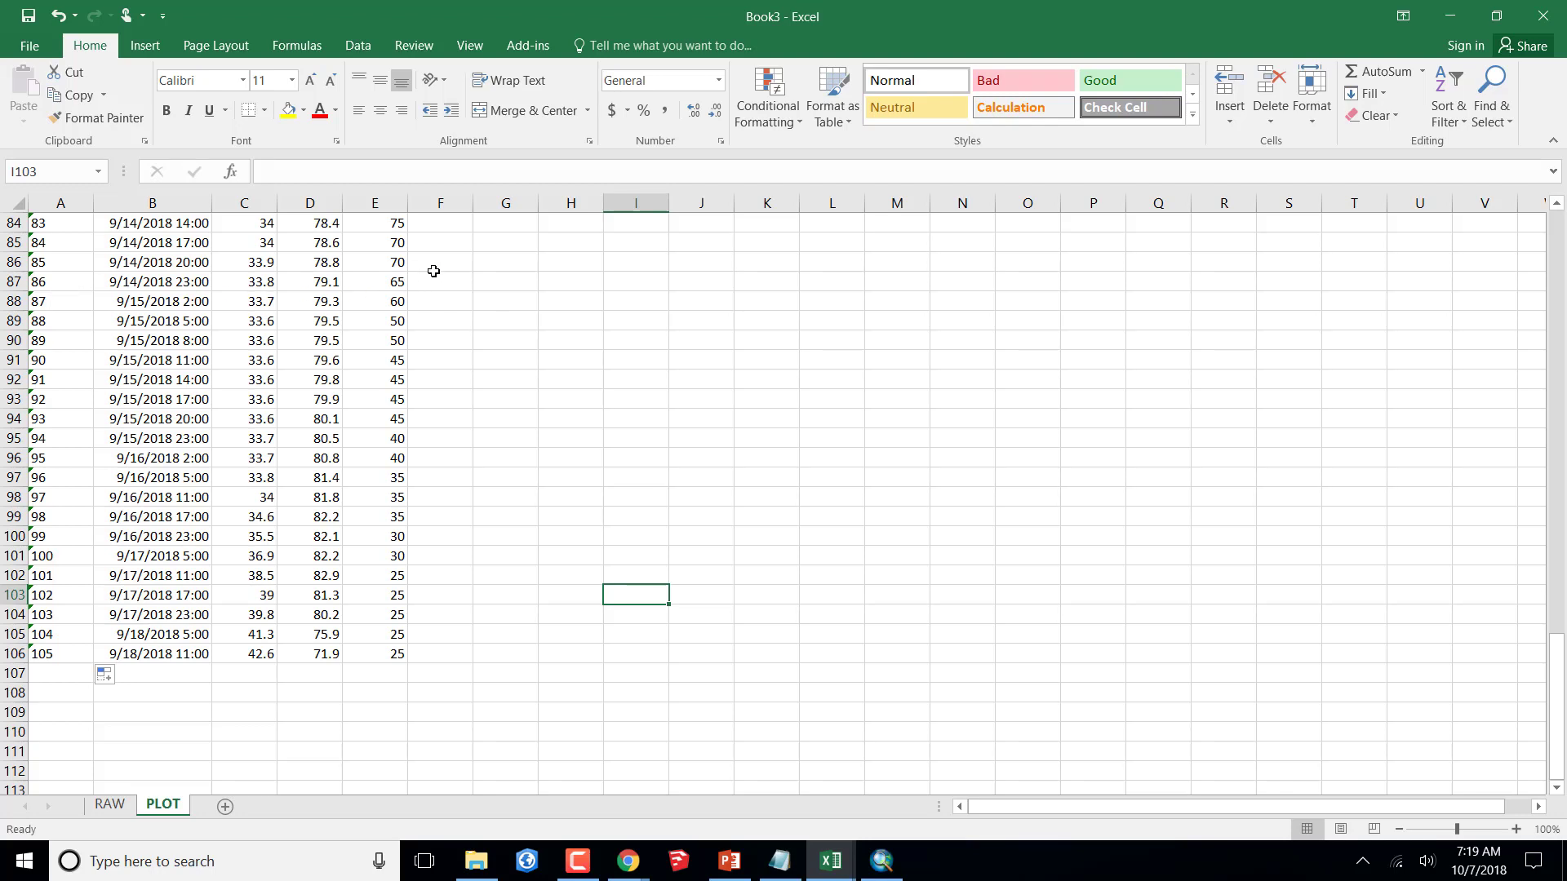
- Insert a new column before Wind and give it the header Longitude
{"action": "scroll", "coordinate": [490, 289], "scroll_direction": "up", "scroll_amount": 4}
{"action": "left_click_drag", "start_coordinate": [1558, 660], "coordinate": [1500, 206]}
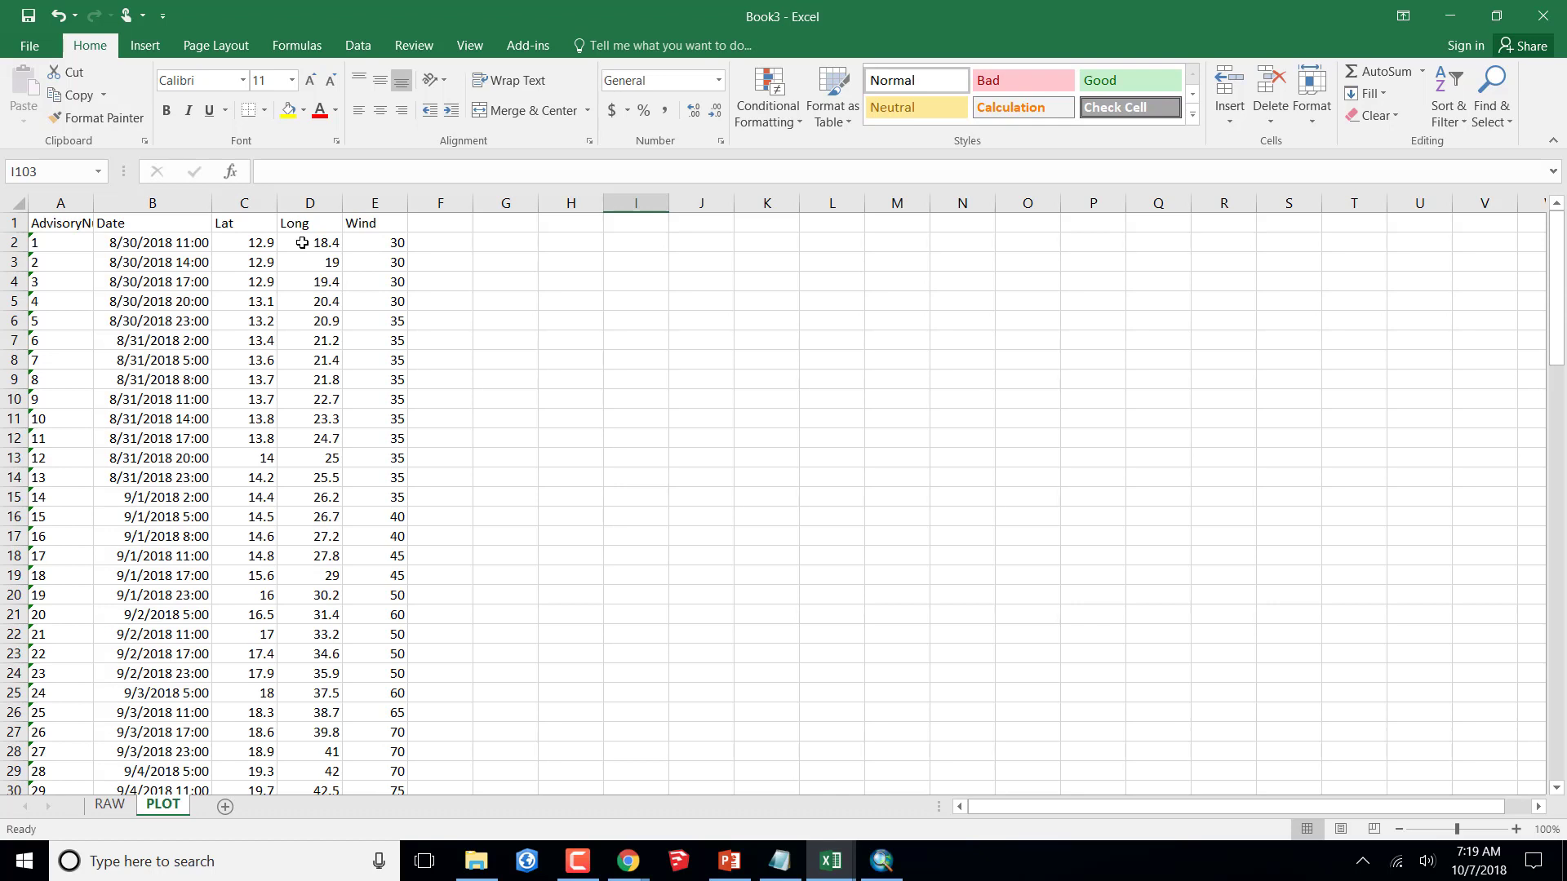
{"action": "right_click", "coordinate": [363, 201]}
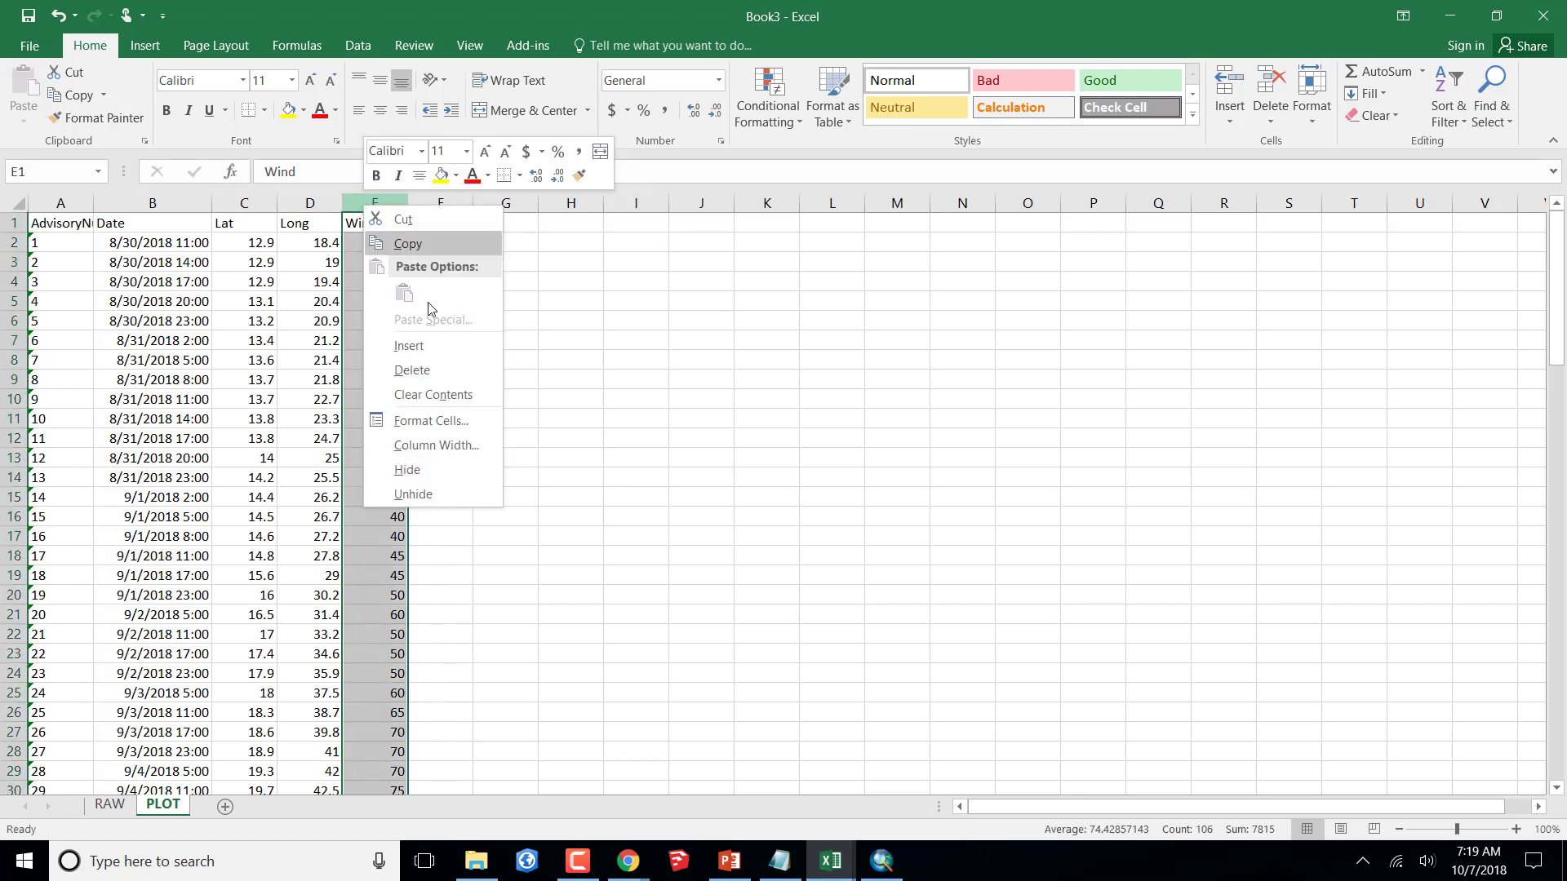
{"action": "left_click", "coordinate": [434, 346]}
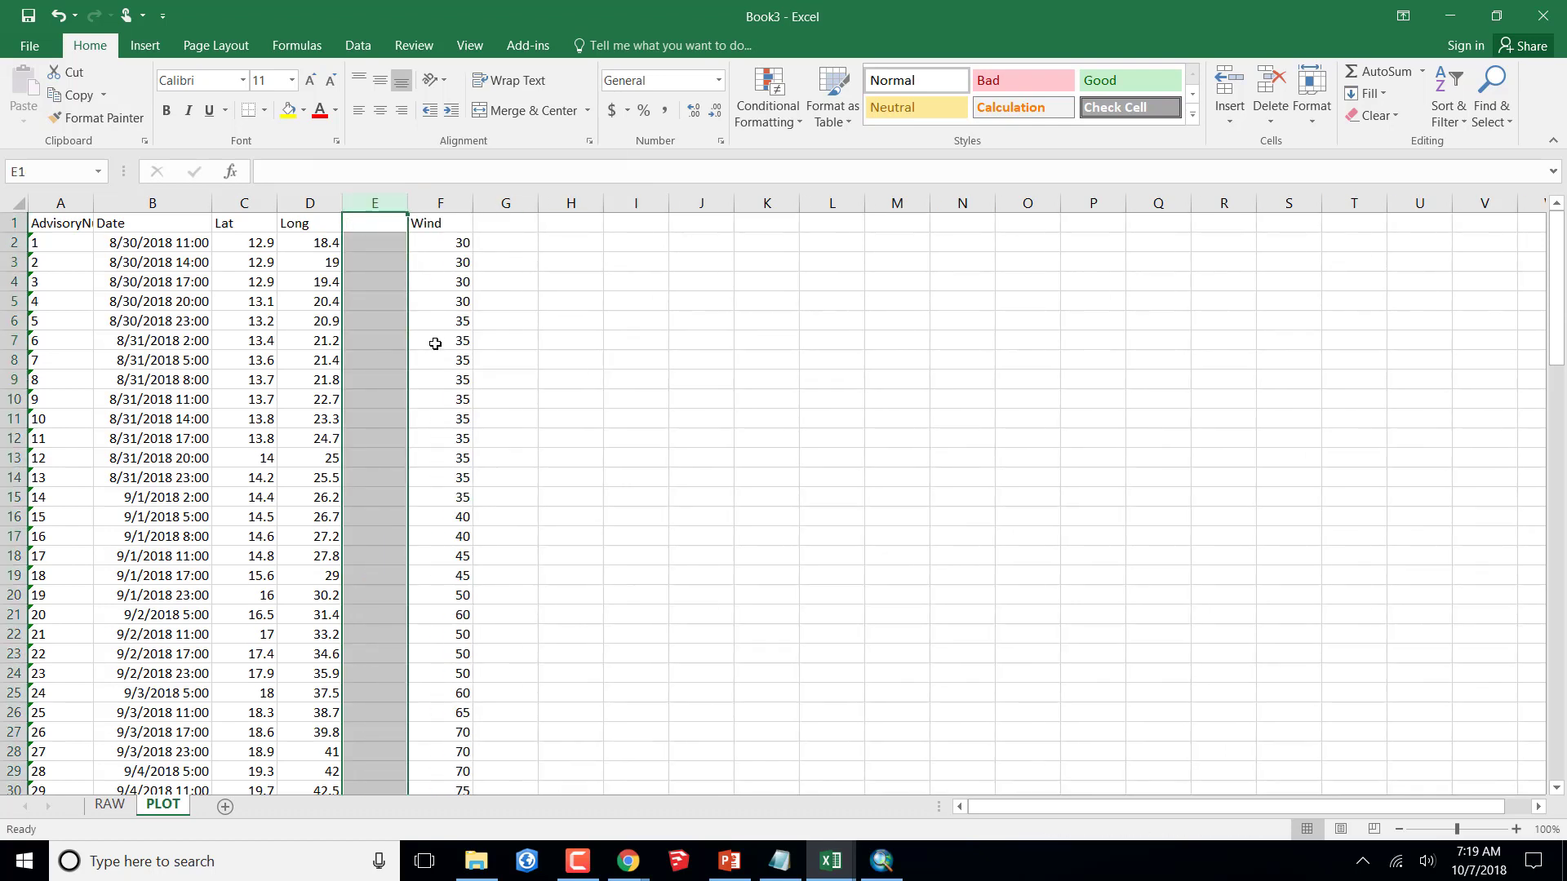
{"action": "left_click", "coordinate": [364, 223]}
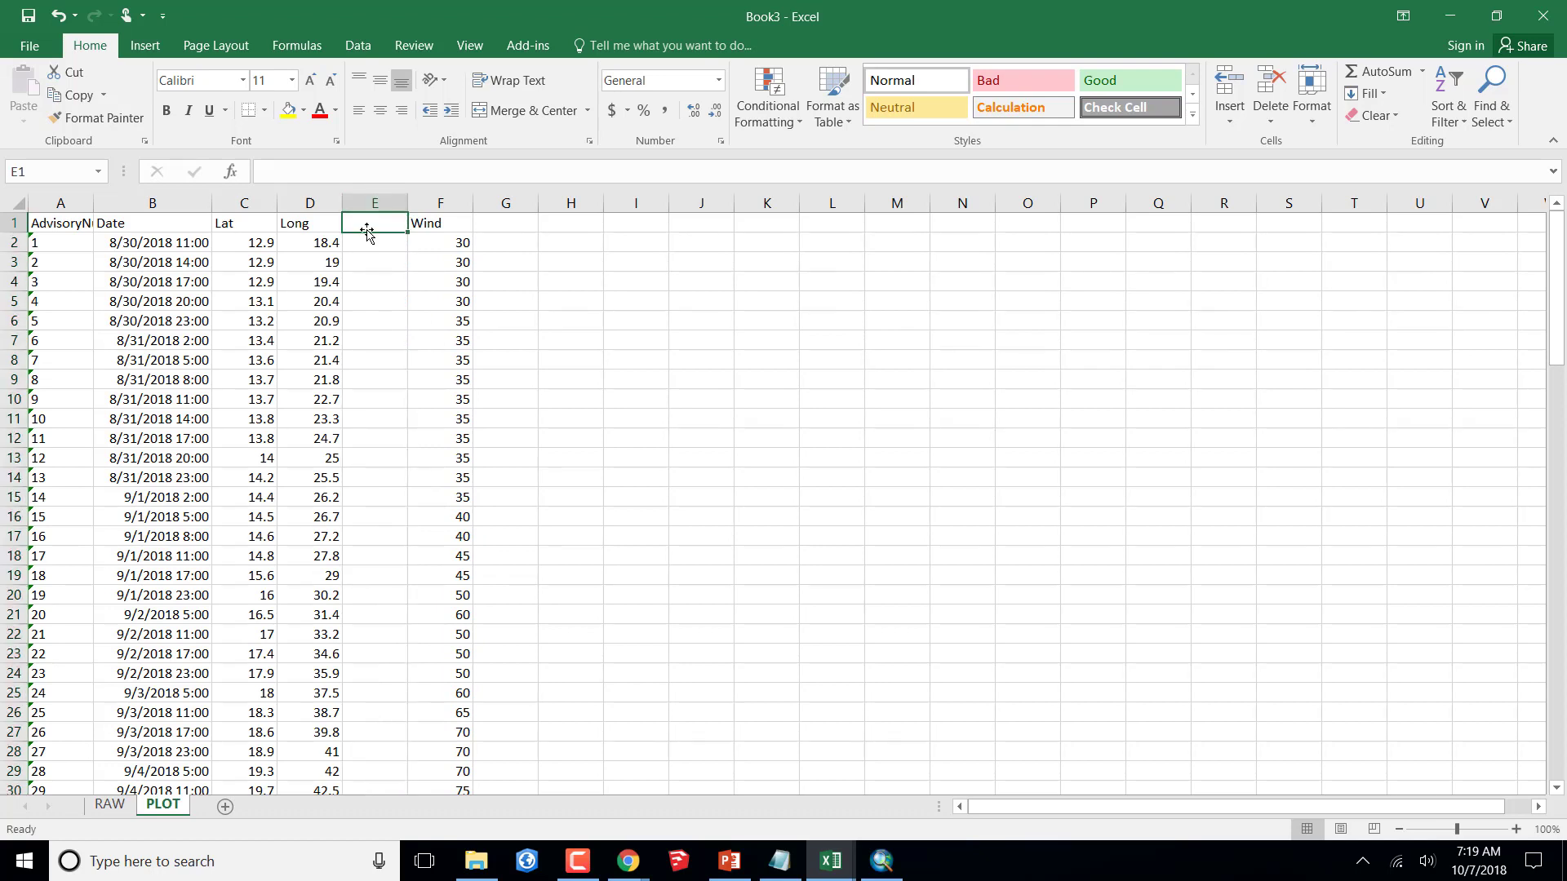
{"action": "type", "text": "Longi"}
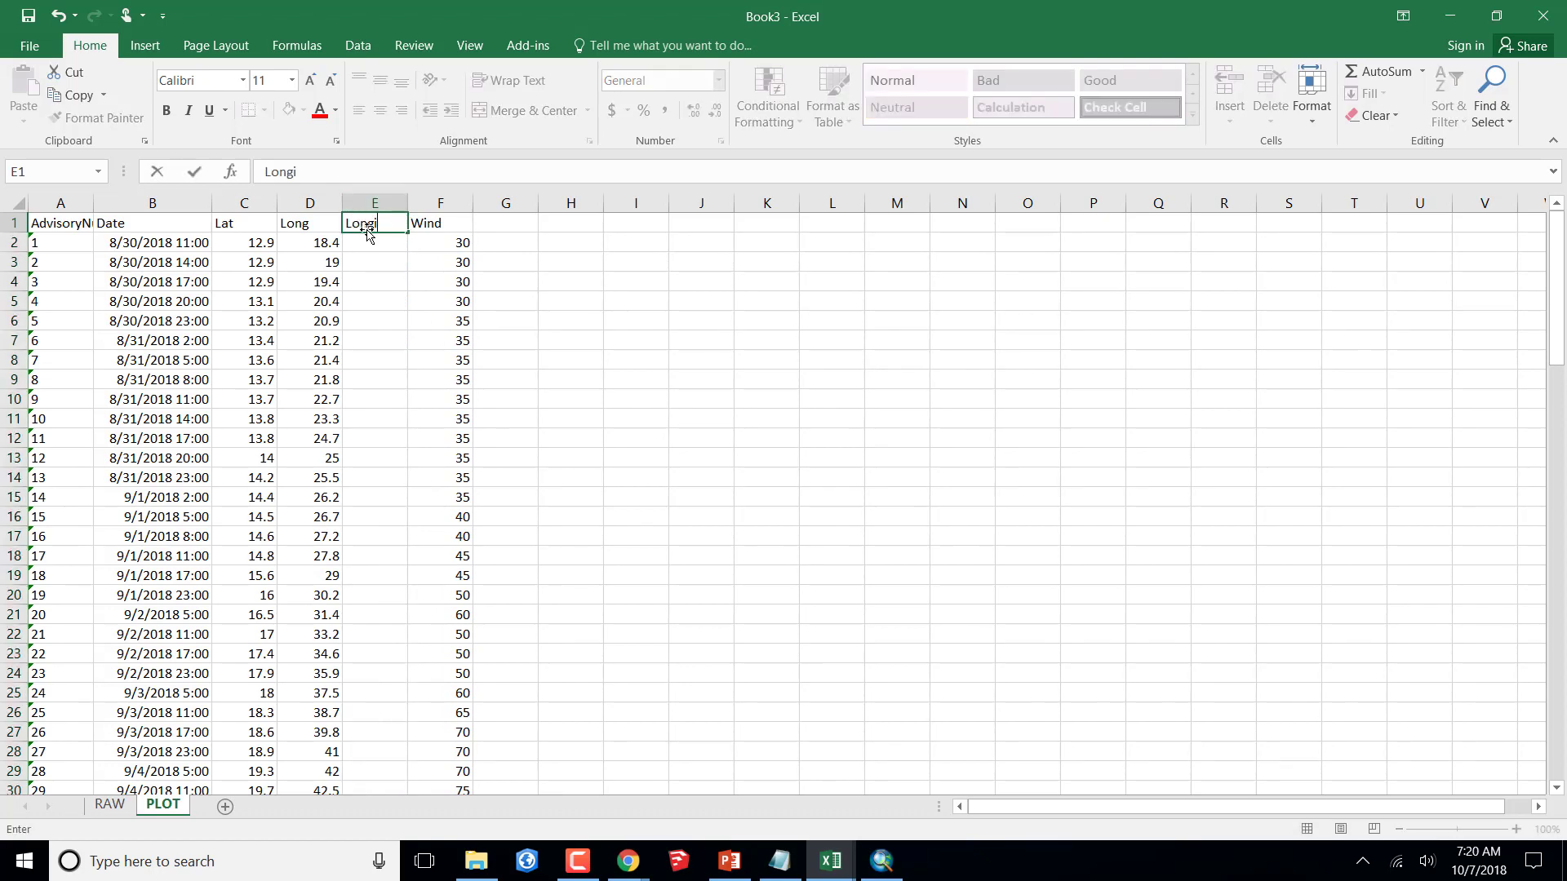
{"action": "type", "text": "tude"}
{"action": "left_click", "coordinate": [349, 274]}
- Enter the formula =-D2 in cell E2 to calculate the negative longitude of the first record
{"action": "left_click", "coordinate": [363, 238]}
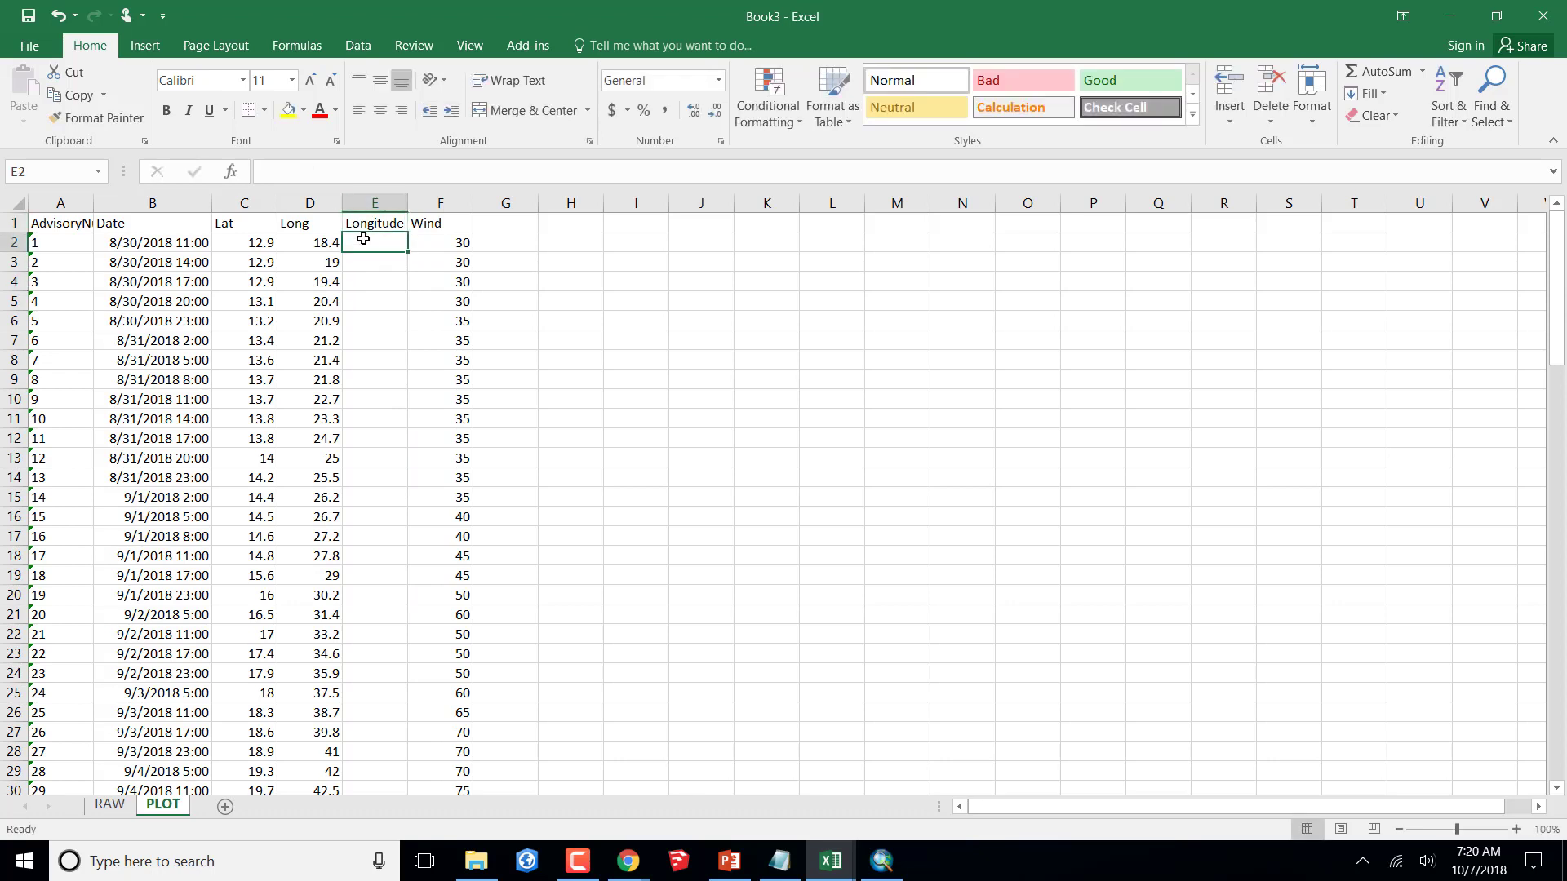
{"action": "type", "text": "=-"}
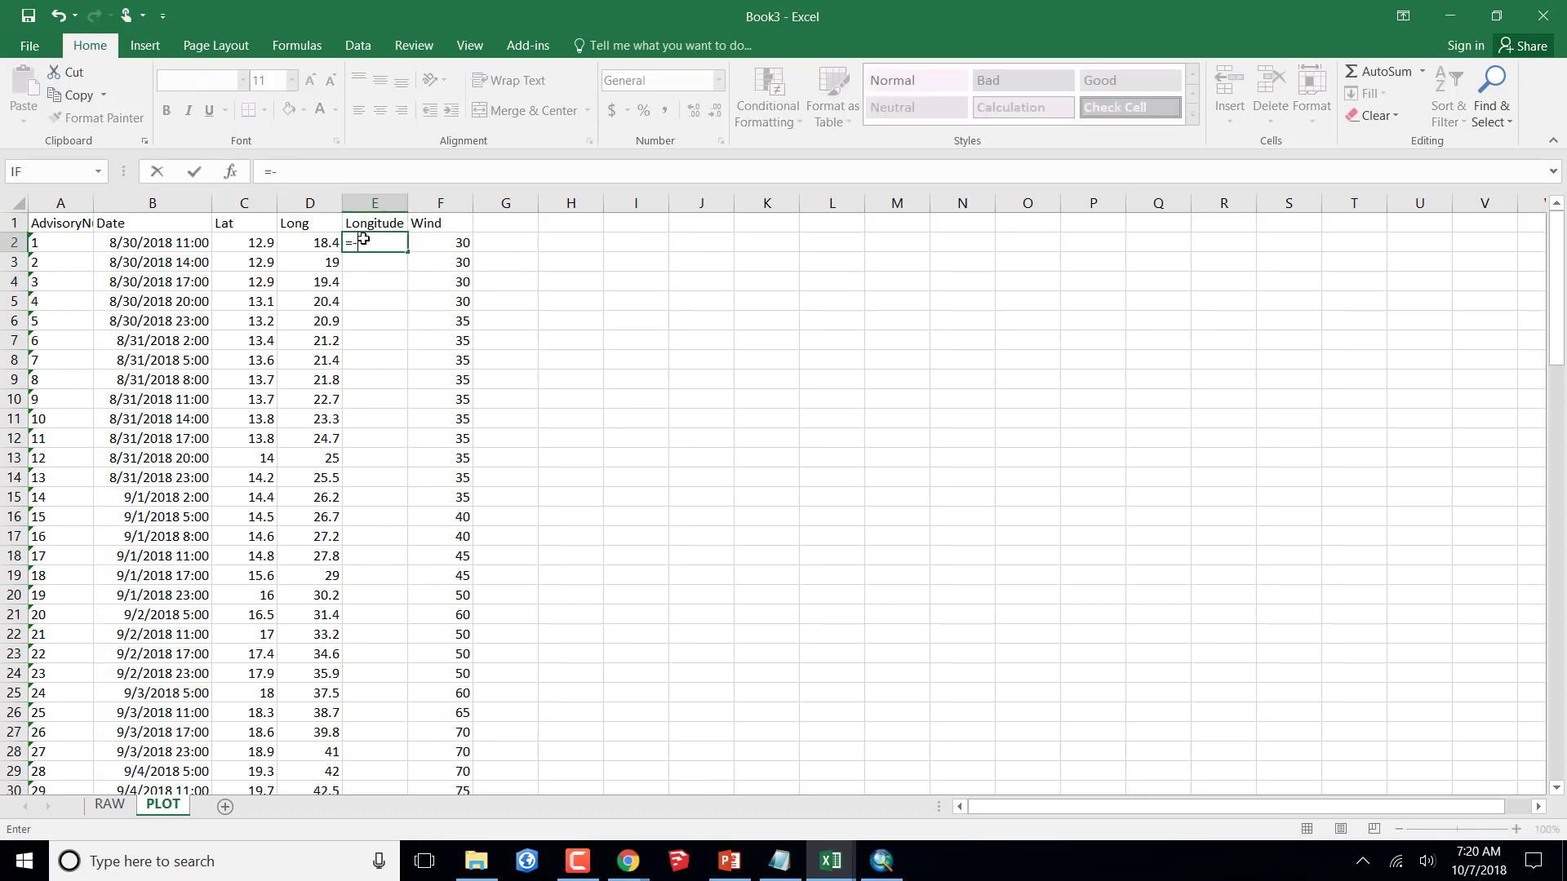
{"action": "left_click", "coordinate": [319, 239]}
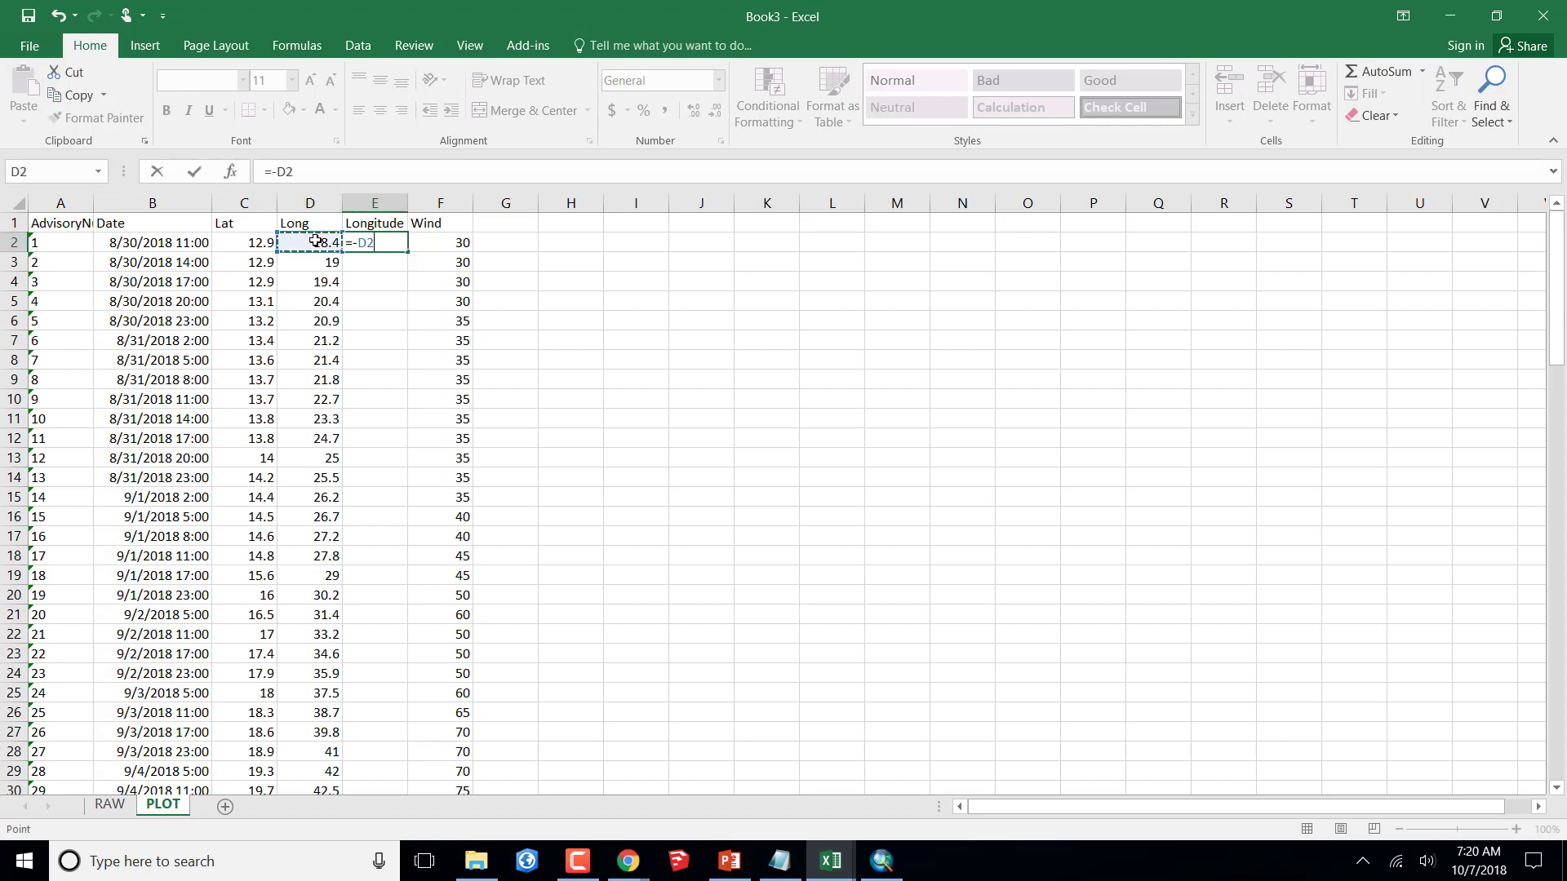
{"action": "key", "text": "Return"}
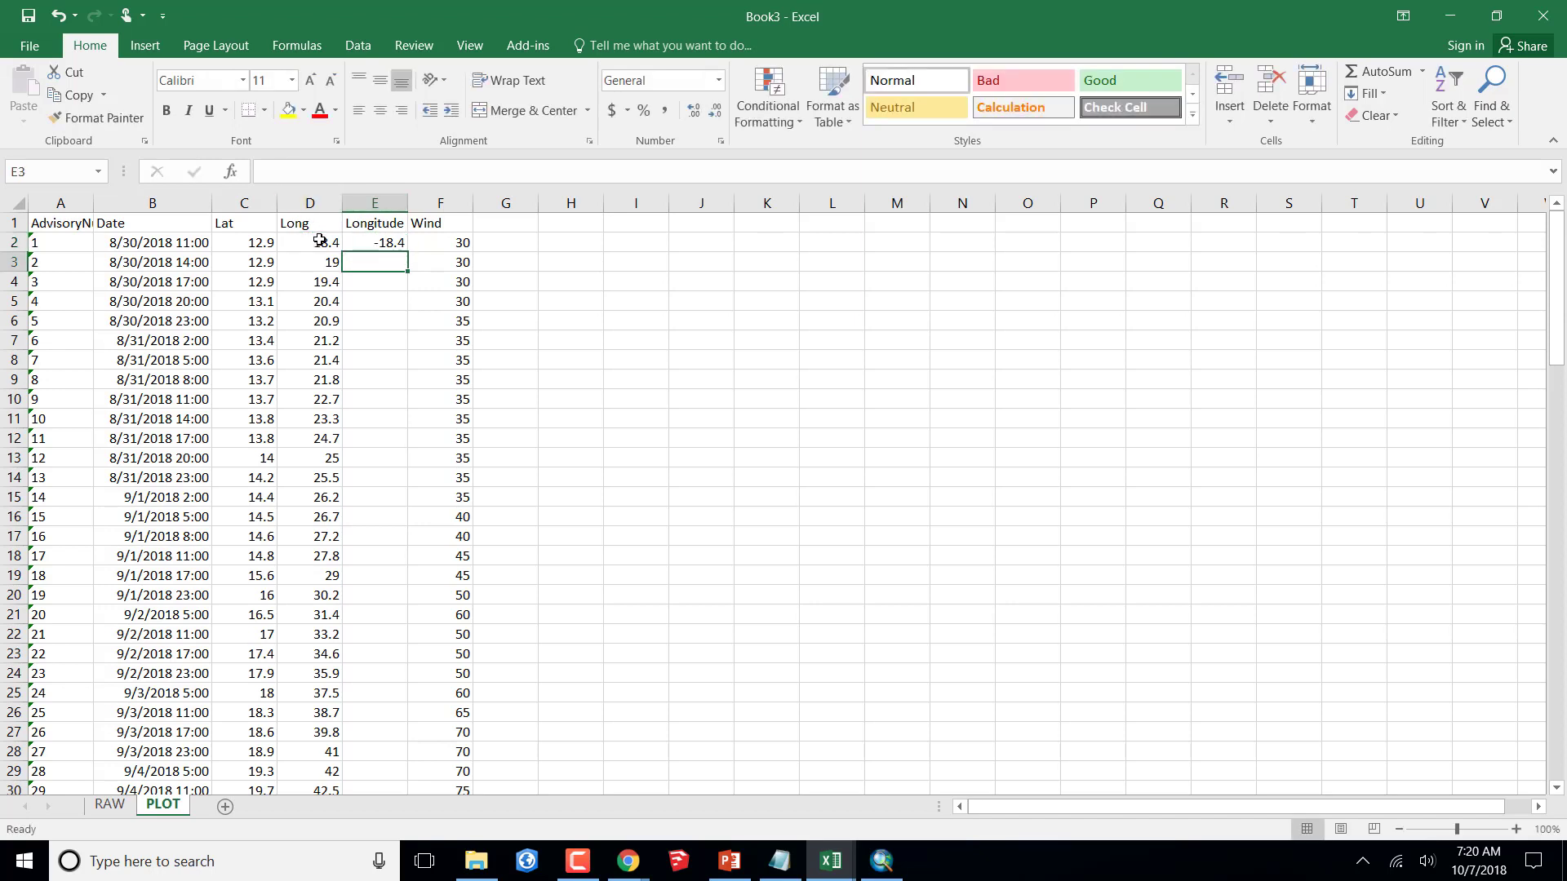
- Copy the negative-longitude formula from cell E2 down the Longitude column to row 106
{"action": "left_click", "coordinate": [390, 239]}
{"action": "right_click", "coordinate": [390, 240]}
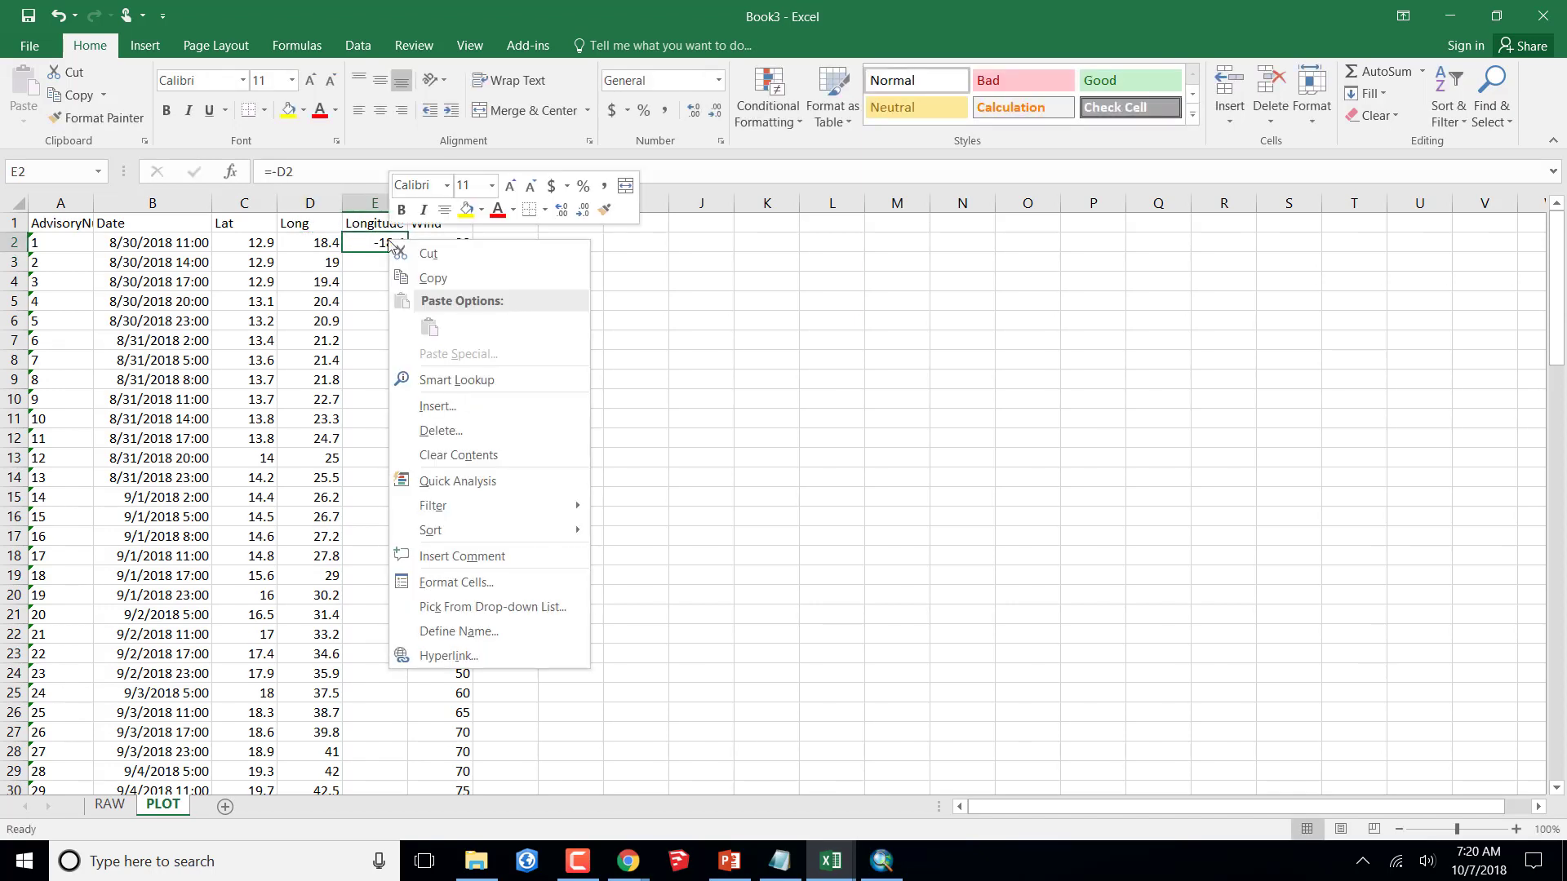
{"action": "left_click", "coordinate": [433, 278]}
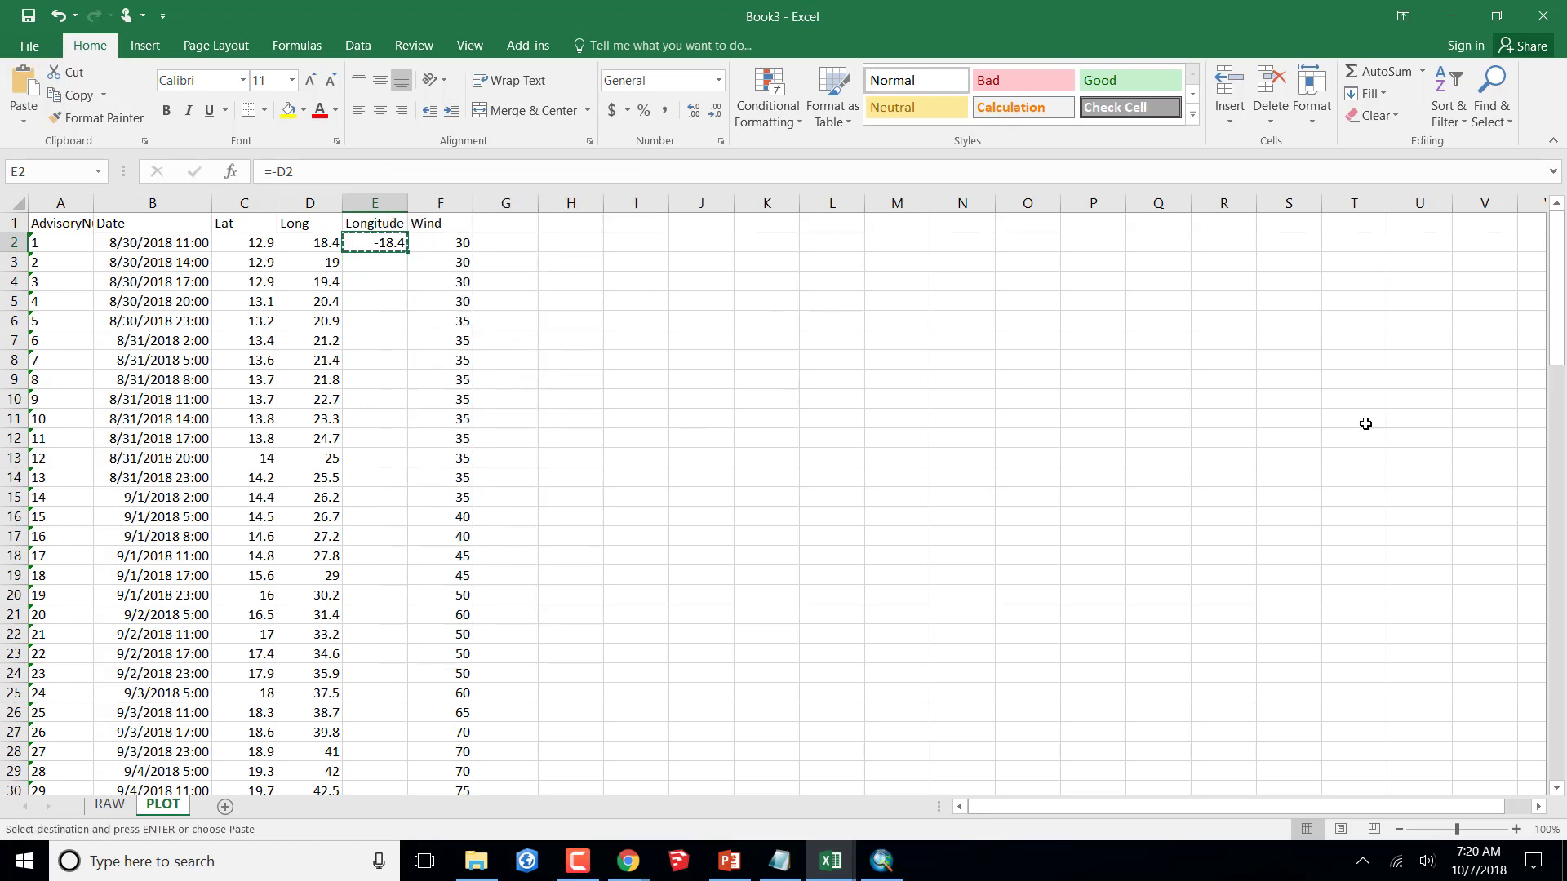
{"action": "left_click_drag", "start_coordinate": [1557, 334], "coordinate": [1559, 775]}
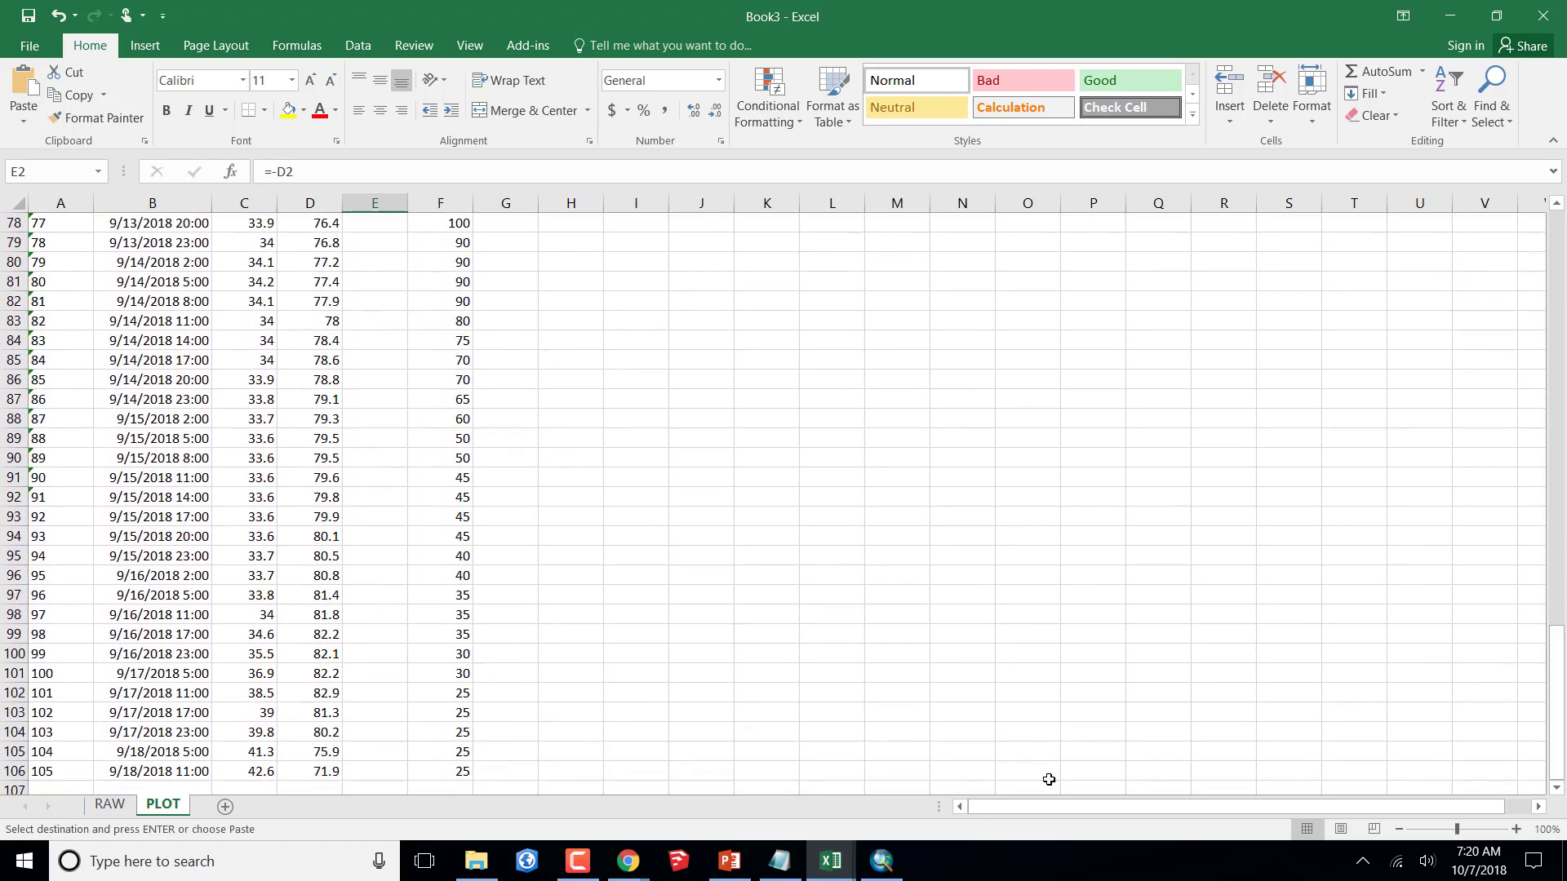
{"action": "left_click", "coordinate": [401, 775]}
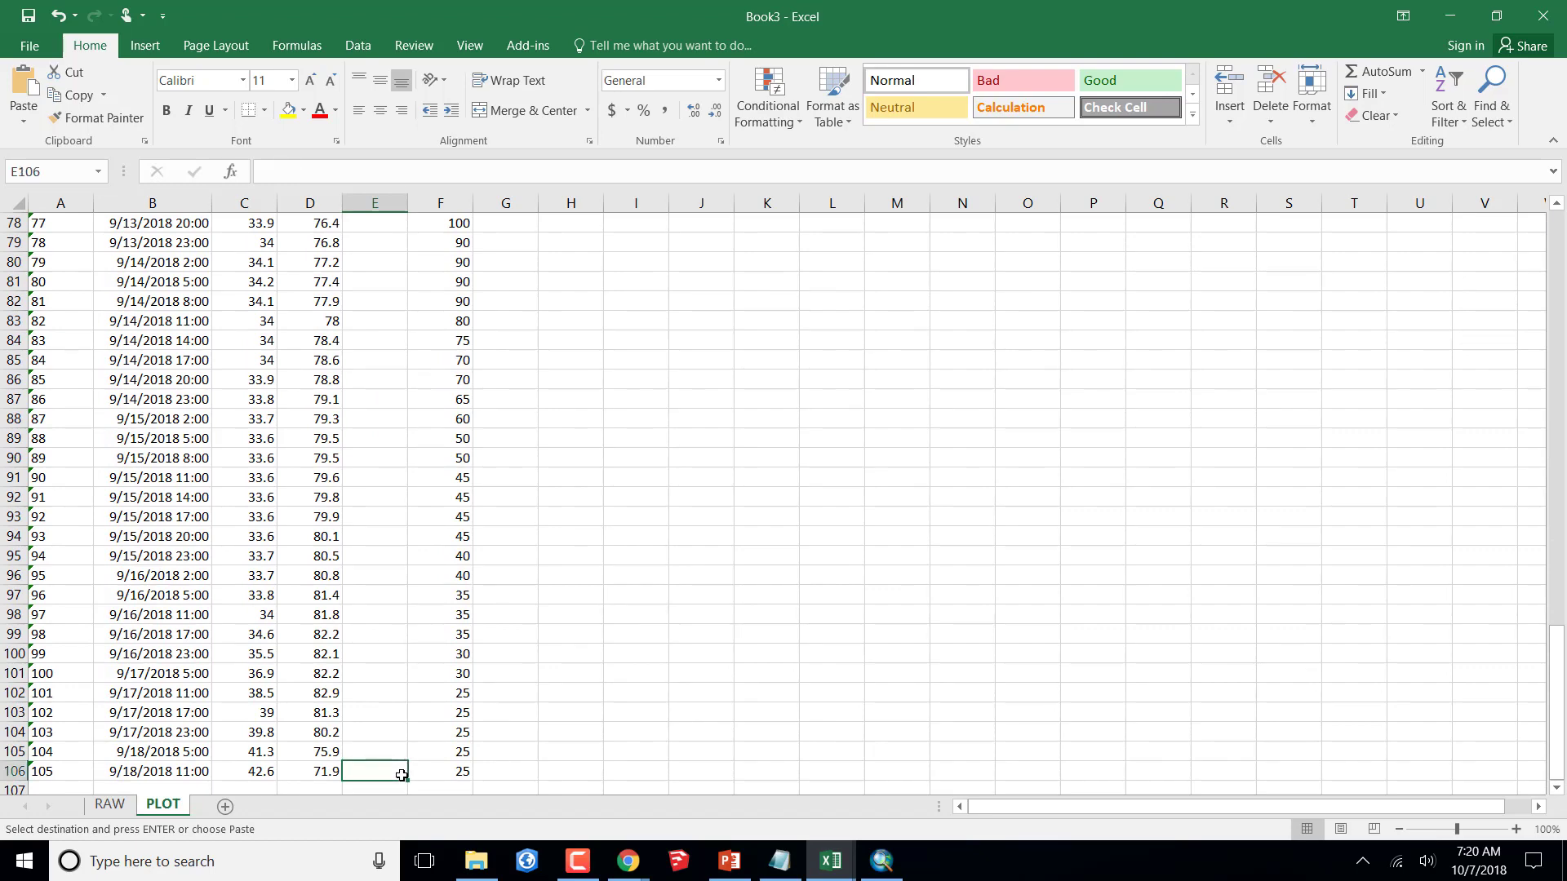
{"action": "left_click_drag", "start_coordinate": [402, 775], "coordinate": [384, 253]}
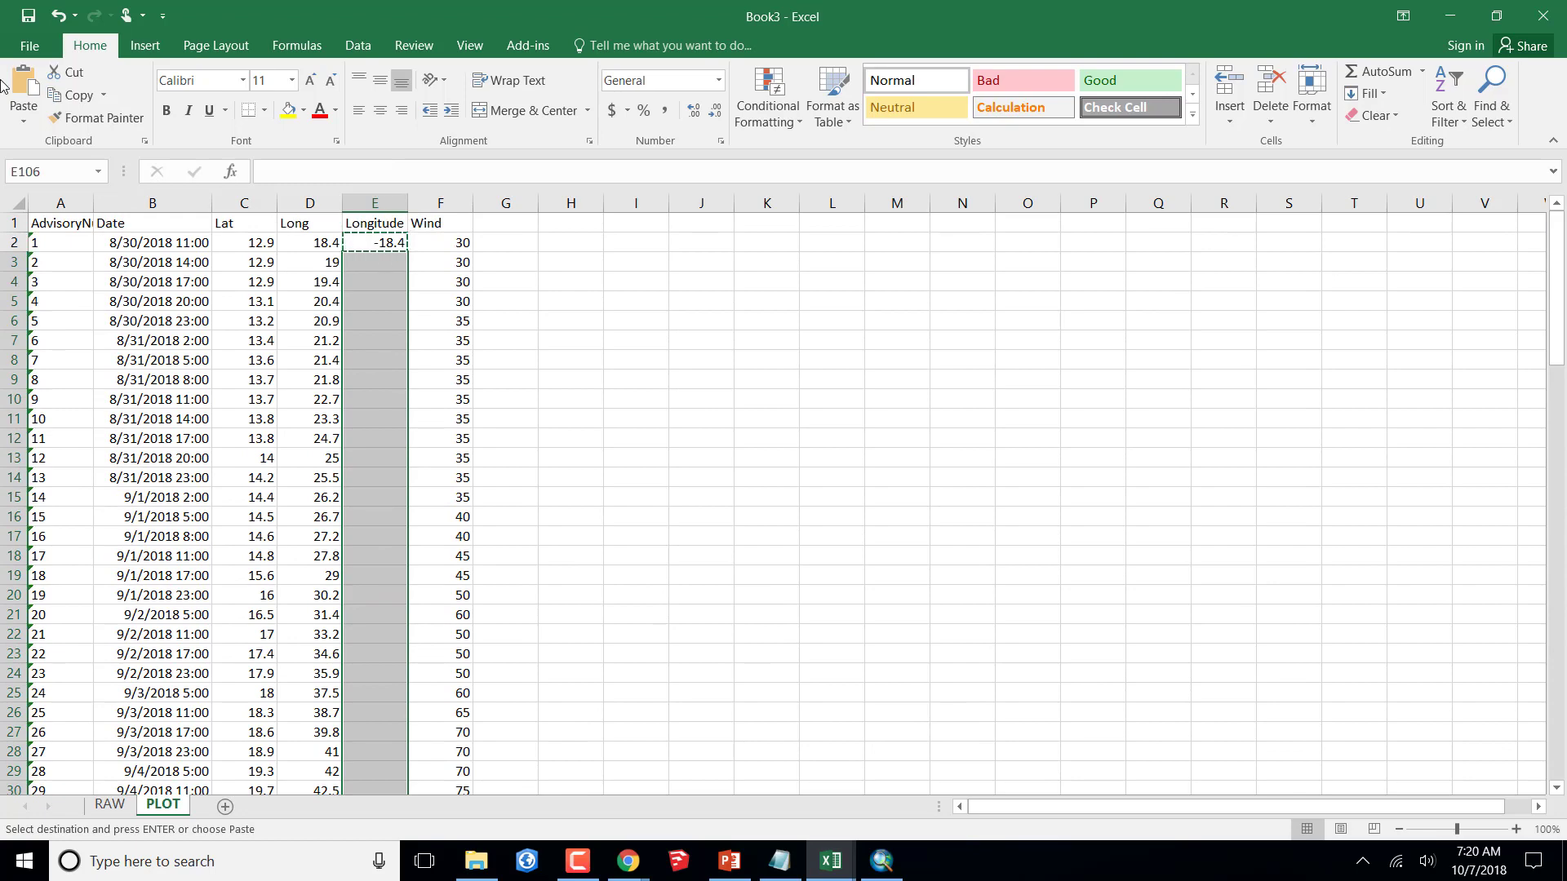
{"action": "left_click", "coordinate": [24, 94]}
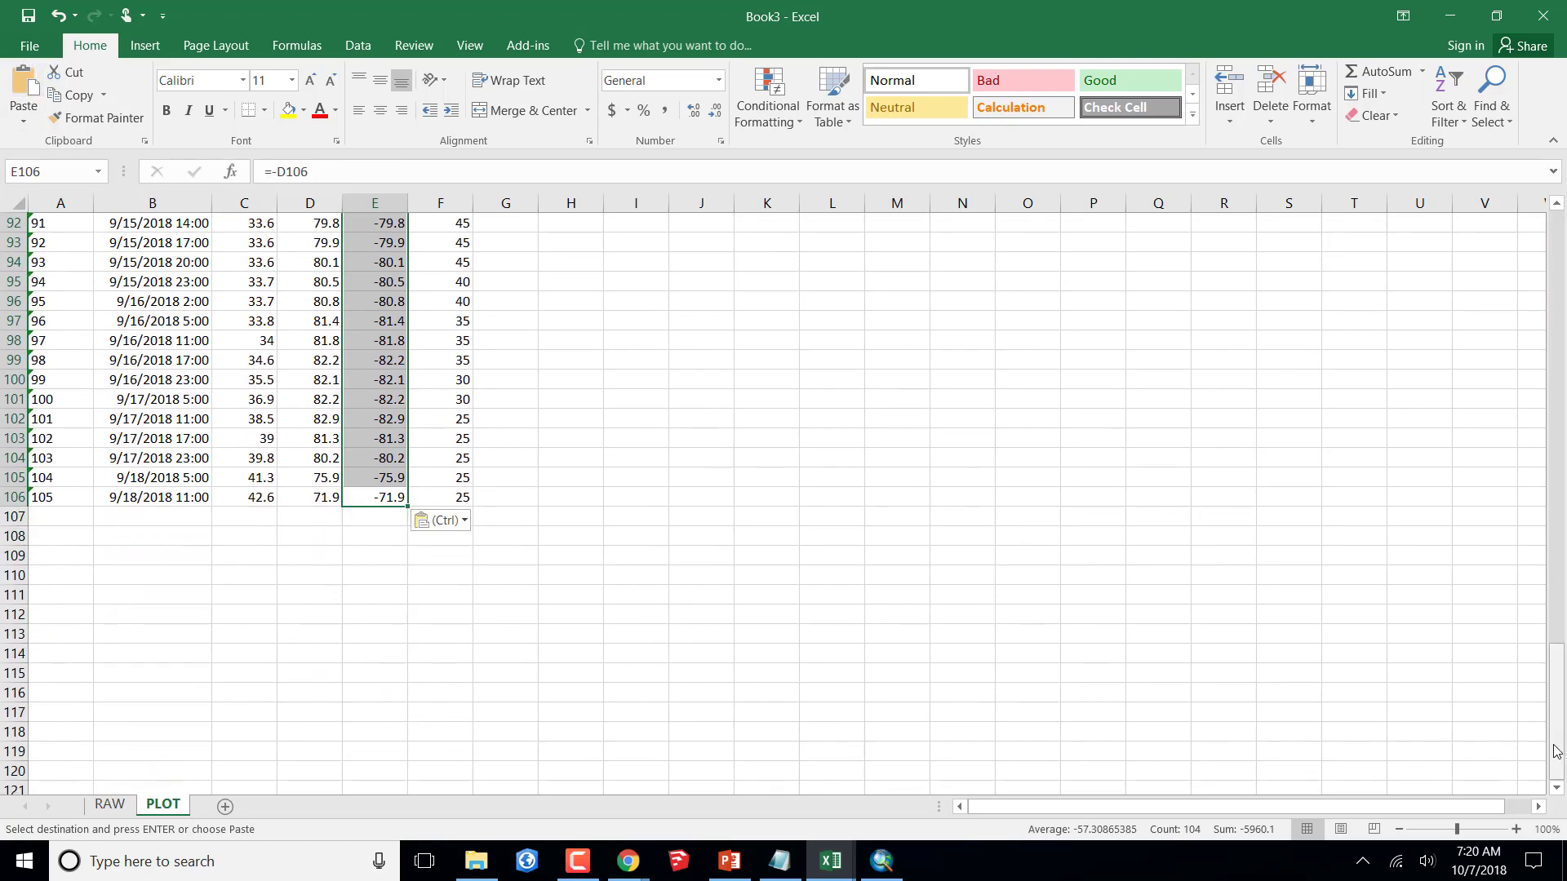
{"action": "left_click", "coordinate": [441, 671]}
- Replace the Longitude formulas in E2 to E106 with their values by copying the range and pasting values only over it
{"action": "left_click", "coordinate": [386, 495]}
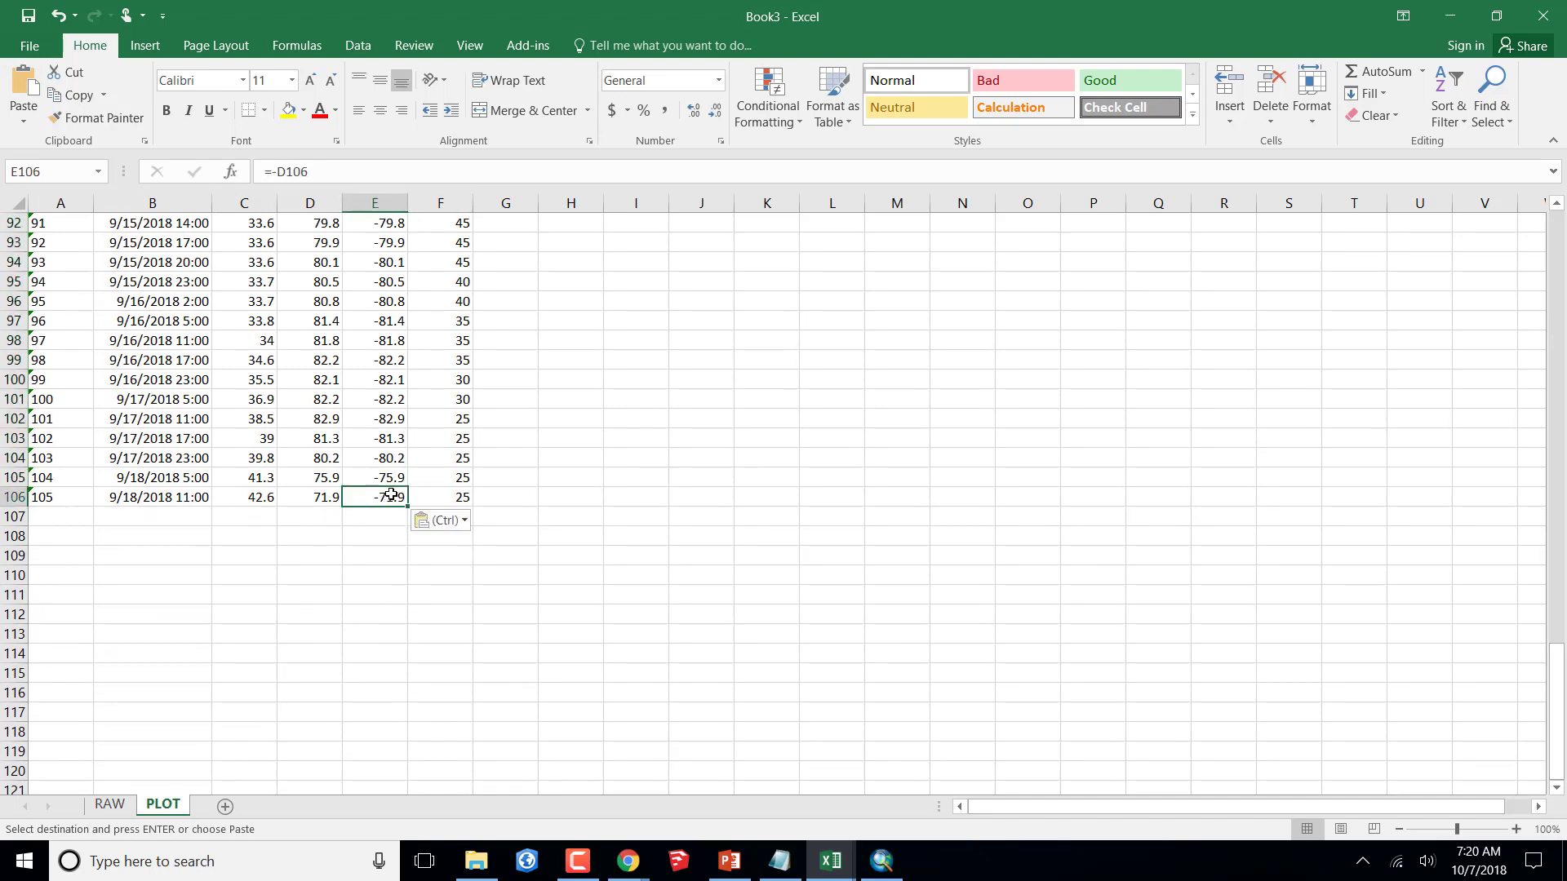
{"action": "left_click_drag", "start_coordinate": [381, 498], "coordinate": [392, 223]}
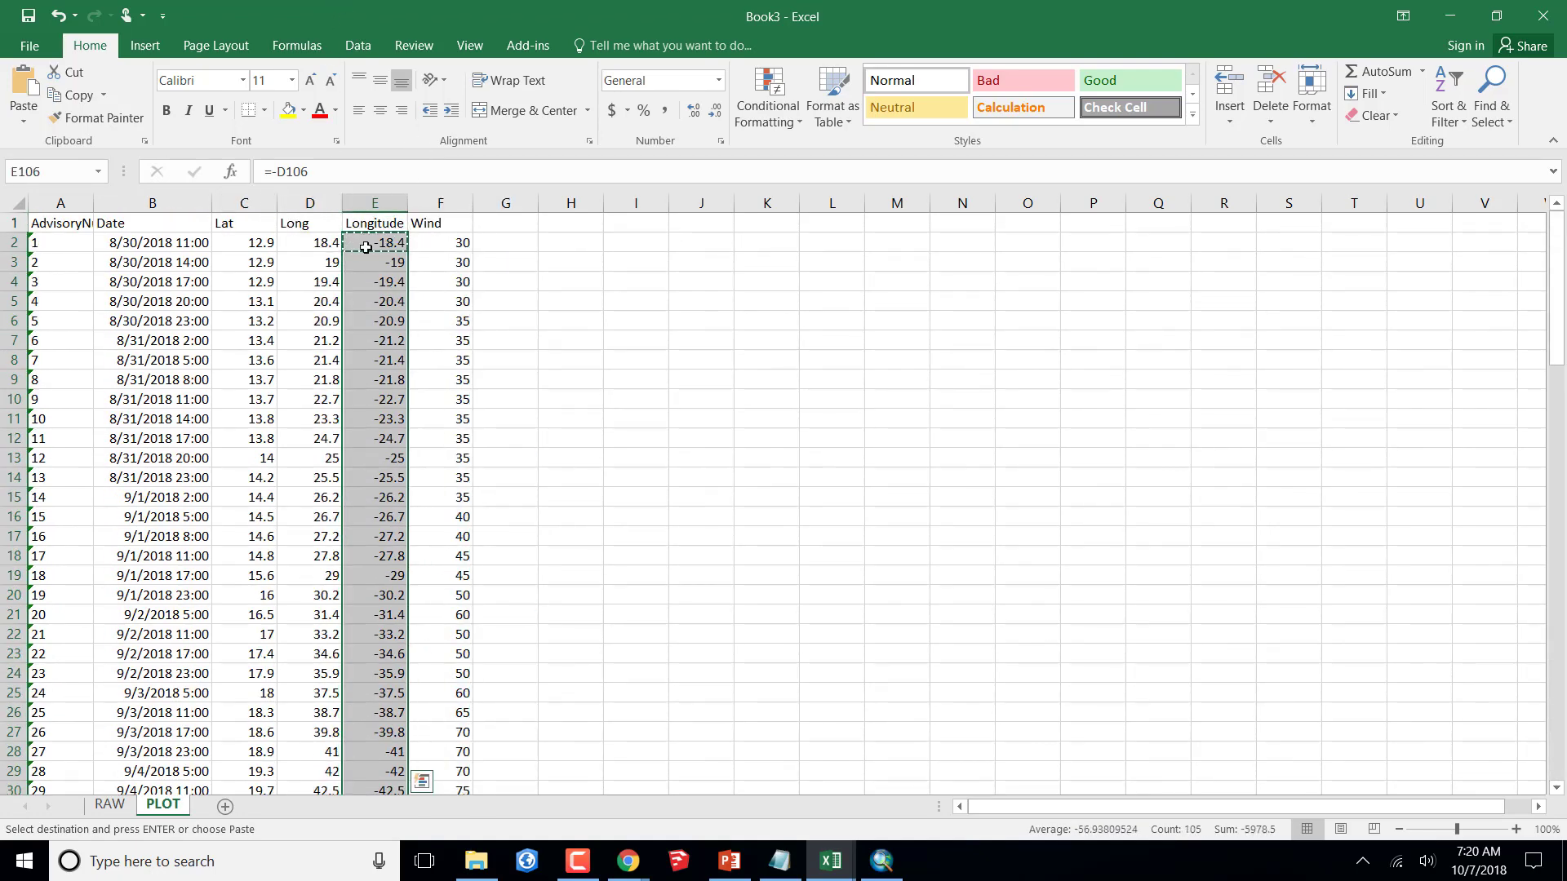
{"action": "right_click", "coordinate": [366, 247]}
{"action": "left_click", "coordinate": [410, 285]}
{"action": "scroll", "coordinate": [404, 327], "scroll_direction": "down", "scroll_amount": 20}
{"action": "scroll", "coordinate": [390, 604], "scroll_direction": "up", "scroll_amount": 20}
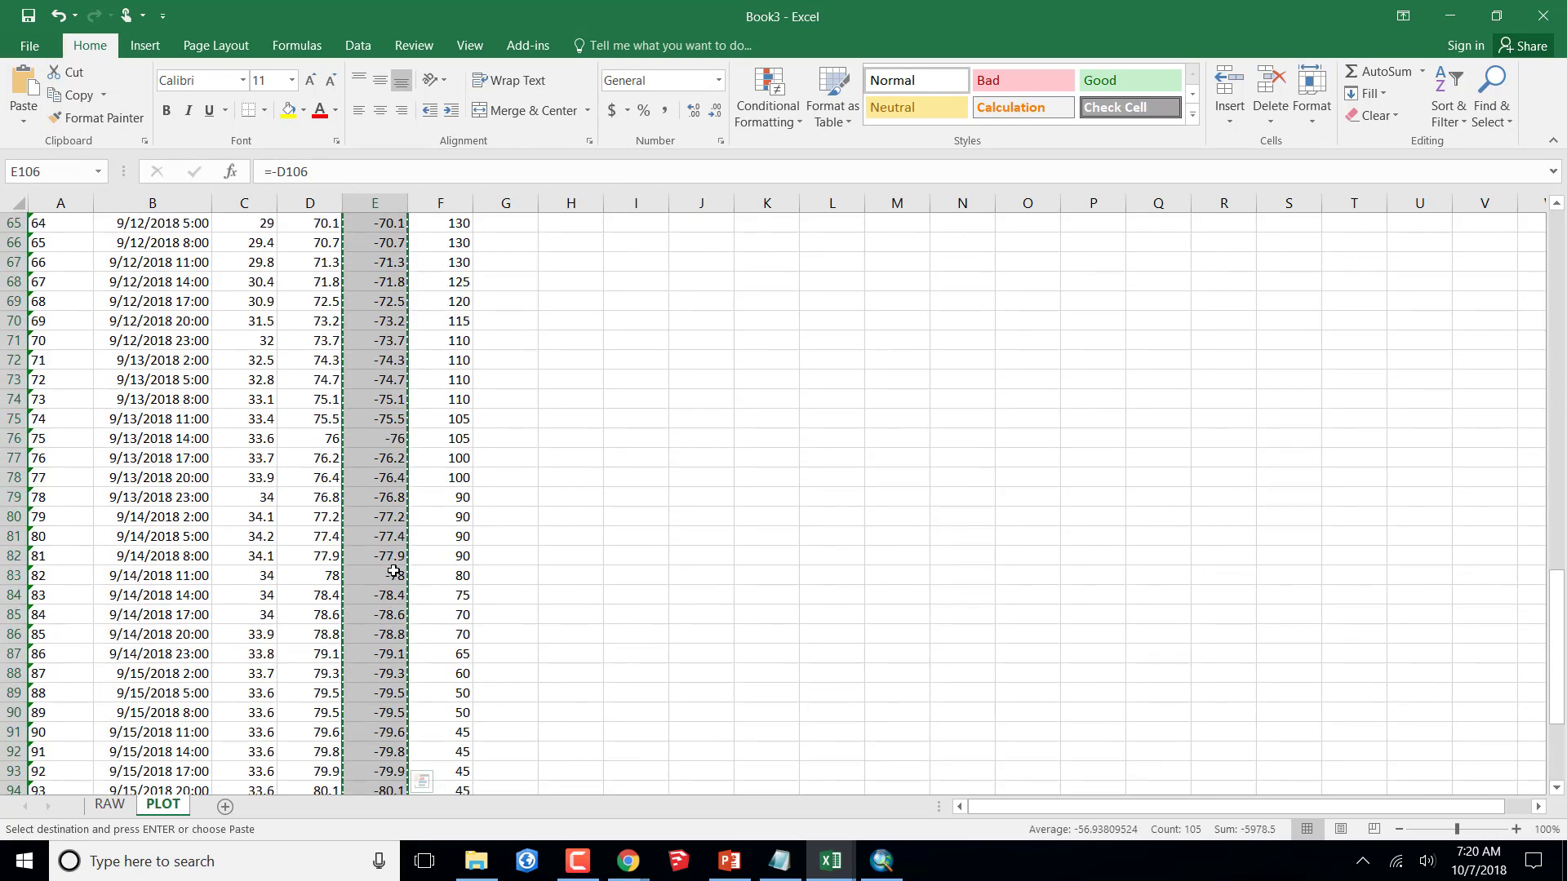
{"action": "scroll", "coordinate": [364, 309], "scroll_direction": "up", "scroll_amount": 6}
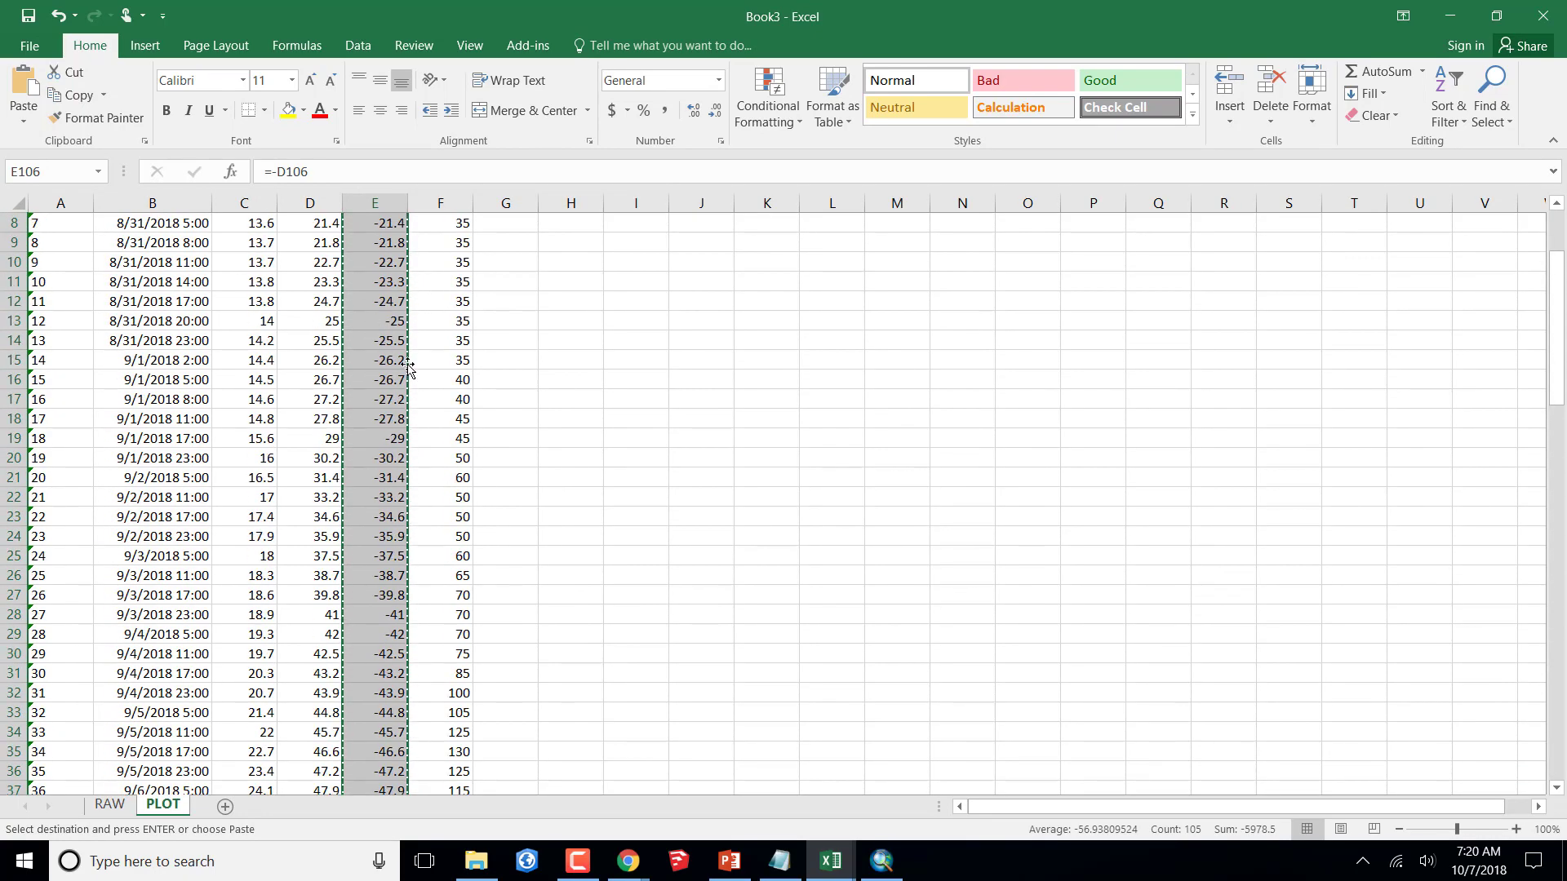
{"action": "left_click", "coordinate": [366, 241]}
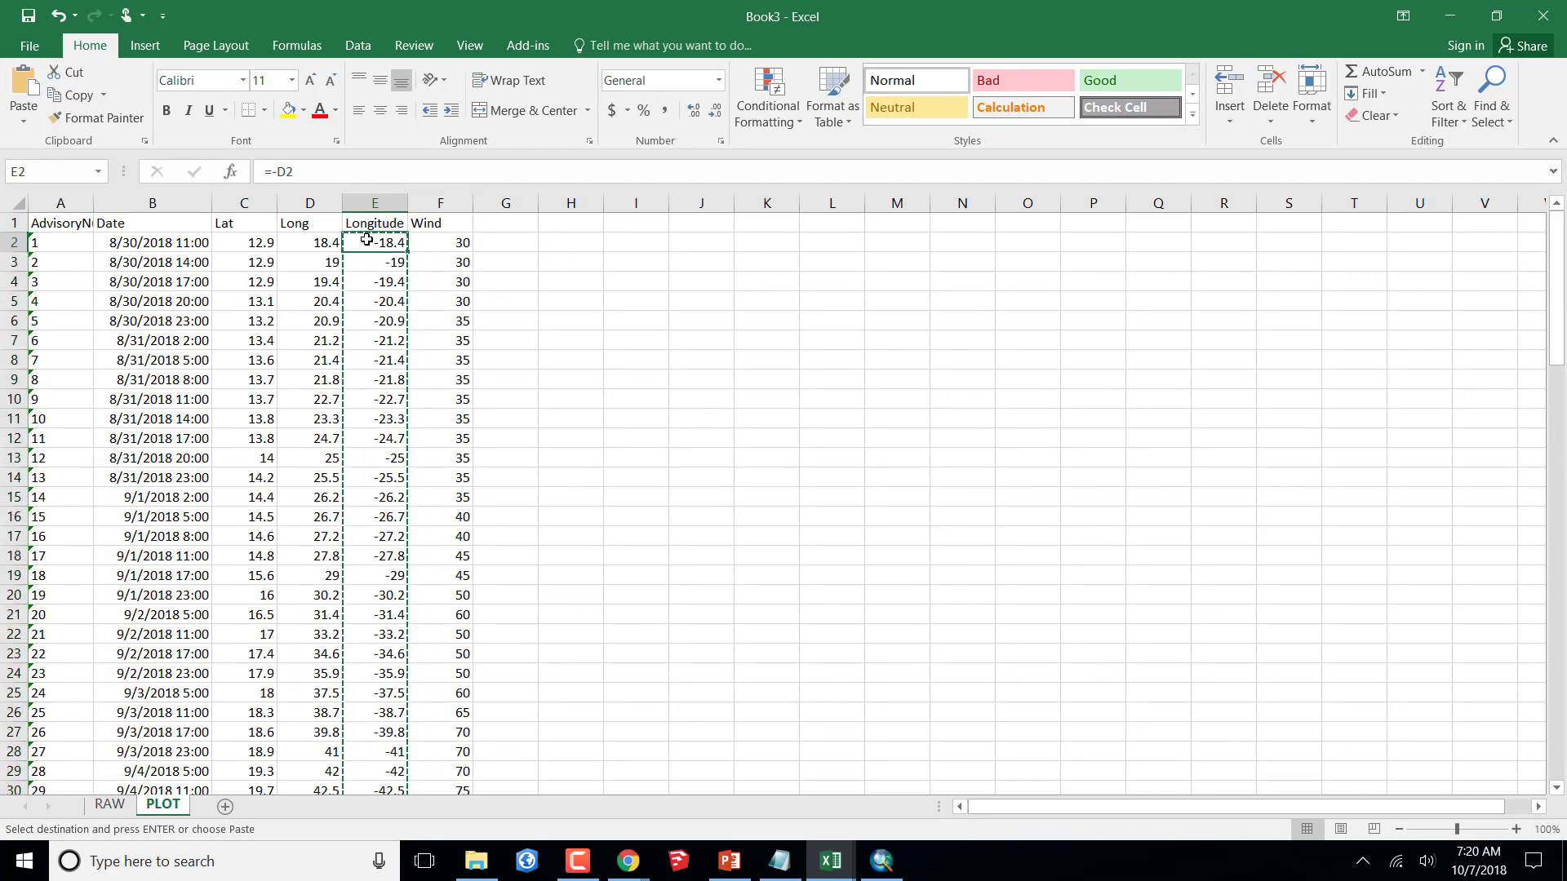
{"action": "right_click", "coordinate": [367, 241]}
{"action": "left_click", "coordinate": [408, 328]}
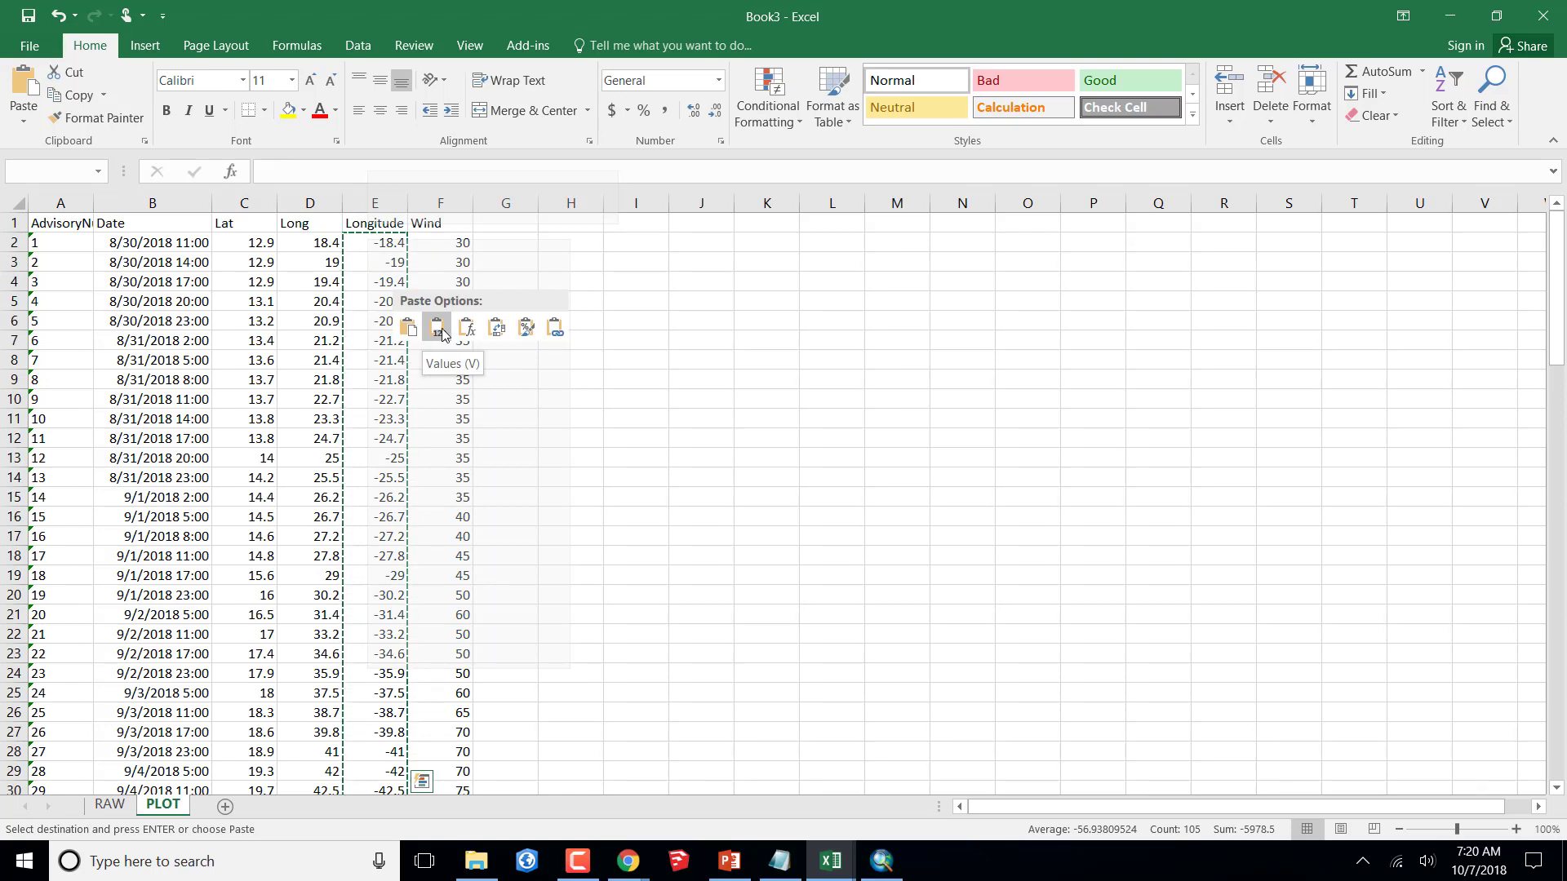
{"action": "left_click", "coordinate": [834, 415]}
- Check the contents of the Longitude cells from E2 to E9, end the copy mode and review the remaining records
{"action": "left_click", "coordinate": [392, 247]}
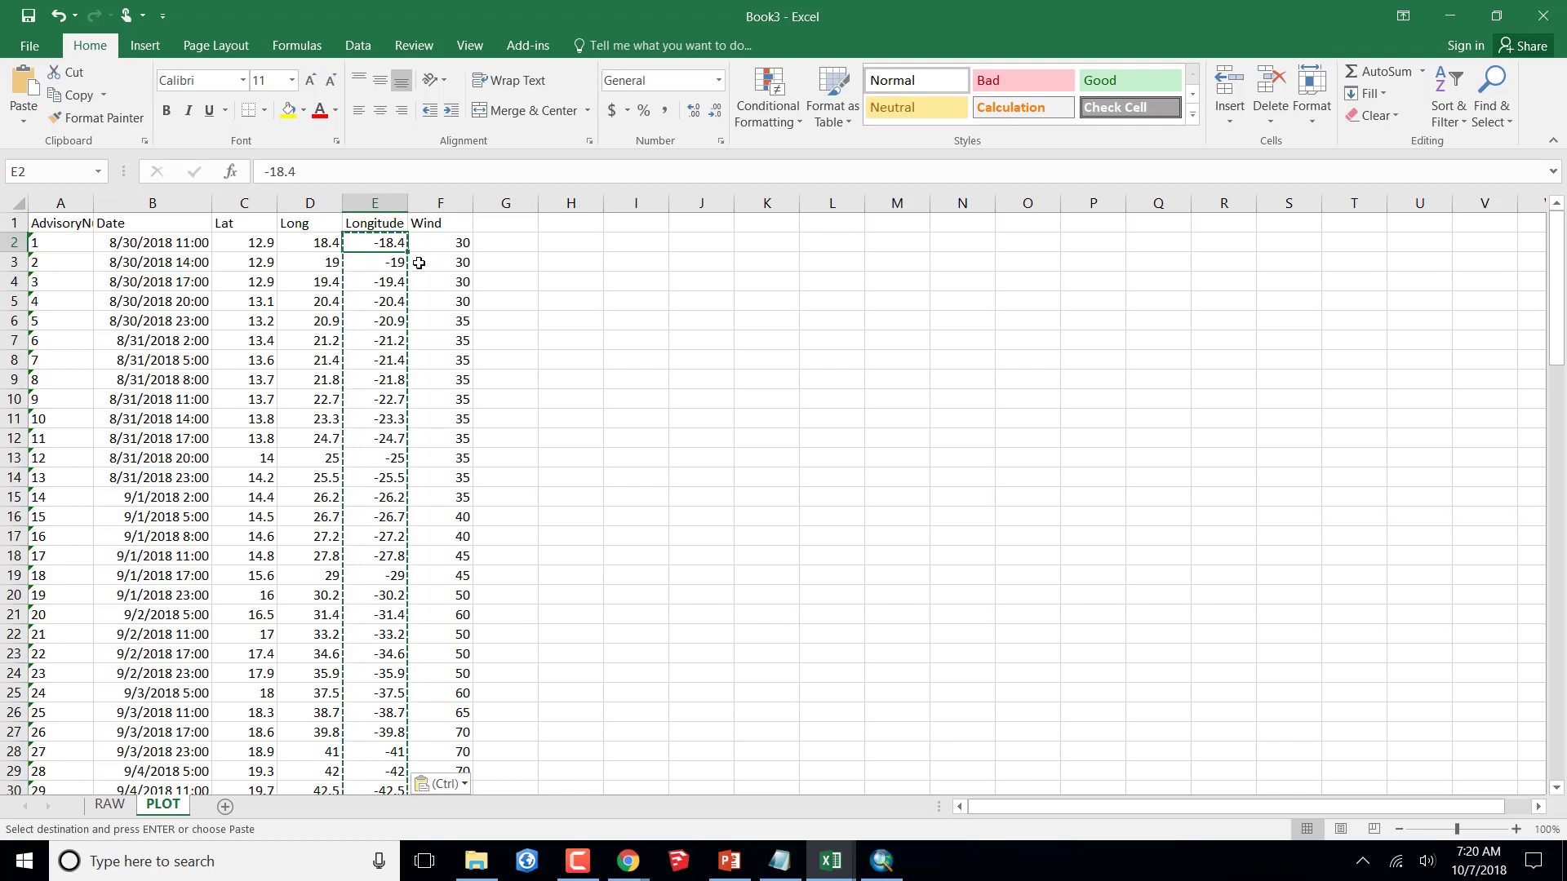
{"action": "key", "text": "Down"}
{"action": "key", "text": "Down"}
{"action": "key", "text": "Down"}
{"action": "key", "text": "Down"}
{"action": "key", "text": "Down"}
{"action": "key", "text": "Down"}
{"action": "key", "text": "Down"}
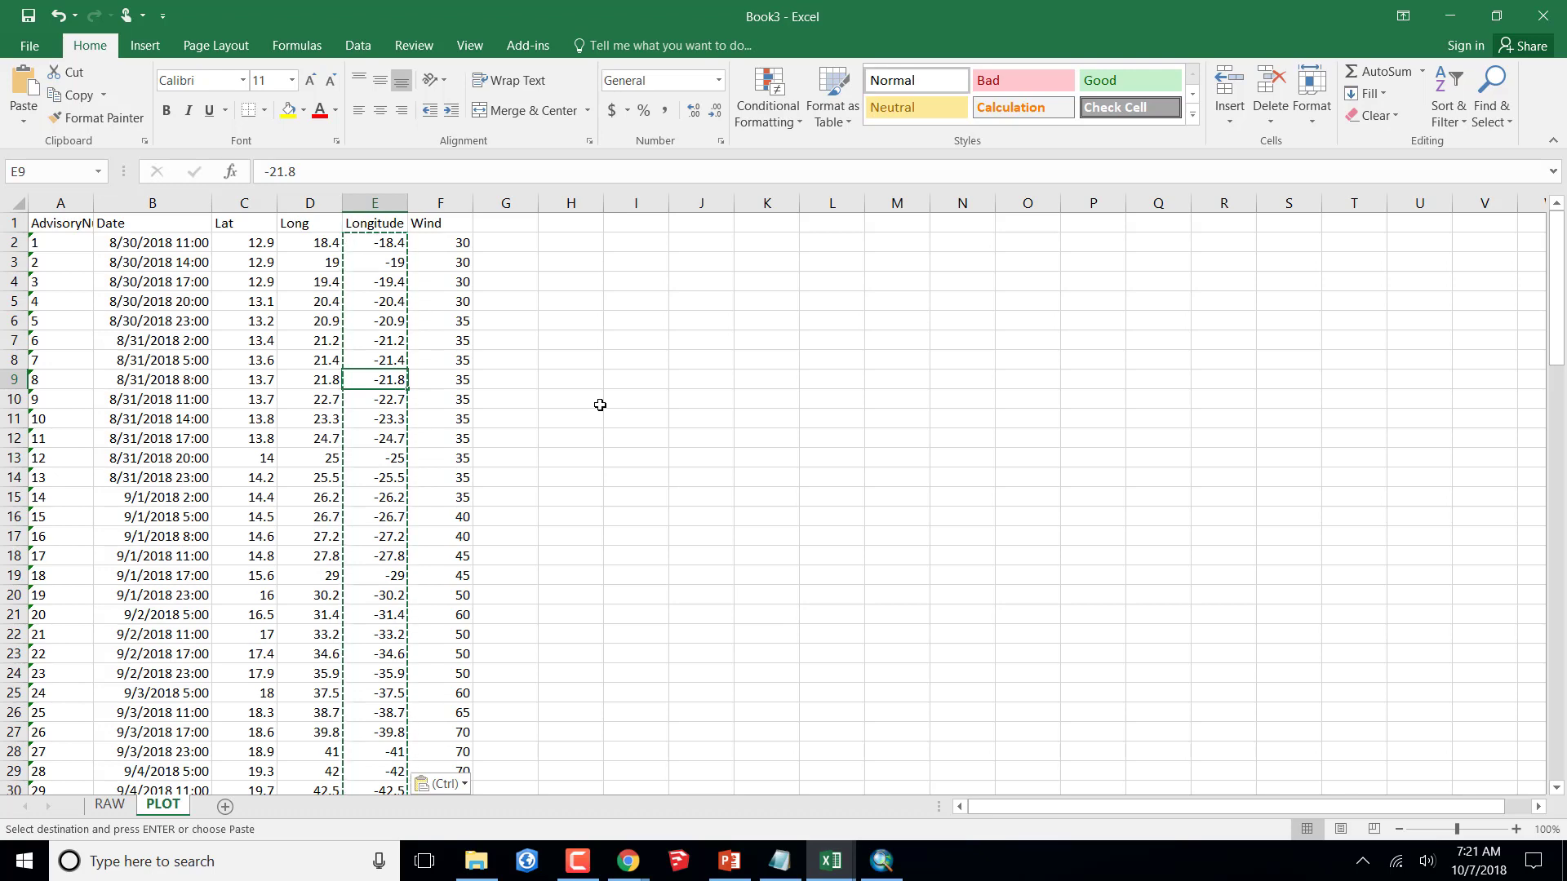
{"action": "key", "text": "Escape"}
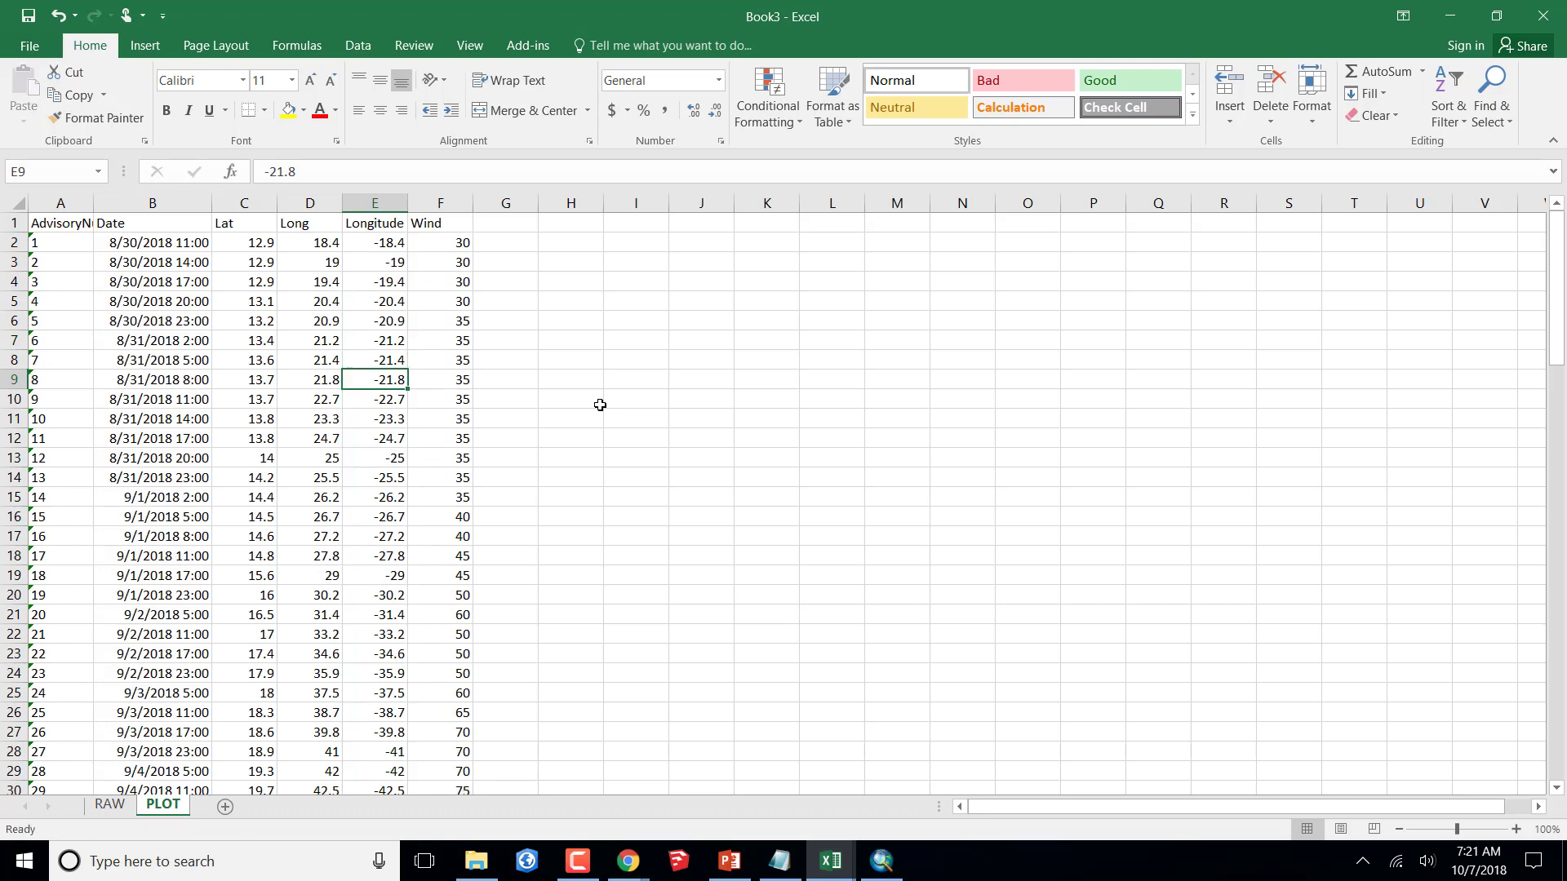
{"action": "scroll", "coordinate": [695, 419], "scroll_direction": "down", "scroll_amount": 5}
{"action": "scroll", "coordinate": [696, 412], "scroll_direction": "down", "scroll_amount": 6}
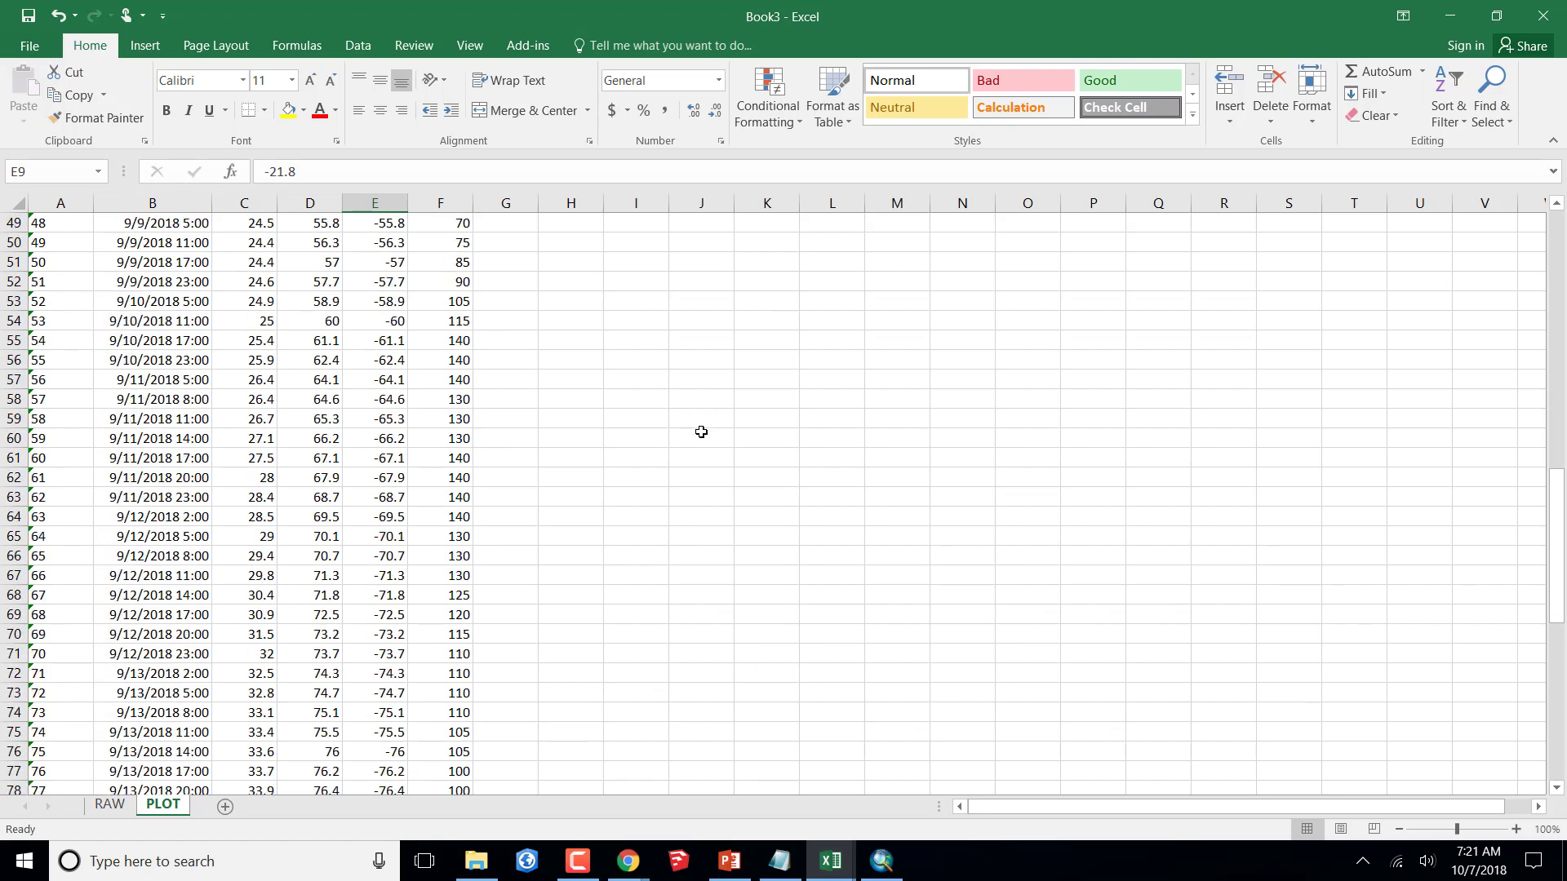
{"action": "scroll", "coordinate": [703, 430], "scroll_direction": "up", "scroll_amount": 5}
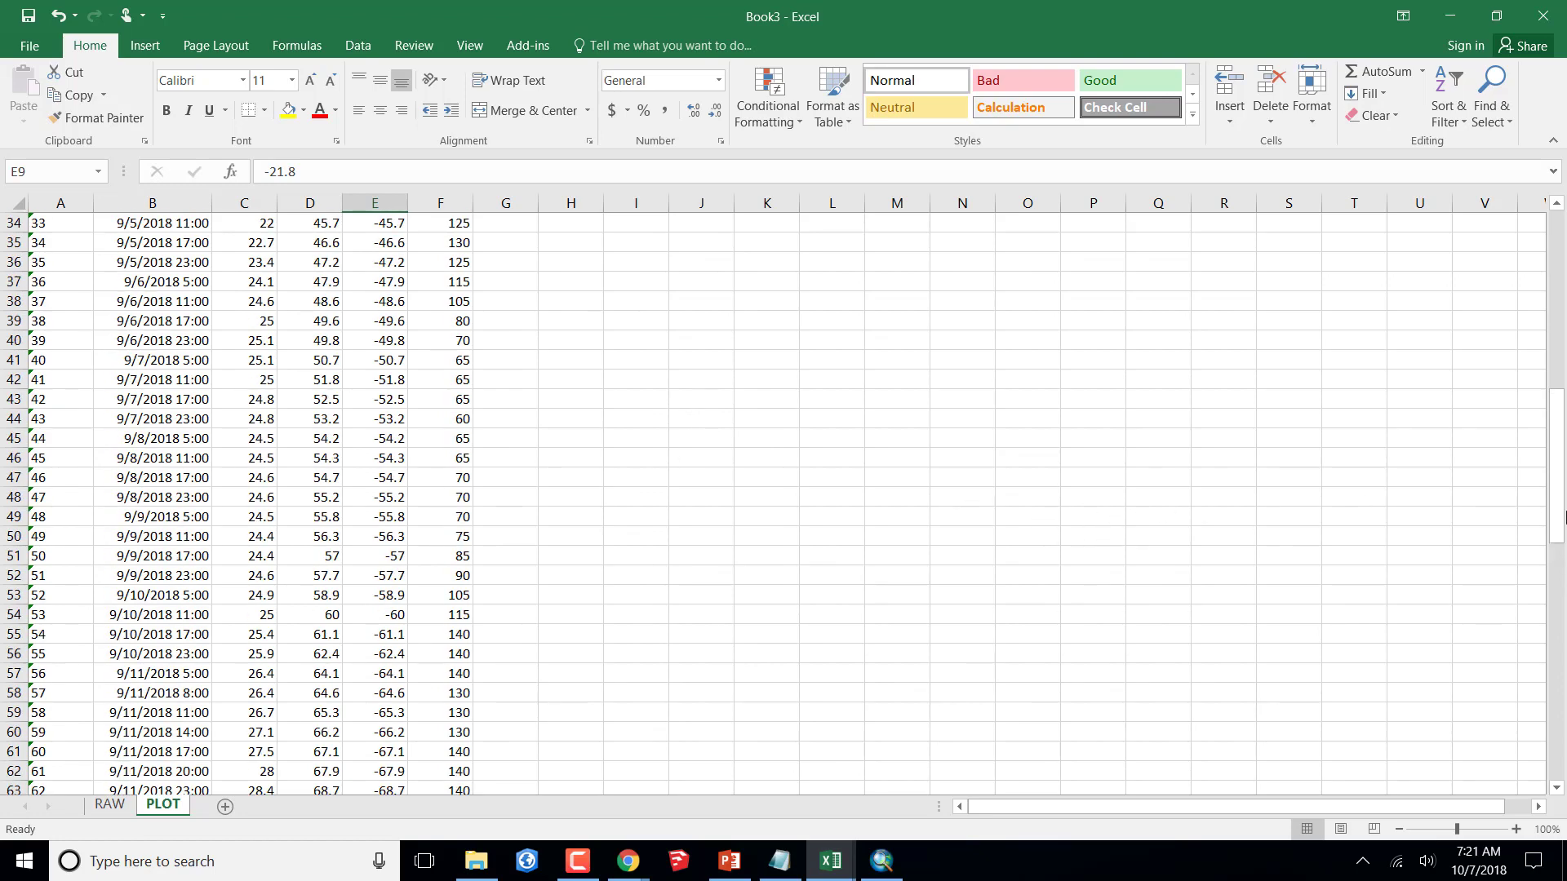
{"action": "left_click_drag", "start_coordinate": [1557, 514], "coordinate": [1555, 270]}
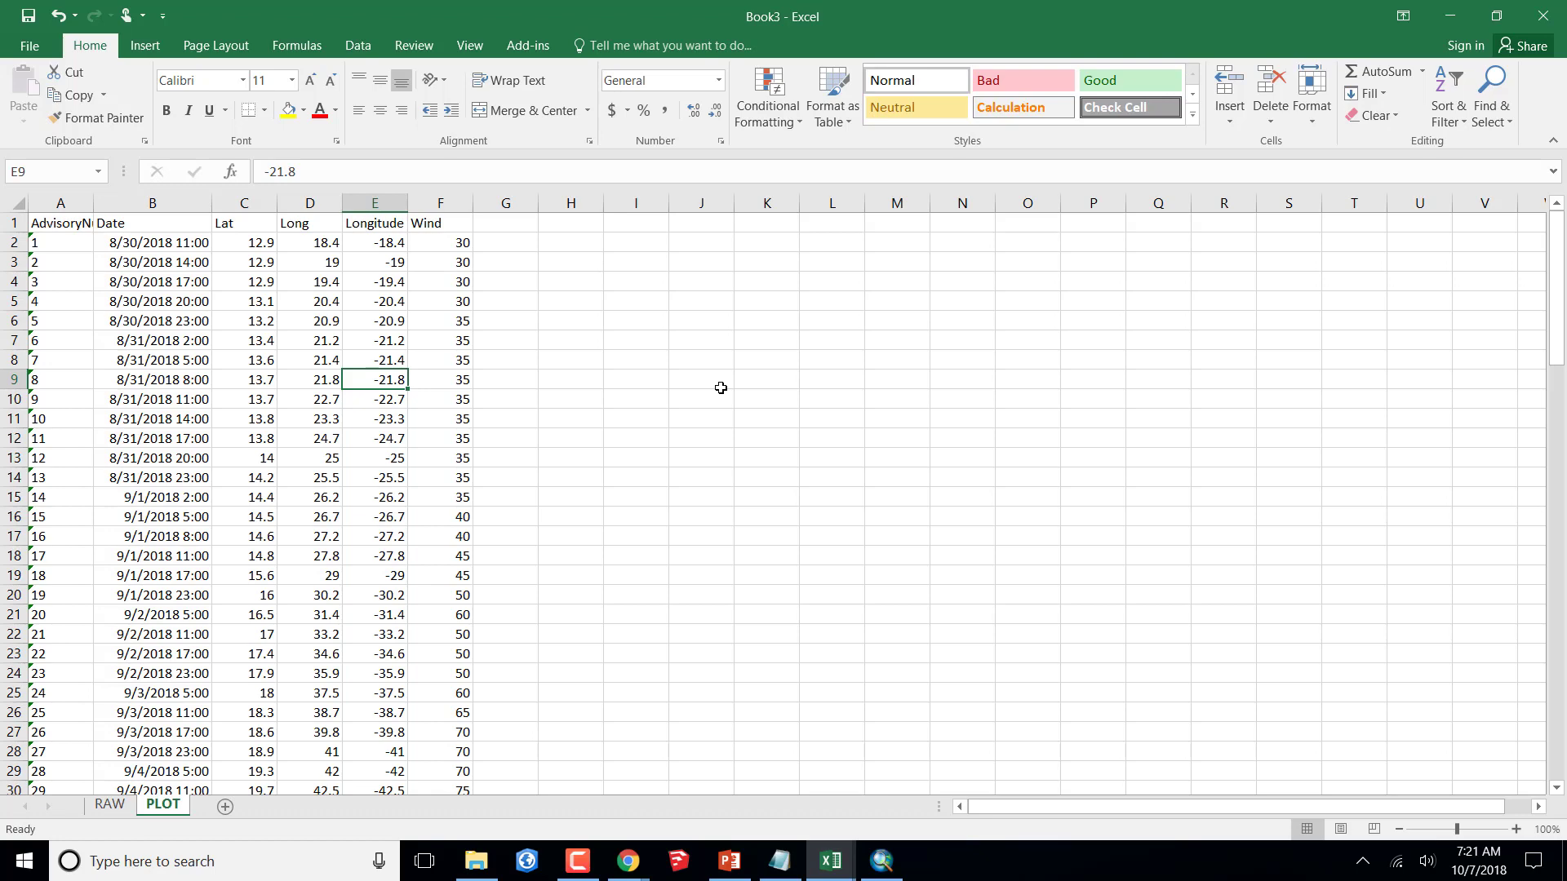
- Switch to ArcMap and create a new map from the Blank Map template
{"action": "left_click", "coordinate": [883, 863]}
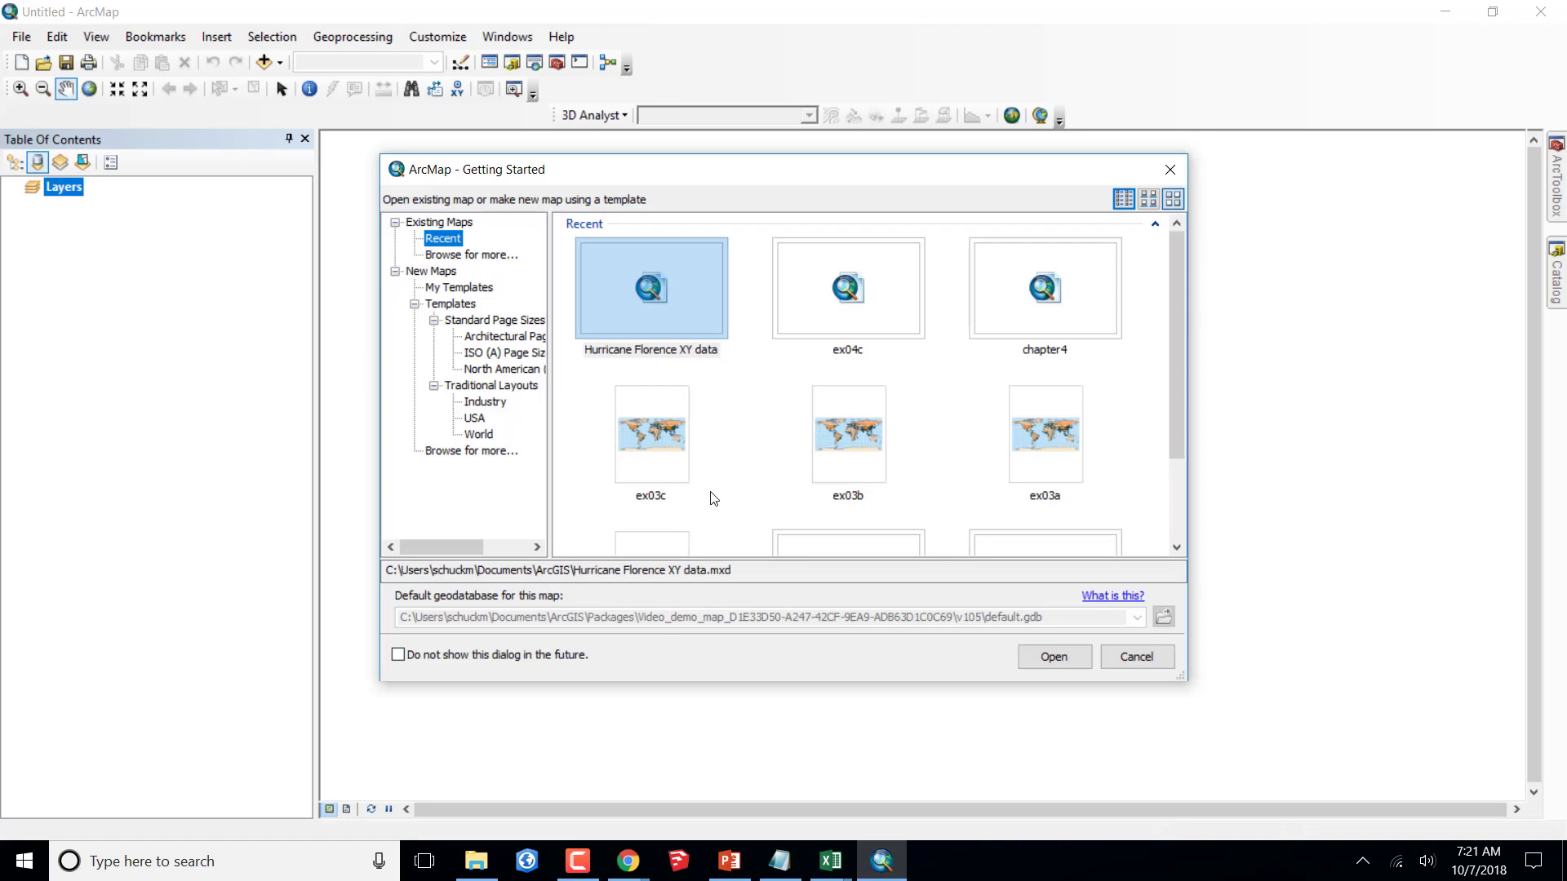
{"action": "left_click", "coordinate": [433, 271]}
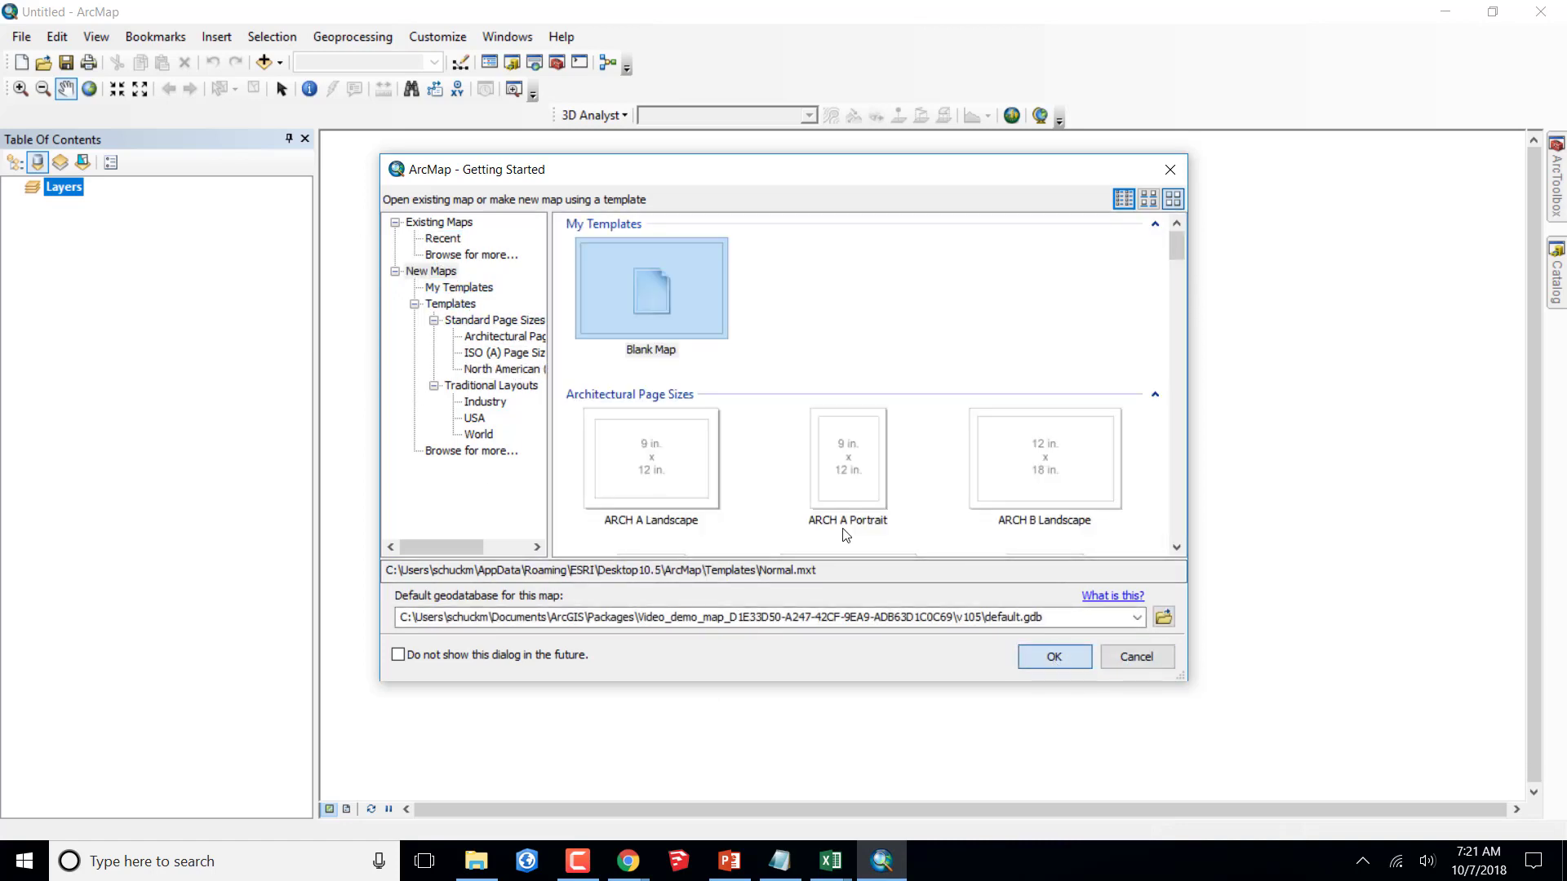
{"action": "left_click", "coordinate": [1057, 663]}
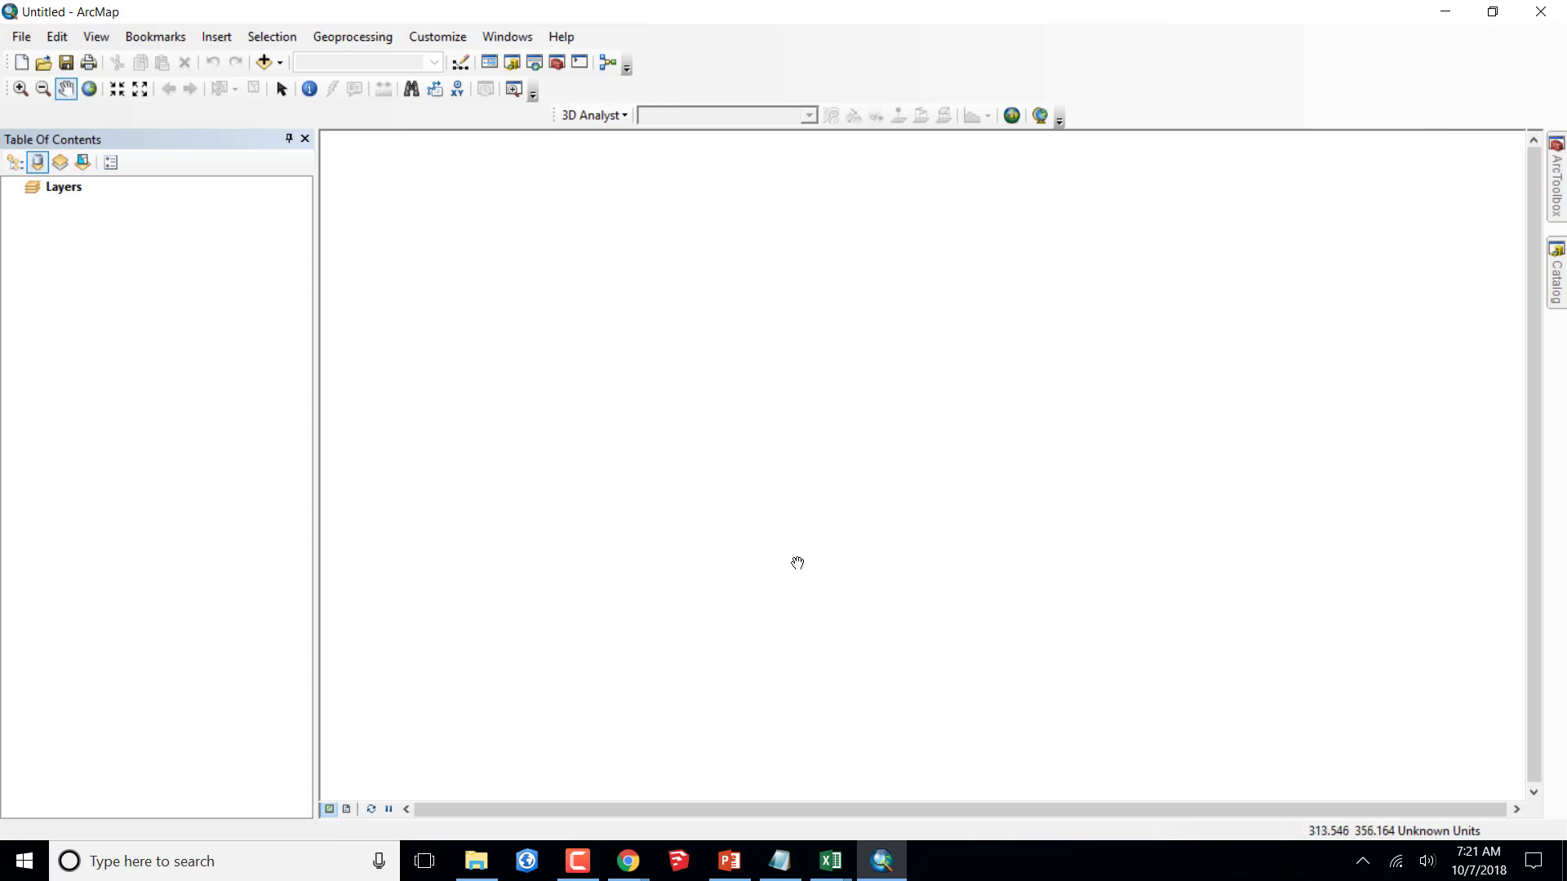
- Search ArcGIS Online for Ocean Basemap (mature support) and add that basemap to the map
{"action": "left_click", "coordinate": [280, 62]}
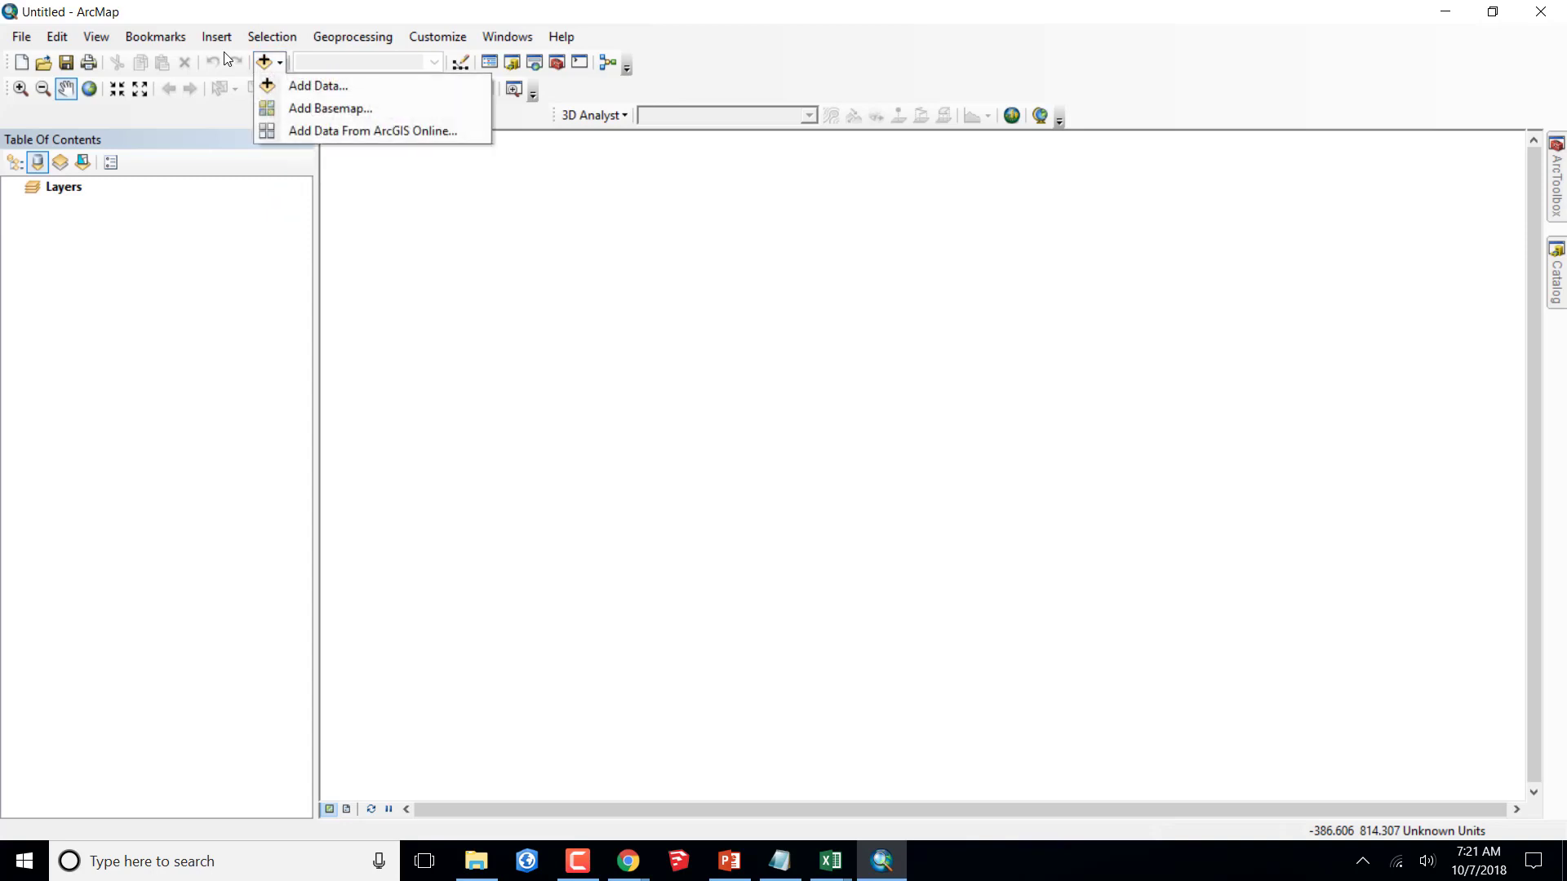
{"action": "left_click", "coordinate": [298, 130]}
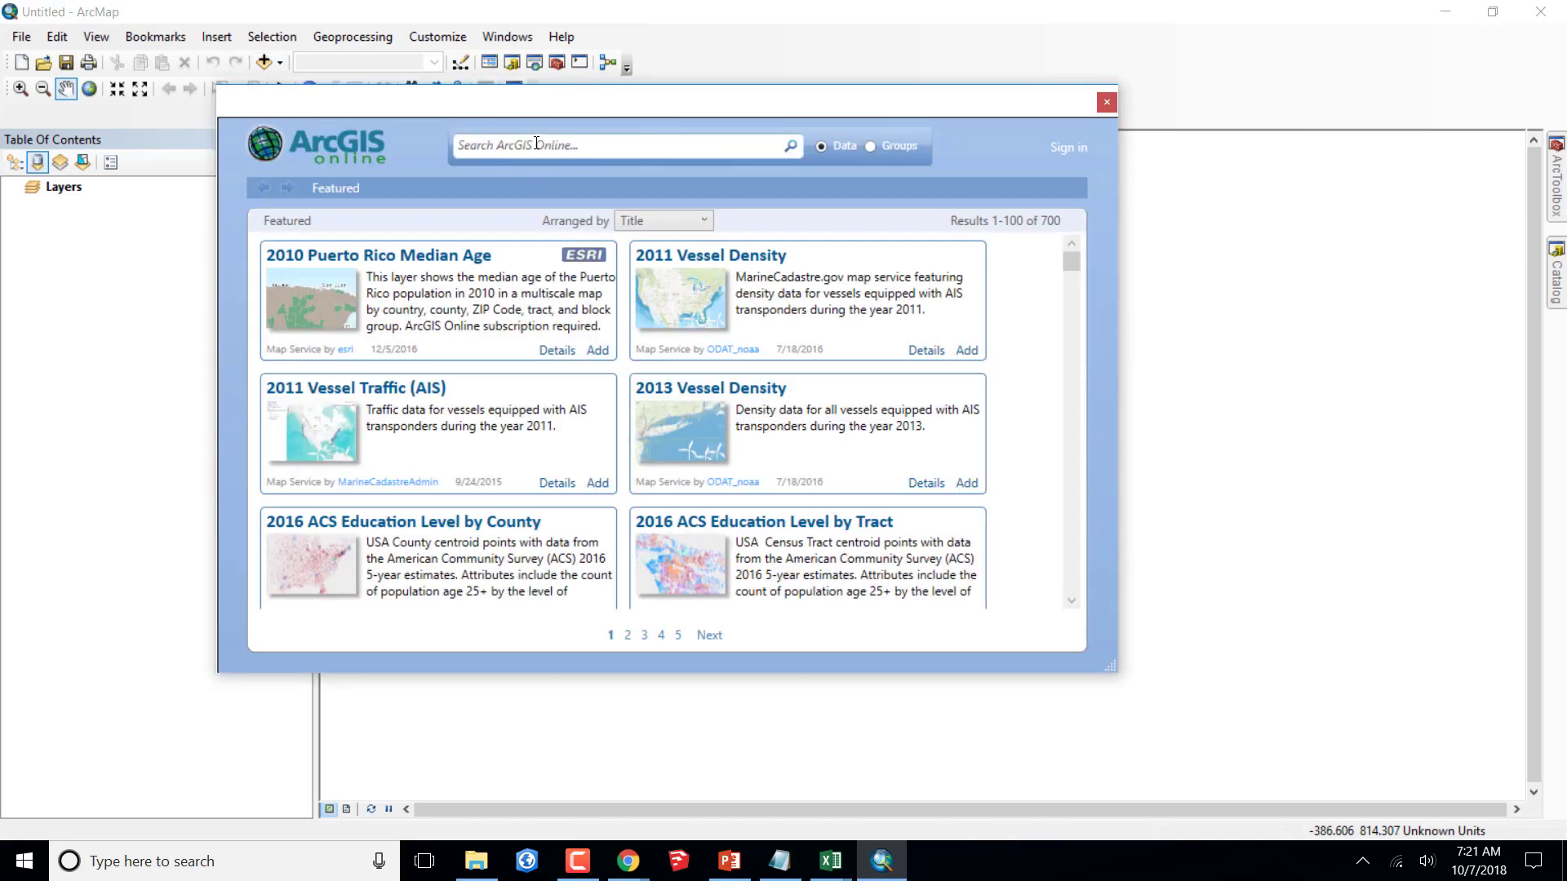
{"action": "left_click", "coordinate": [536, 145]}
{"action": "type", "text": "Ocean Basemap (mature support)"}
{"action": "key", "text": "Return"}
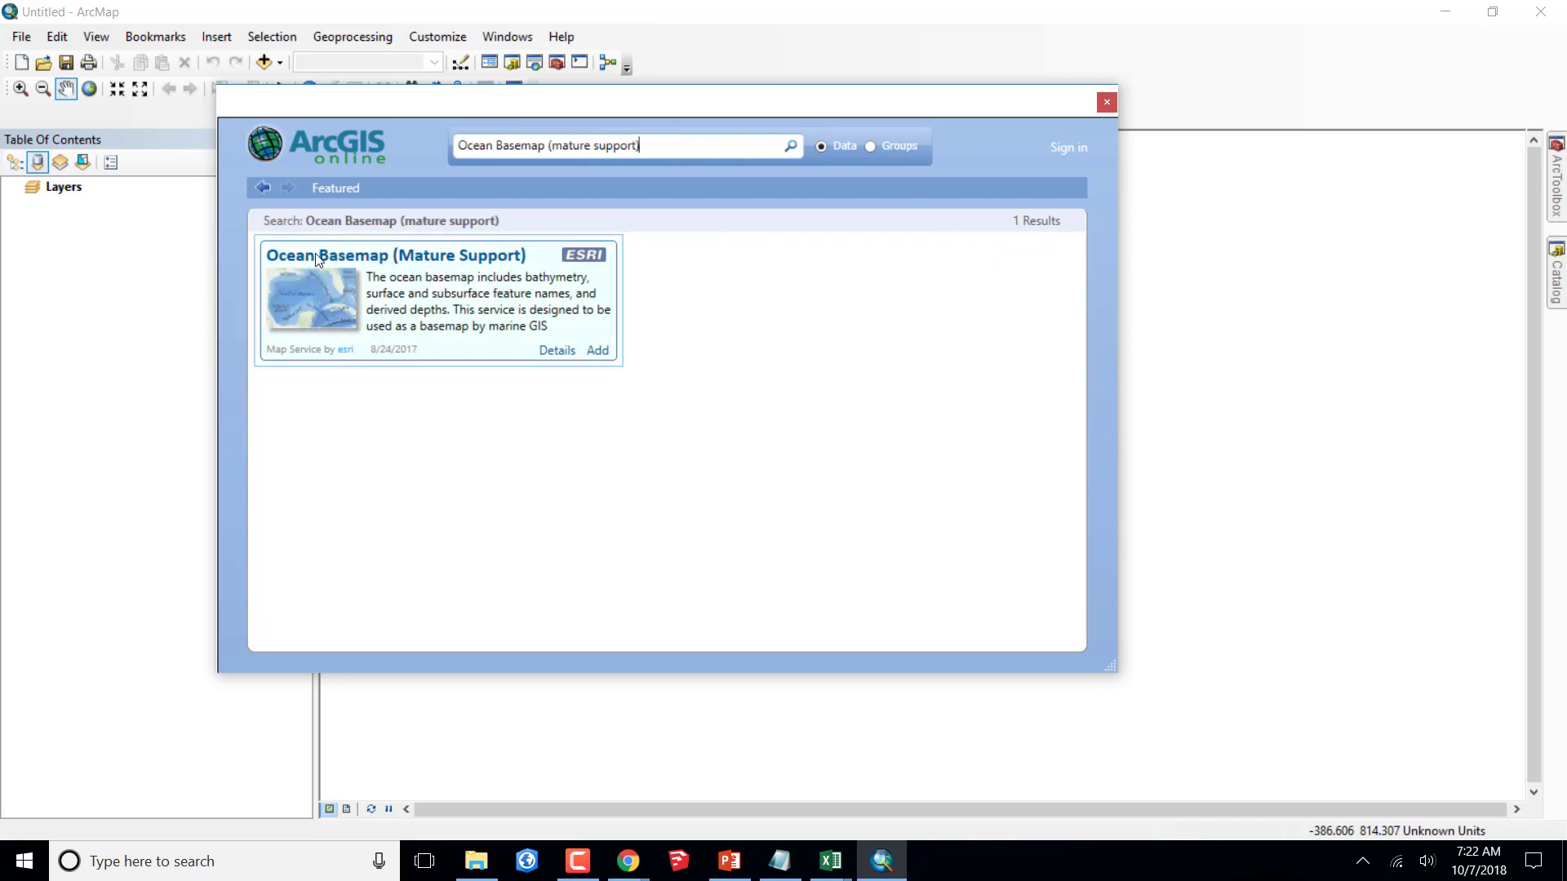
{"action": "left_click", "coordinate": [598, 351]}
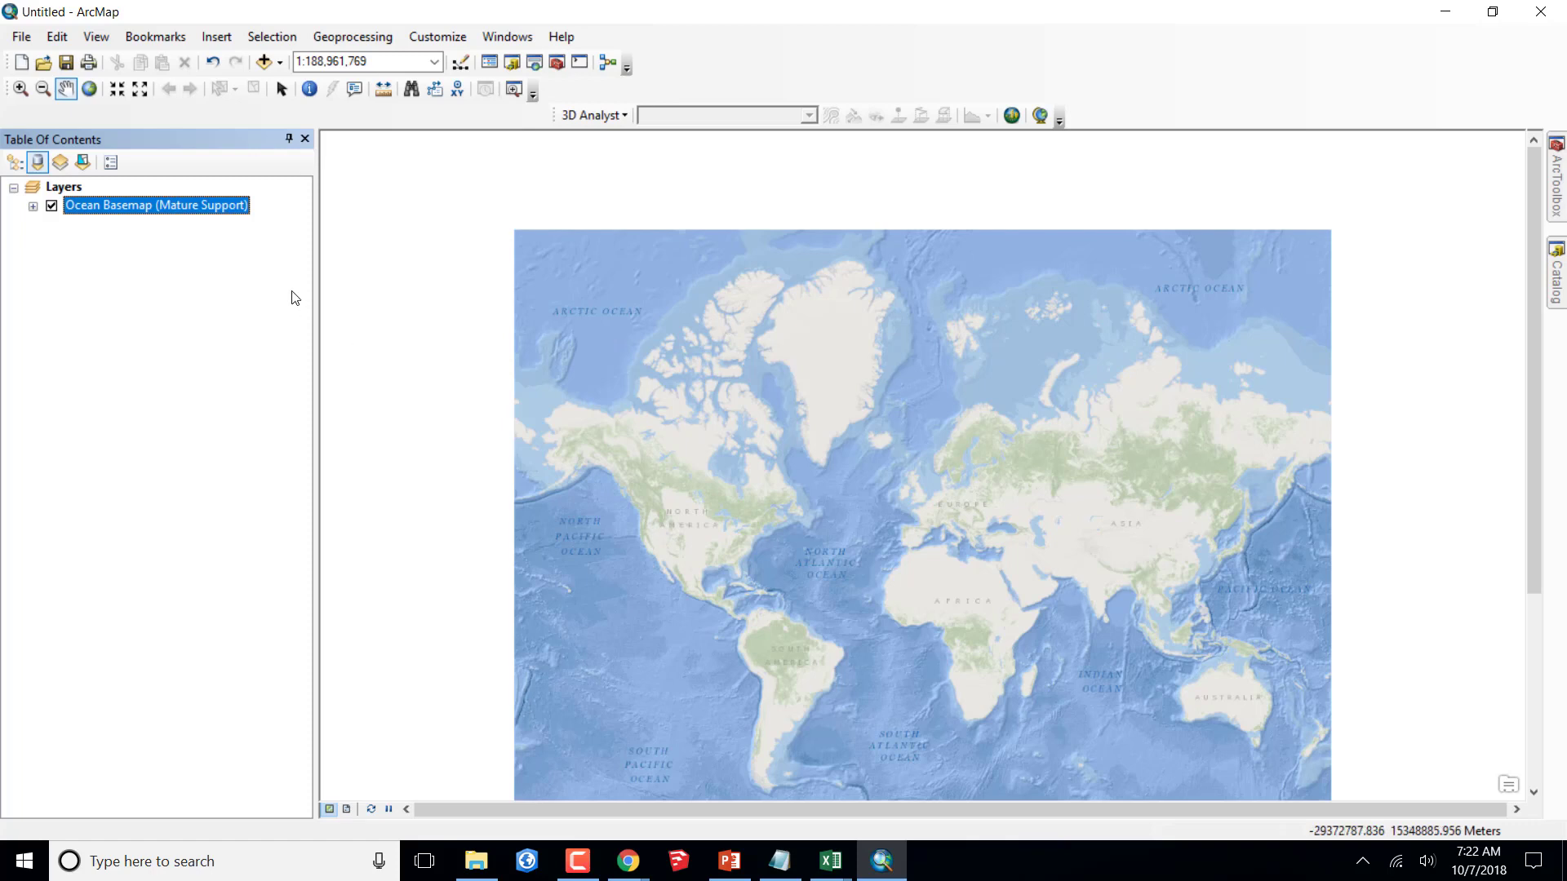
- Examine the coordinate system in the source properties of the Ocean Basemap layer and close them without changes
{"action": "right_click", "coordinate": [160, 208]}
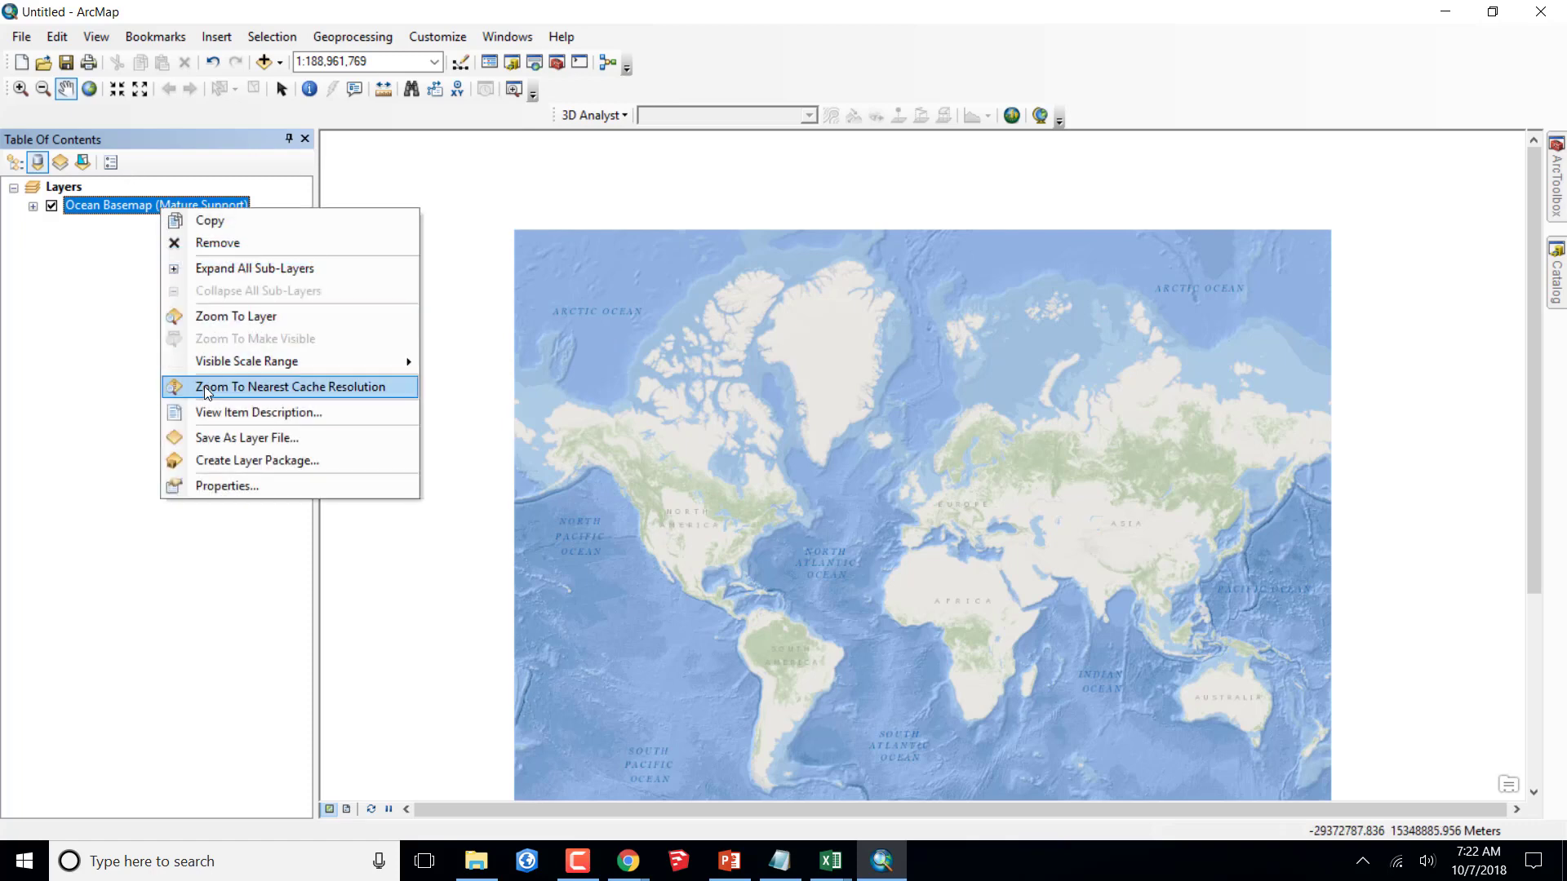
{"action": "left_click", "coordinate": [226, 487]}
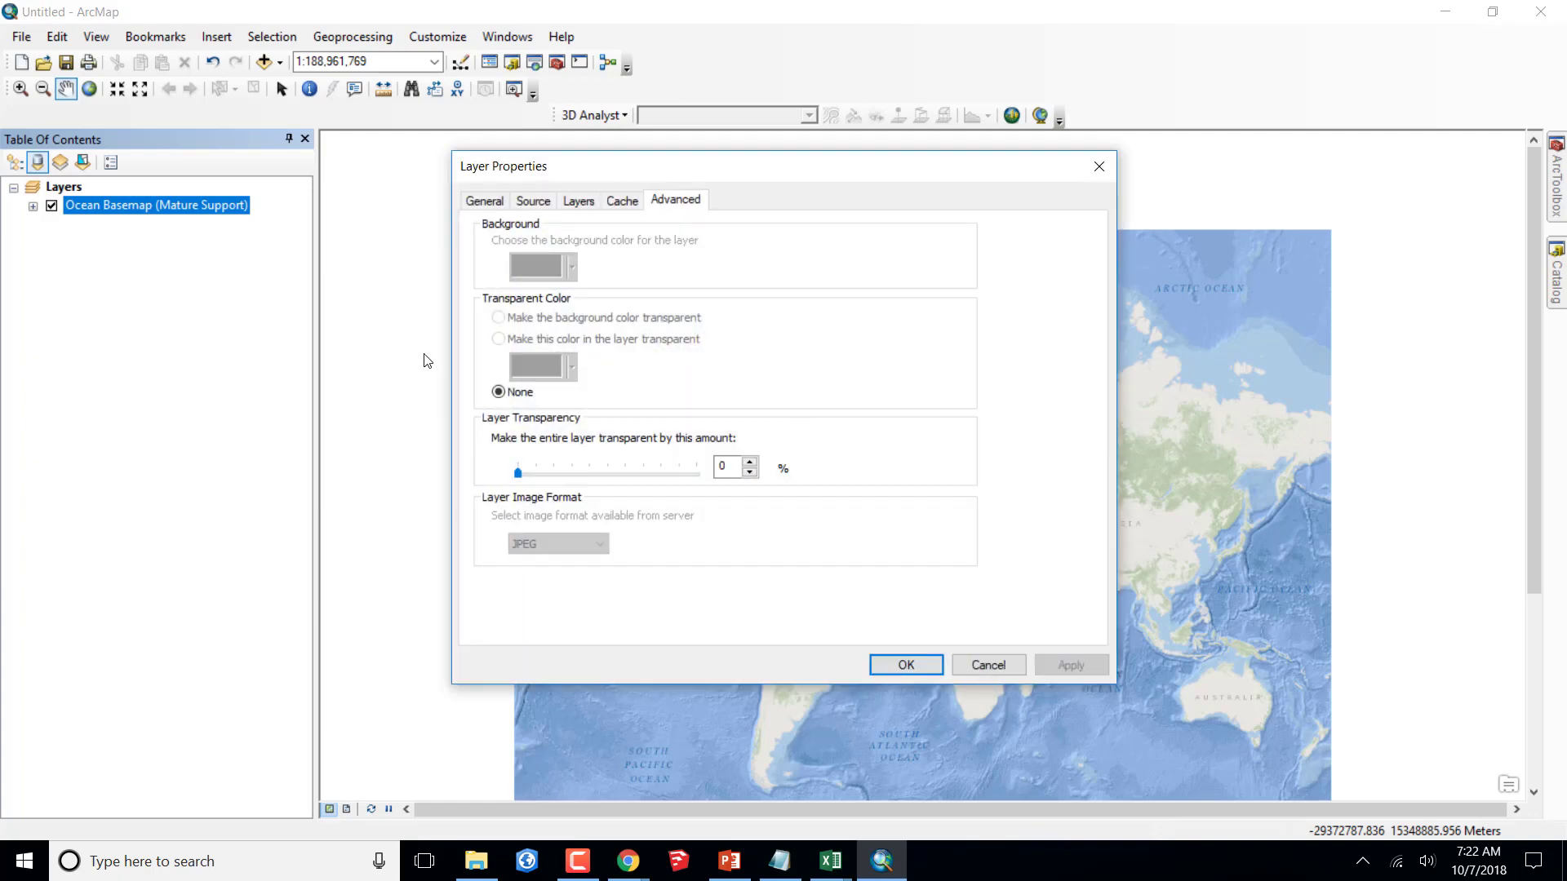
{"action": "left_click", "coordinate": [530, 202]}
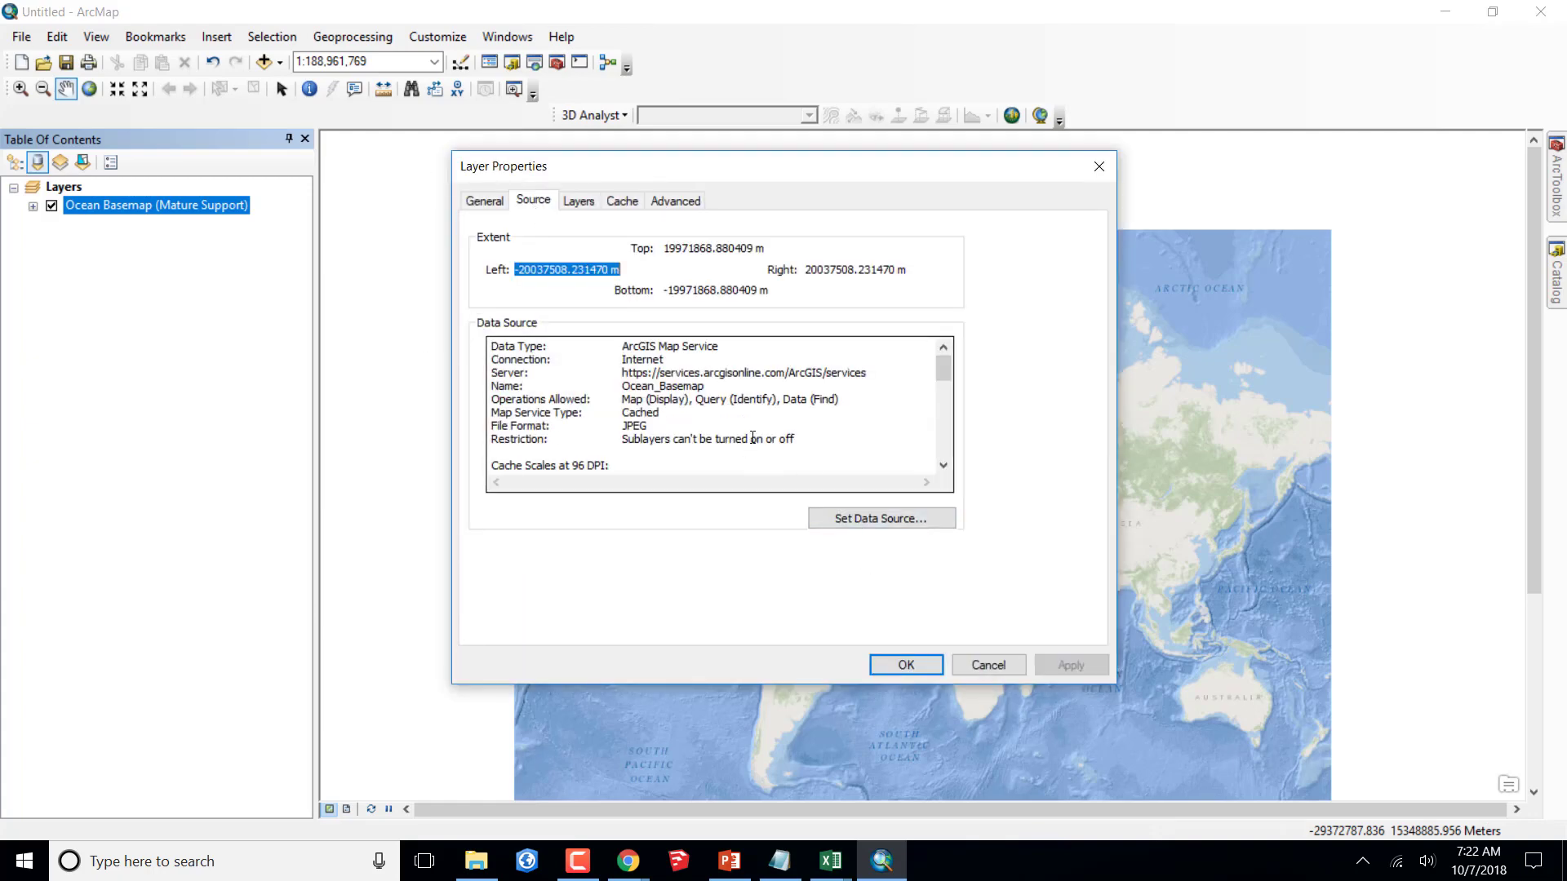
{"action": "scroll", "coordinate": [738, 437], "scroll_direction": "down", "scroll_amount": 8}
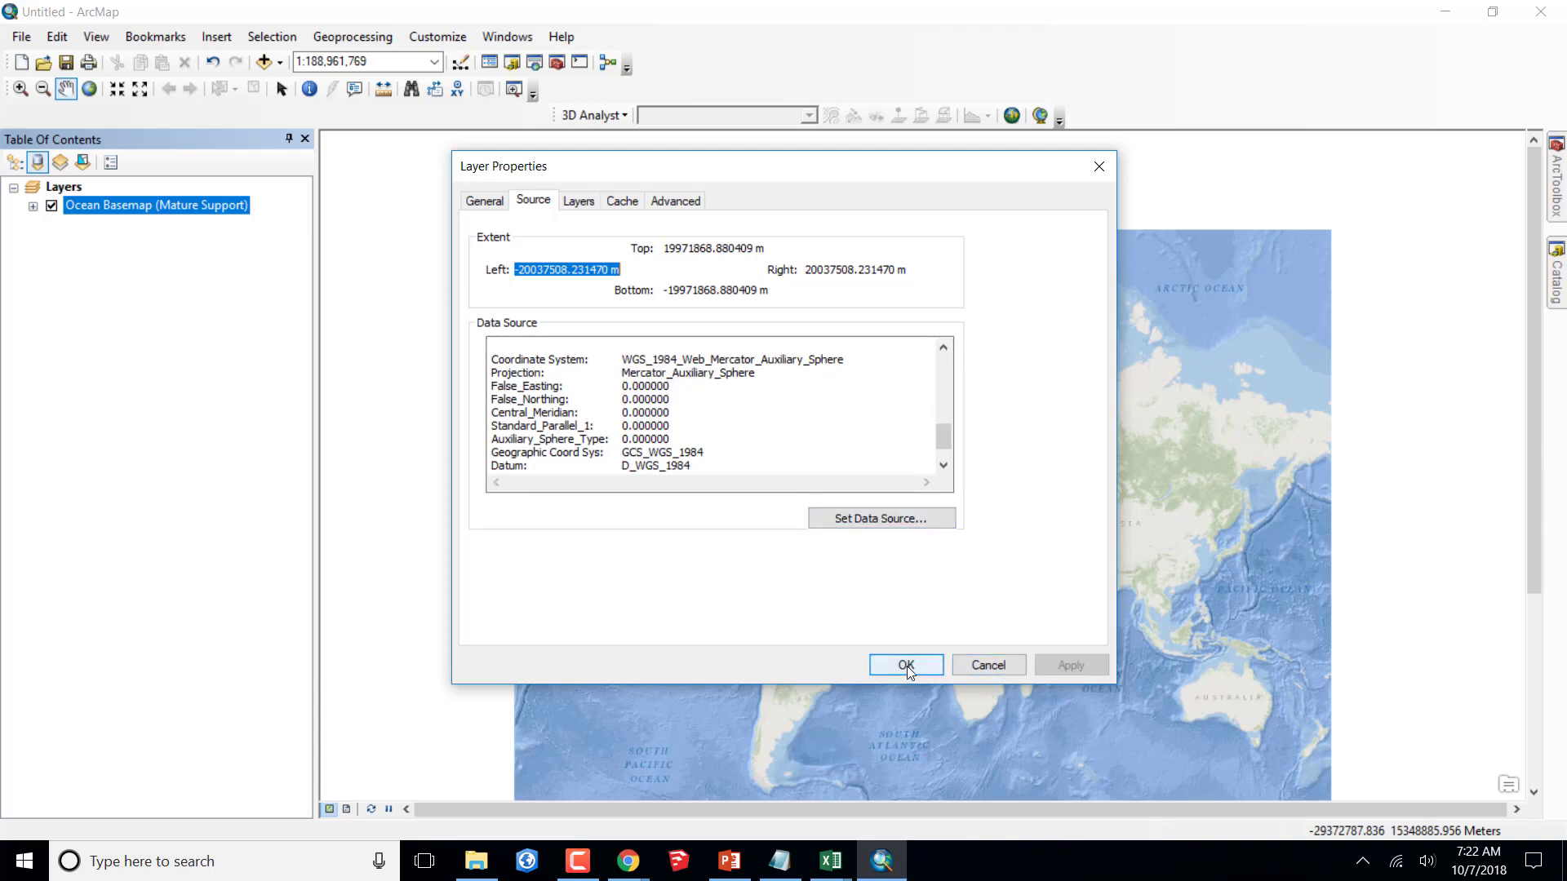
{"action": "left_click", "coordinate": [984, 665]}
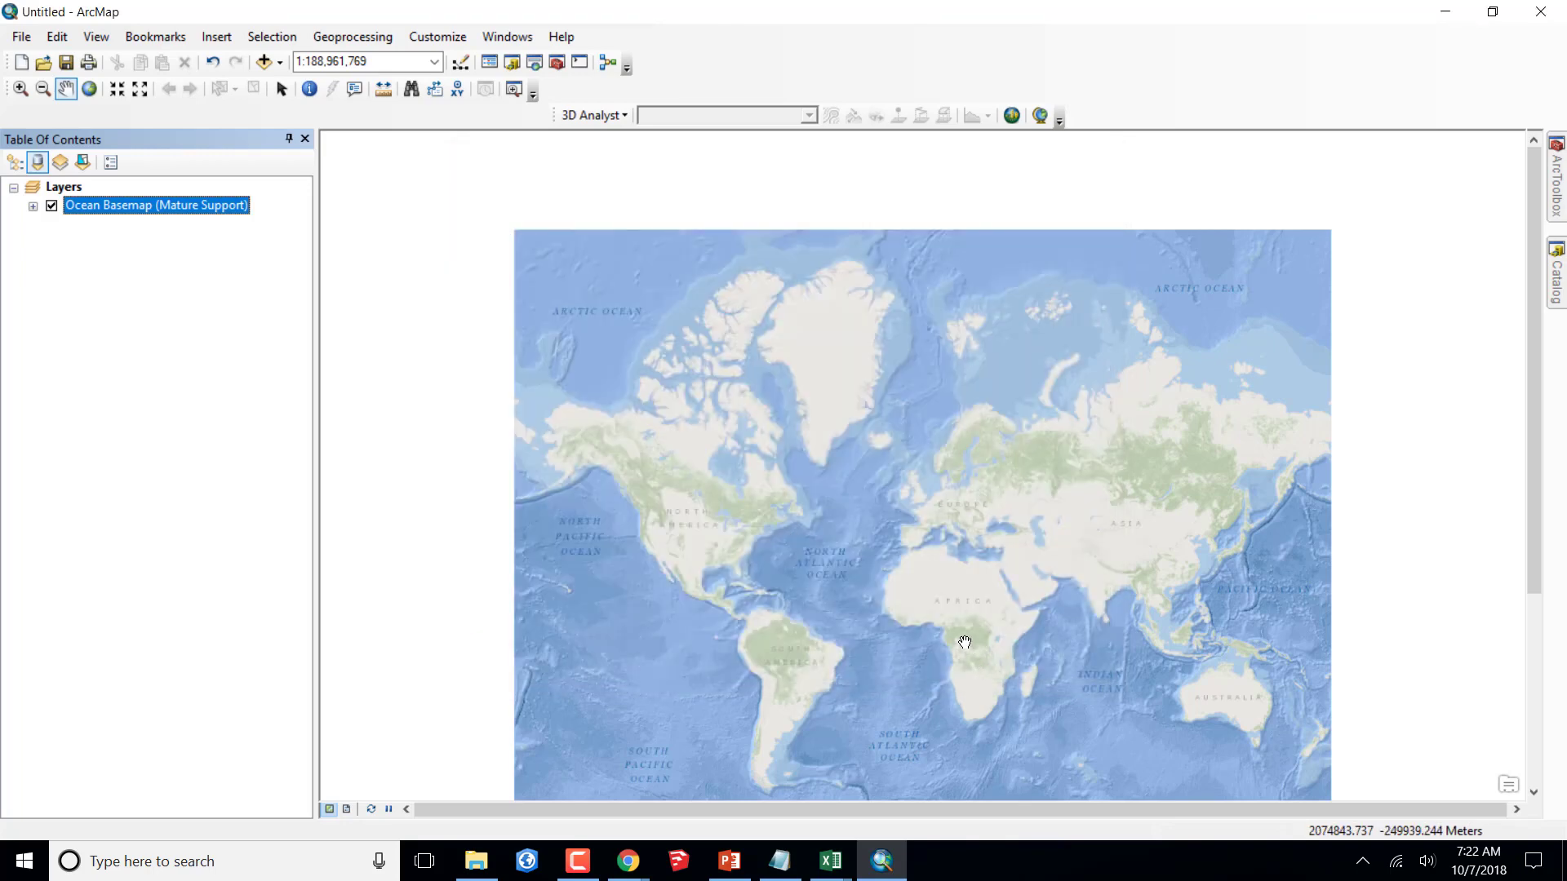
- Zoom the map in to the North Atlantic Ocean, from eastern North America to West Africa
{"action": "left_click", "coordinate": [20, 88]}
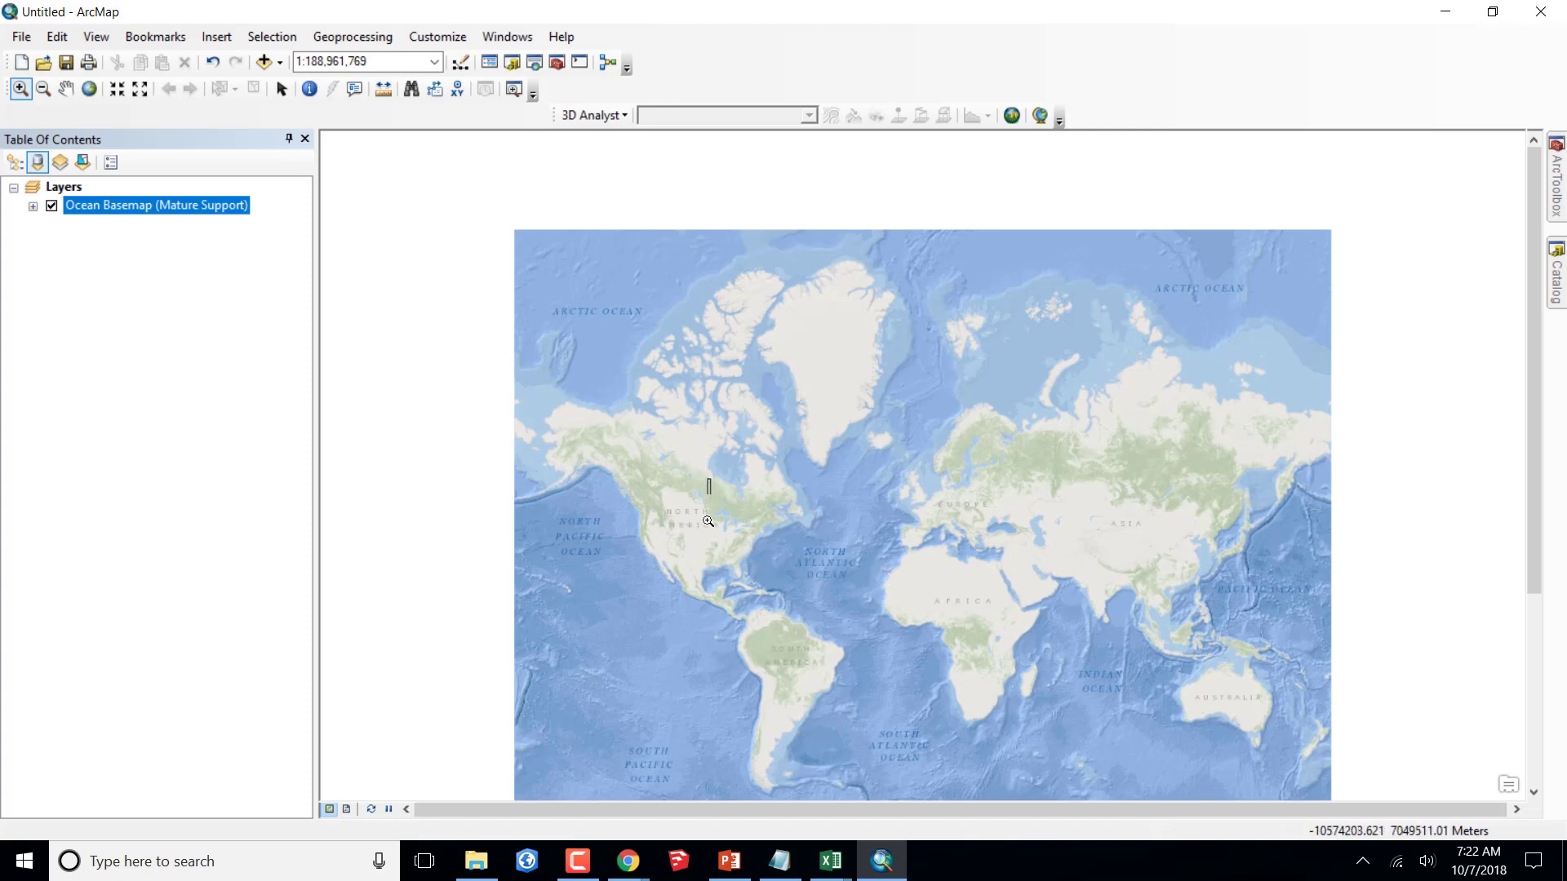
{"action": "left_click_drag", "start_coordinate": [710, 478], "coordinate": [961, 635]}
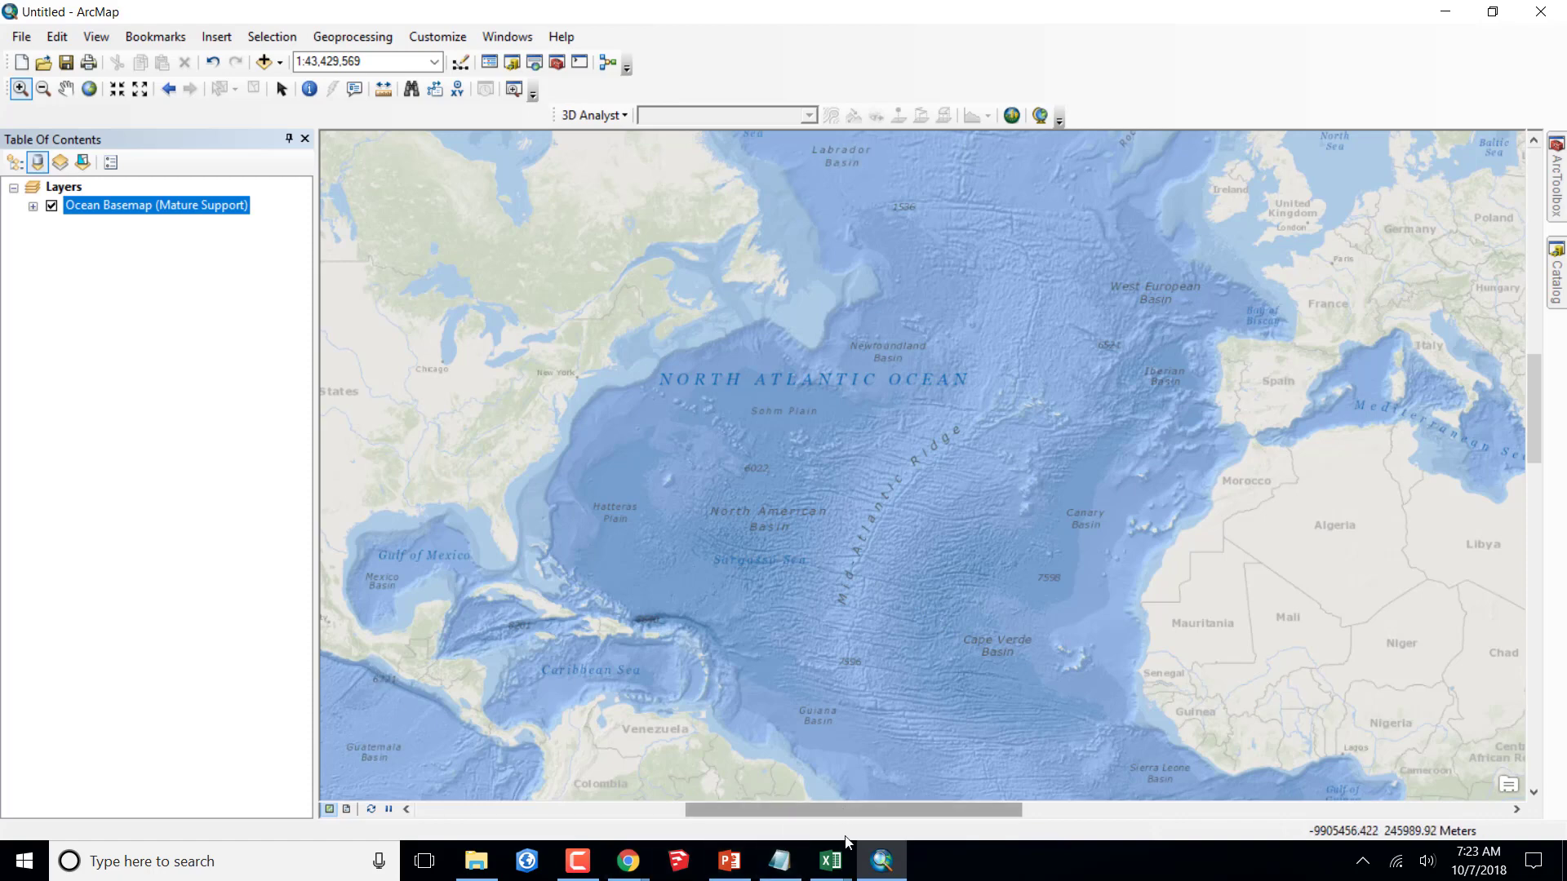
- Switch to Excel and save the PLOT sheet as a comma-delimited CSV named Florence XY data in the Downloads folder
{"action": "mouse_move", "coordinate": [830, 861]}
{"action": "left_click", "coordinate": [908, 771]}
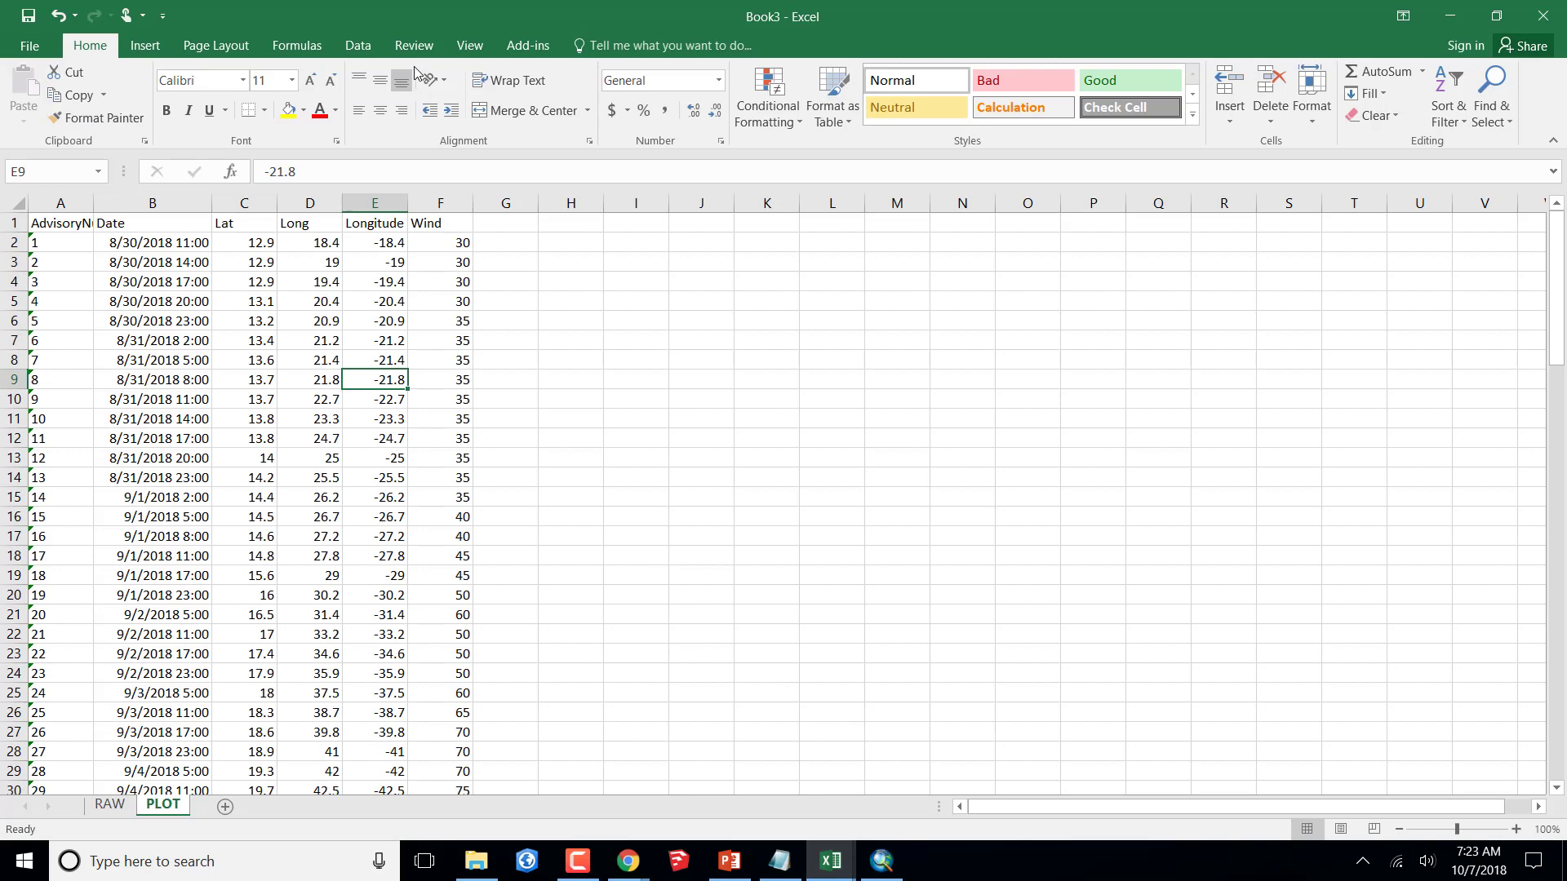
{"action": "left_click", "coordinate": [29, 48]}
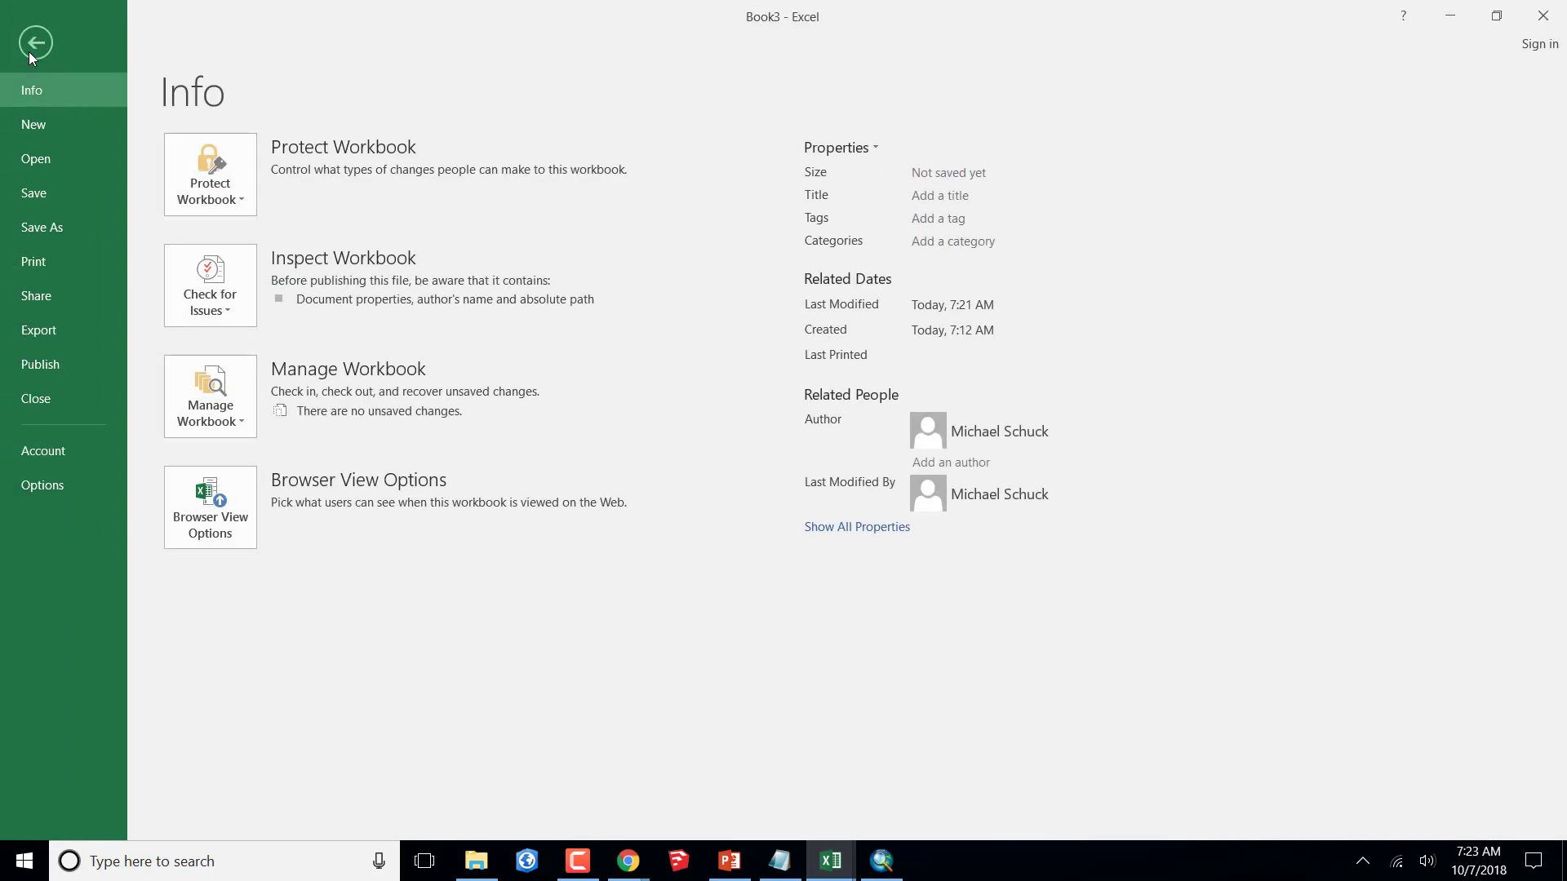
{"action": "left_click", "coordinate": [38, 227]}
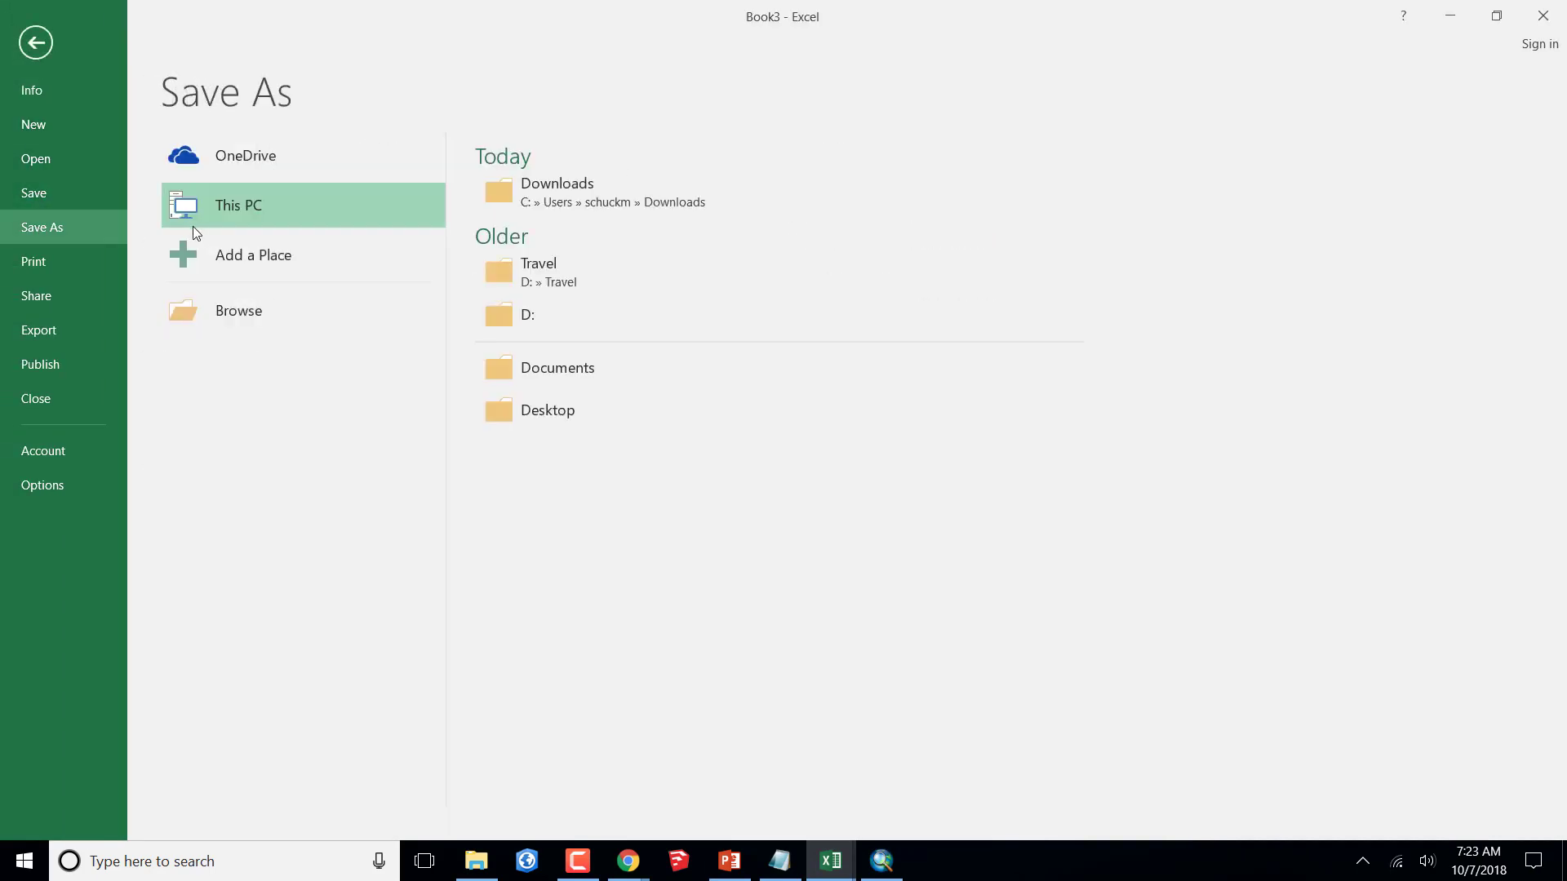
{"action": "left_click", "coordinate": [557, 188]}
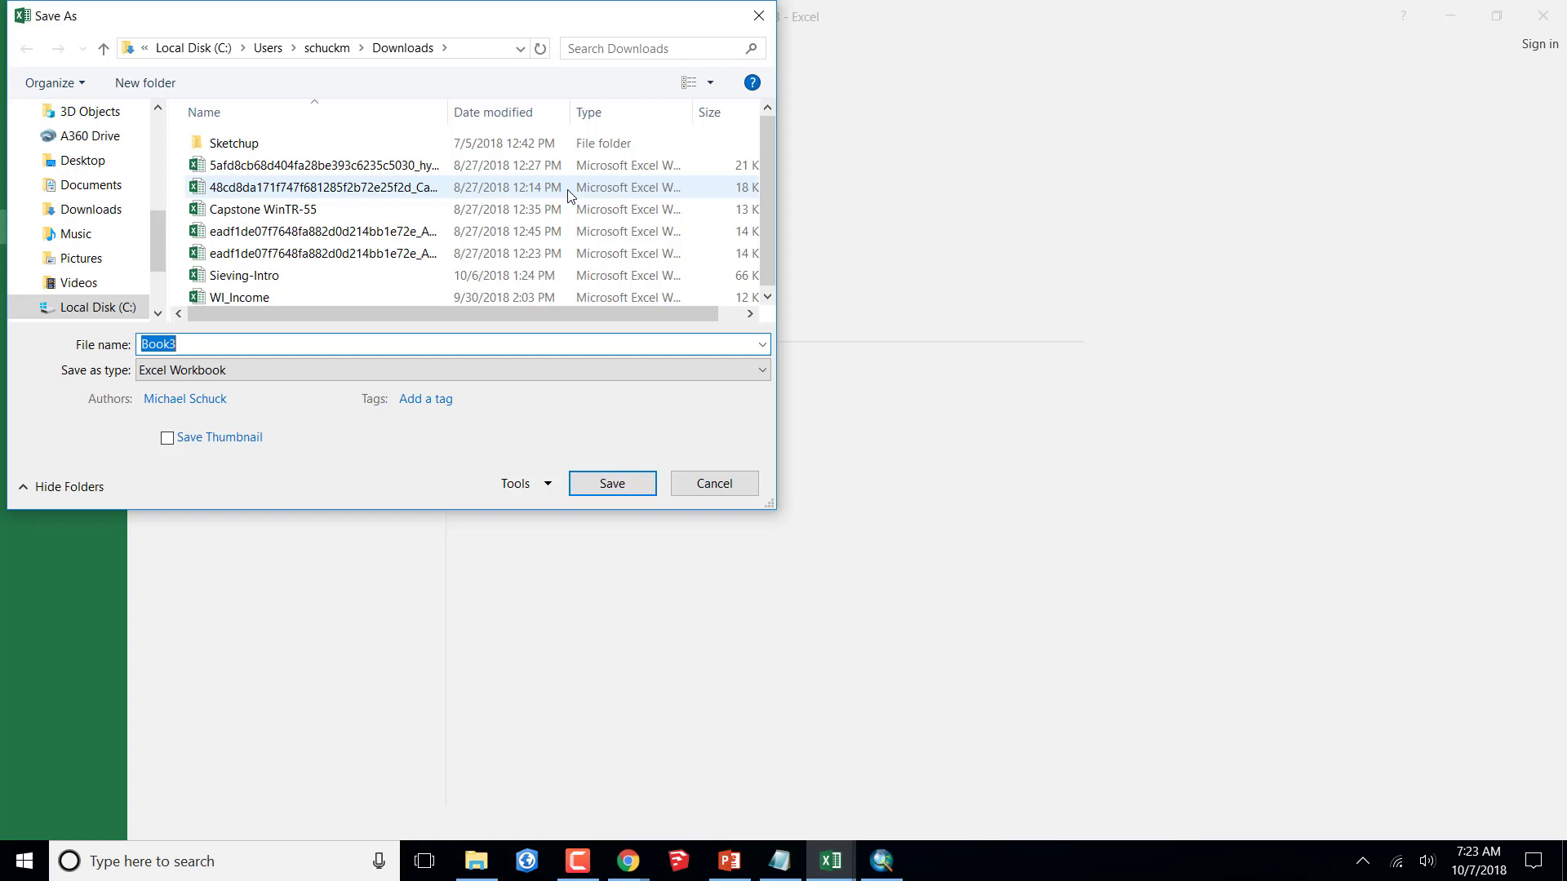
{"action": "type", "text": "Florence XY data"}
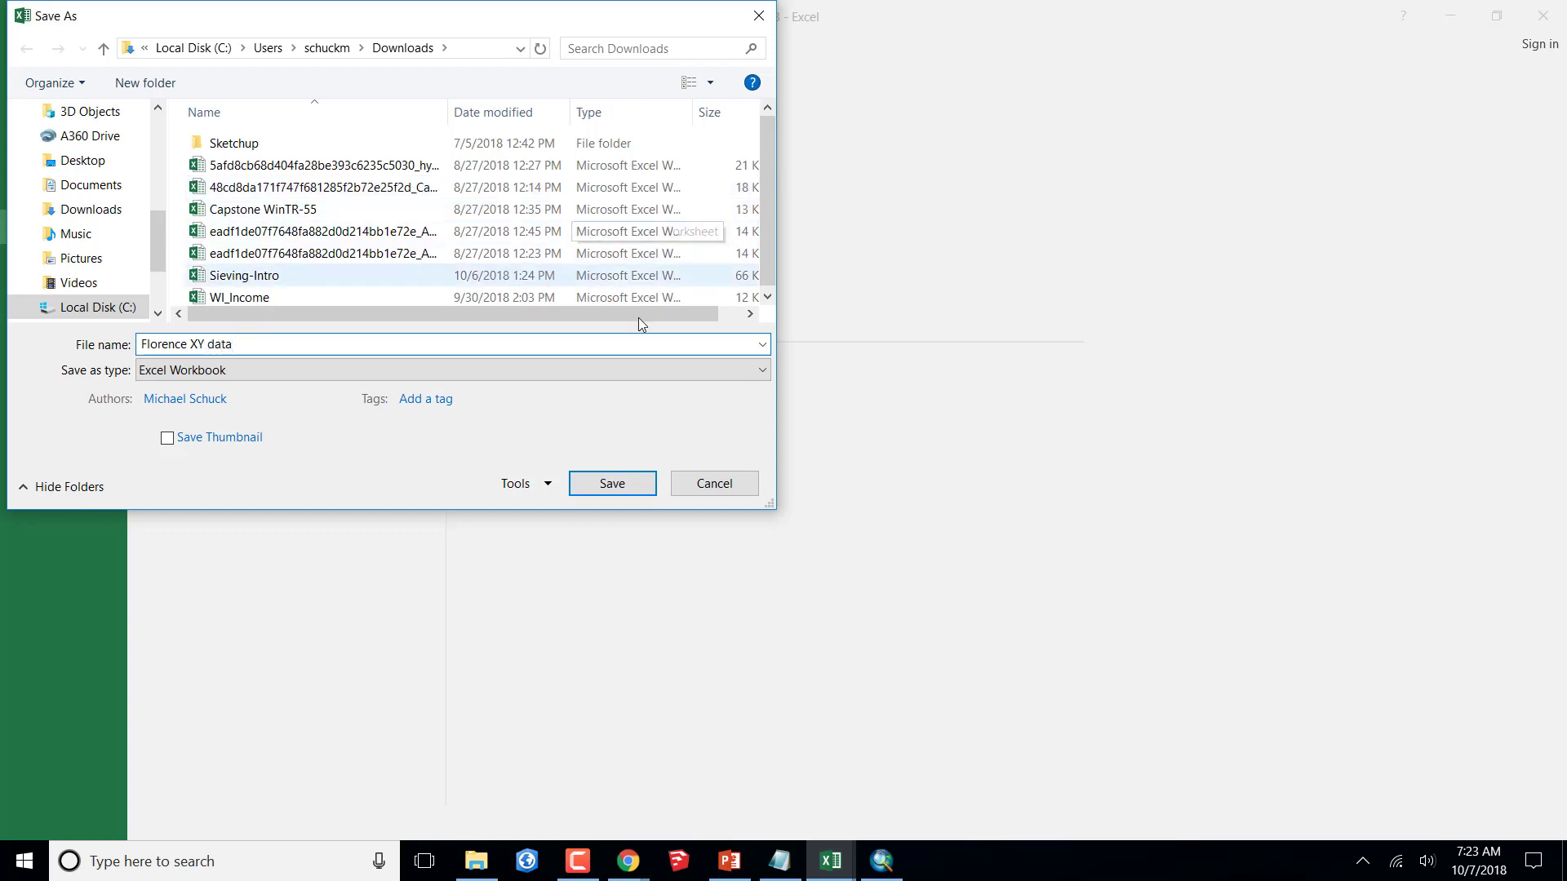
{"action": "left_click", "coordinate": [762, 371]}
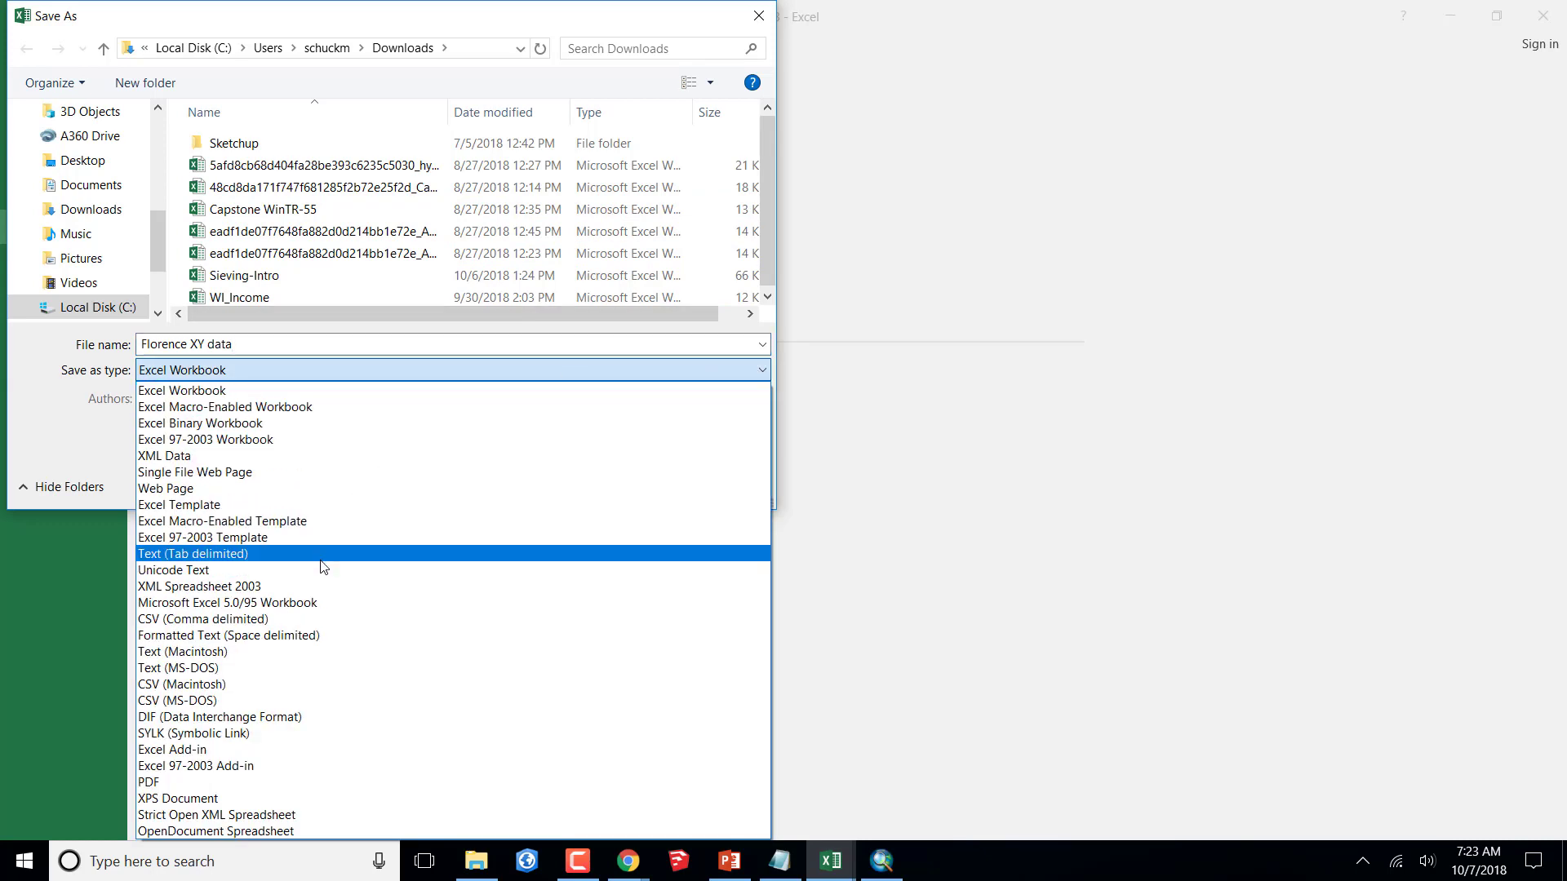
{"action": "left_click", "coordinate": [288, 620]}
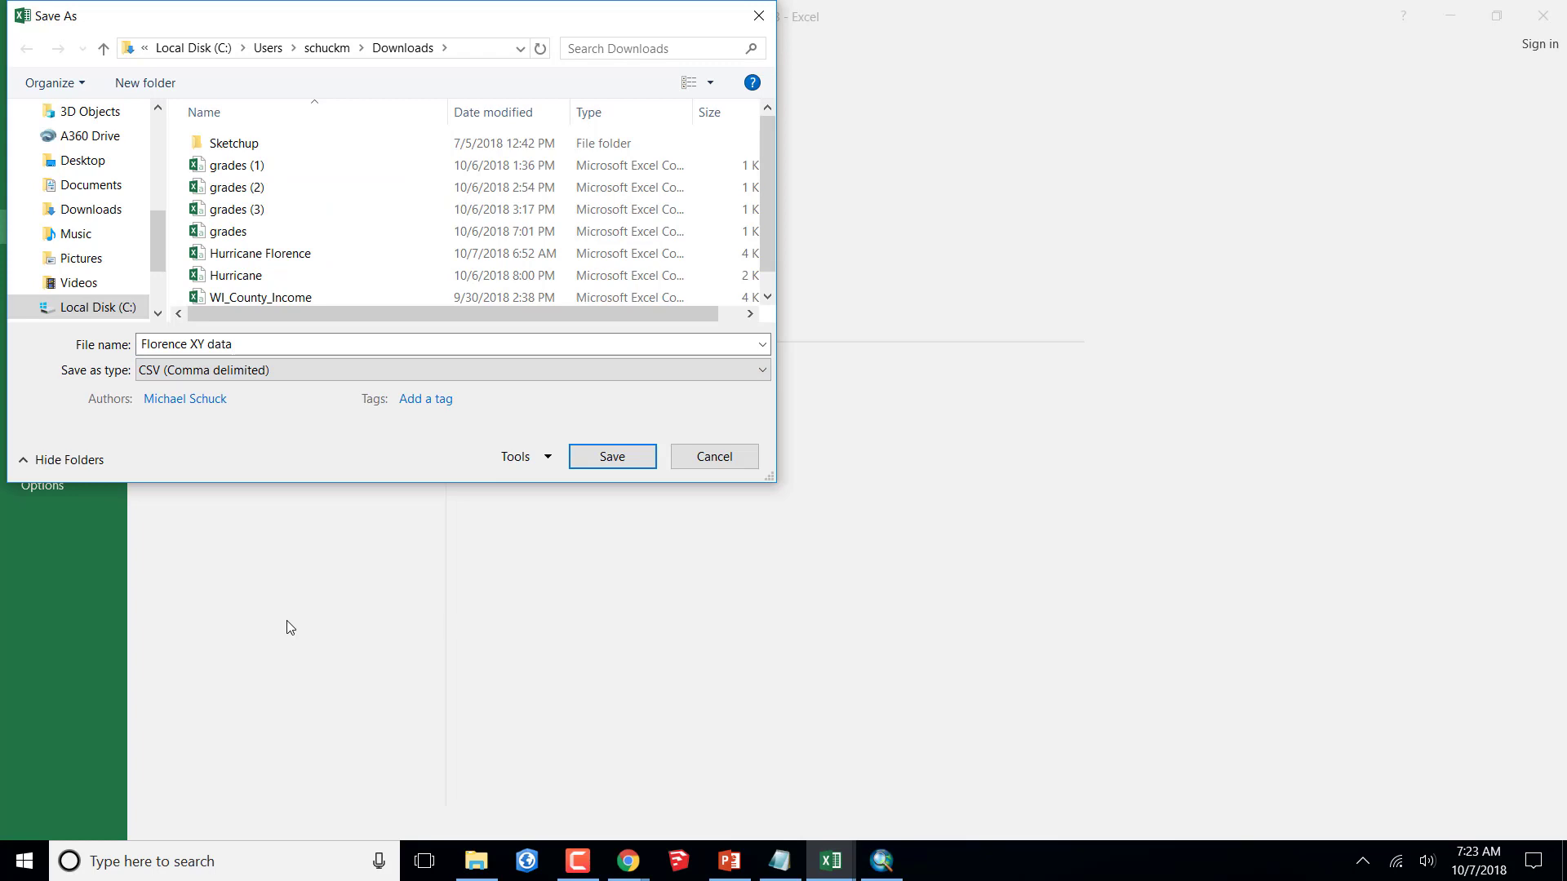
{"action": "left_click", "coordinate": [615, 458]}
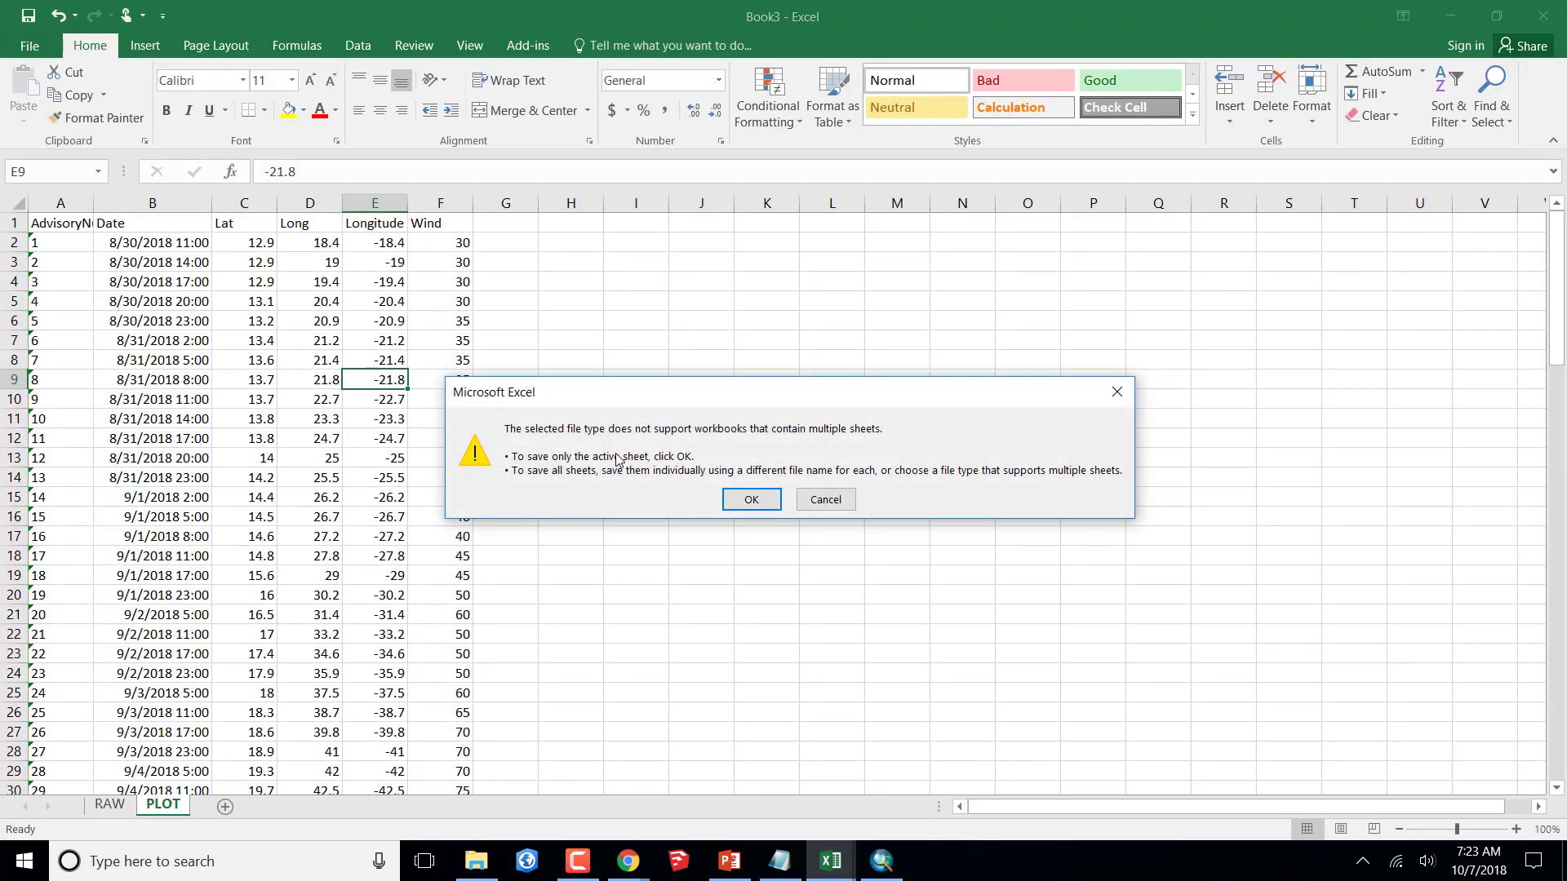
{"action": "left_click", "coordinate": [751, 501]}
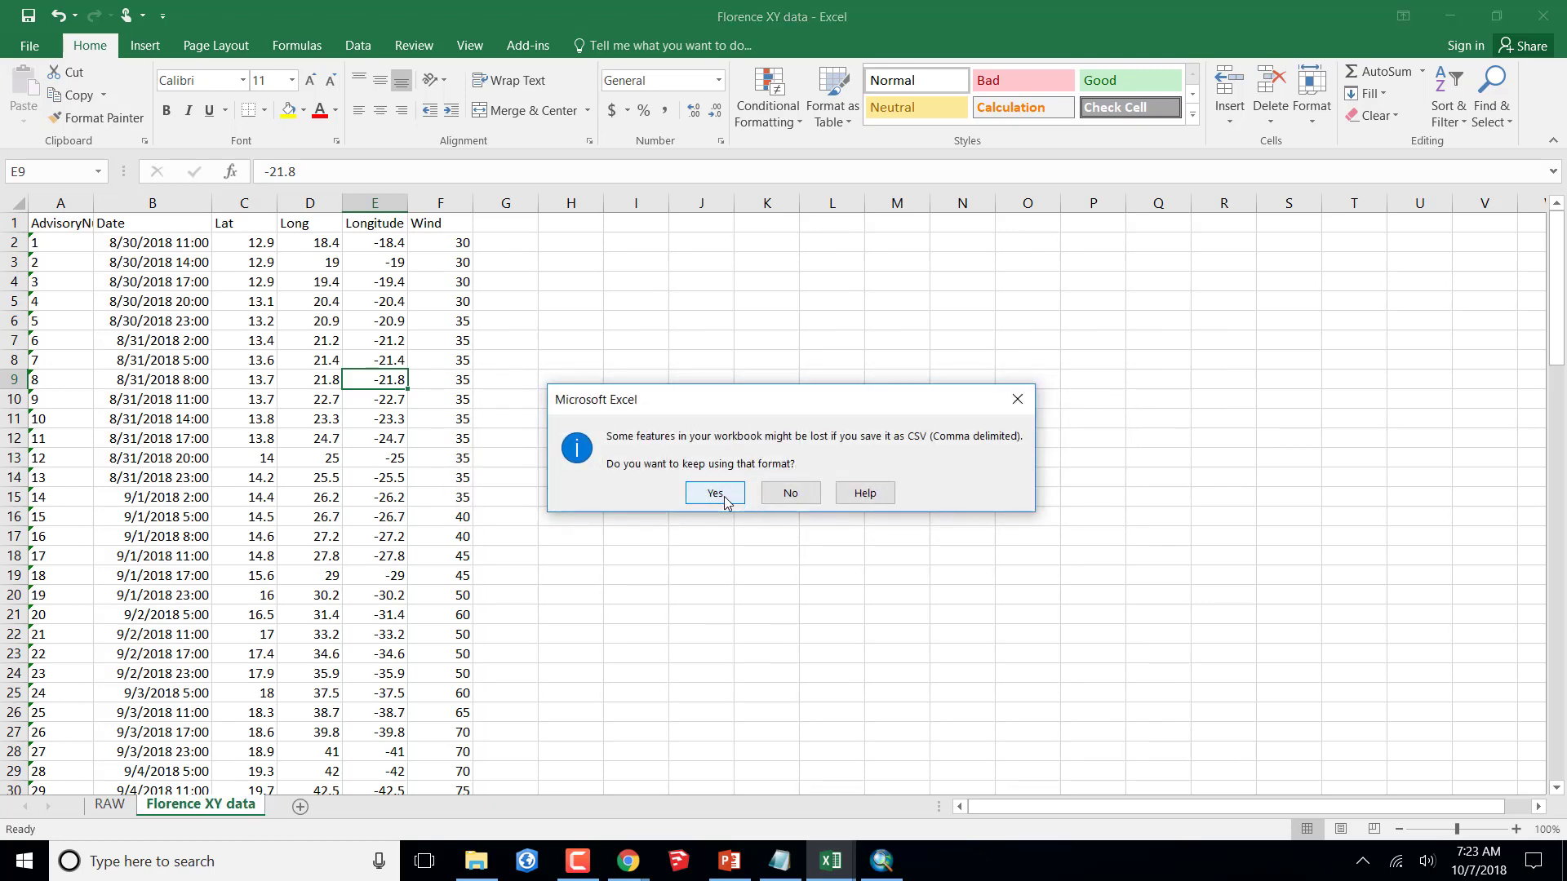
{"action": "left_click", "coordinate": [715, 493]}
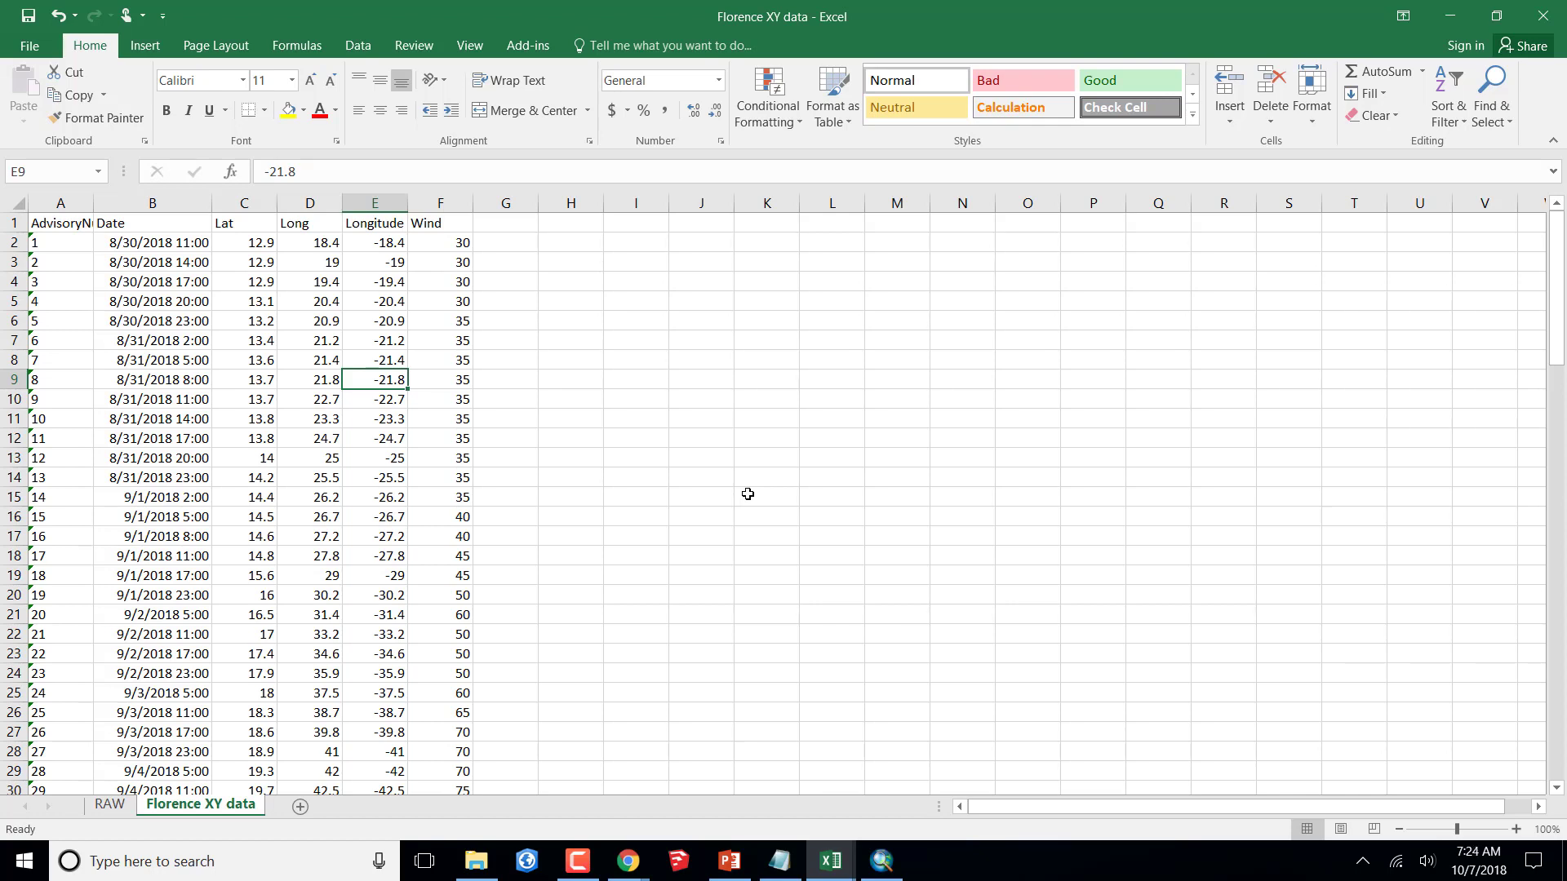
- Switch to ArcMap and choose Florence XY data.csv from the Downloads folder as the table for adding XY data
{"action": "left_click", "coordinate": [890, 865]}
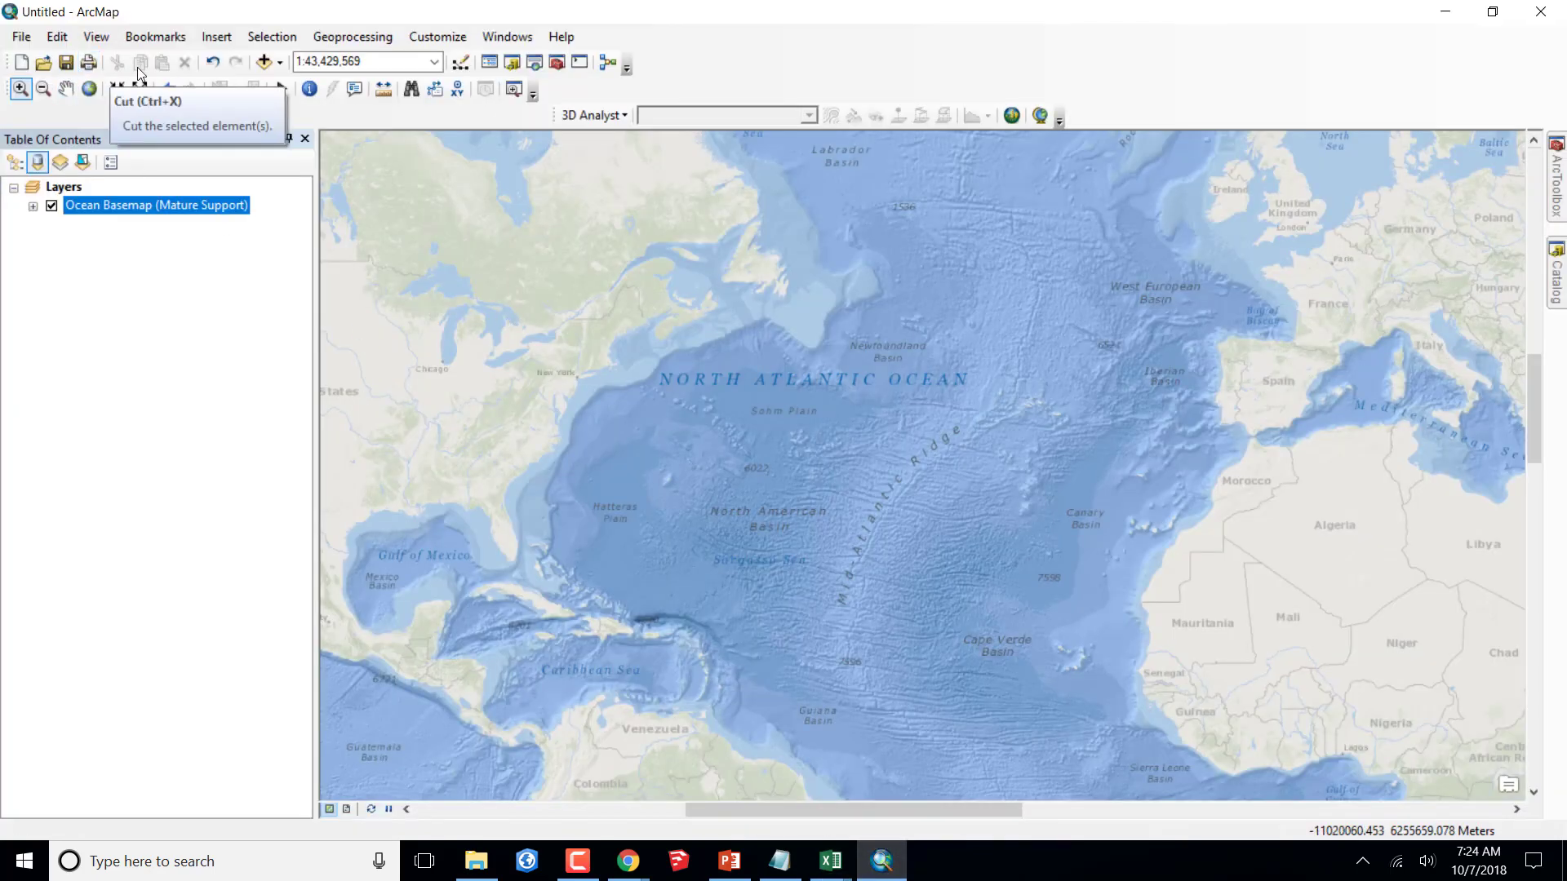
{"action": "left_click", "coordinate": [21, 37]}
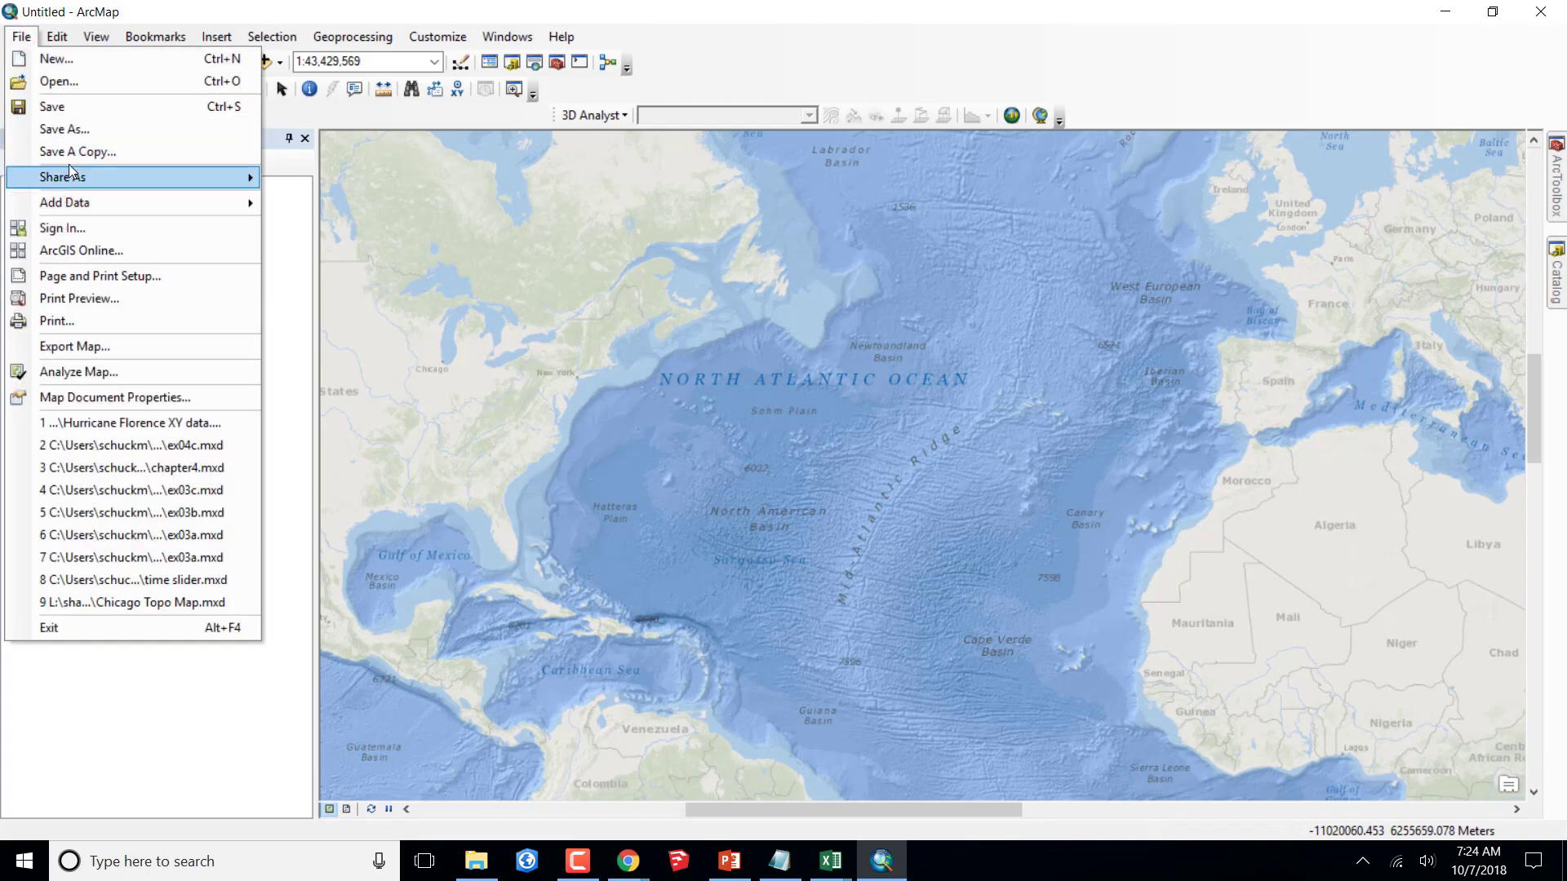
{"action": "mouse_move", "coordinate": [72, 183]}
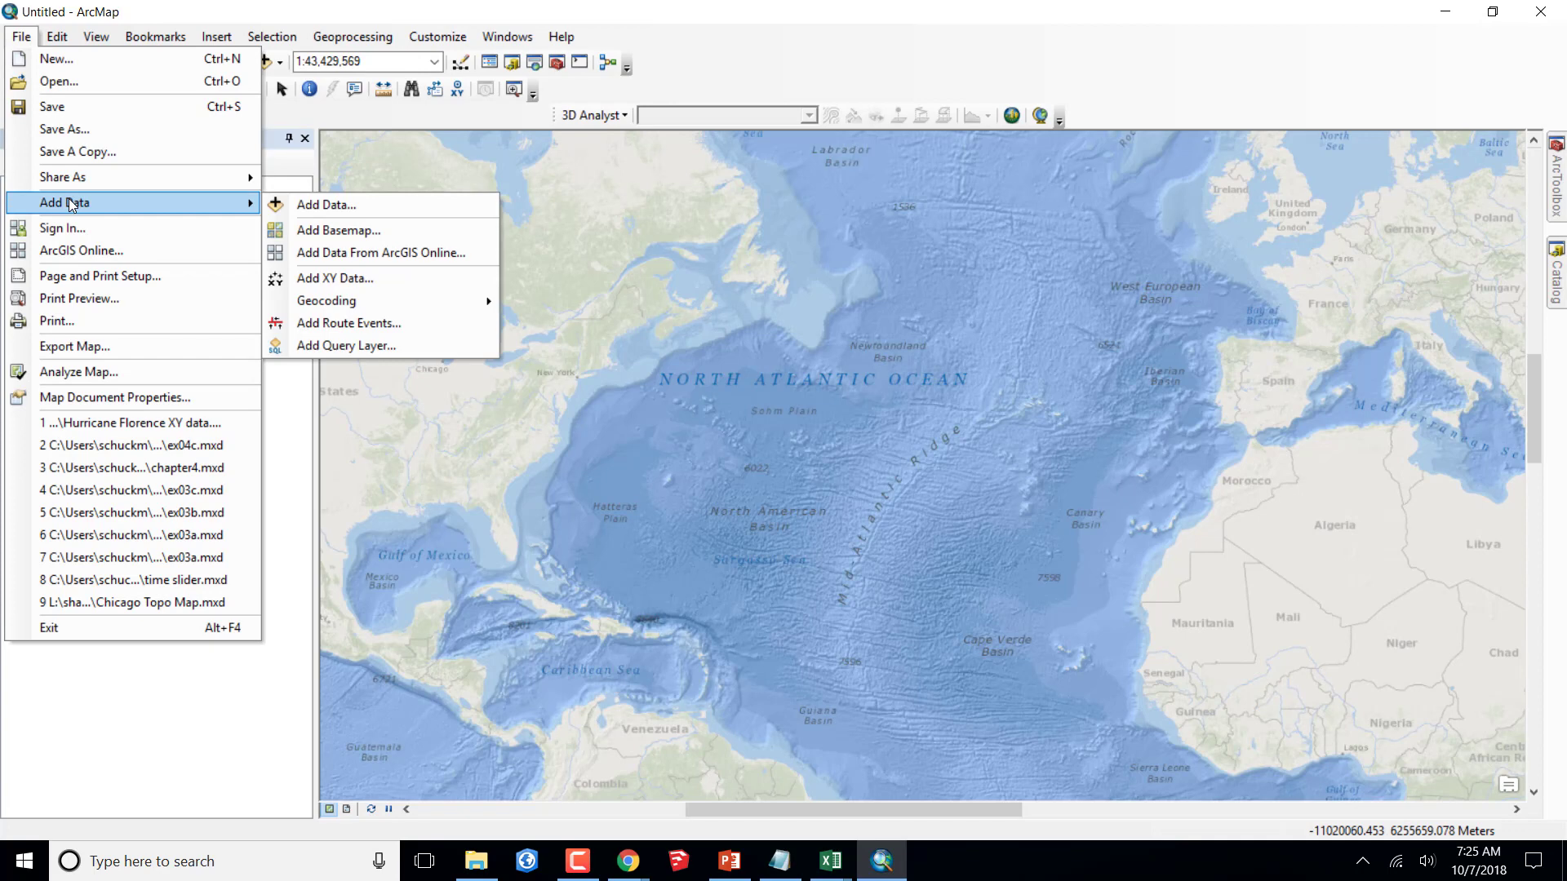
{"action": "left_click", "coordinate": [311, 280]}
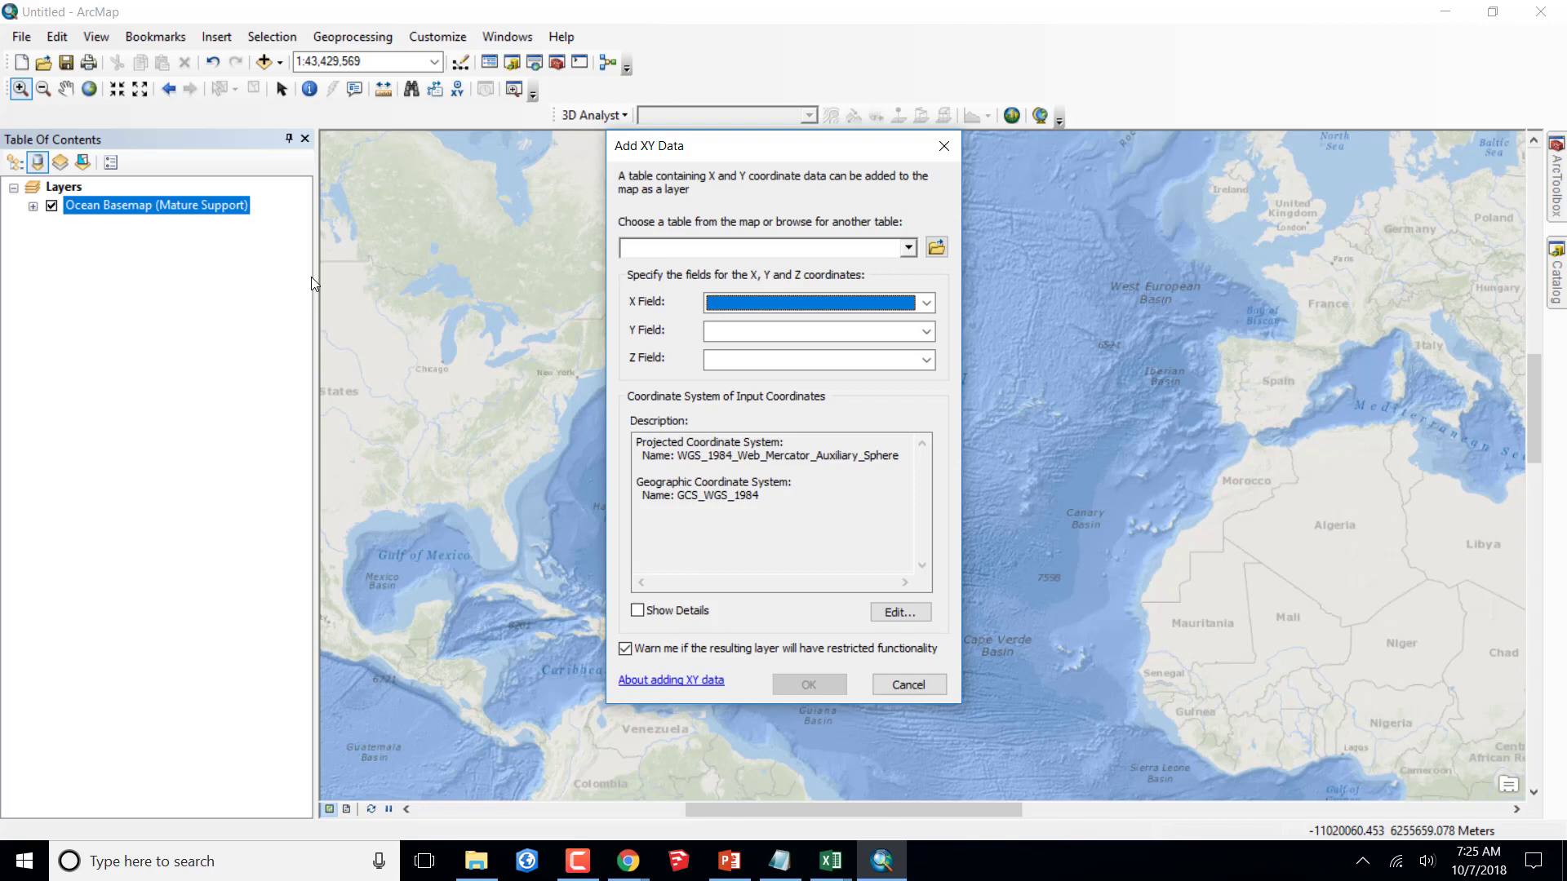
{"action": "left_click", "coordinate": [908, 248]}
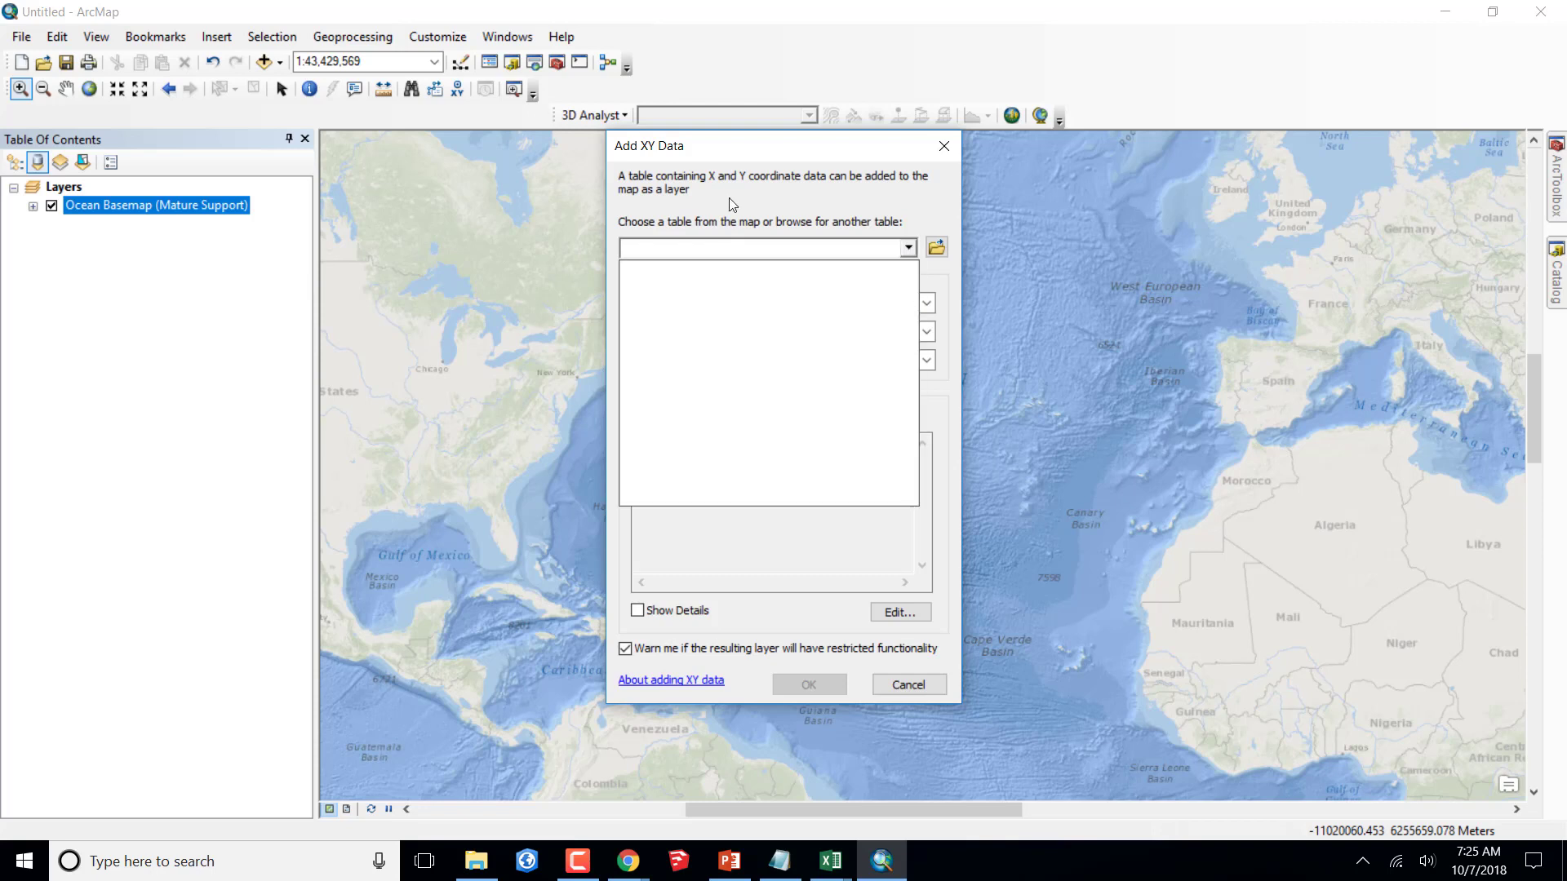
{"action": "left_click", "coordinate": [732, 204]}
{"action": "left_click", "coordinate": [937, 246]}
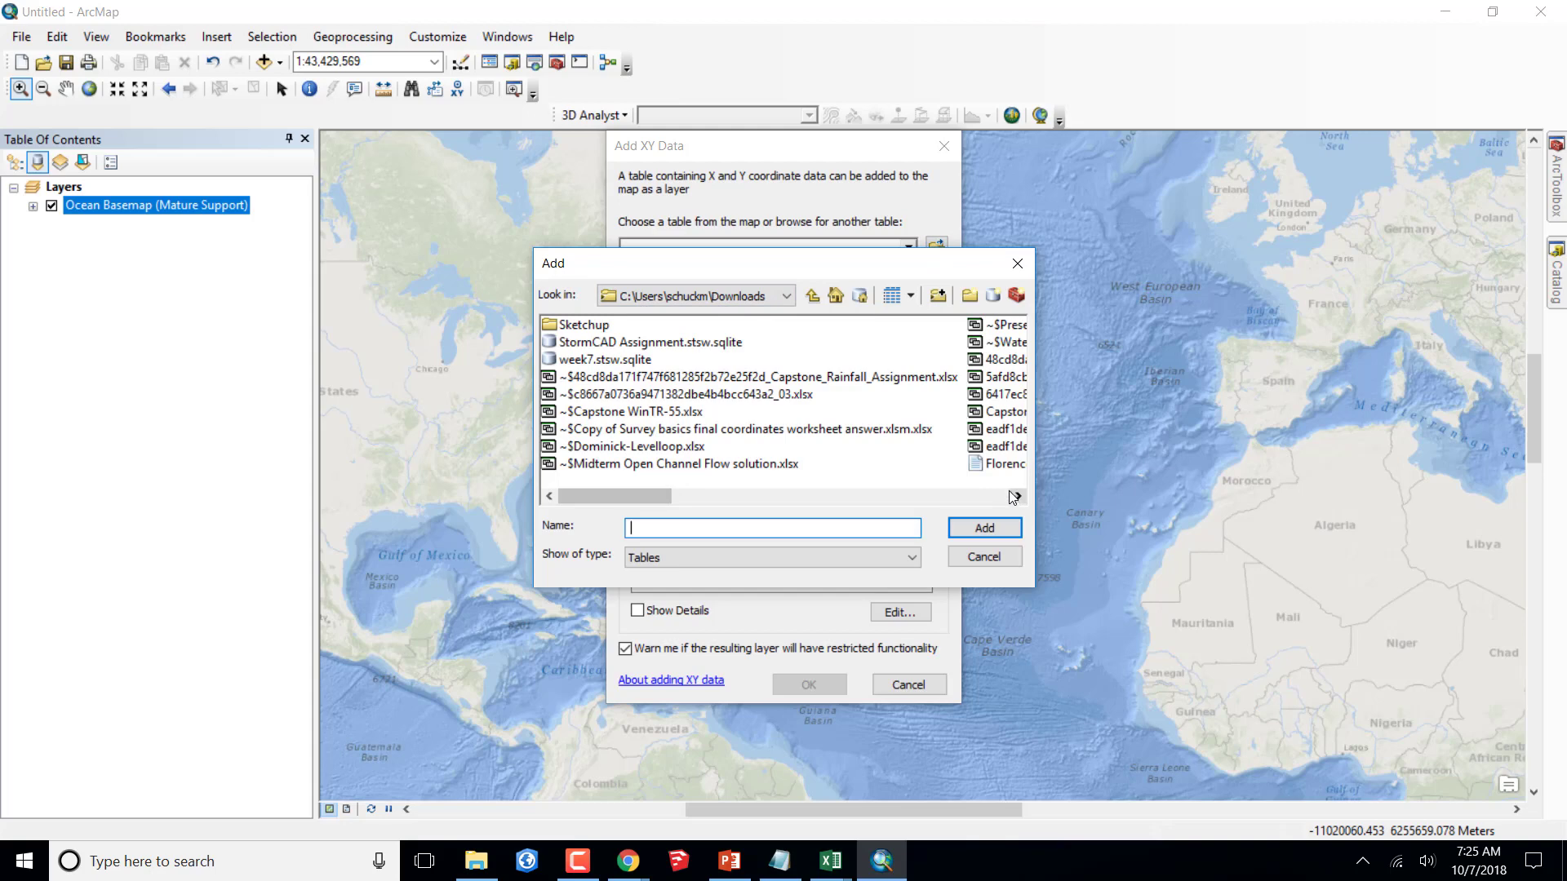
{"action": "left_click", "coordinate": [1004, 466]}
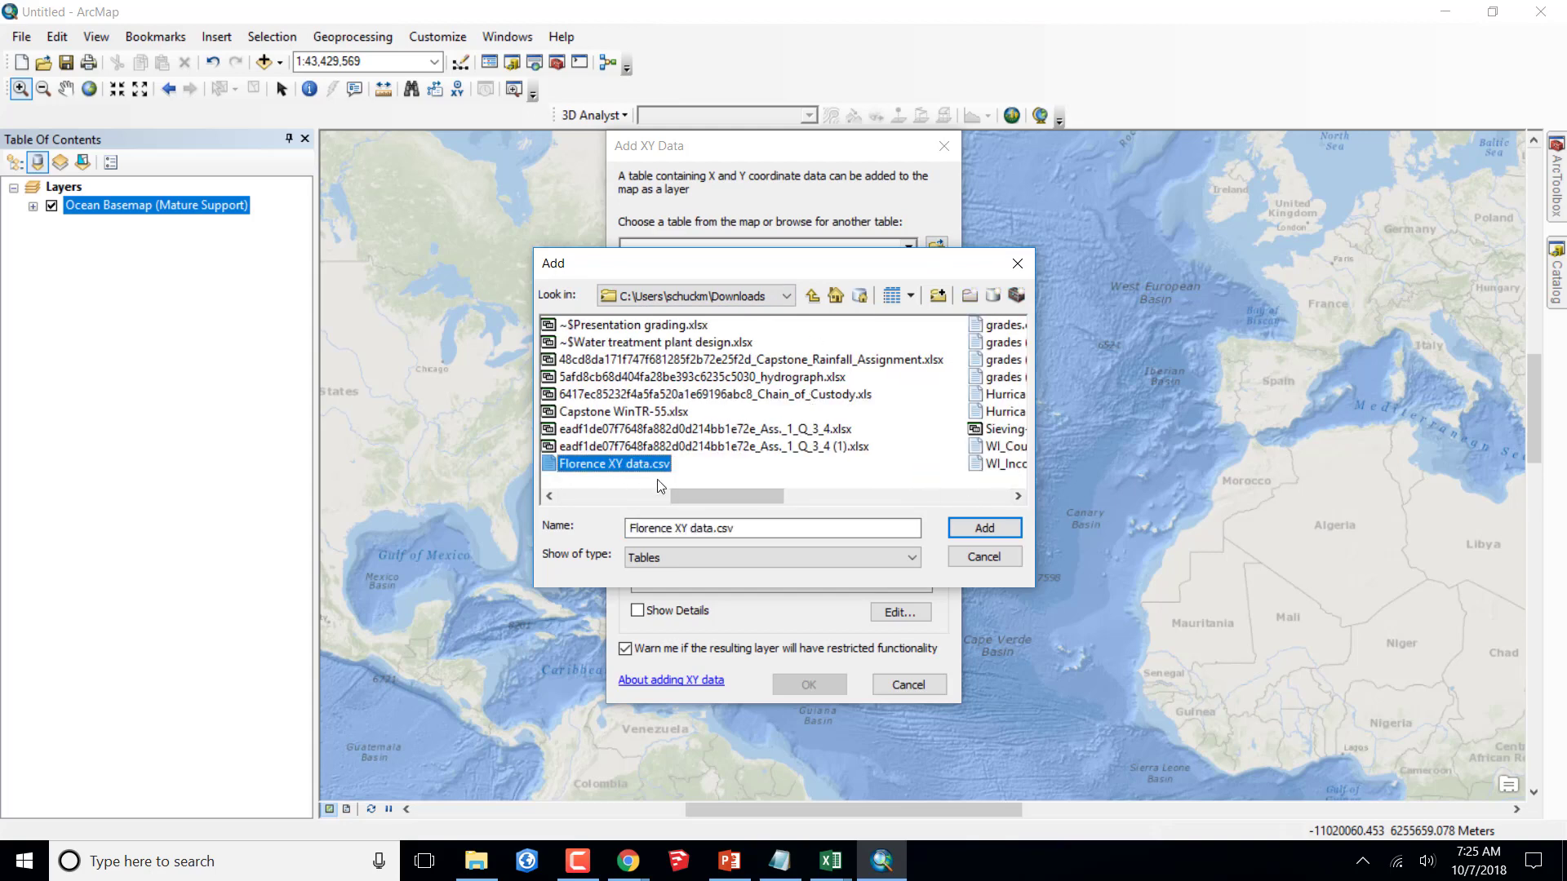
{"action": "left_click", "coordinate": [971, 528]}
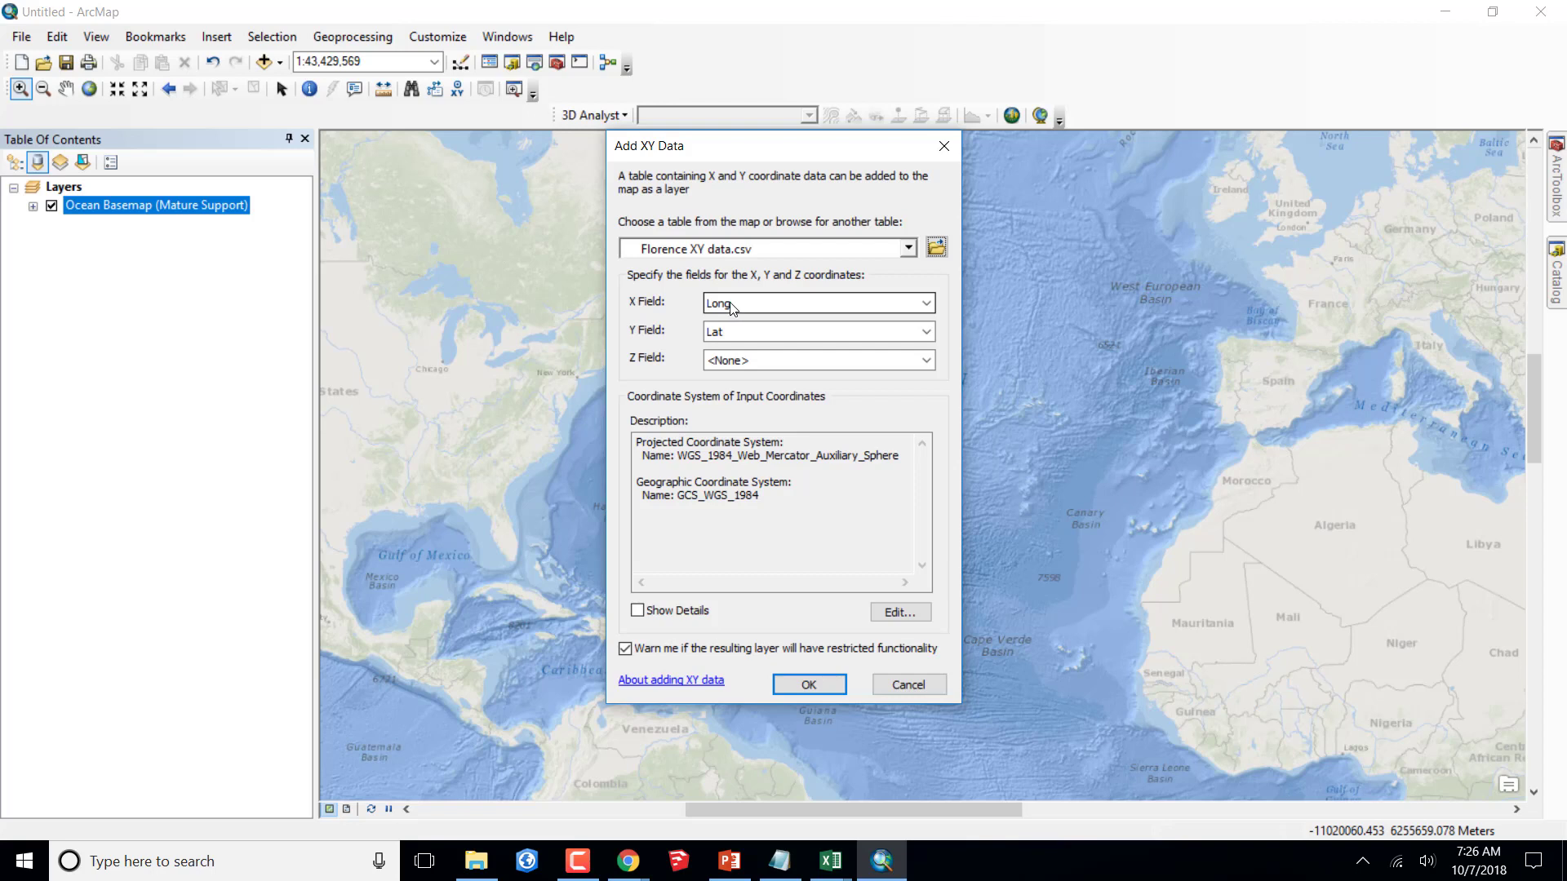
- Set the X field to Longitude and try adding the points in the default WGS 1984 Web Mercator coordinate system
{"action": "left_click", "coordinate": [927, 303]}
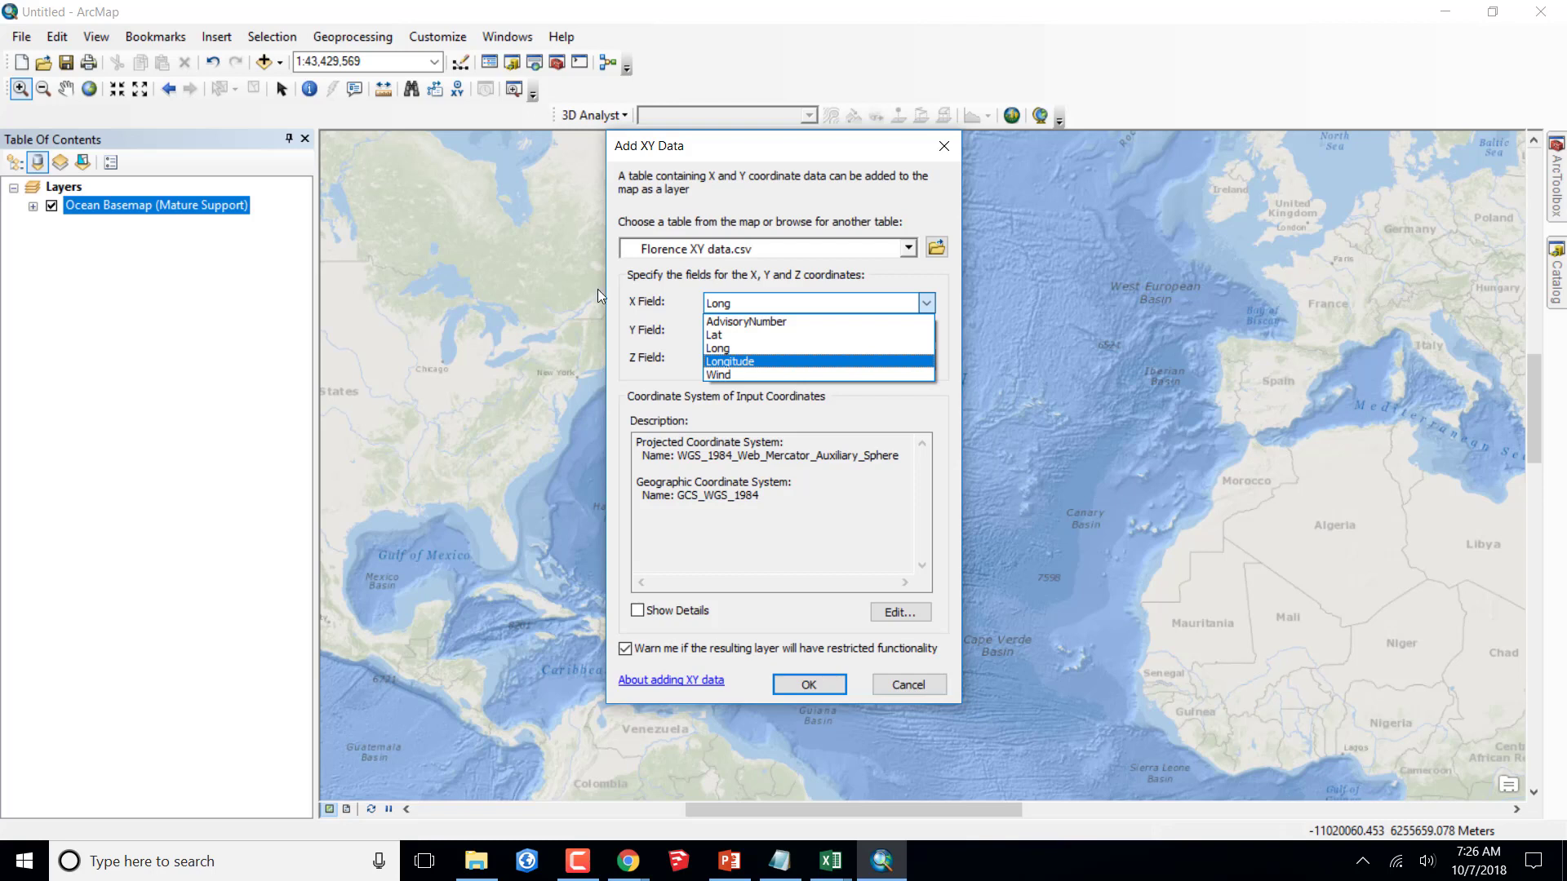
{"action": "left_click", "coordinate": [750, 365]}
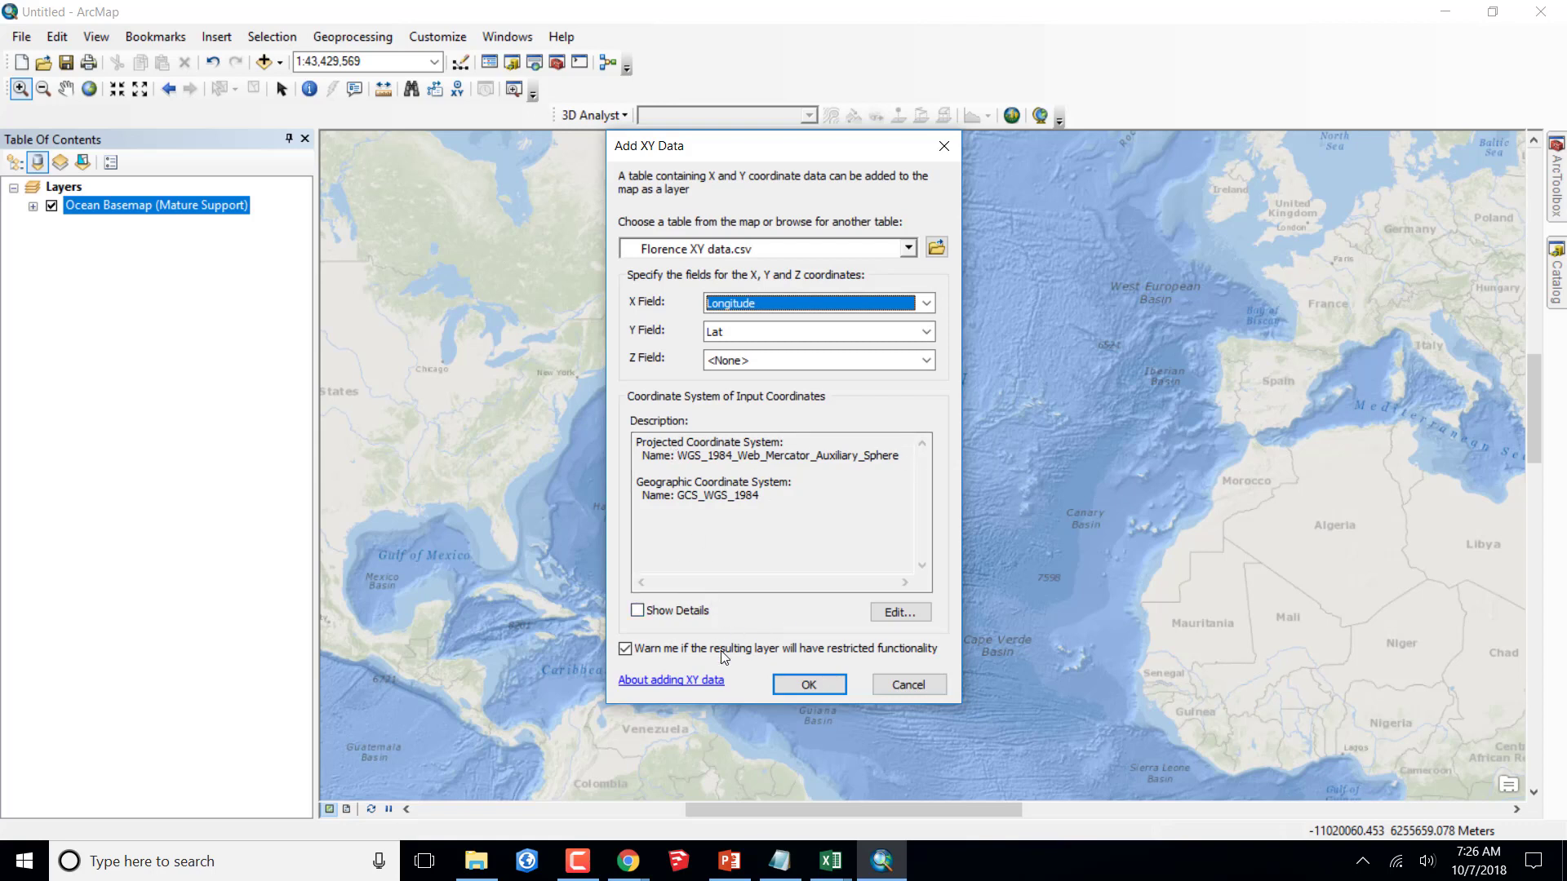
{"action": "left_click", "coordinate": [816, 684]}
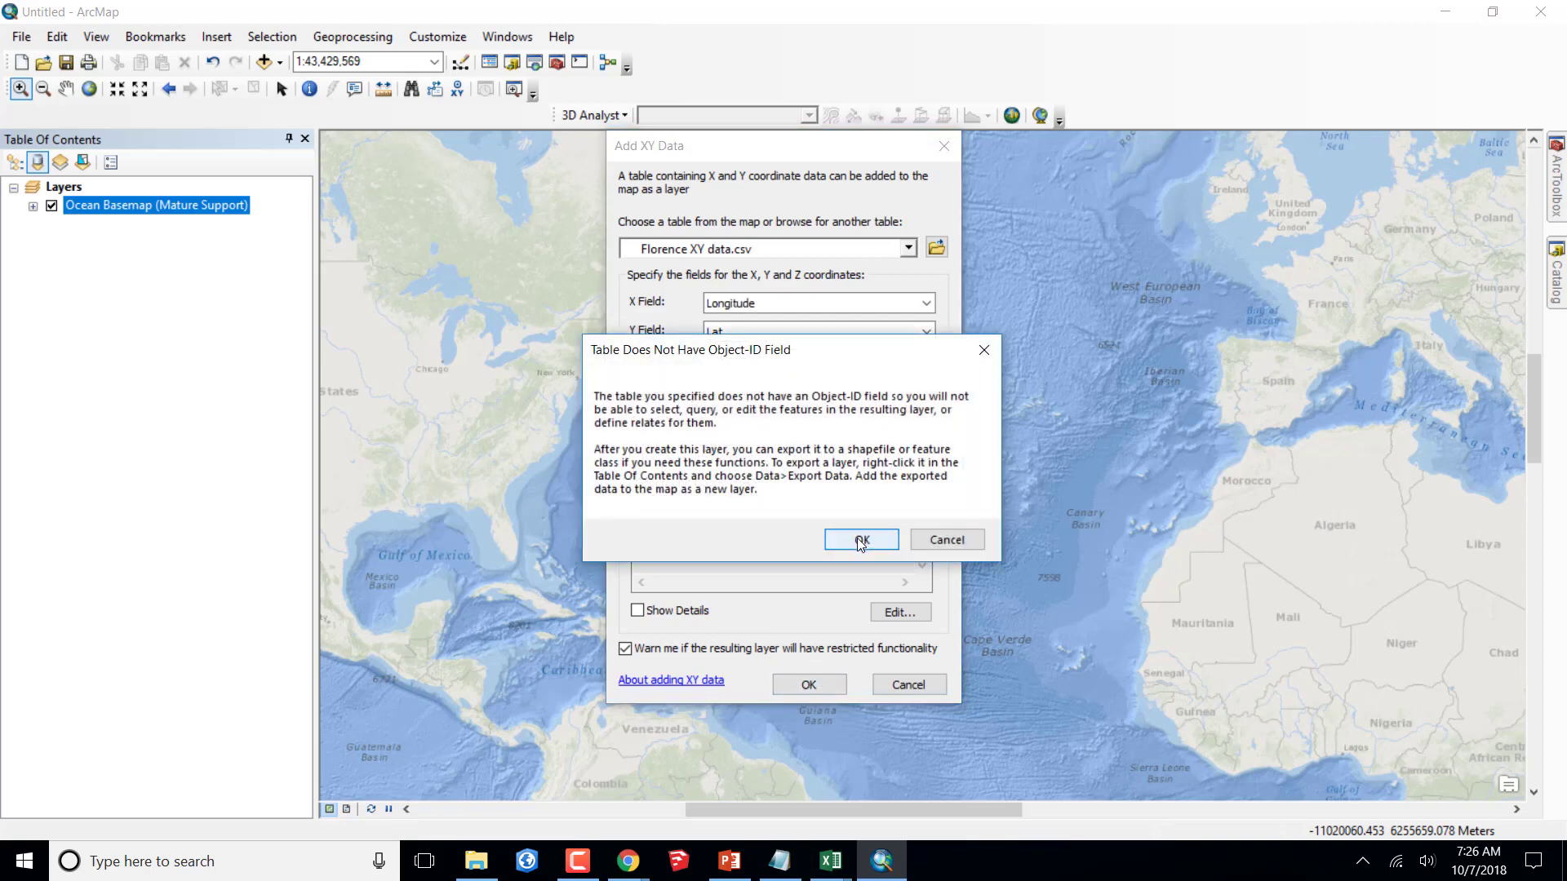
{"action": "left_click", "coordinate": [862, 542]}
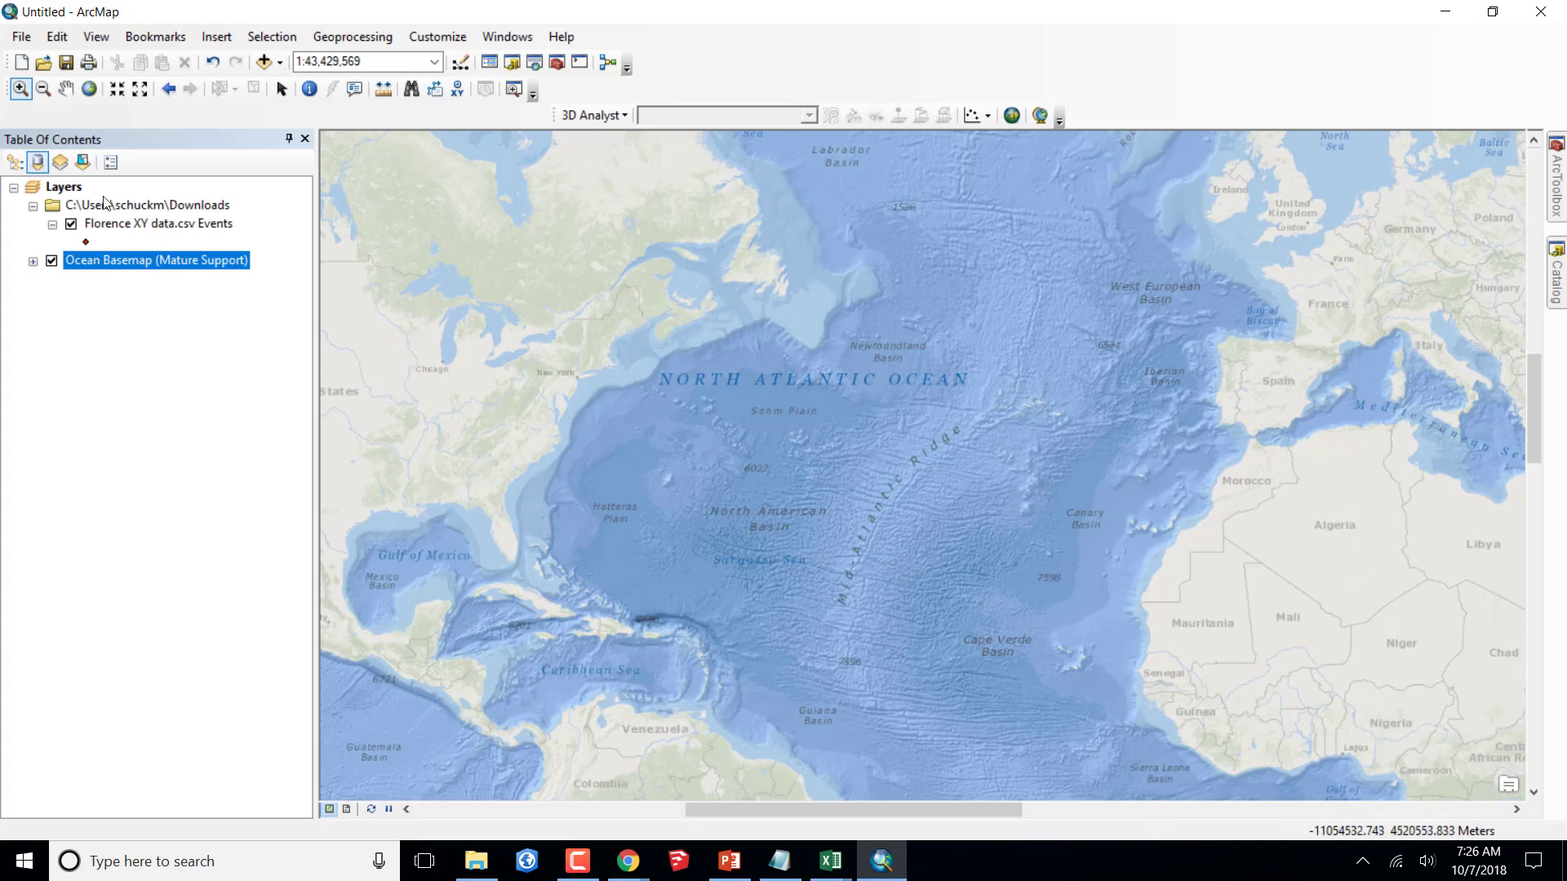
- Inspect where the Florence points plot, first at the layer's extent and then at the full world extent
{"action": "right_click", "coordinate": [118, 224]}
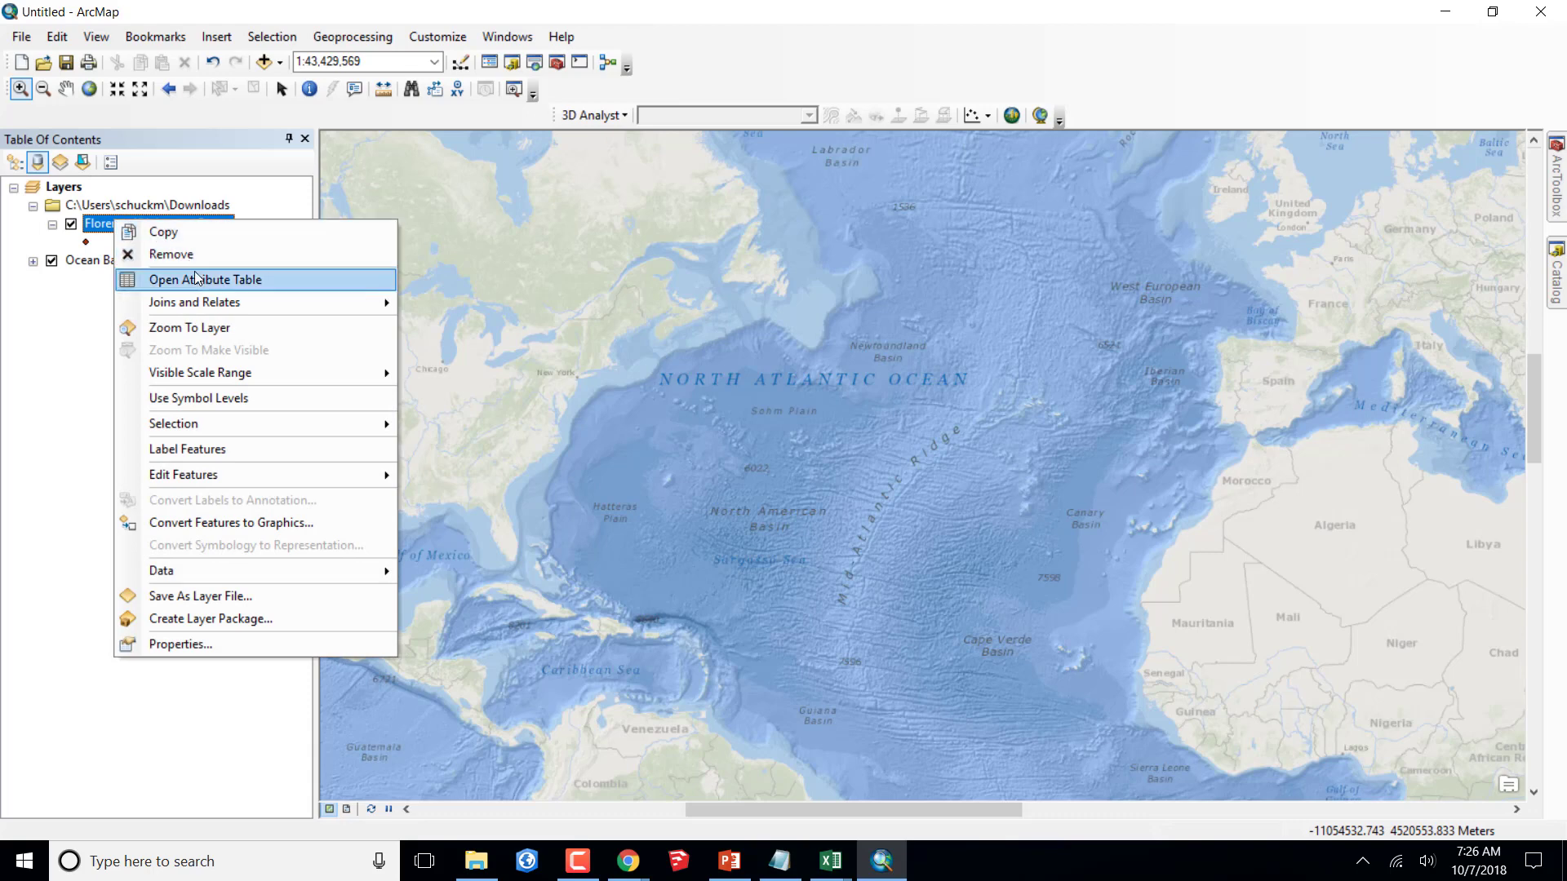
{"action": "left_click", "coordinate": [191, 328]}
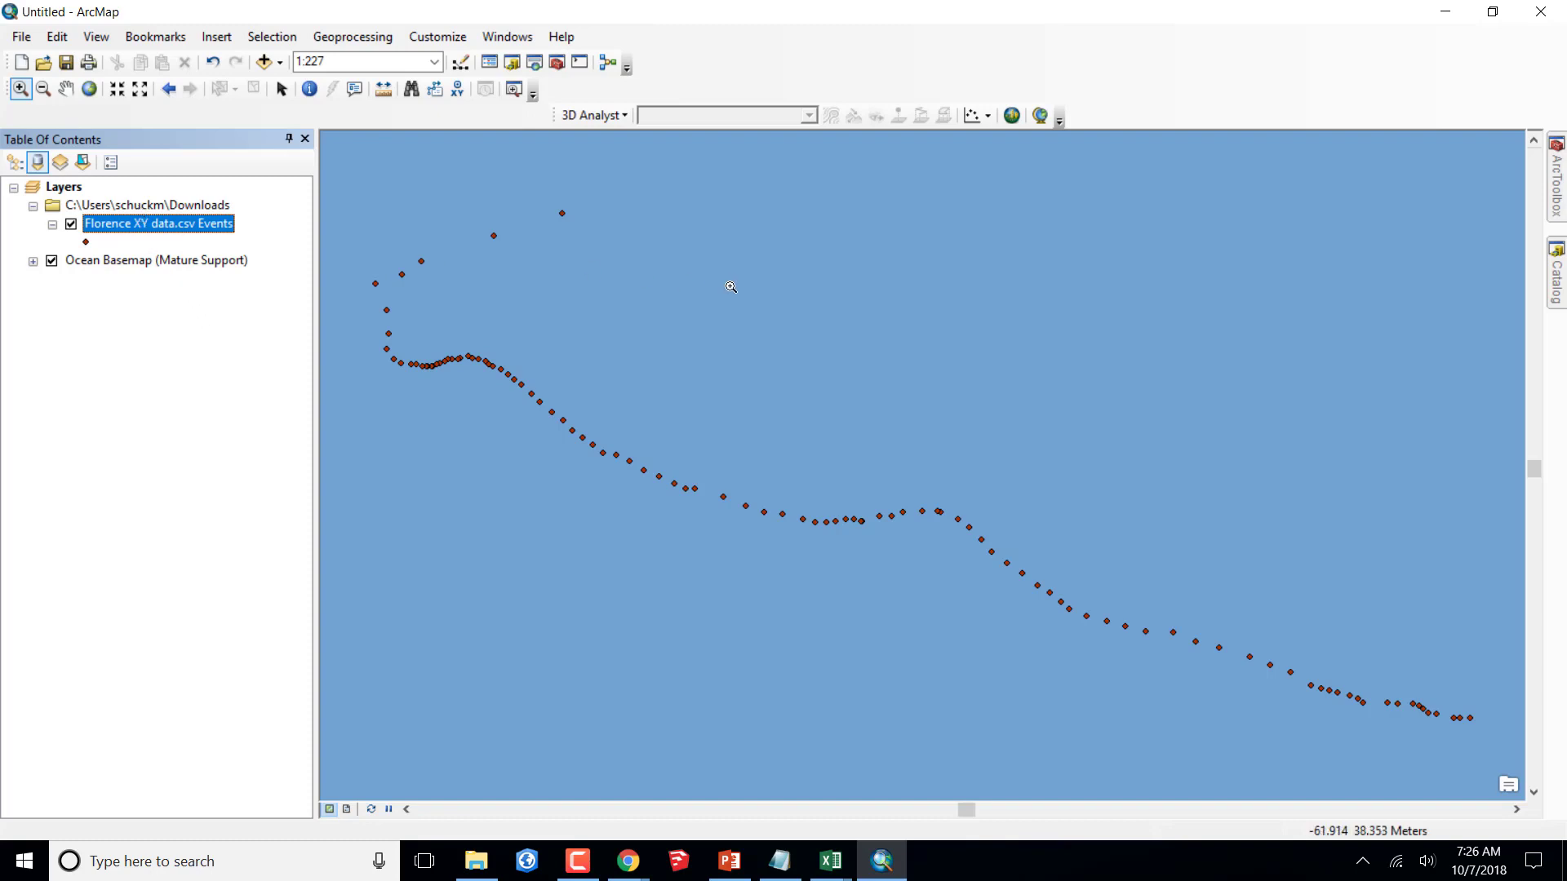
{"action": "left_click", "coordinate": [89, 89]}
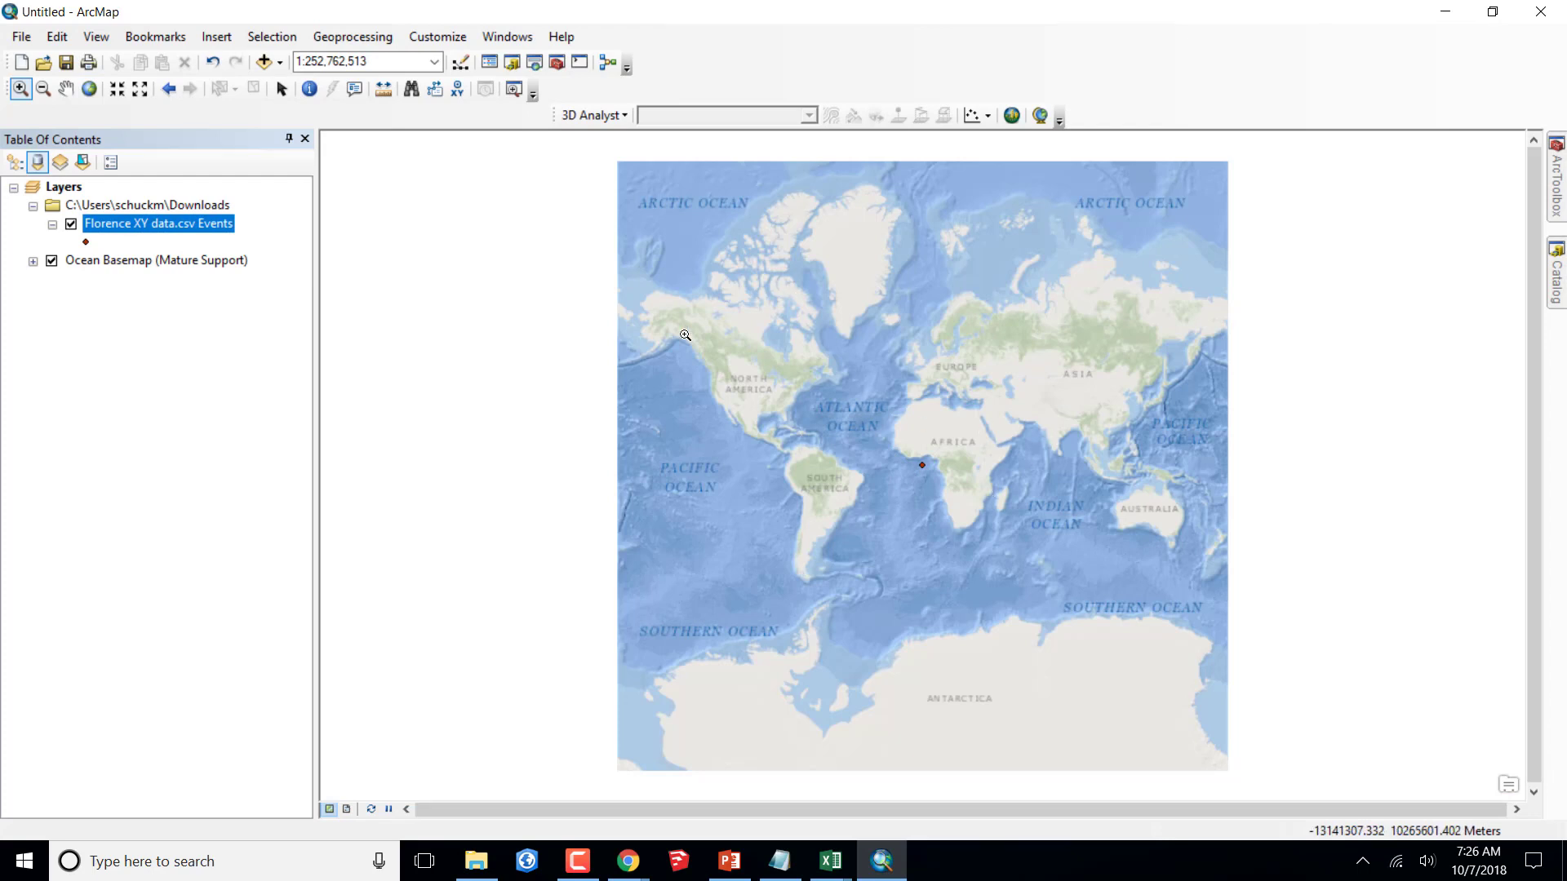
- Examine the extent, coordinate system and linear unit in the Florence events layer's source properties and close them without changes
{"action": "right_click", "coordinate": [169, 223]}
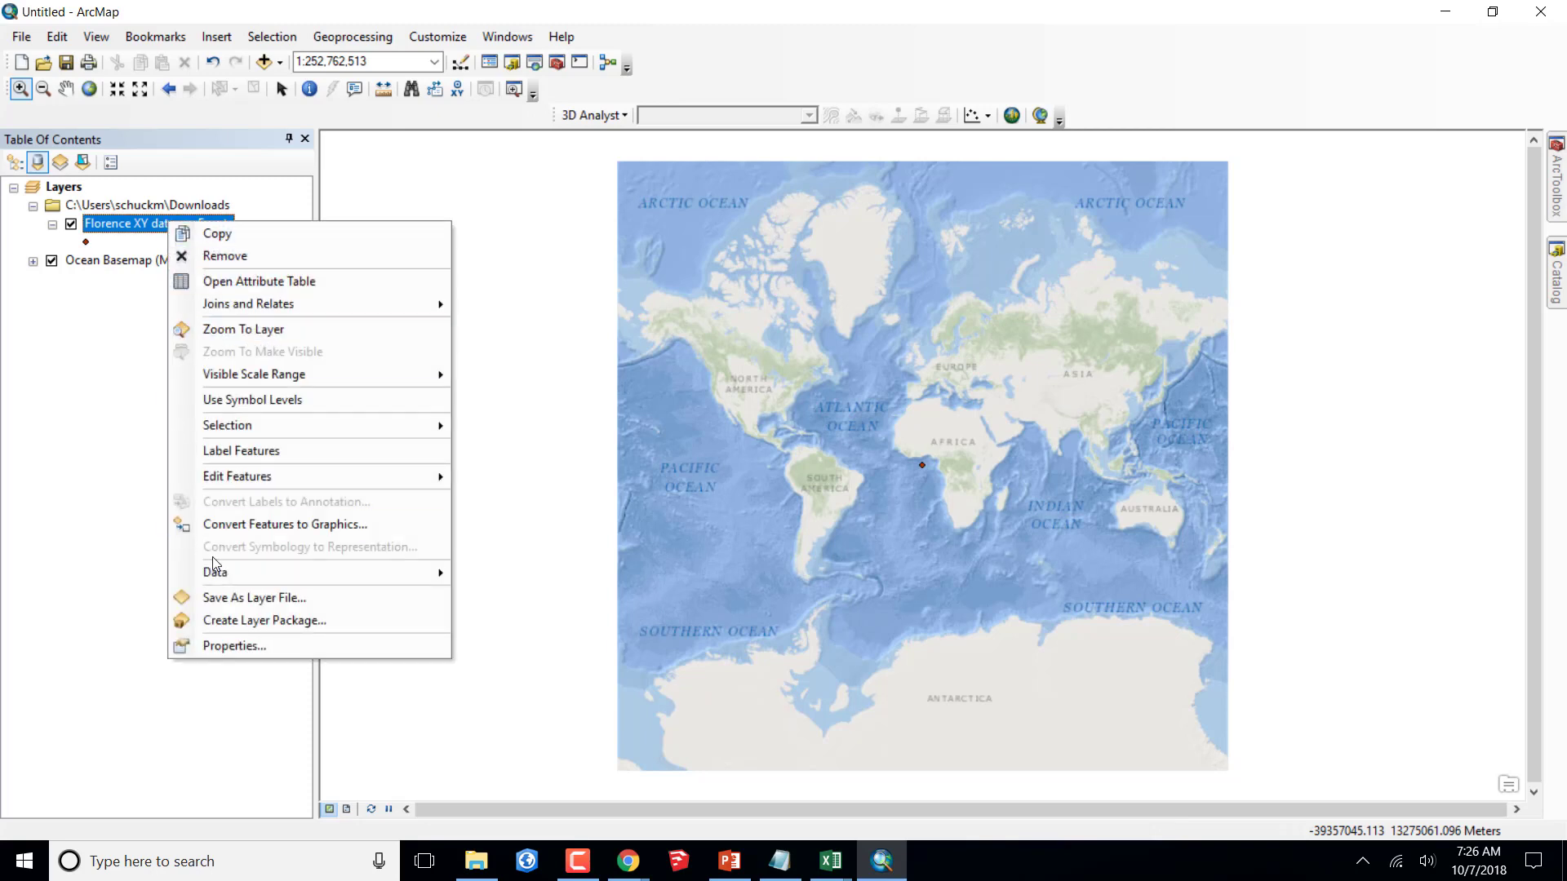
{"action": "left_click", "coordinate": [236, 644]}
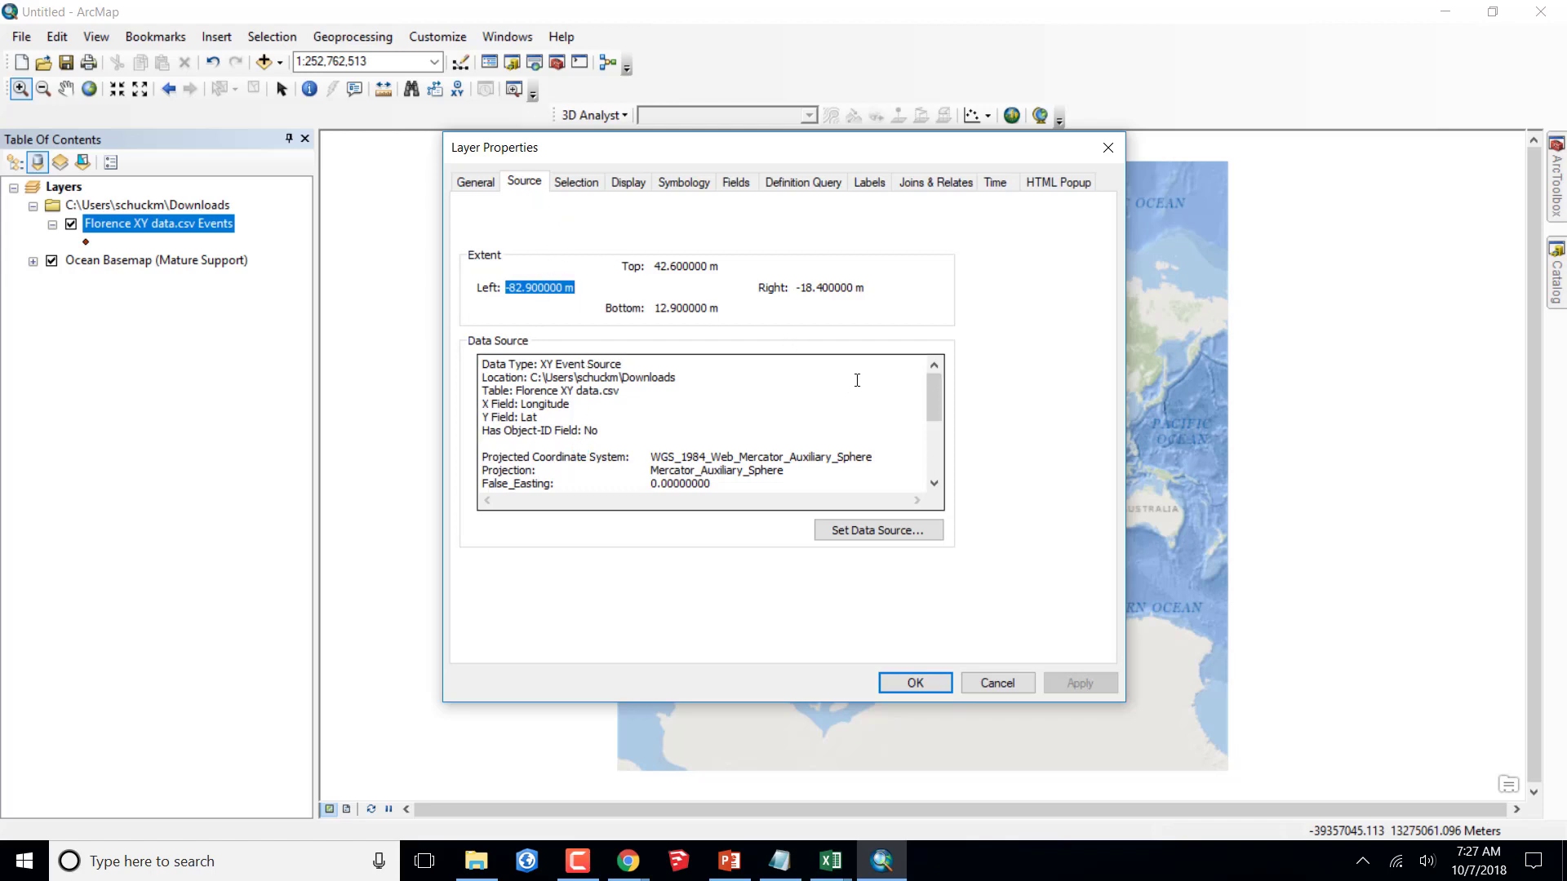
{"action": "left_click_drag", "start_coordinate": [934, 390], "coordinate": [943, 465]}
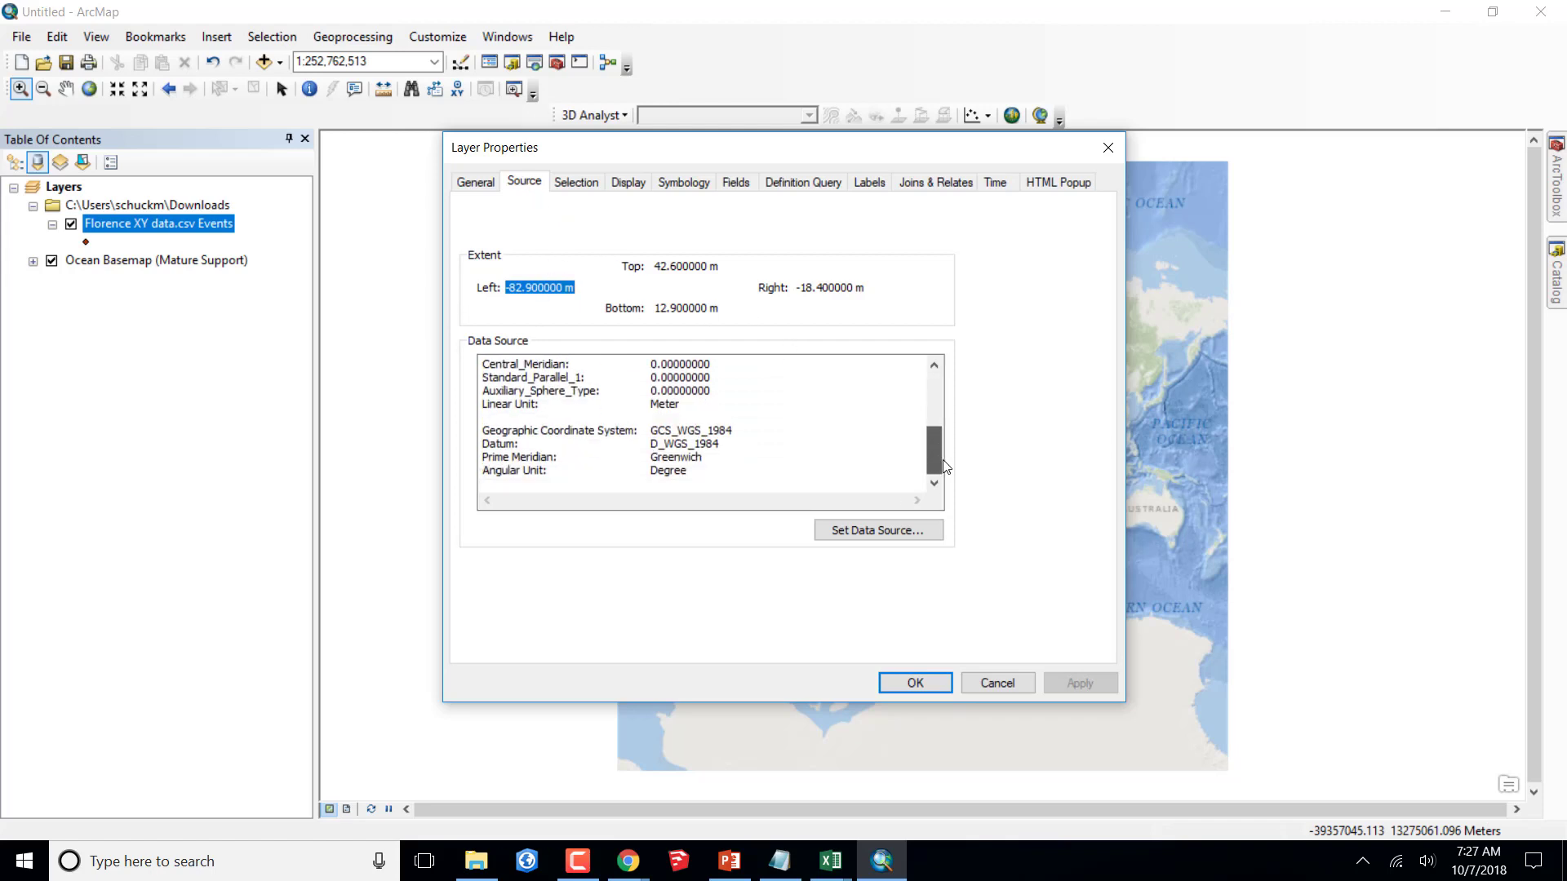
{"action": "left_click", "coordinate": [681, 403]}
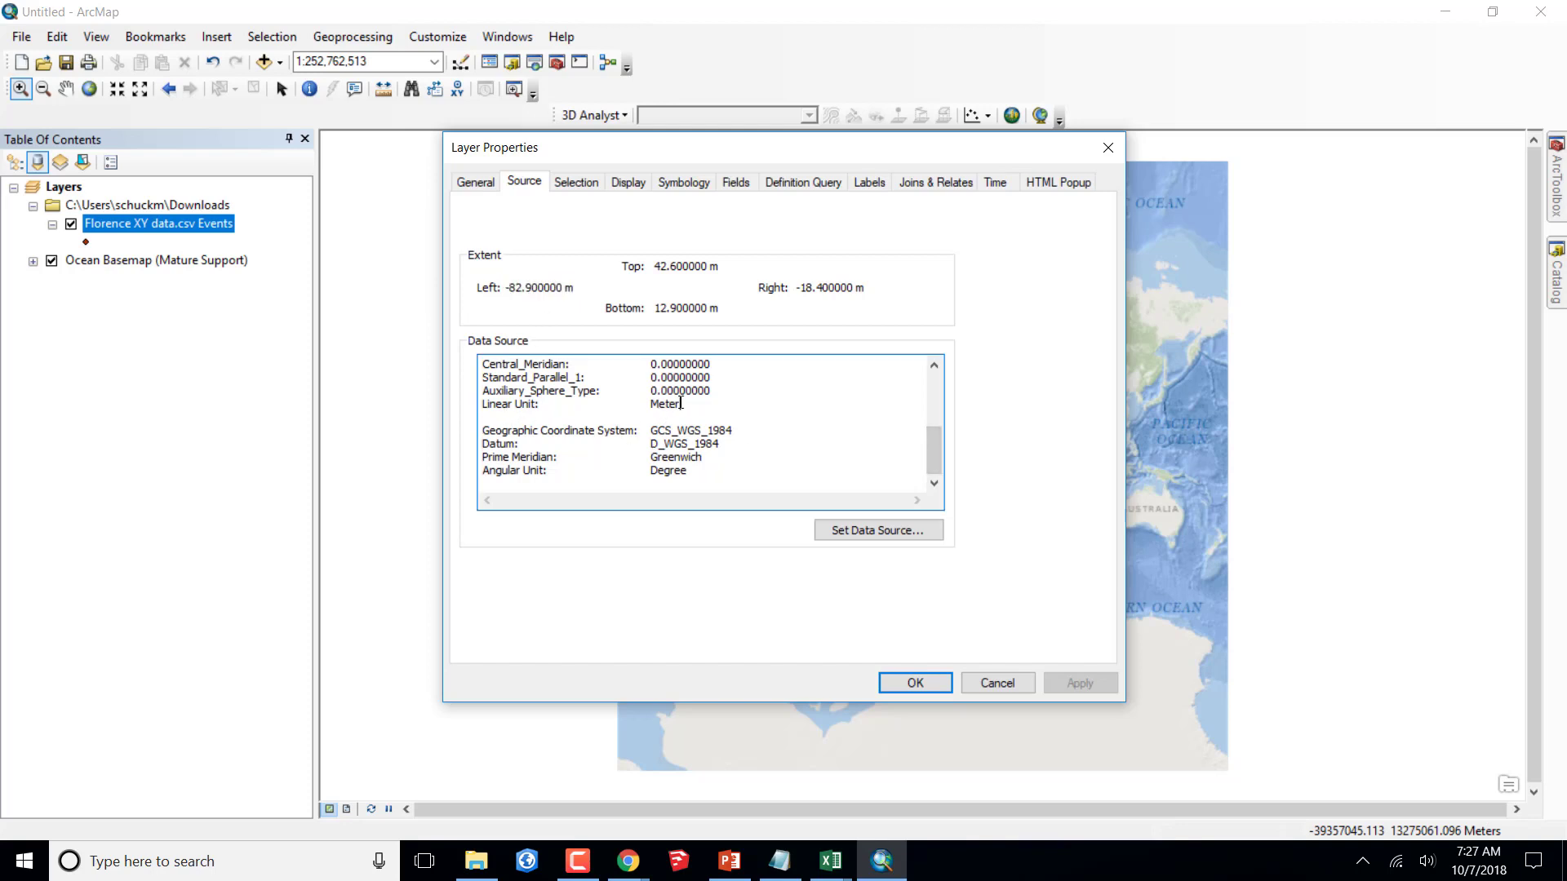
{"action": "left_click_drag", "start_coordinate": [680, 403], "coordinate": [482, 377]}
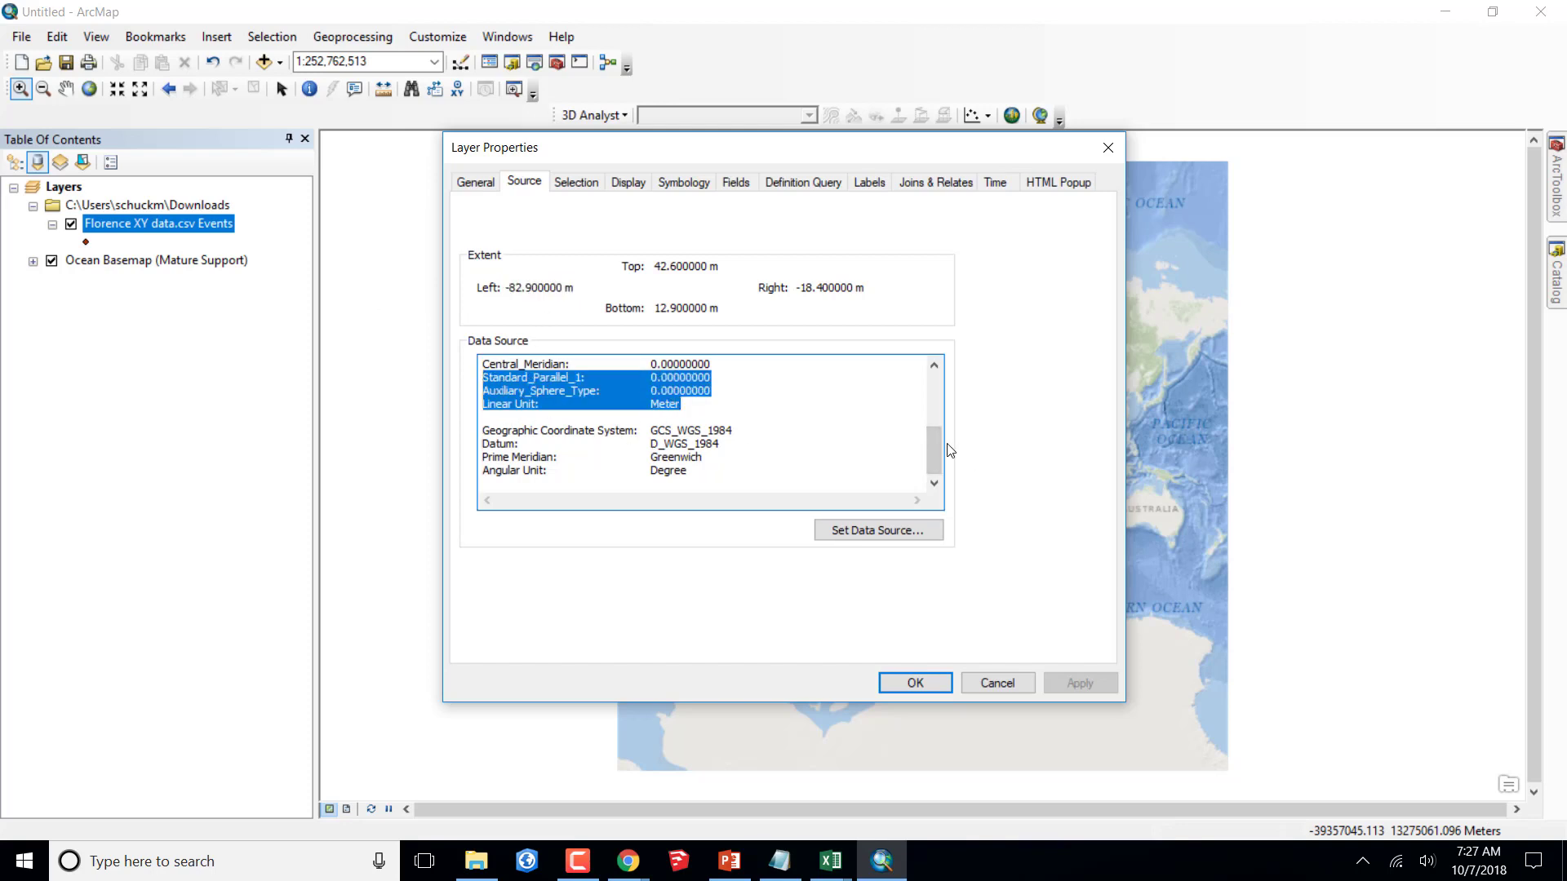
{"action": "left_click_drag", "start_coordinate": [938, 447], "coordinate": [936, 418]}
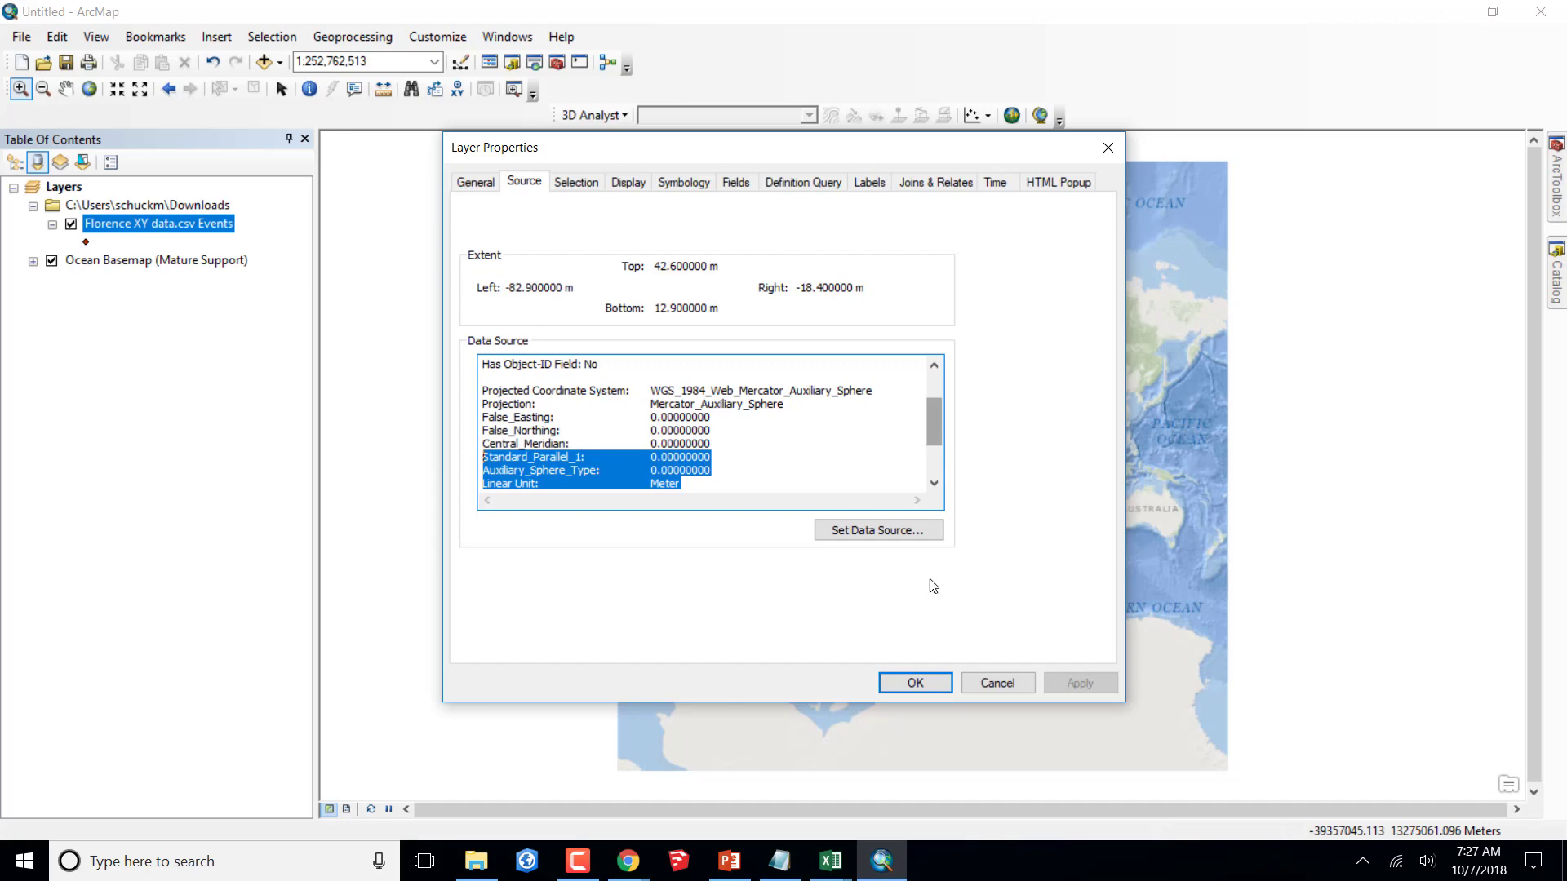
{"action": "left_click", "coordinate": [997, 683]}
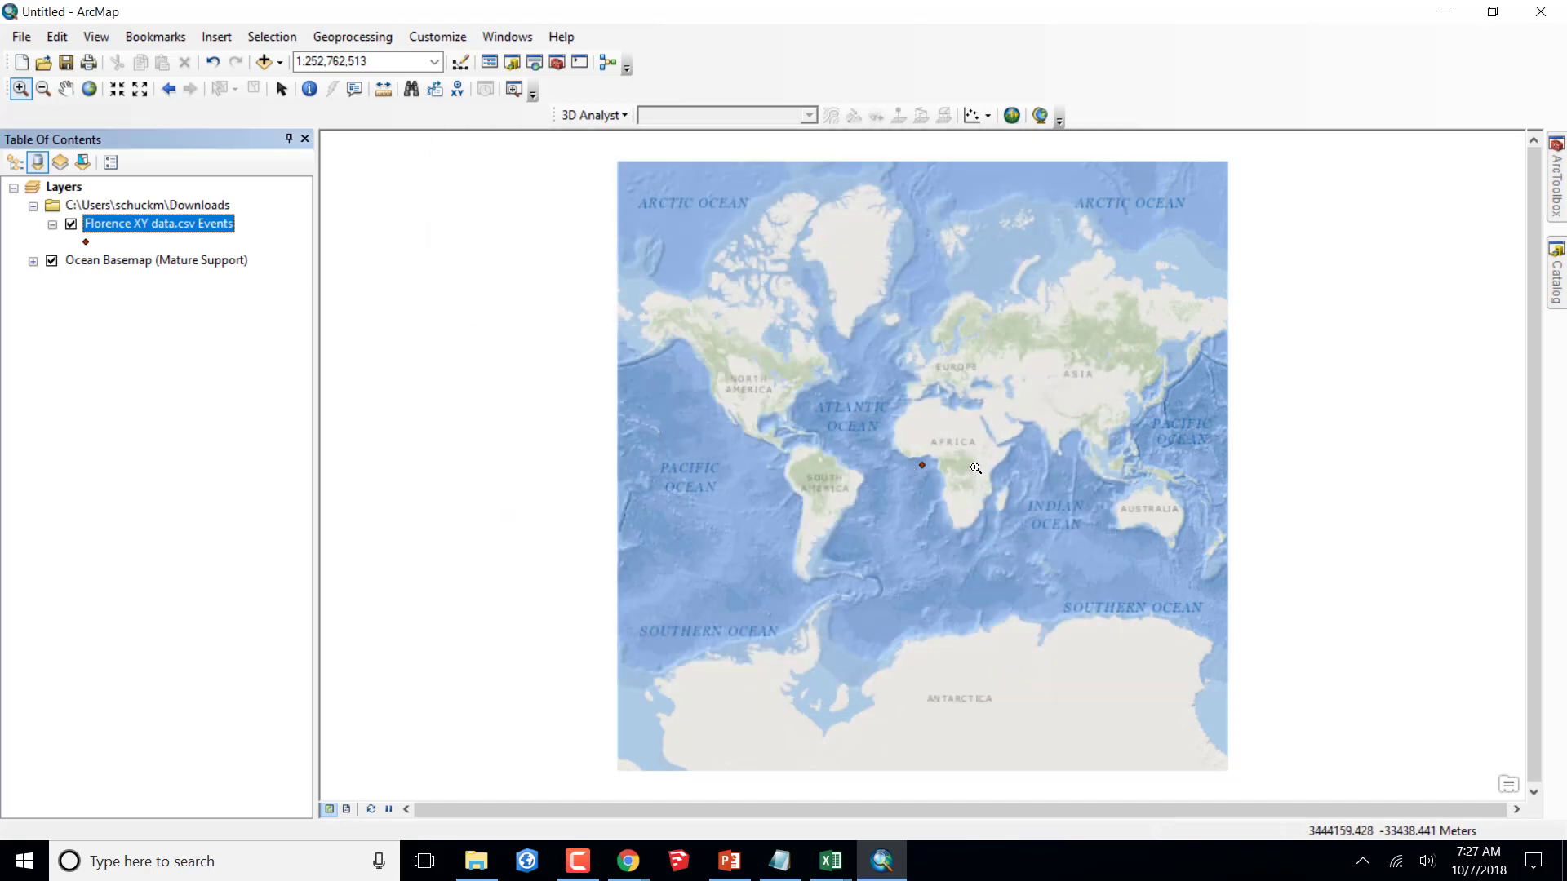
- Remove the Florence XY data.csv Events layer from the map and return to the North Atlantic
{"action": "right_click", "coordinate": [170, 231]}
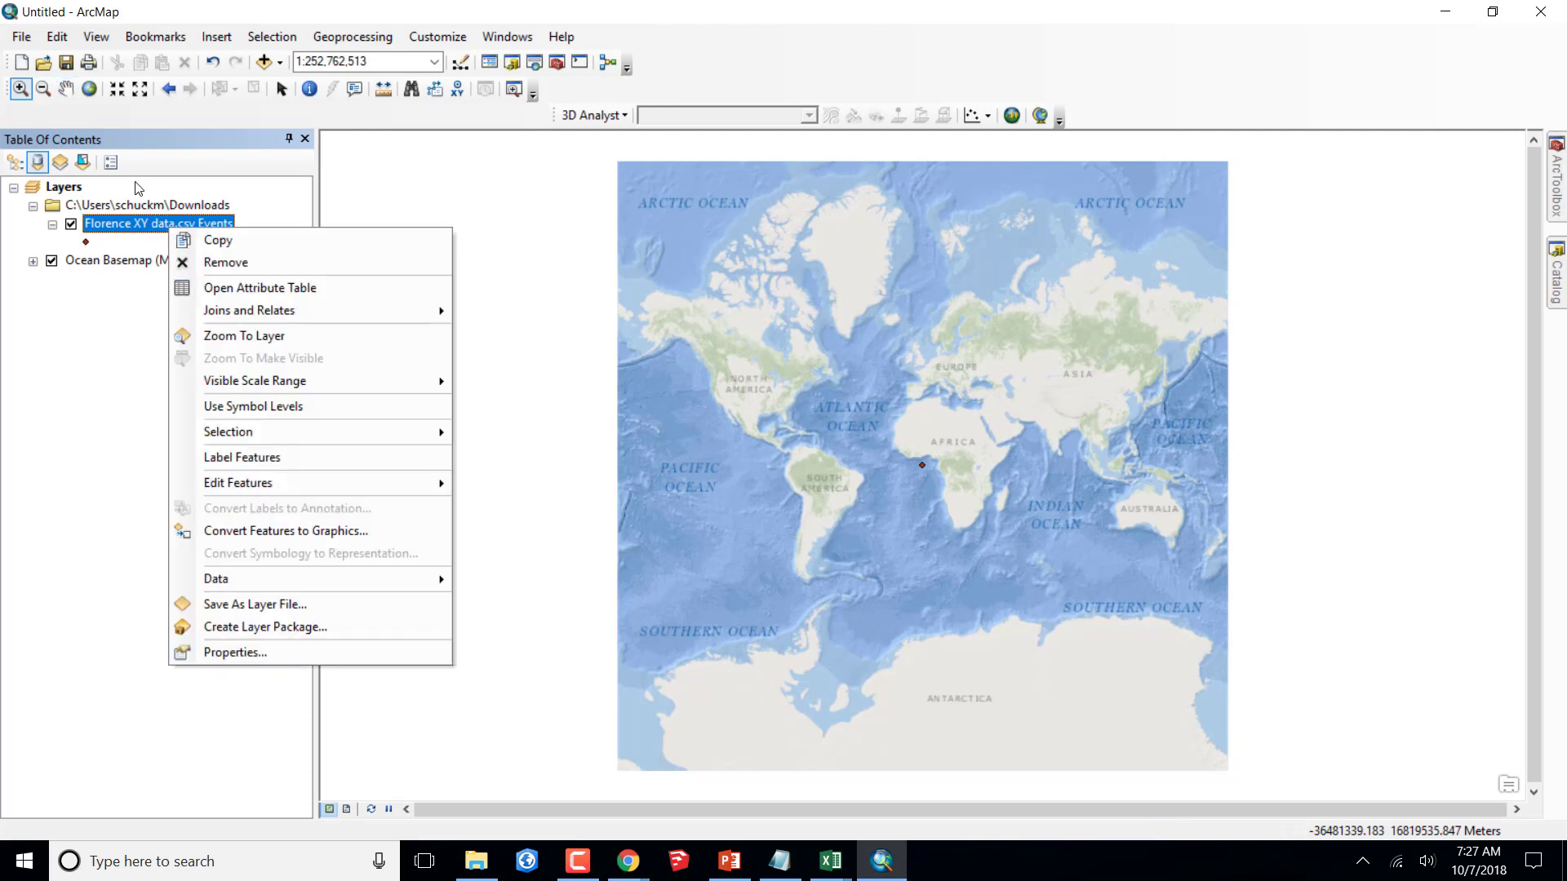
{"action": "left_click", "coordinate": [217, 262]}
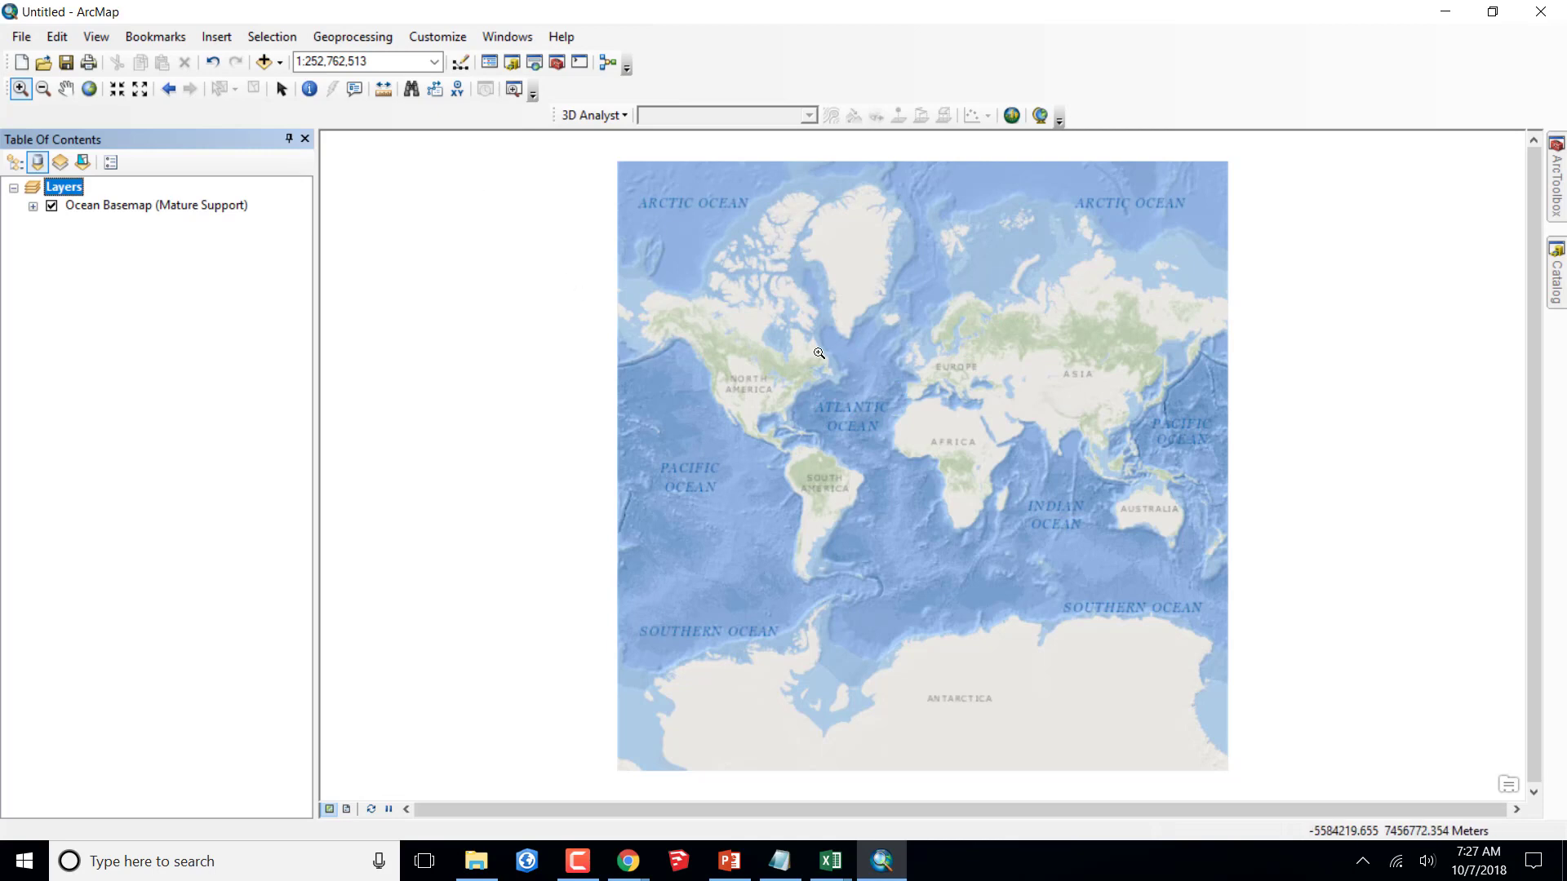
{"action": "left_click_drag", "start_coordinate": [768, 360], "coordinate": [1016, 503]}
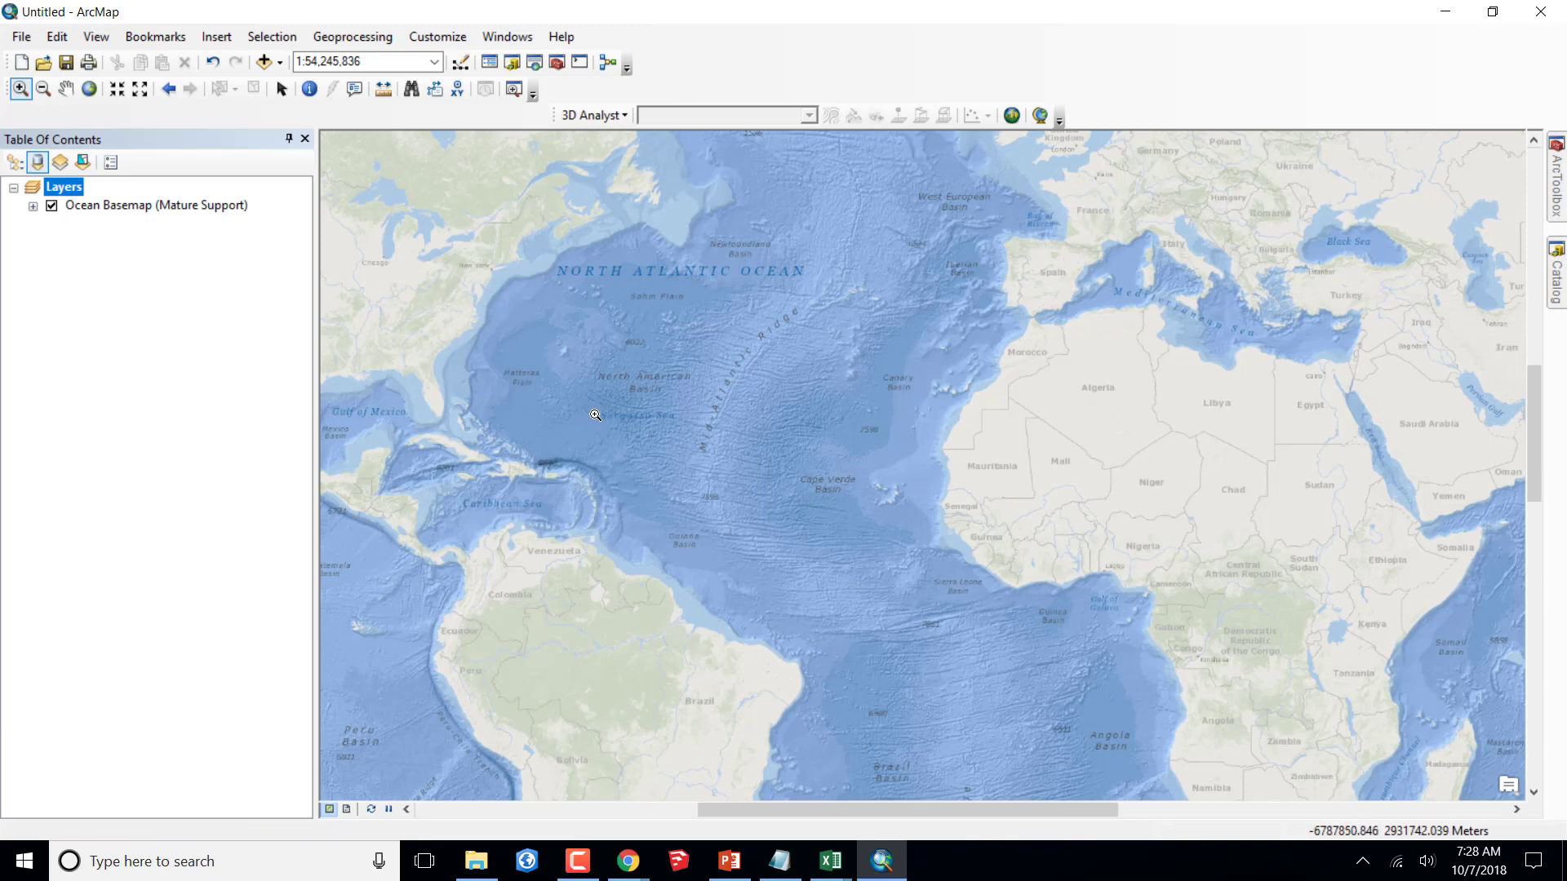
- Start adding XY data from the Florence XY data.csv table in Downloads and set its X field to Longitude
{"action": "left_click", "coordinate": [22, 38]}
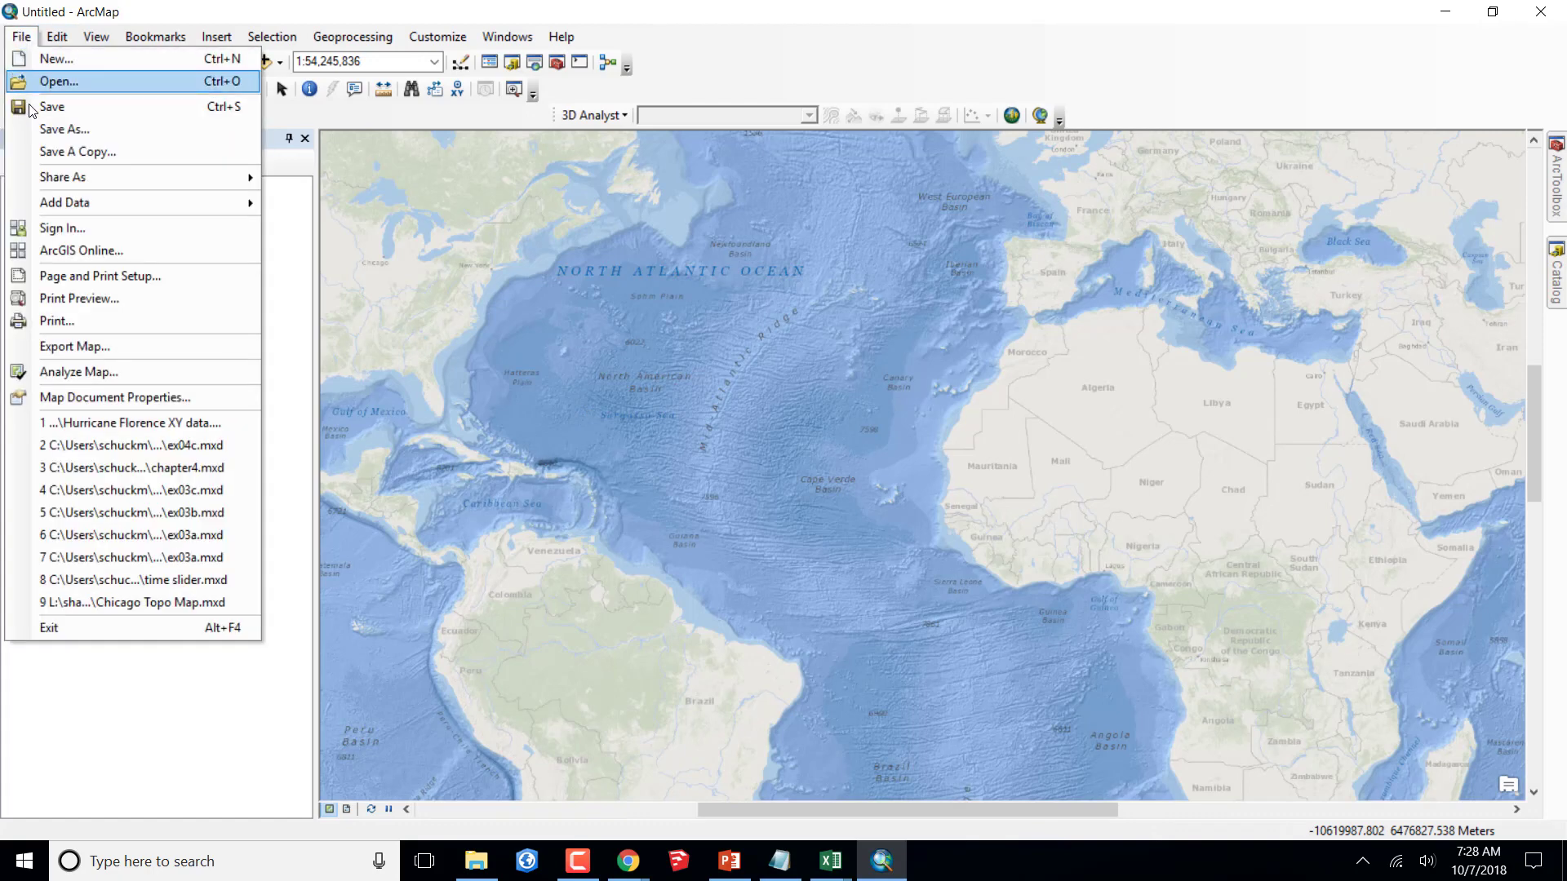
{"action": "mouse_move", "coordinate": [116, 203]}
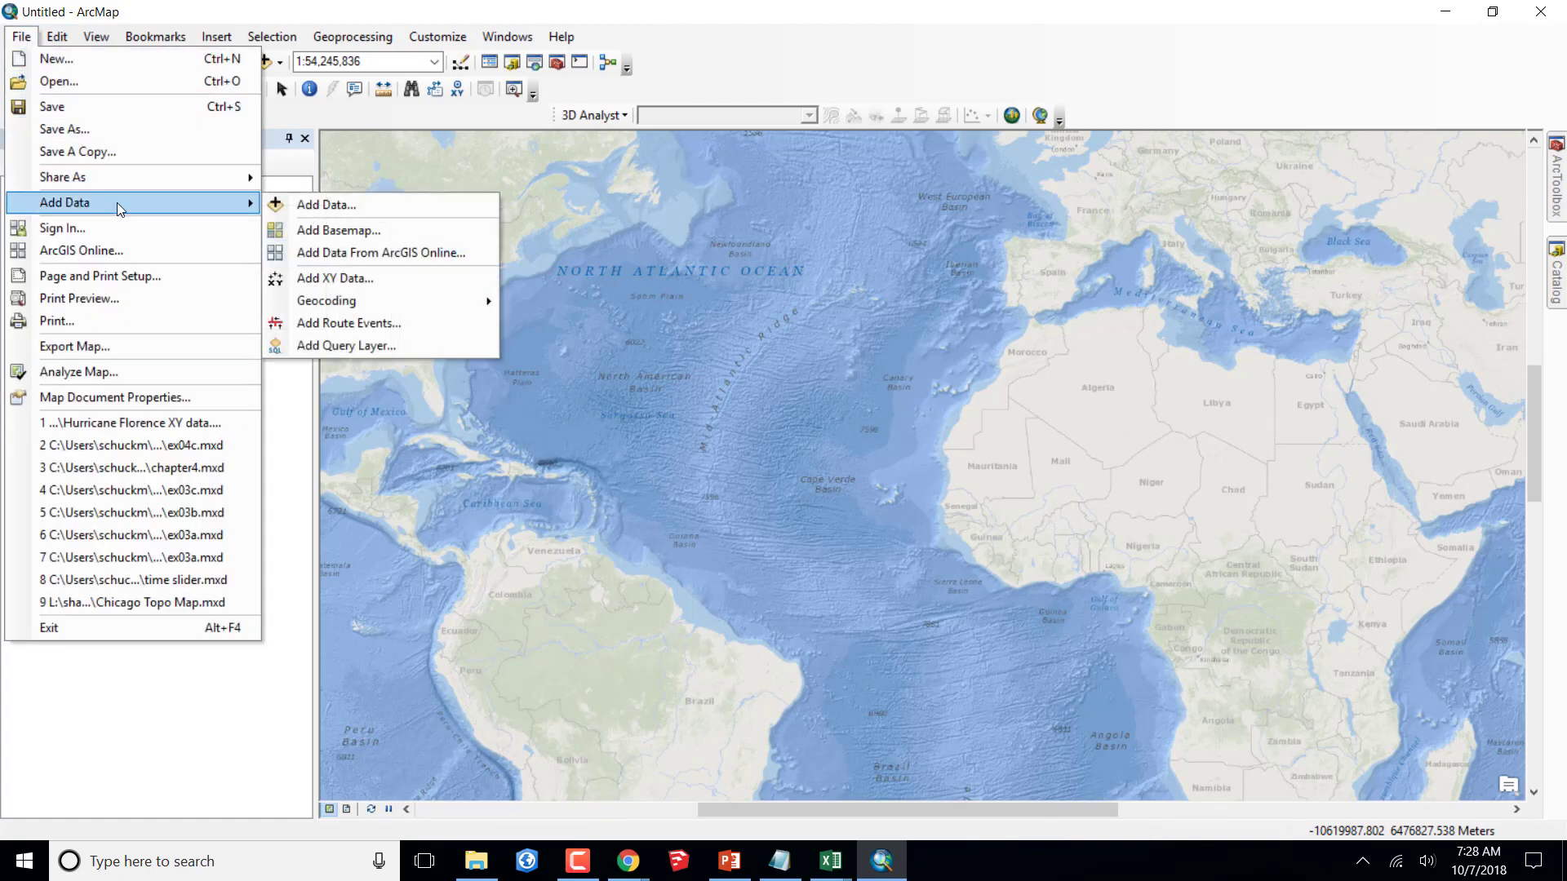
{"action": "left_click", "coordinate": [328, 278]}
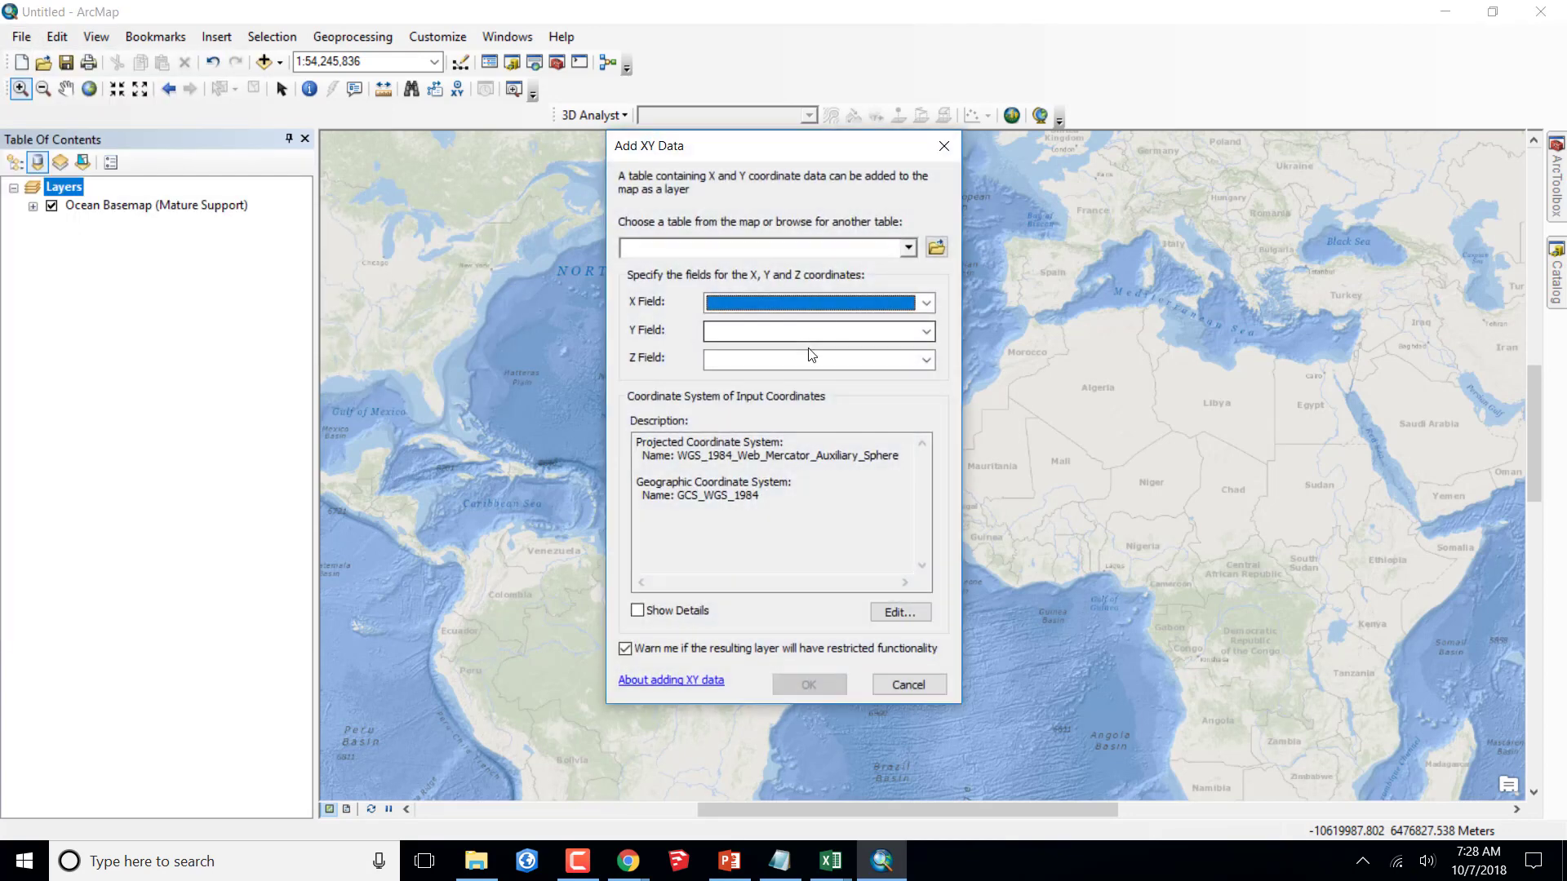
{"action": "left_click", "coordinate": [937, 250]}
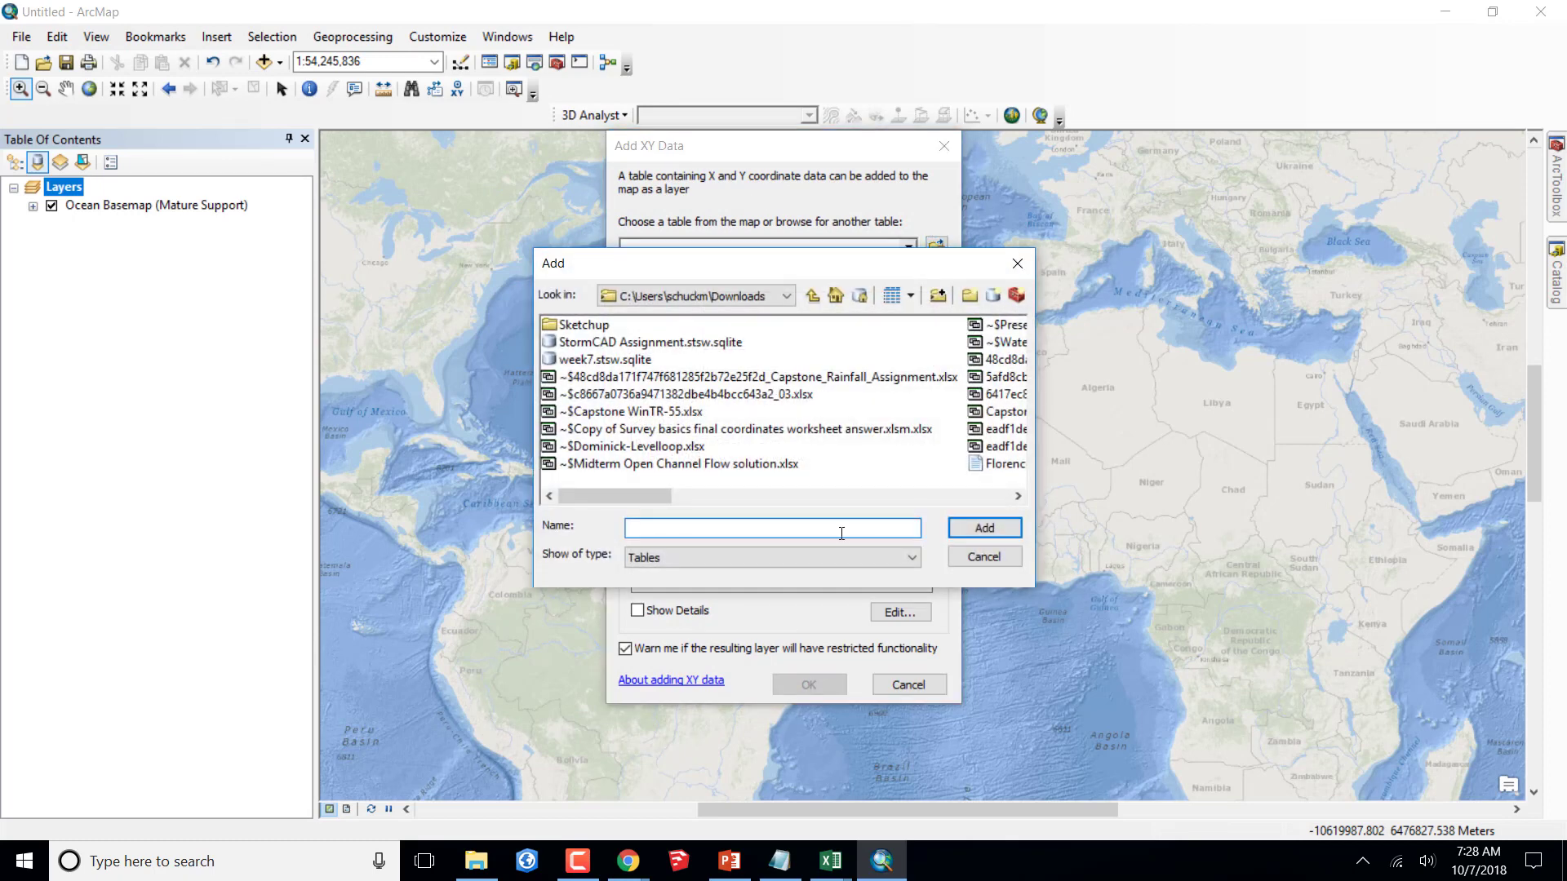
{"action": "left_click", "coordinate": [1019, 497]}
{"action": "left_click", "coordinate": [638, 464]}
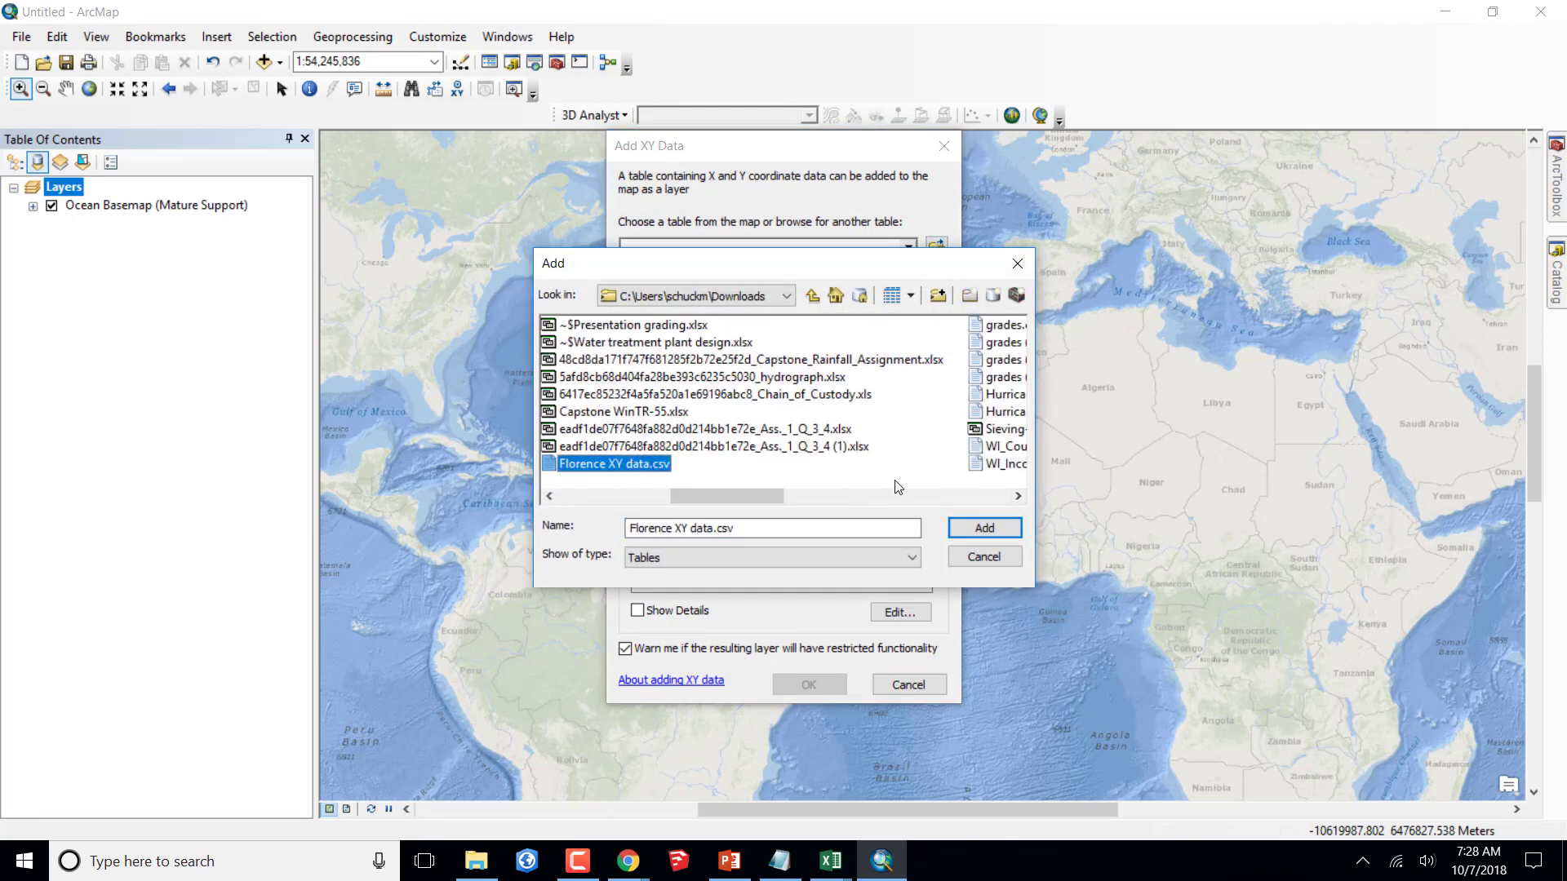
{"action": "left_click", "coordinate": [985, 528]}
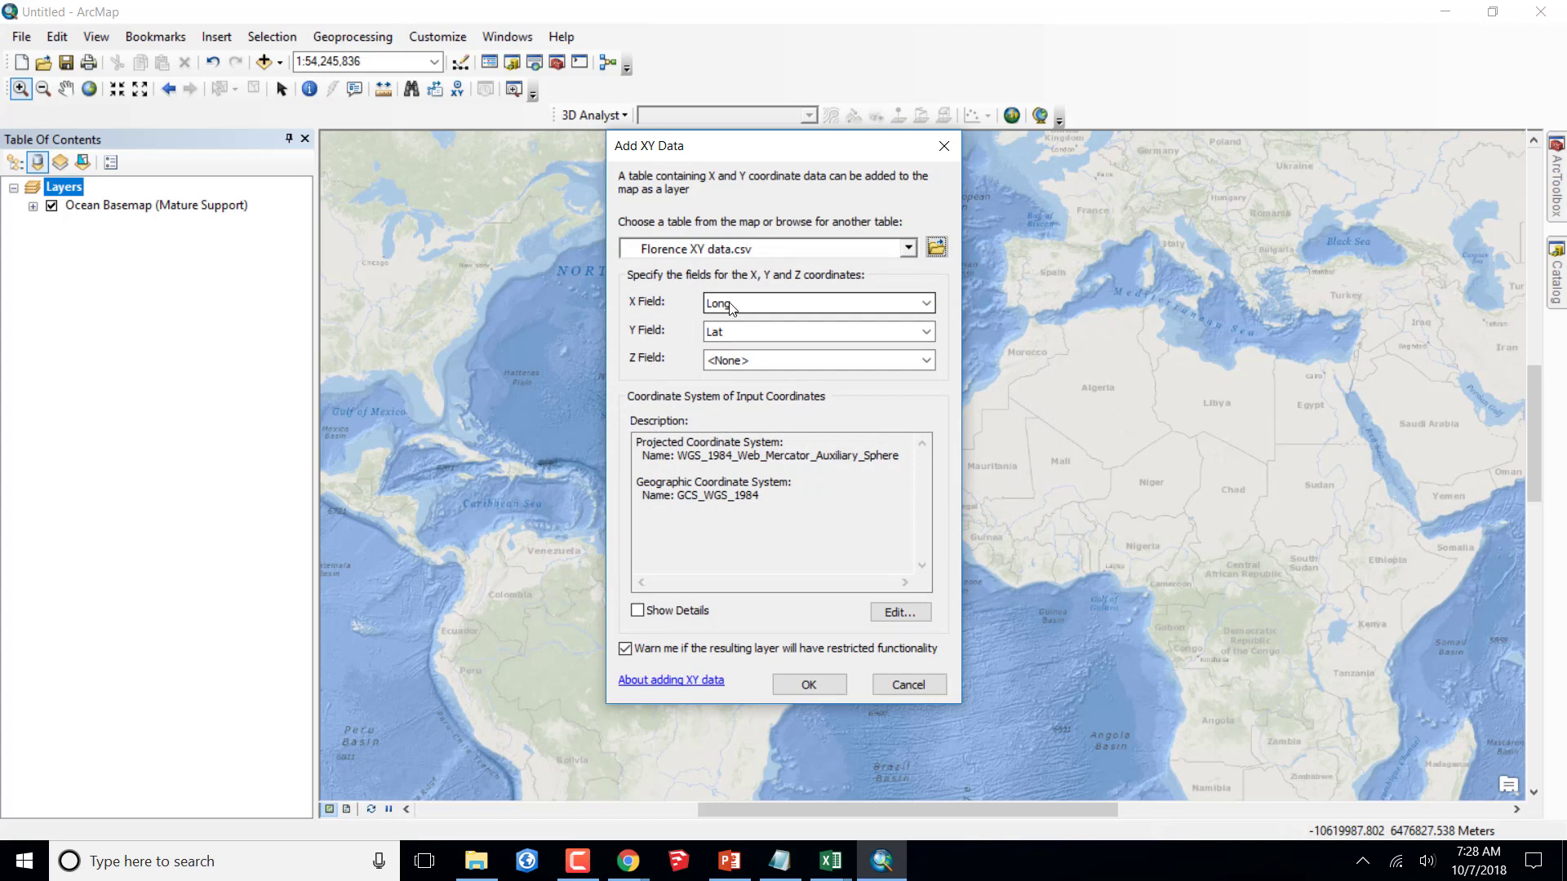
{"action": "left_click", "coordinate": [924, 304]}
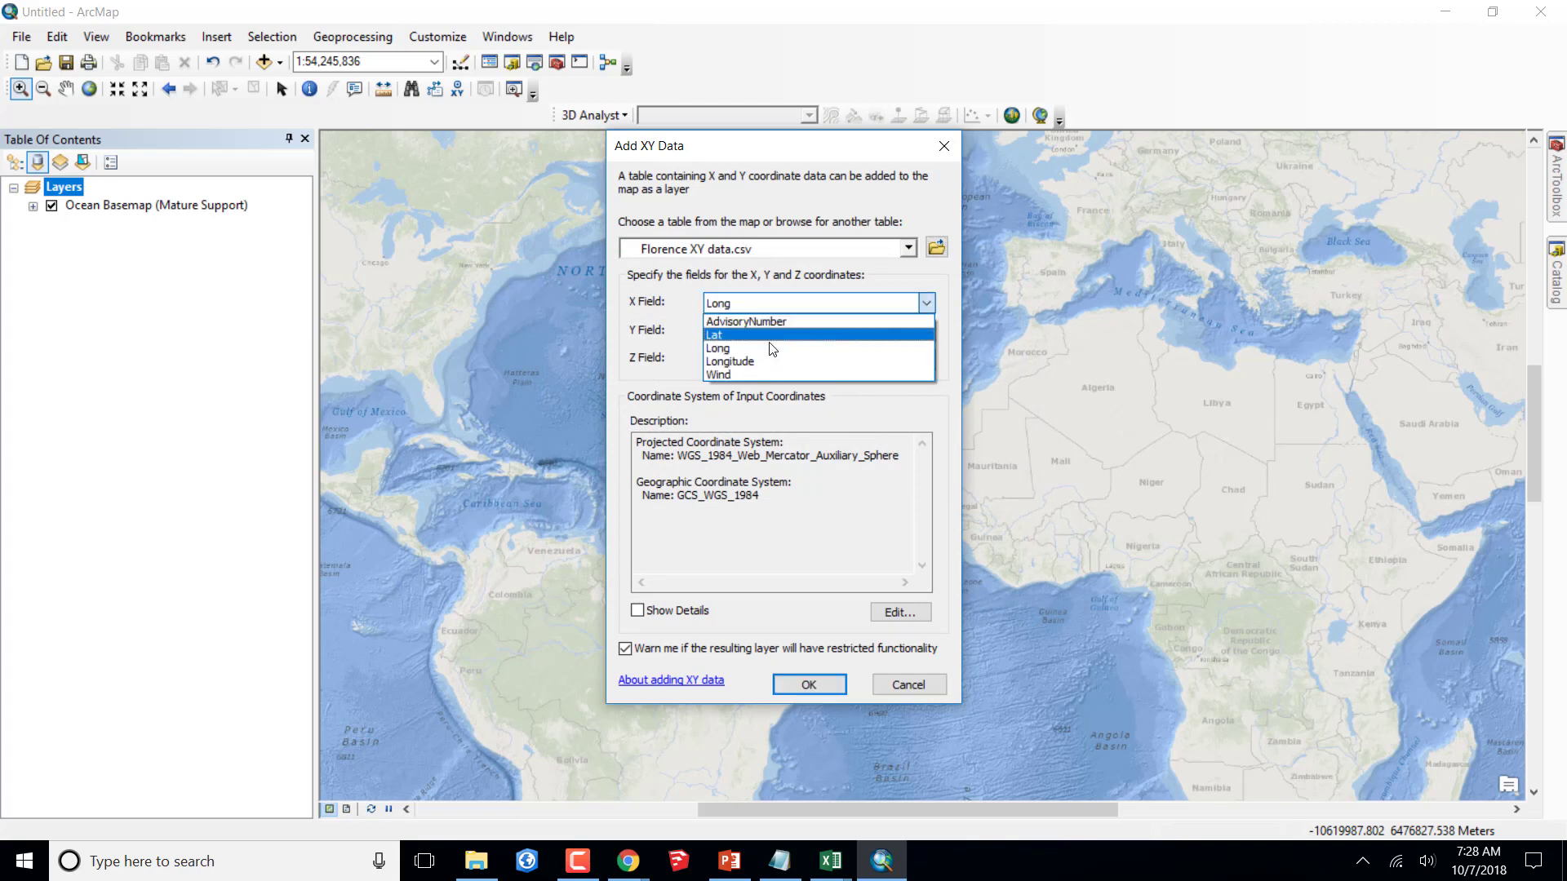
{"action": "left_click", "coordinate": [761, 364]}
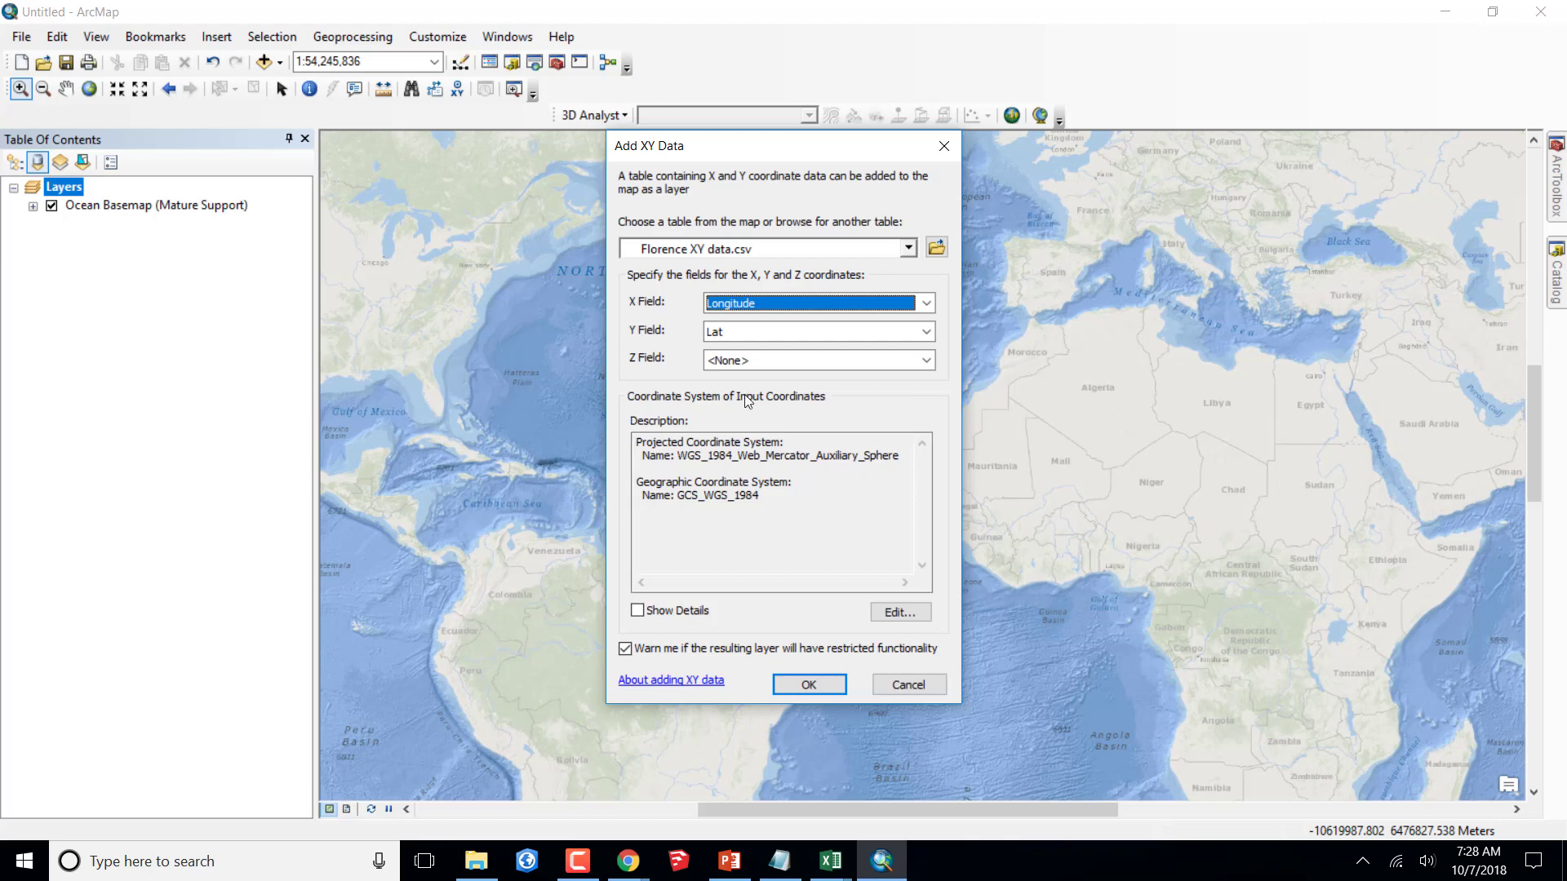
- Set the input coordinate system to the world geographic system WGS 1984 and add the Florence points to the map
{"action": "left_click", "coordinate": [901, 613]}
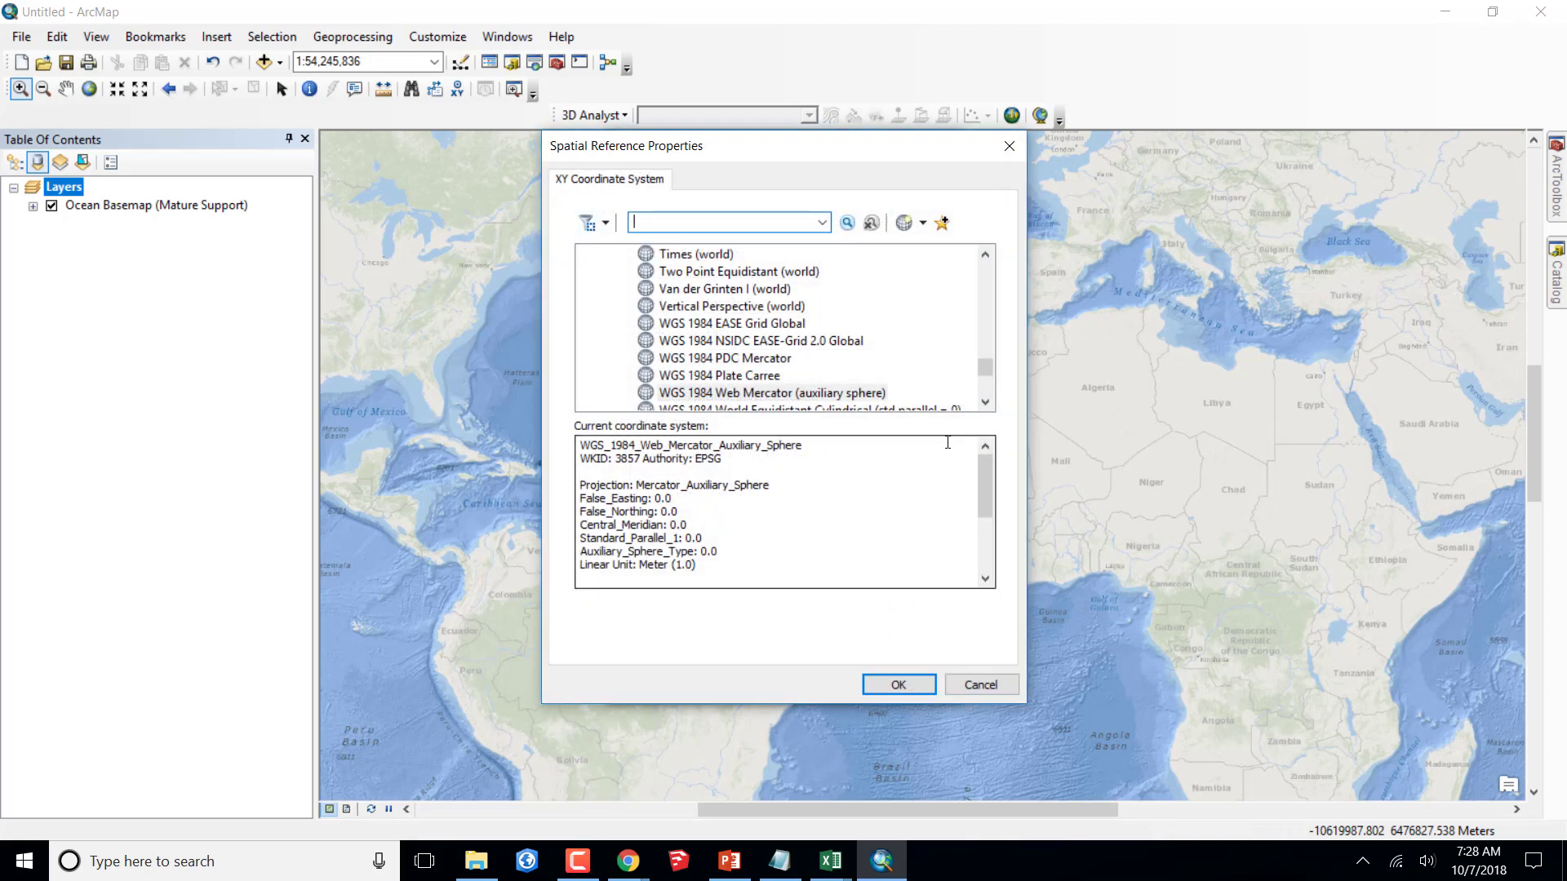
{"action": "left_click_drag", "start_coordinate": [986, 367], "coordinate": [985, 265]}
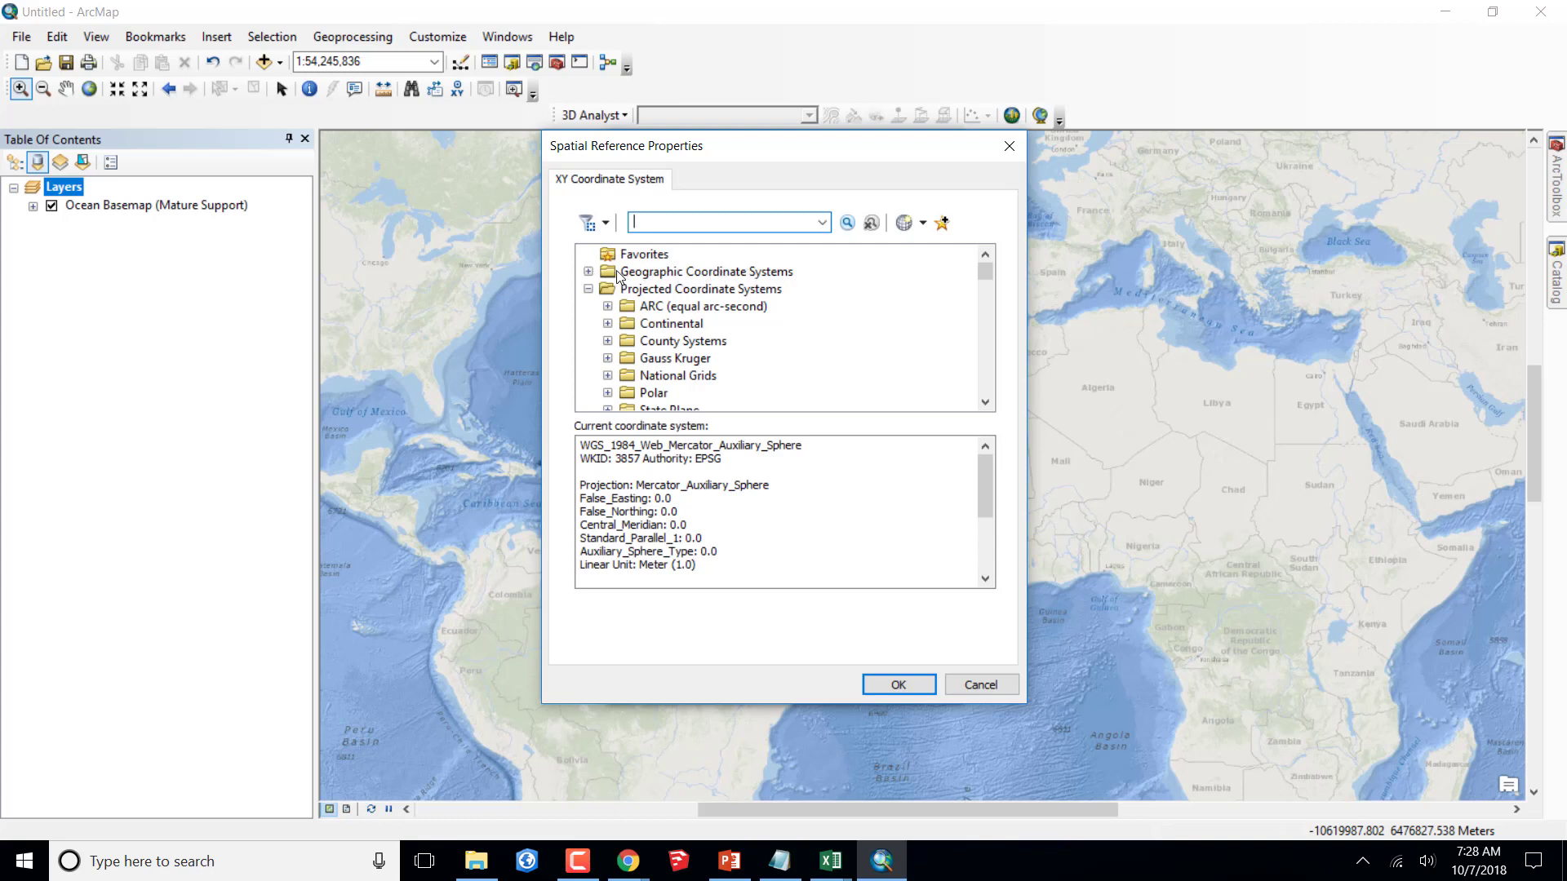
{"action": "left_click", "coordinate": [588, 271]}
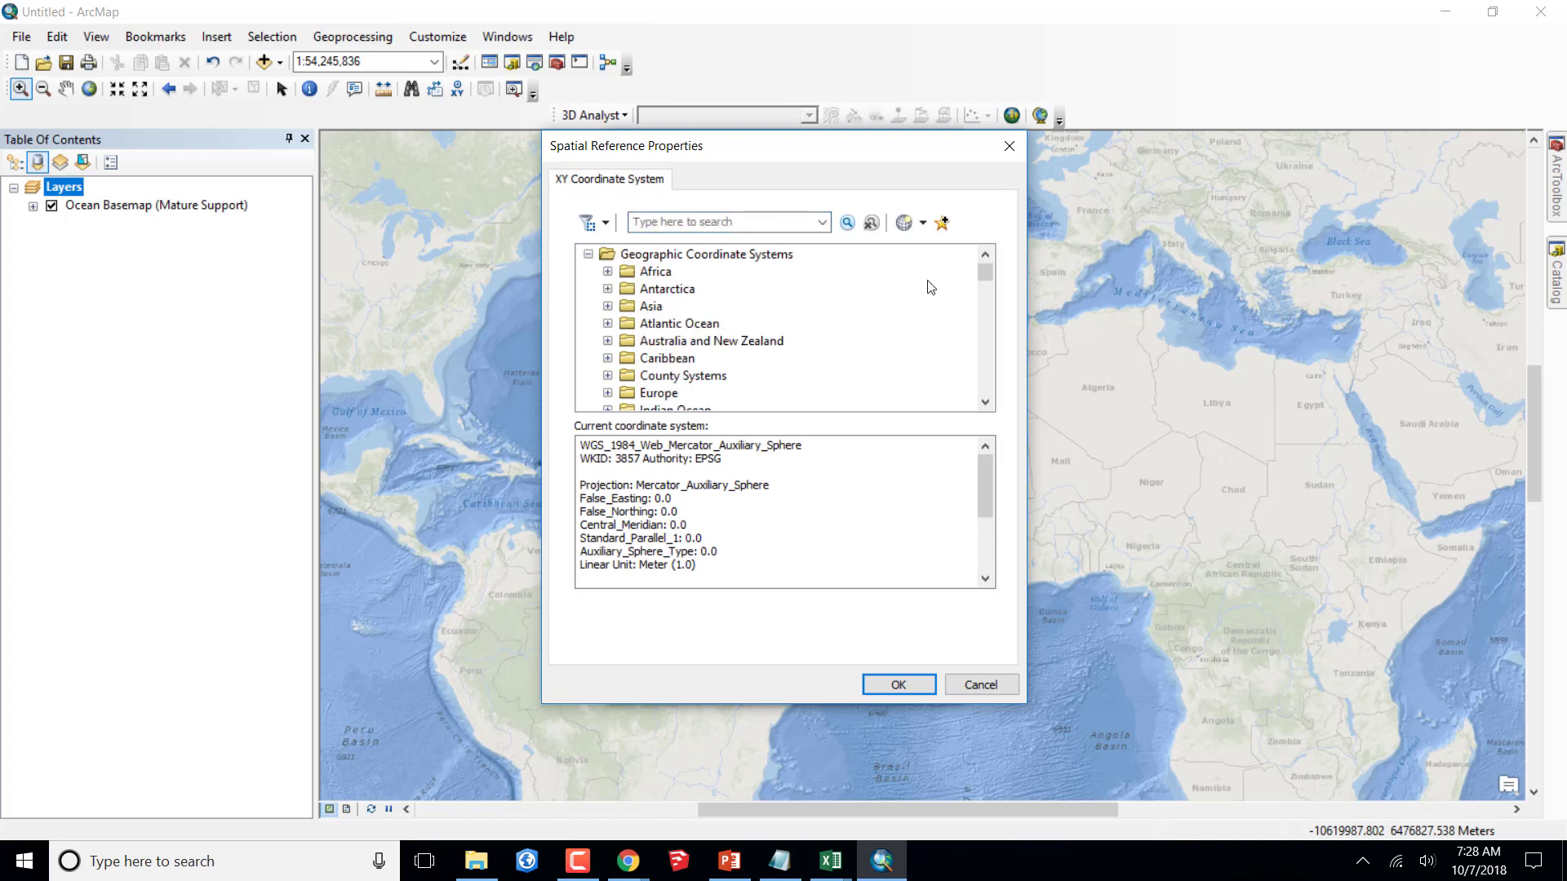
{"action": "left_click_drag", "start_coordinate": [989, 273], "coordinate": [989, 286]}
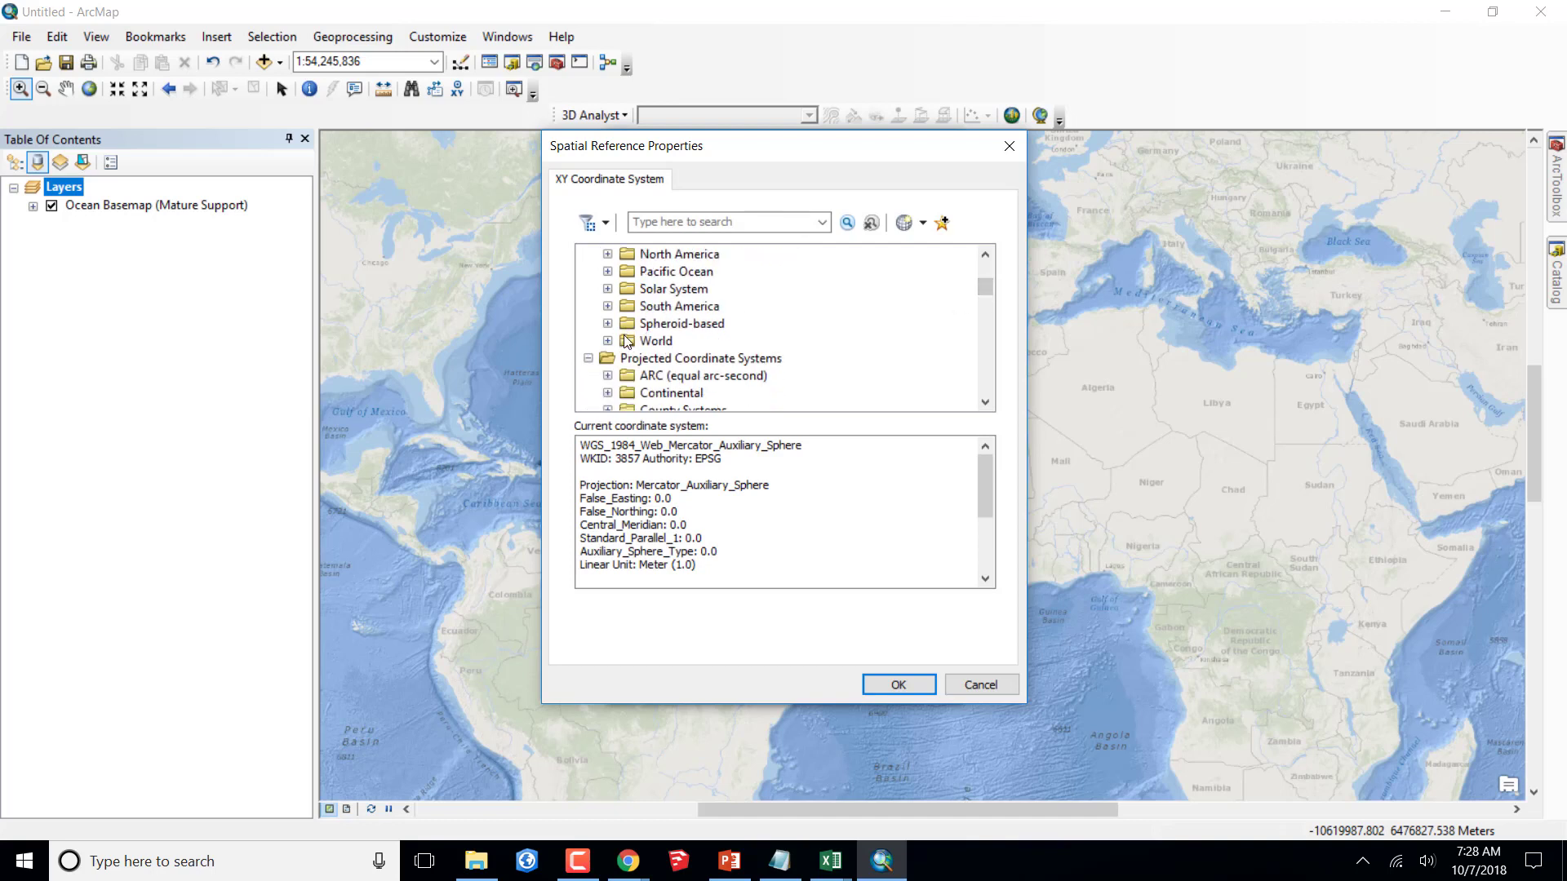
{"action": "double_click", "coordinate": [645, 358]}
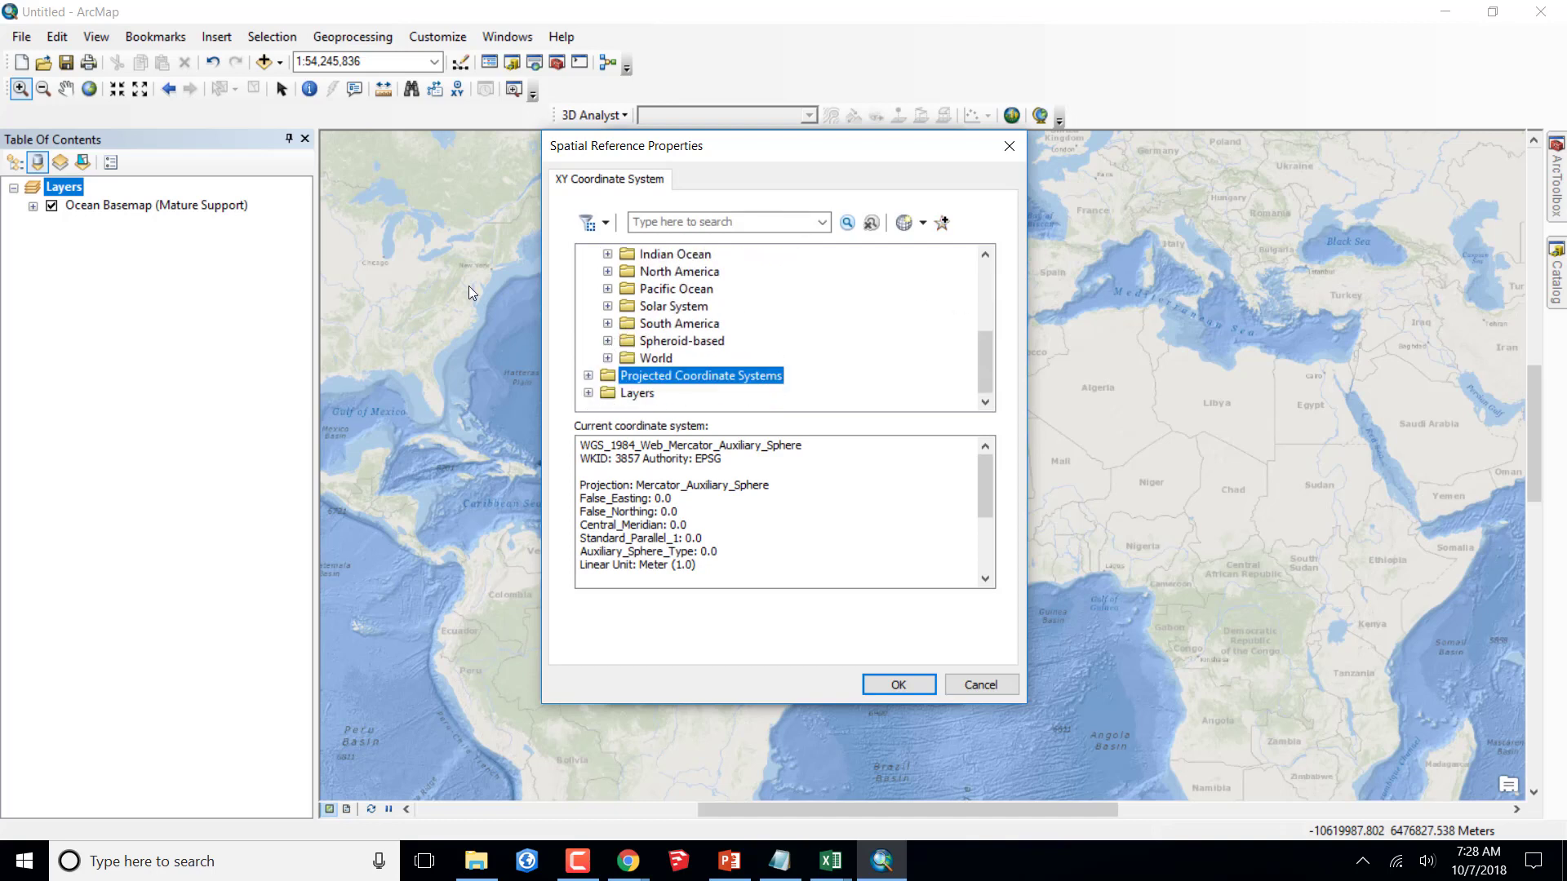
{"action": "left_click", "coordinate": [608, 359]}
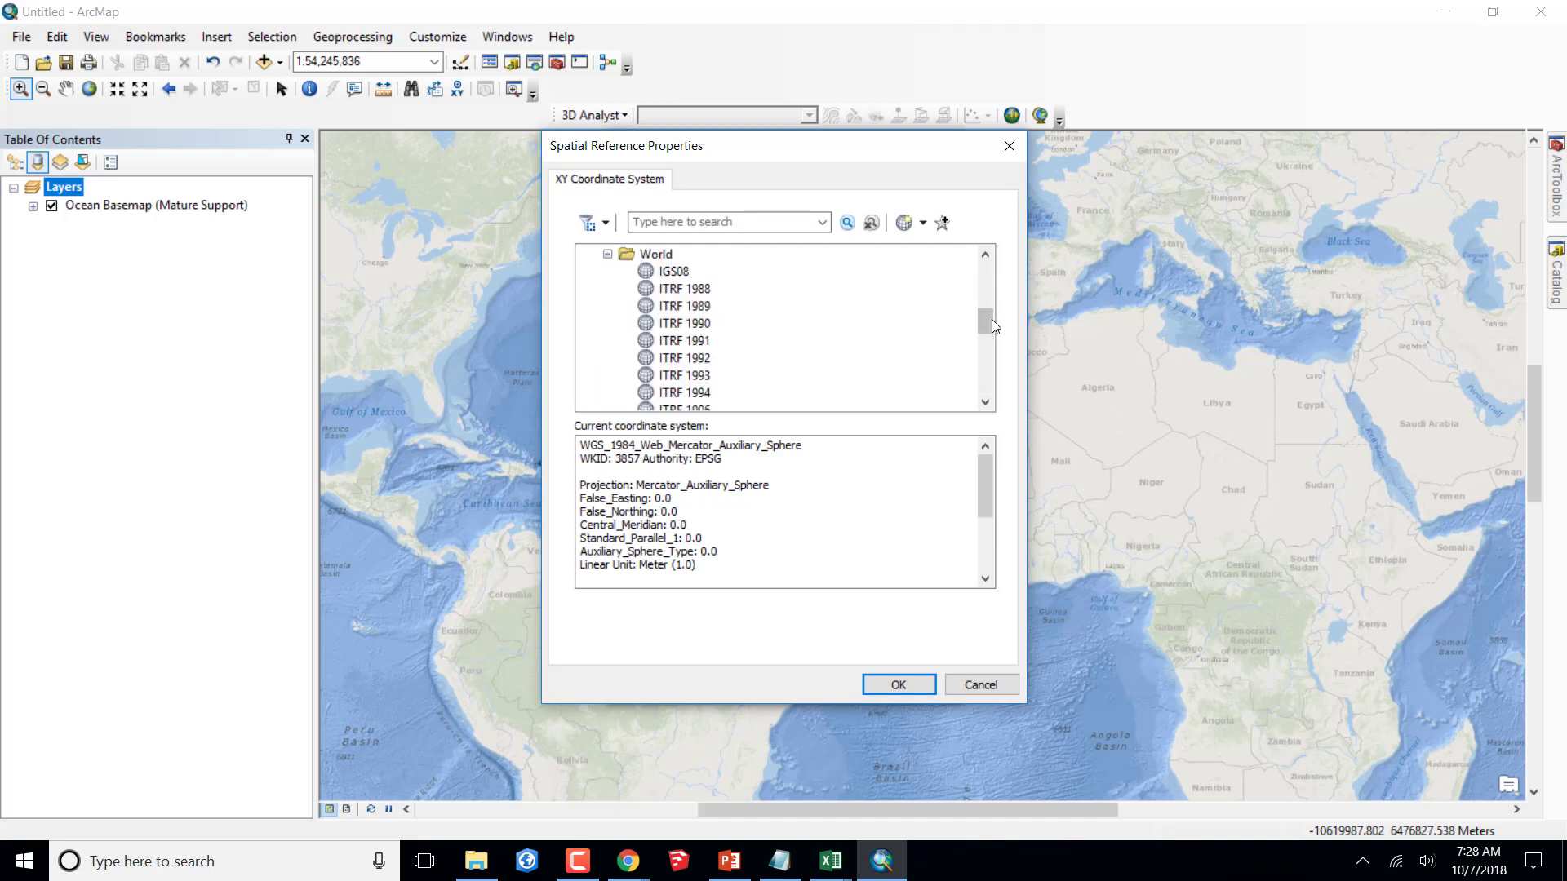
{"action": "left_click_drag", "start_coordinate": [992, 325], "coordinate": [994, 377]}
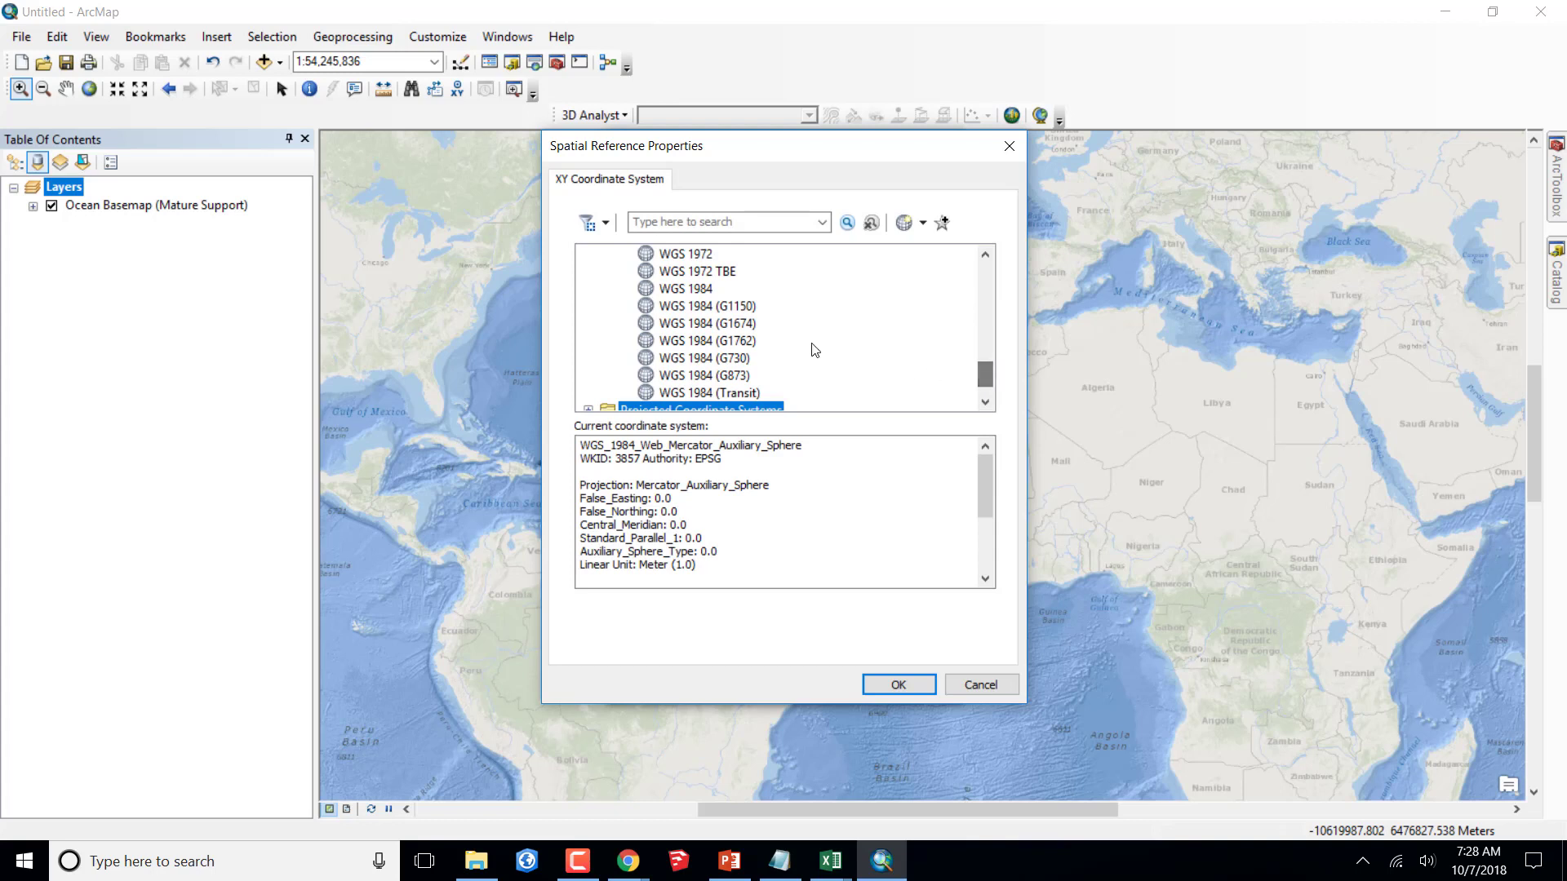
{"action": "left_click", "coordinate": [689, 296]}
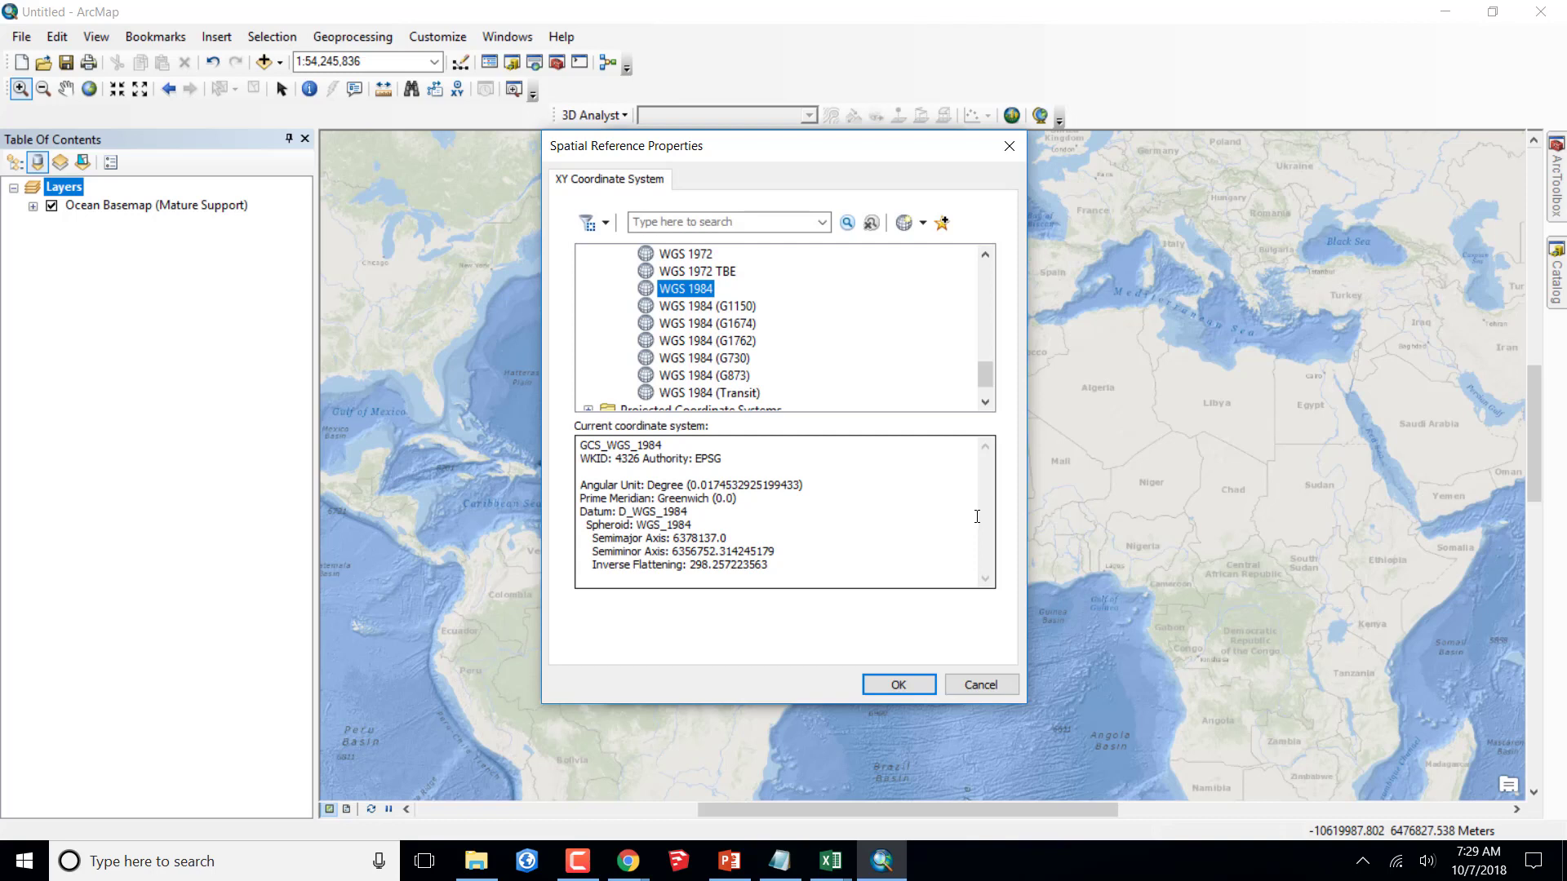
{"action": "left_click", "coordinate": [899, 687]}
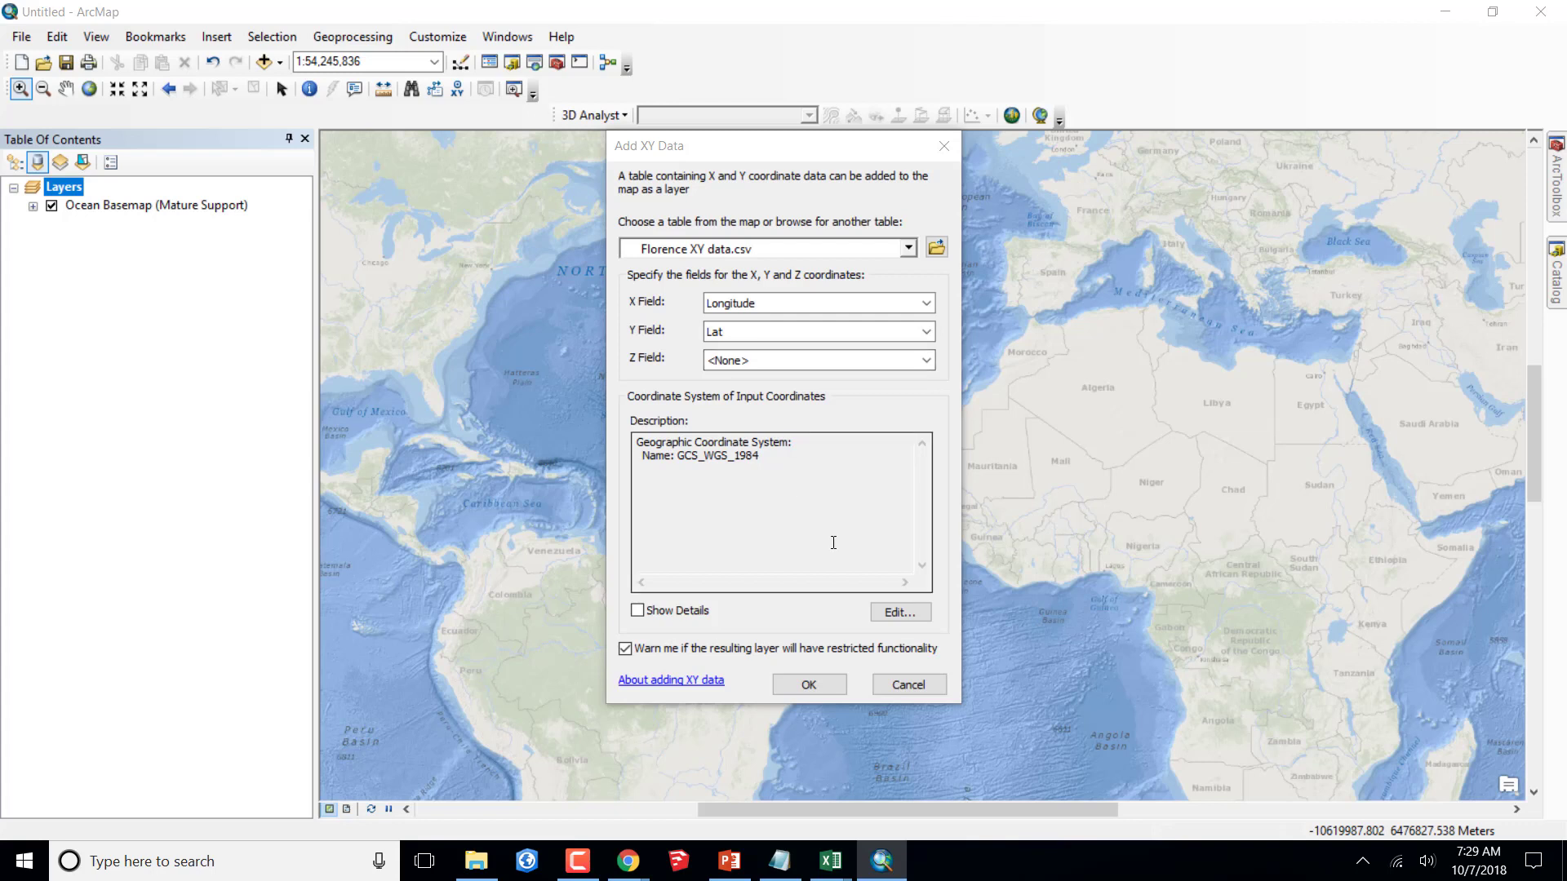
{"action": "left_click", "coordinate": [809, 687]}
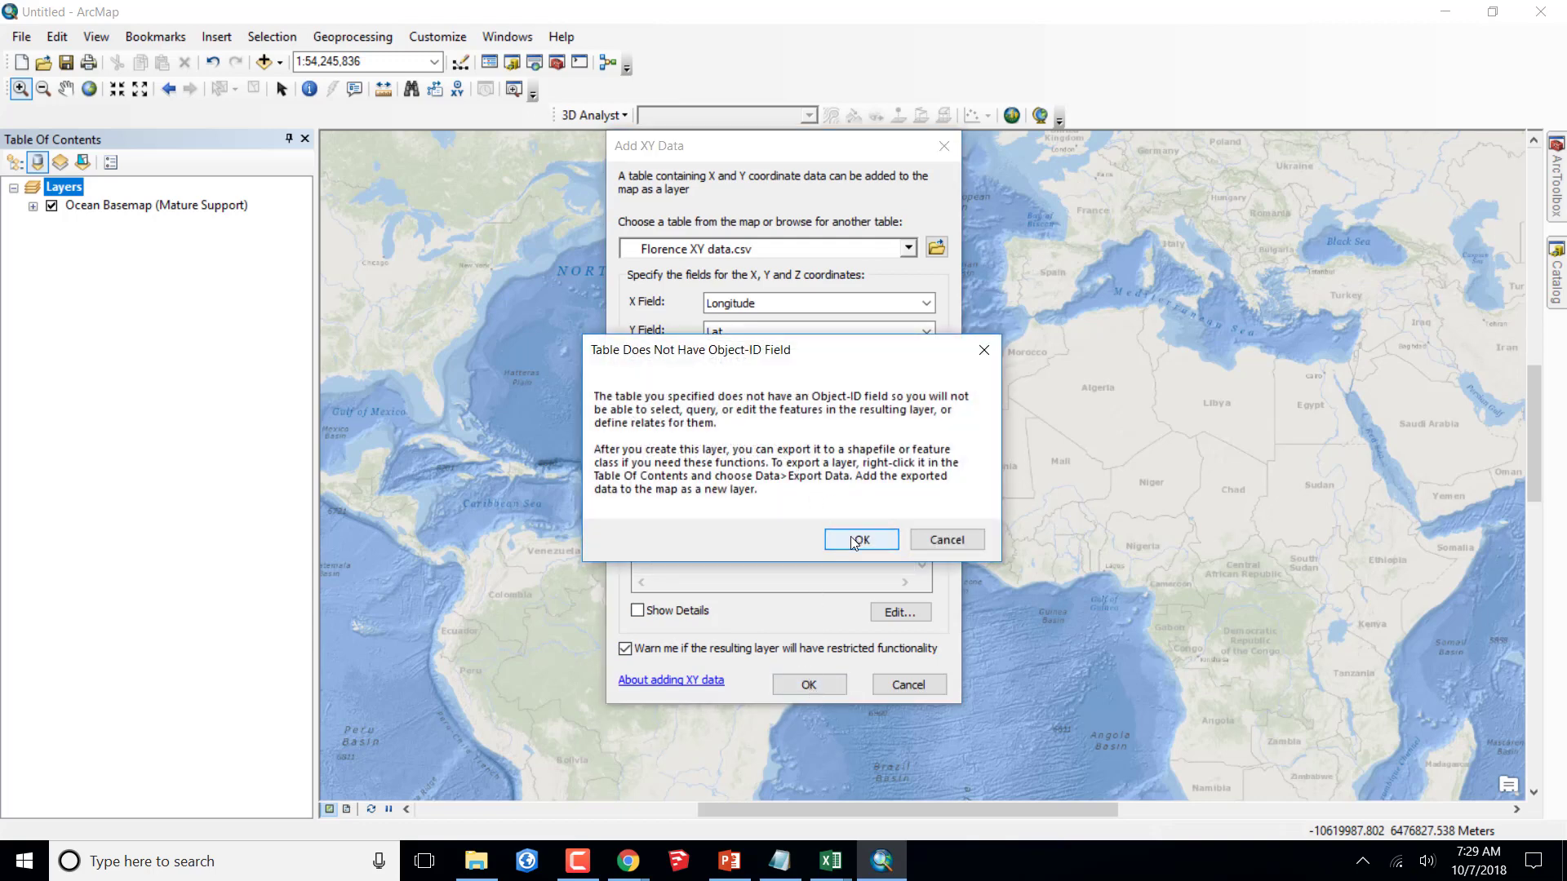
{"action": "left_click", "coordinate": [853, 542]}
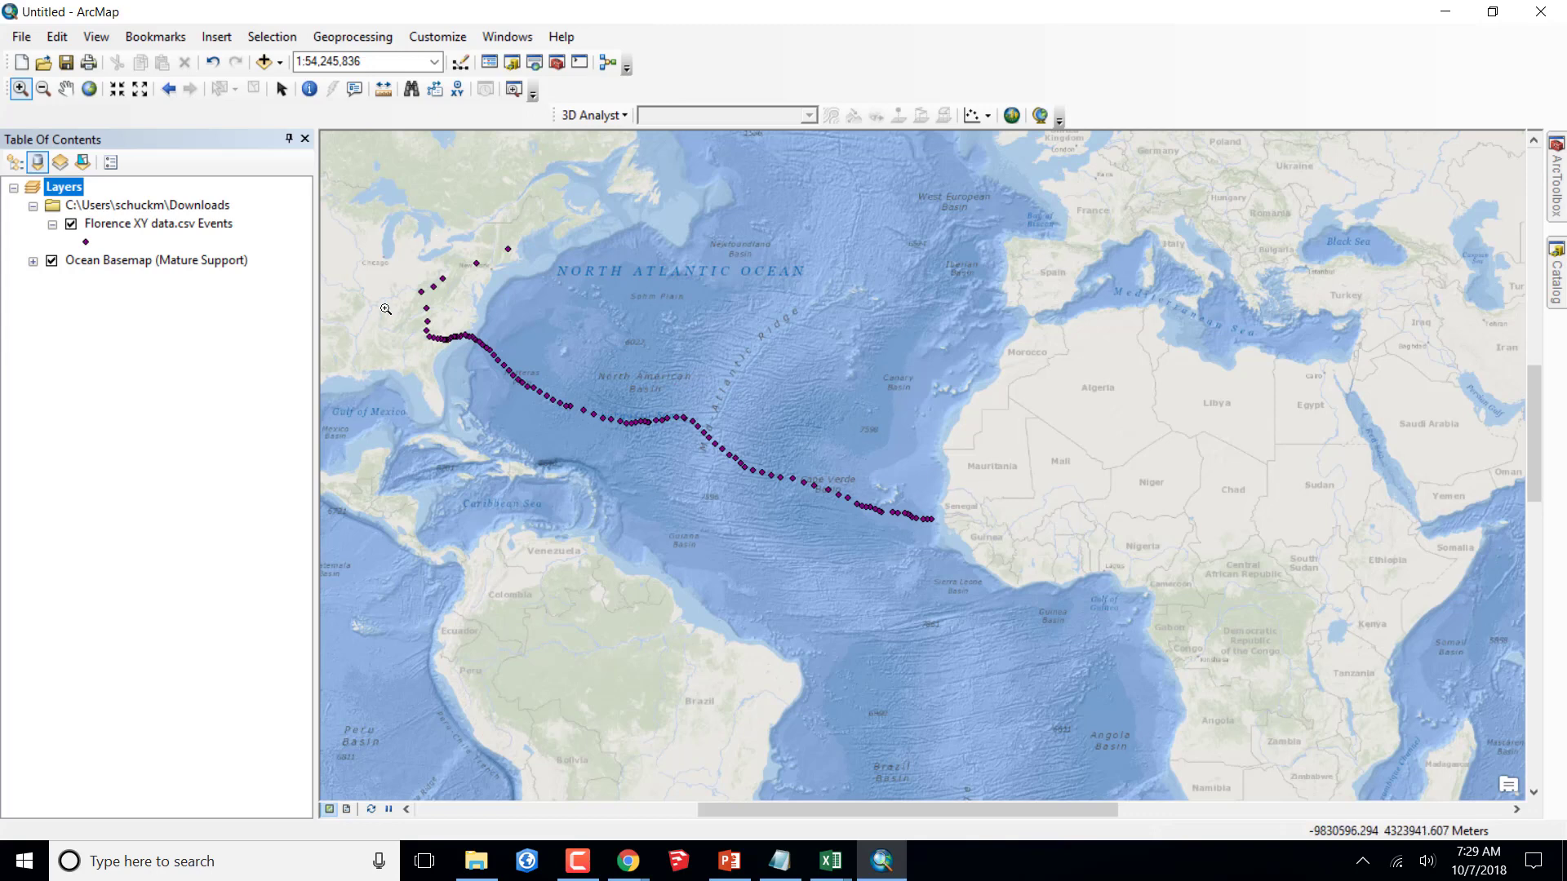
- Symbolize the Florence XY data.csv Events layer with graduated colors based on the Wind field
{"action": "right_click", "coordinate": [160, 228]}
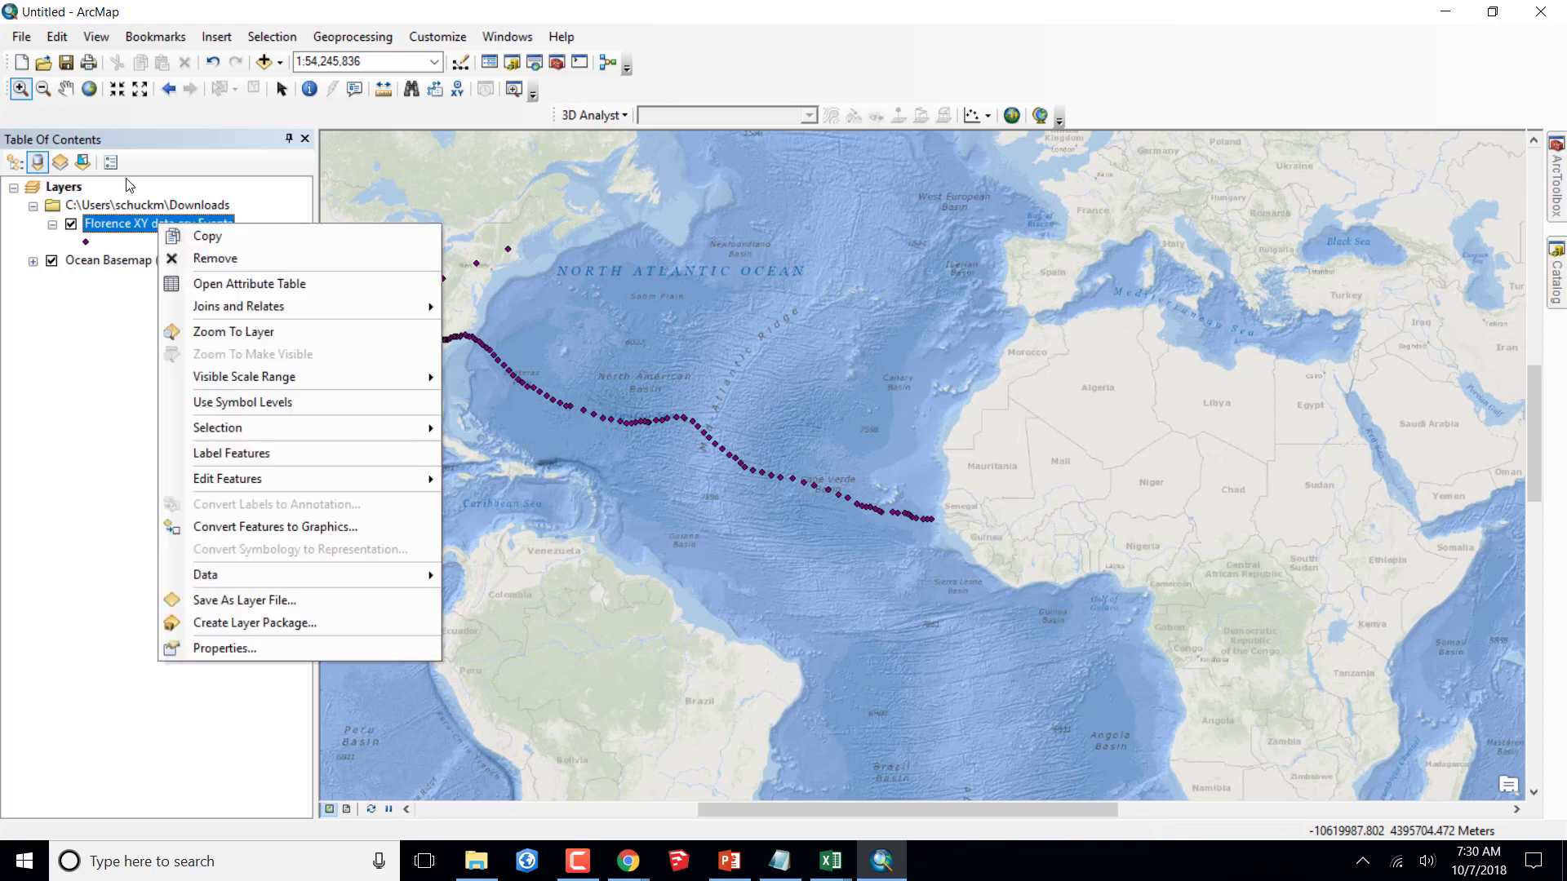
{"action": "left_click", "coordinate": [241, 648]}
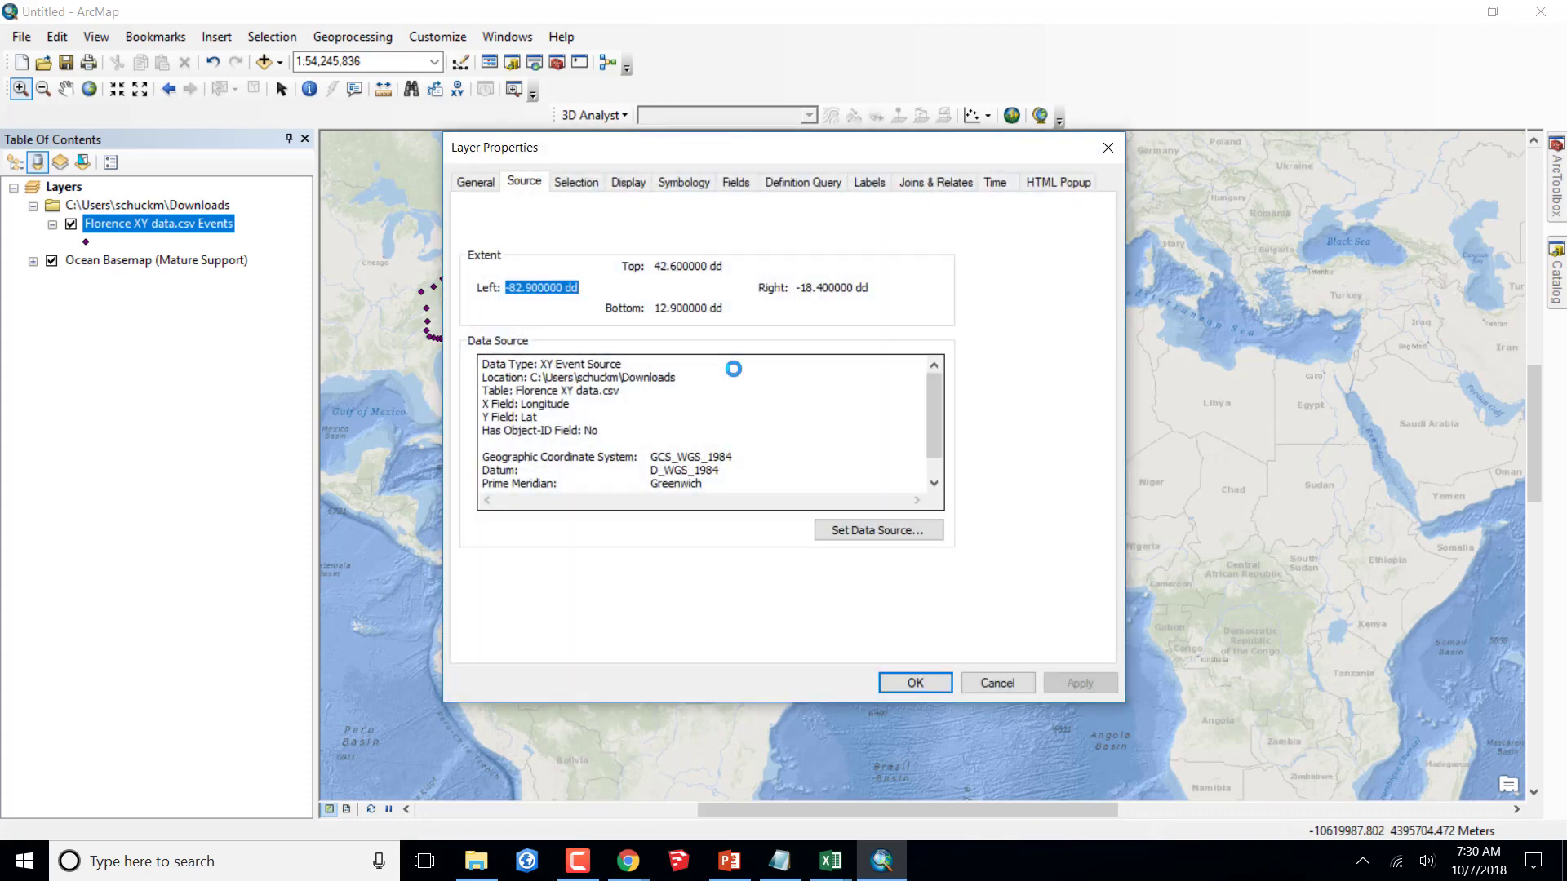
{"action": "left_click", "coordinate": [683, 182]}
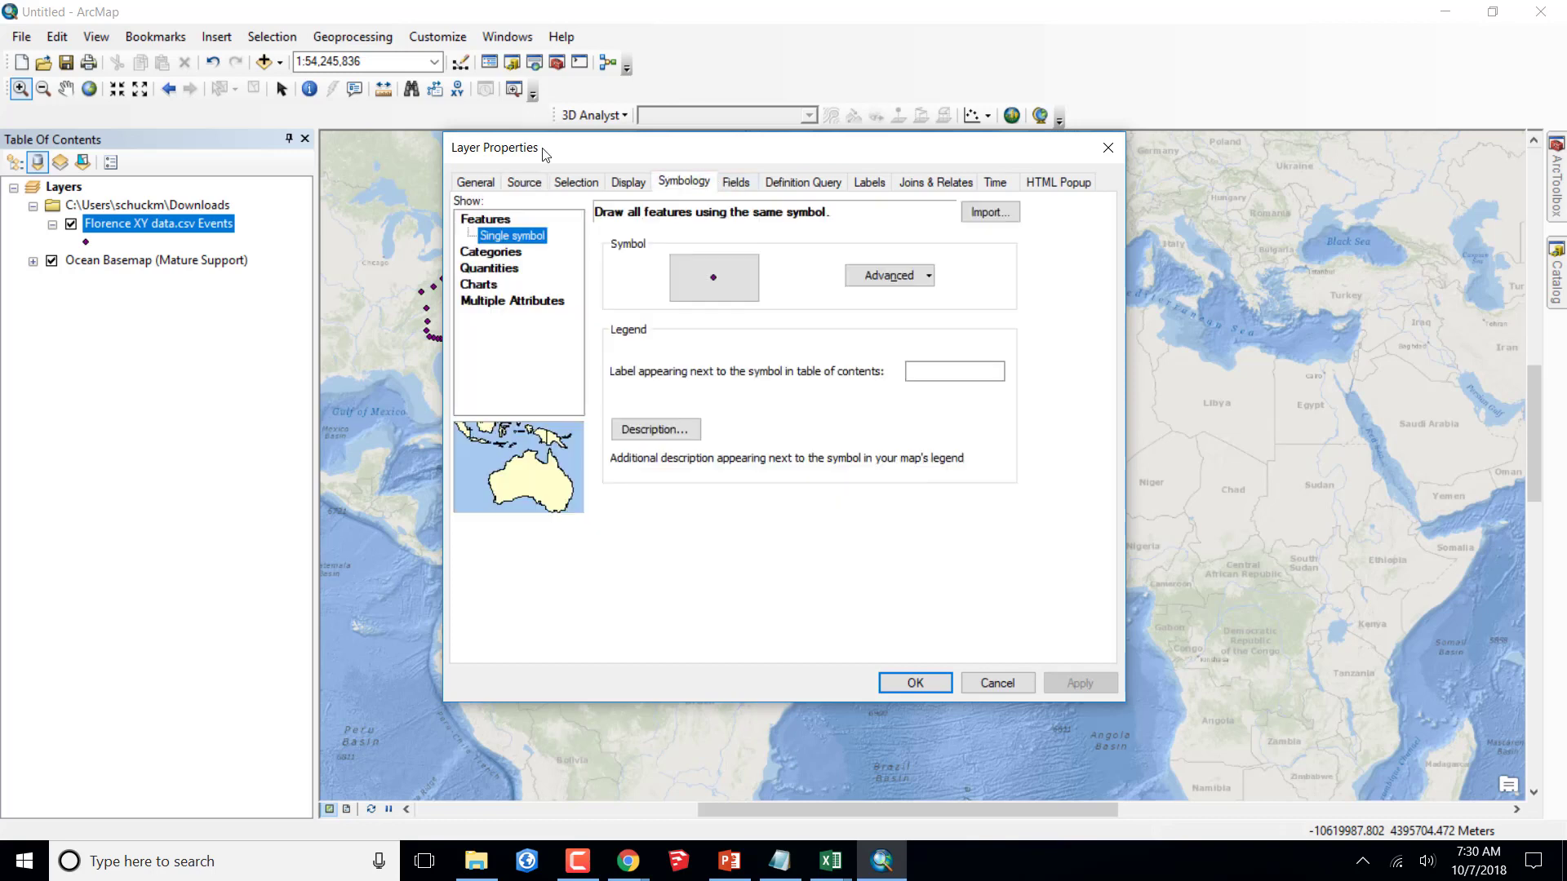
{"action": "left_click", "coordinate": [498, 269]}
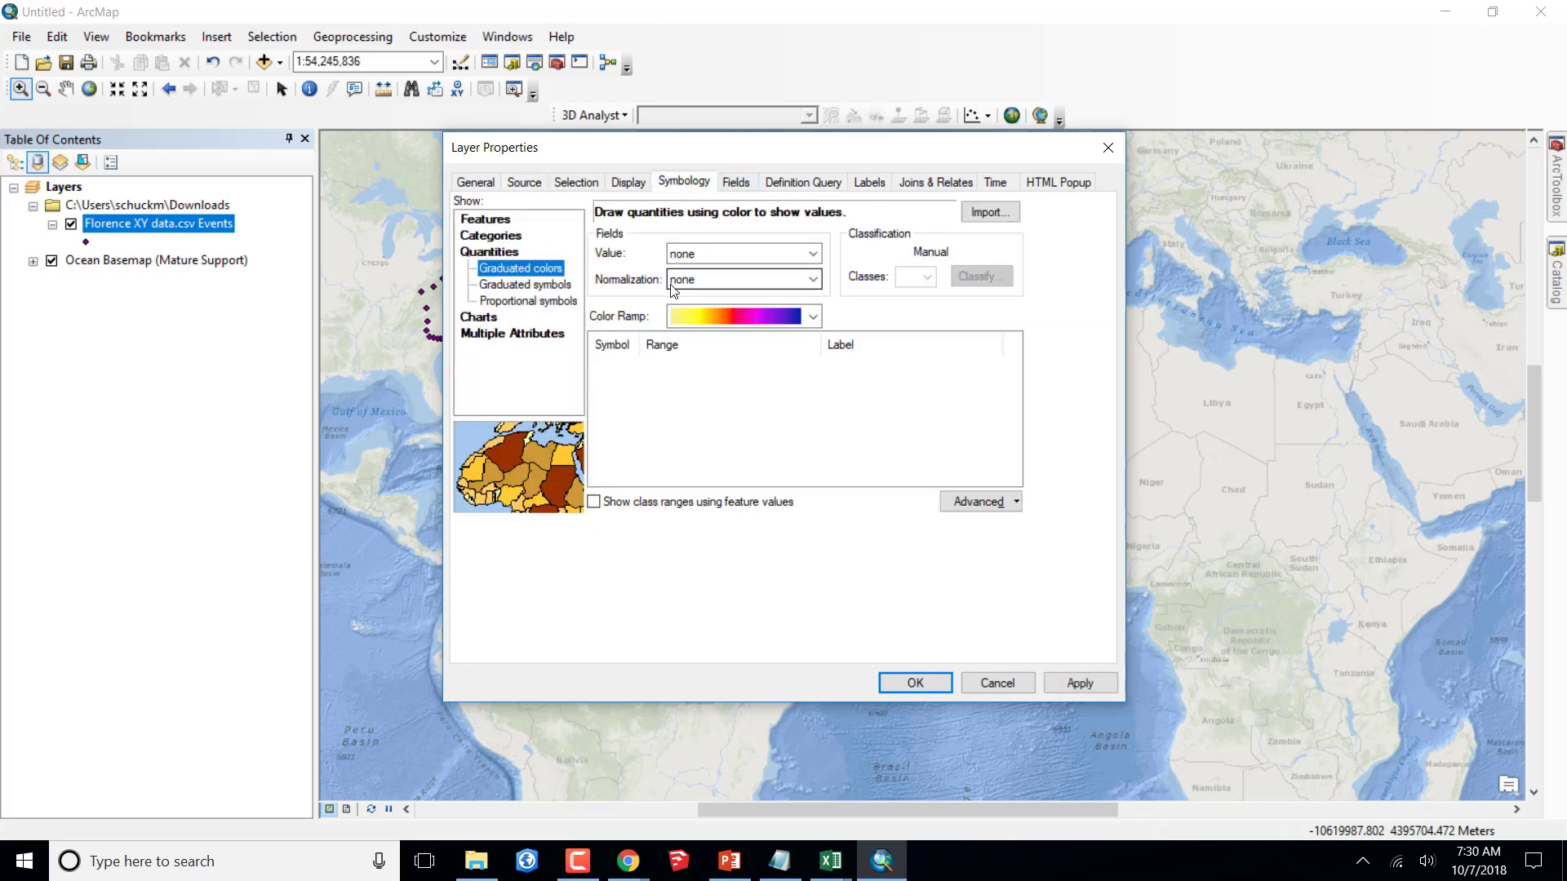
{"action": "left_click", "coordinate": [814, 254]}
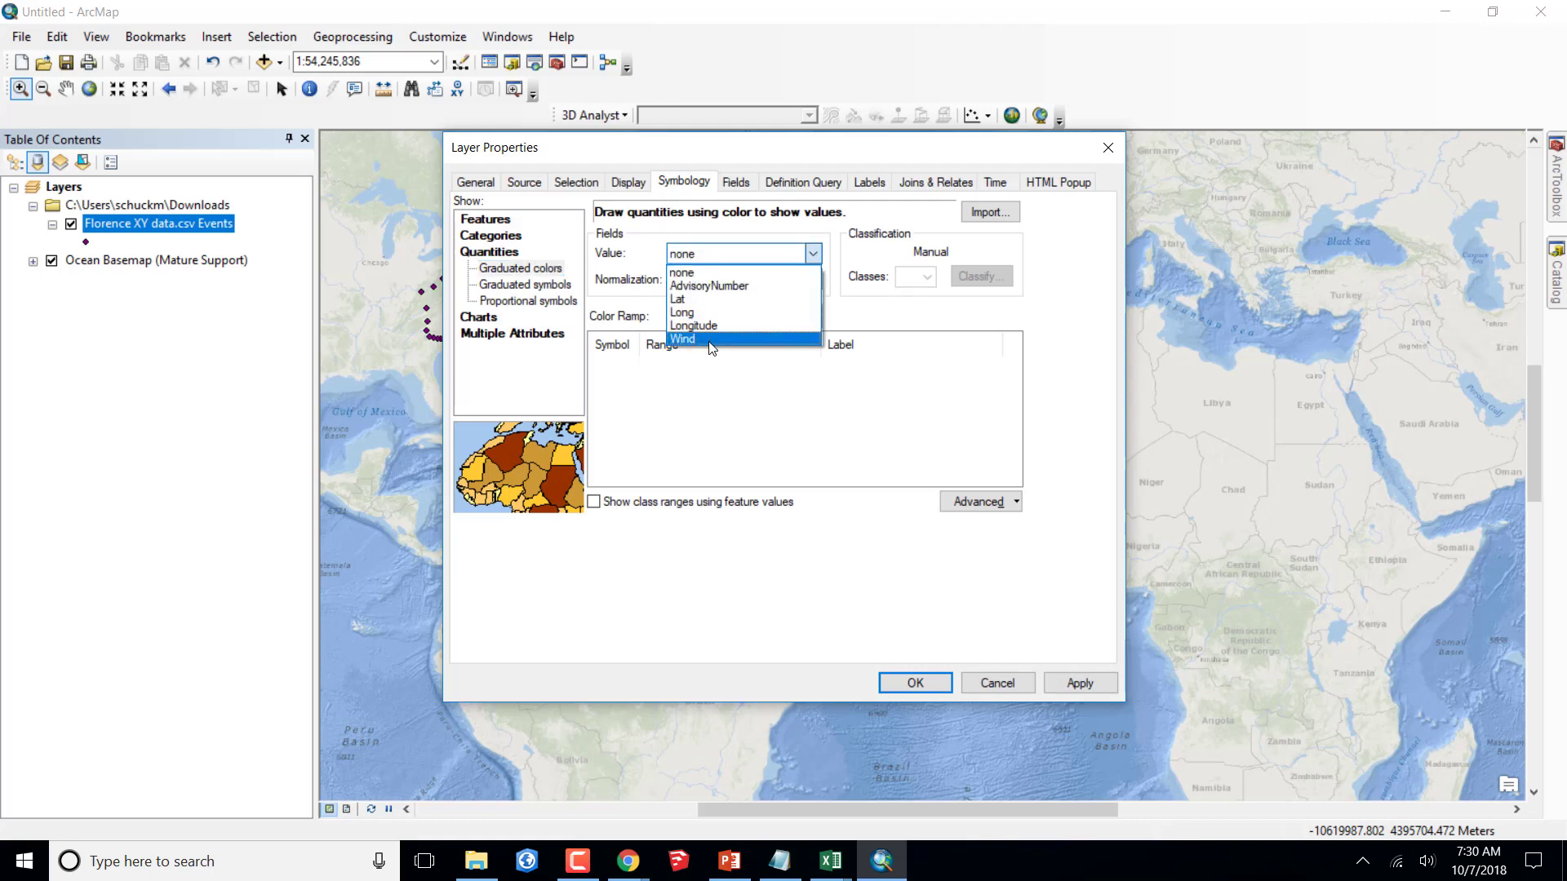
{"action": "left_click", "coordinate": [719, 338]}
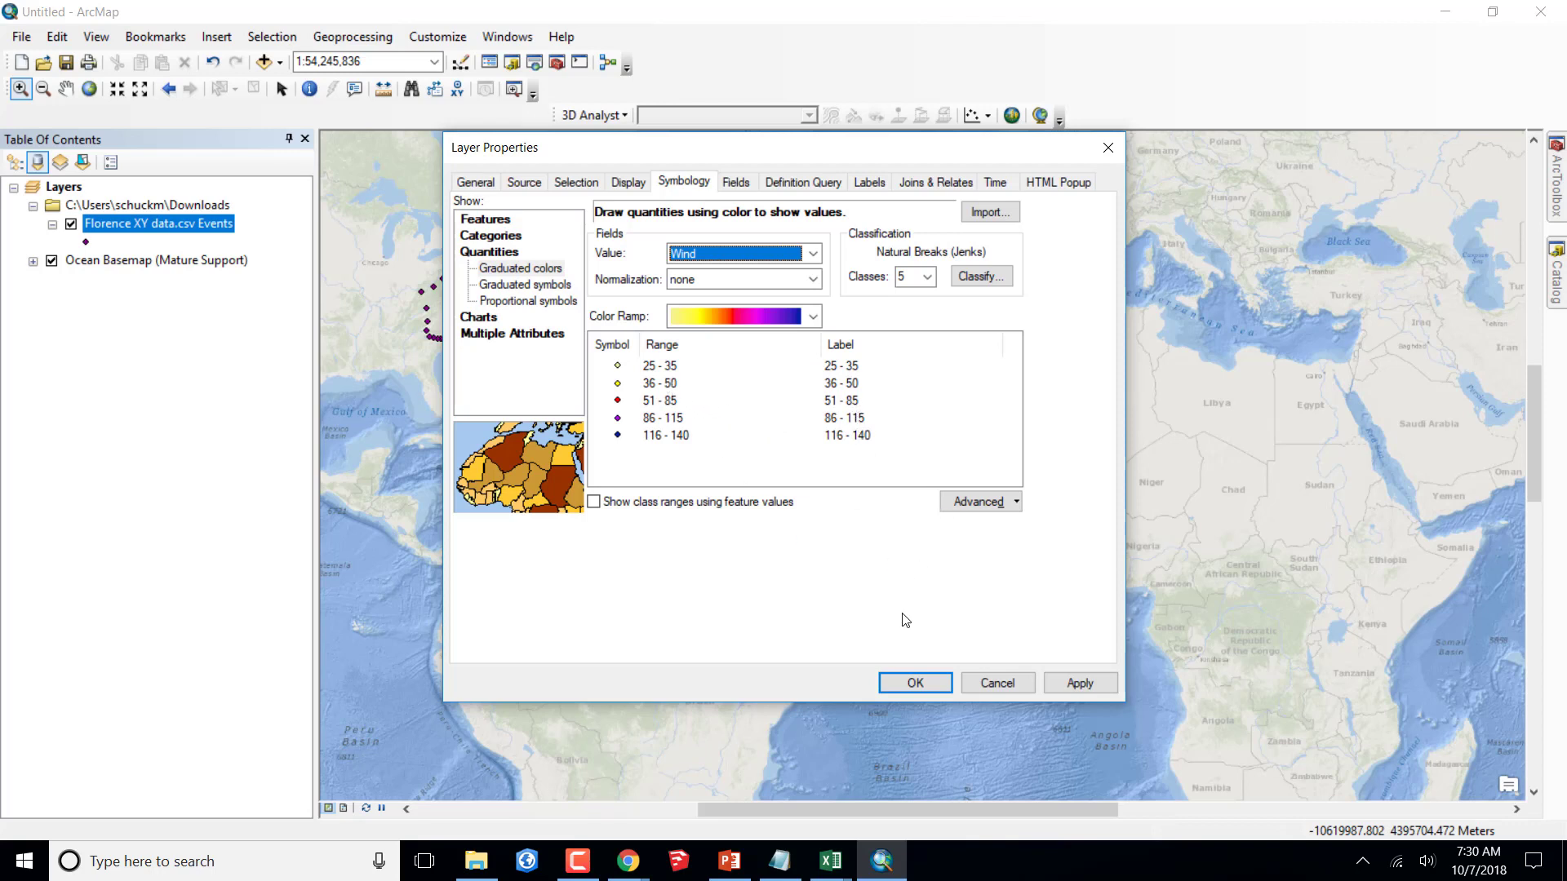
{"action": "left_click", "coordinate": [1080, 685]}
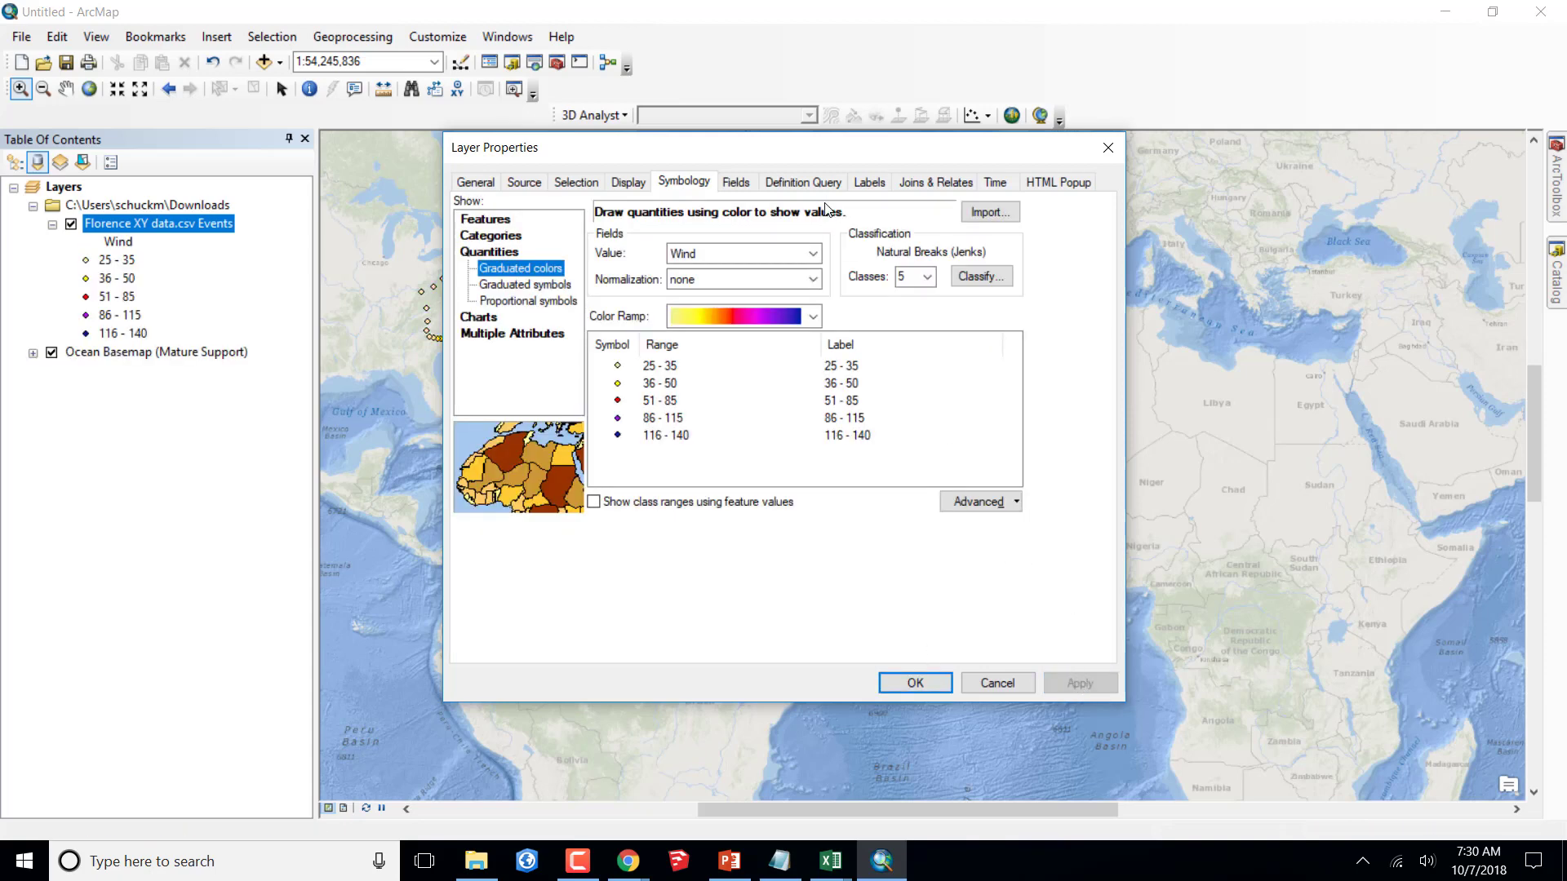
{"action": "left_click_drag", "start_coordinate": [766, 155], "coordinate": [951, 561]}
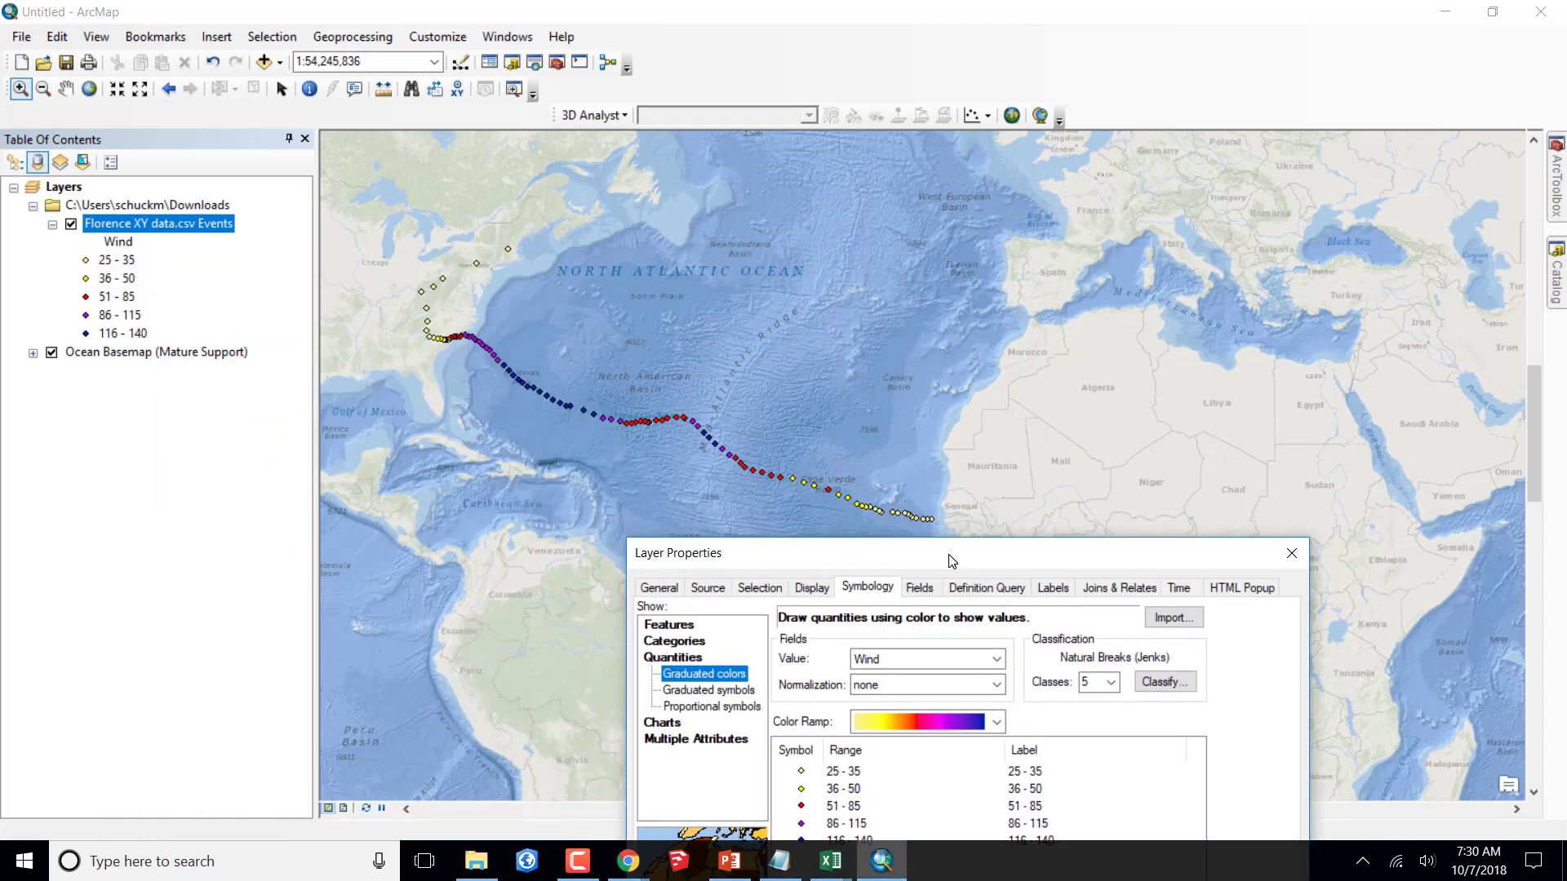
{"action": "left_click_drag", "start_coordinate": [951, 561], "coordinate": [909, 158]}
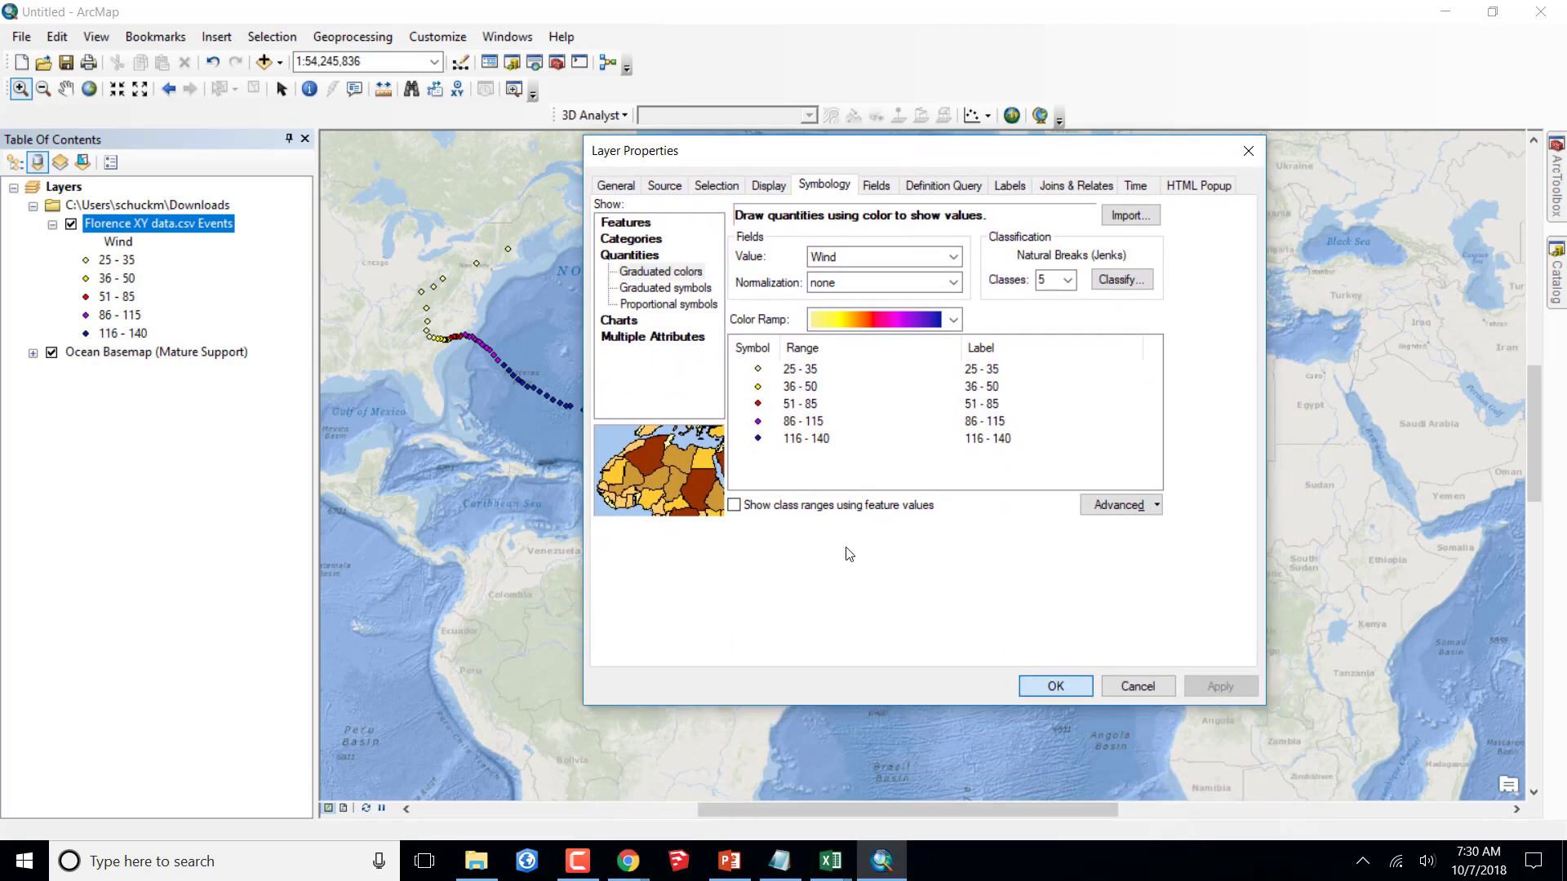
{"action": "left_click", "coordinate": [1055, 685]}
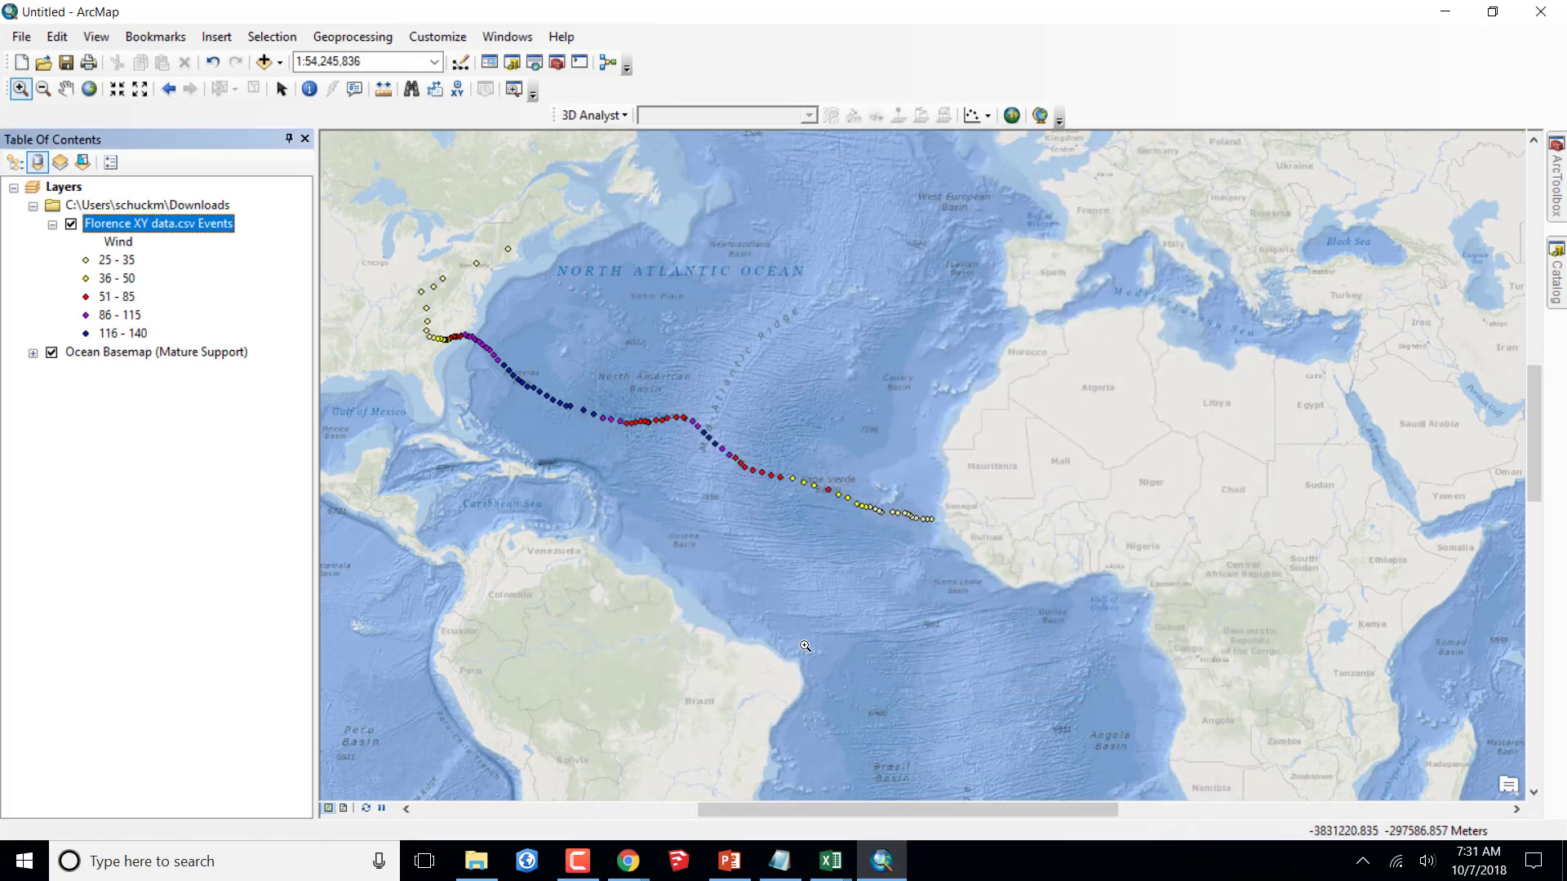